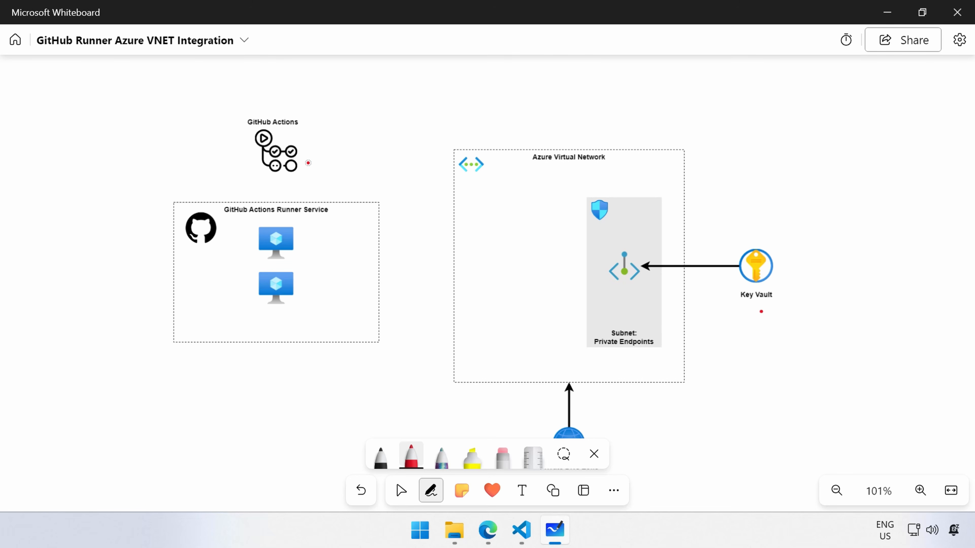
Step: Sketch in red the path from GitHub Actions via the runners to Key Vault, blocked by a wall above Key Vault and a cross
{"action": "mouse_move", "coordinate": [307, 163]}
{"action": "left_mouse_down"}
{"action": "mouse_move", "coordinate": [336, 201]}
{"action": "mouse_move", "coordinate": [306, 236]}
{"action": "mouse_move", "coordinate": [322, 256]}
{"action": "left_mouse_up"}
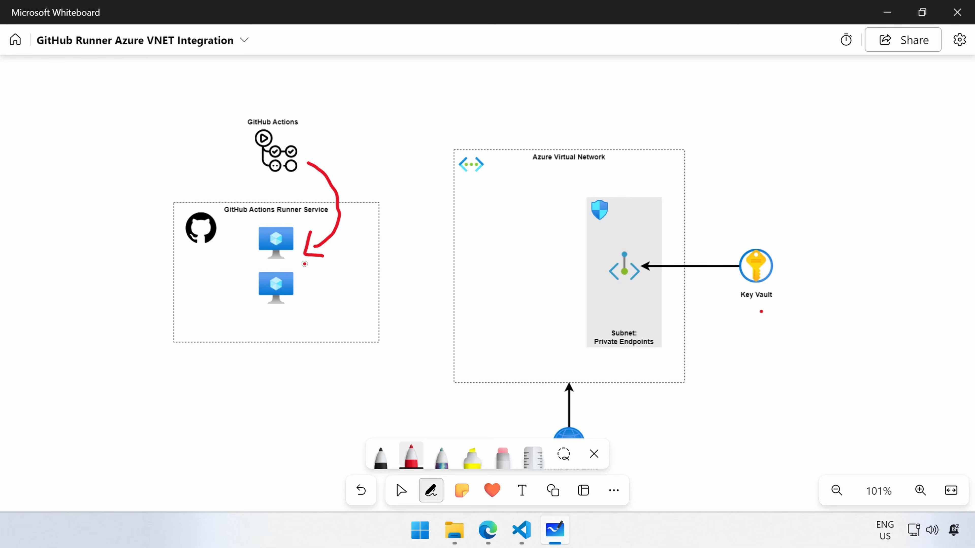
{"action": "mouse_move", "coordinate": [305, 264]}
{"action": "left_mouse_down"}
{"action": "mouse_move", "coordinate": [345, 253]}
{"action": "mouse_move", "coordinate": [371, 136]}
{"action": "mouse_move", "coordinate": [452, 92]}
{"action": "mouse_move", "coordinate": [706, 89]}
{"action": "mouse_move", "coordinate": [741, 129]}
{"action": "mouse_move", "coordinate": [744, 179]}
{"action": "mouse_move", "coordinate": [761, 214]}
{"action": "mouse_move", "coordinate": [742, 227]}
{"action": "mouse_move", "coordinate": [772, 209]}
{"action": "left_mouse_up"}
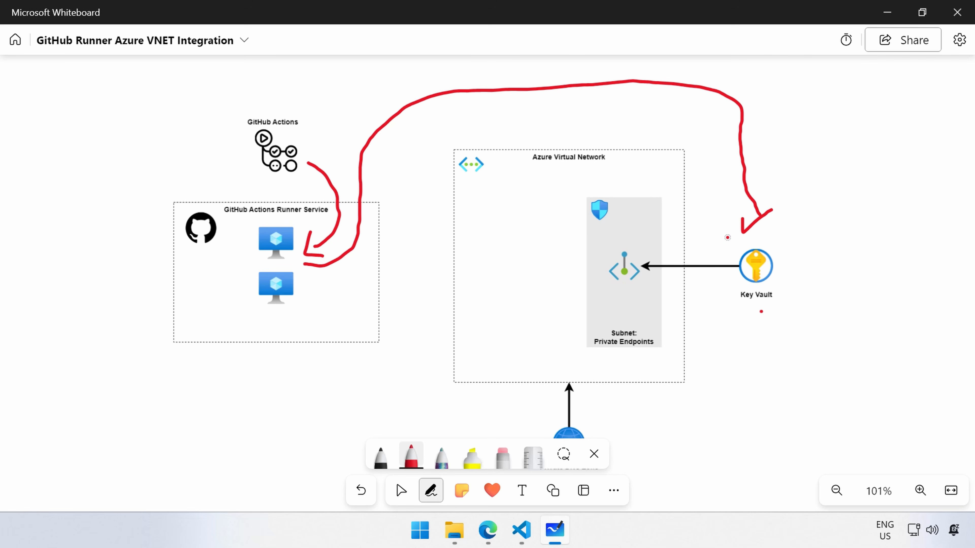
{"action": "mouse_move", "coordinate": [722, 233]}
{"action": "left_mouse_down"}
{"action": "mouse_move", "coordinate": [749, 247]}
{"action": "mouse_move", "coordinate": [804, 248]}
{"action": "mouse_move", "coordinate": [787, 231]}
{"action": "mouse_move", "coordinate": [724, 233]}
{"action": "mouse_move", "coordinate": [762, 246]}
{"action": "left_mouse_up"}
{"action": "left_click_drag", "start_coordinate": [776, 235], "coordinate": [790, 246]}
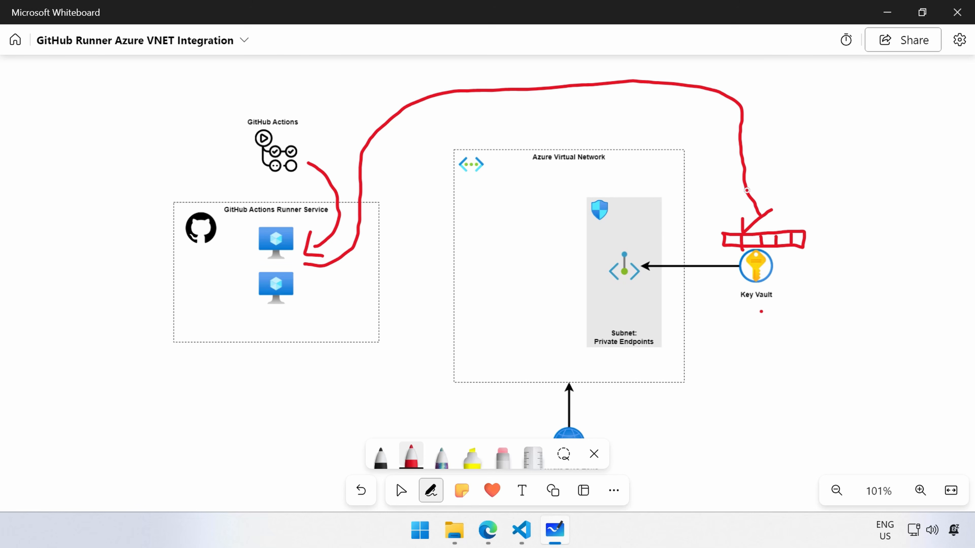
{"action": "mouse_move", "coordinate": [736, 163]}
{"action": "left_mouse_down"}
{"action": "mouse_move", "coordinate": [761, 175]}
{"action": "mouse_move", "coordinate": [733, 184]}
{"action": "left_mouse_up"}
Step: Switch to Visual Studio Code and hide the file explorer to show azure_key_vault.yml at full width
{"action": "left_click", "coordinate": [492, 530]}
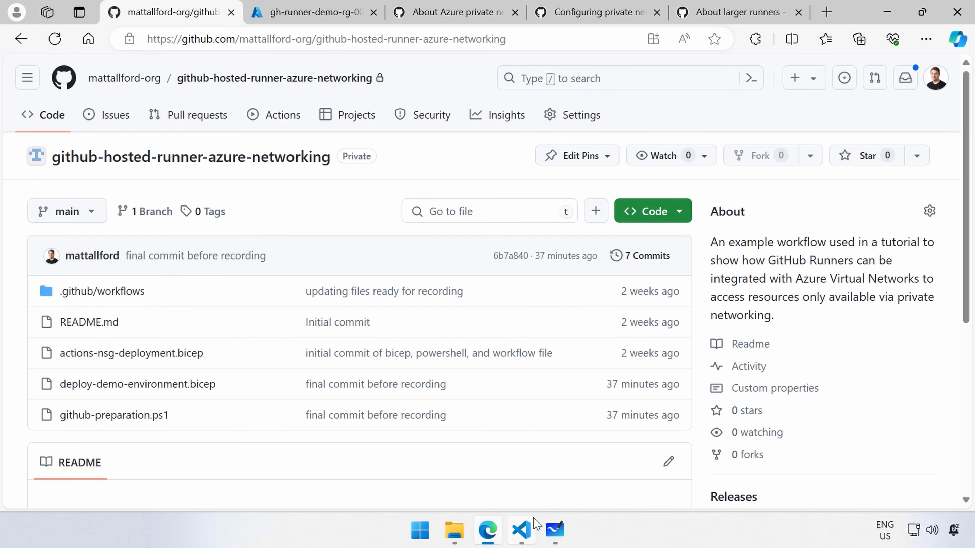
{"action": "left_click", "coordinate": [521, 529]}
{"action": "left_click", "coordinate": [491, 284]}
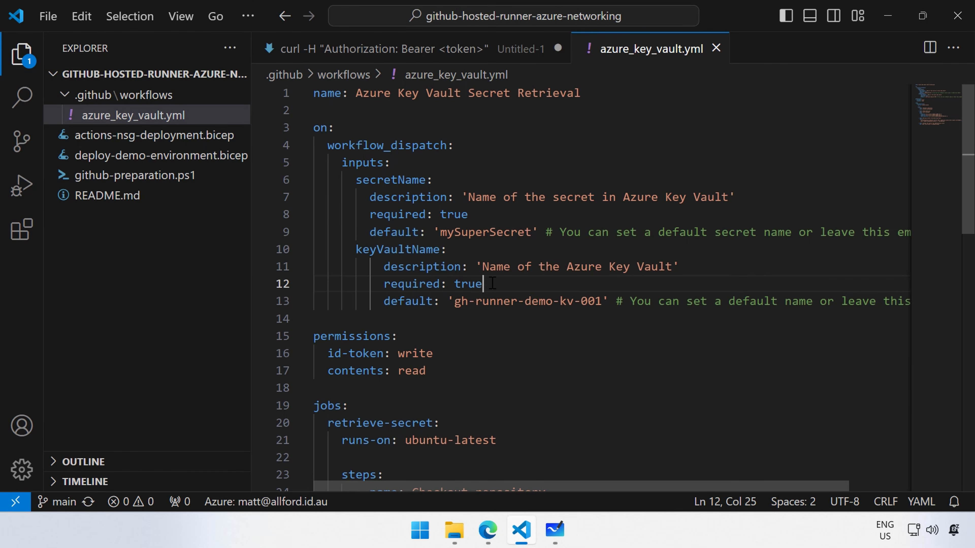
{"action": "key", "text": "ctrl+b"}
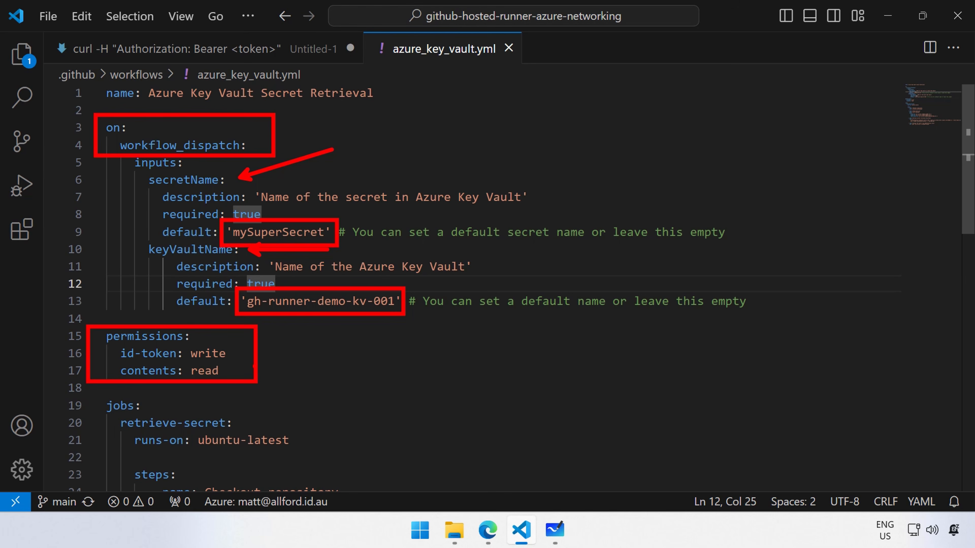
Step: Examine the retrieve-secret job in azure_key_vault.yml, marking the runs-on setting and the Key Vault secret retrieval step with arrows
{"action": "scroll", "coordinate": [301, 310], "scroll_direction": "down", "scroll_amount": 5}
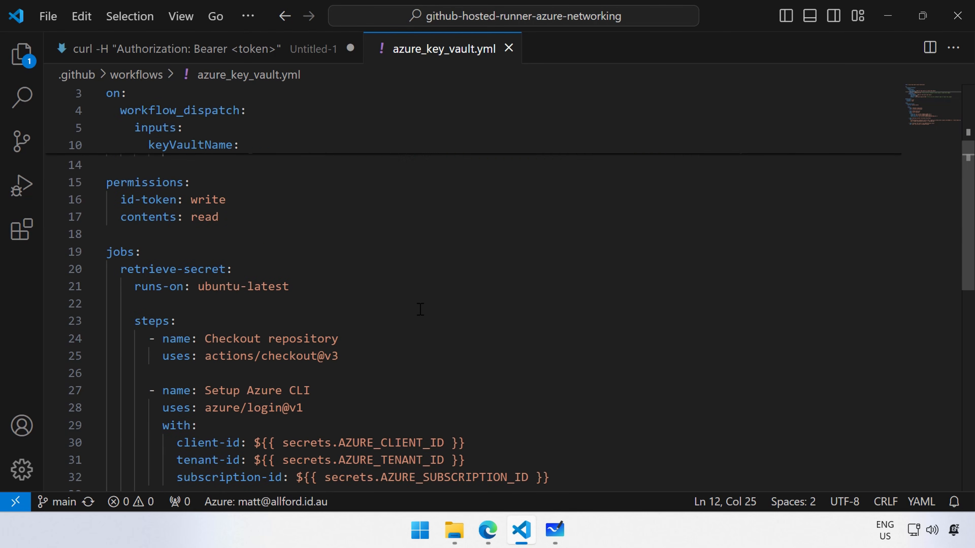
{"action": "scroll", "coordinate": [420, 309], "scroll_direction": "down", "scroll_amount": 2}
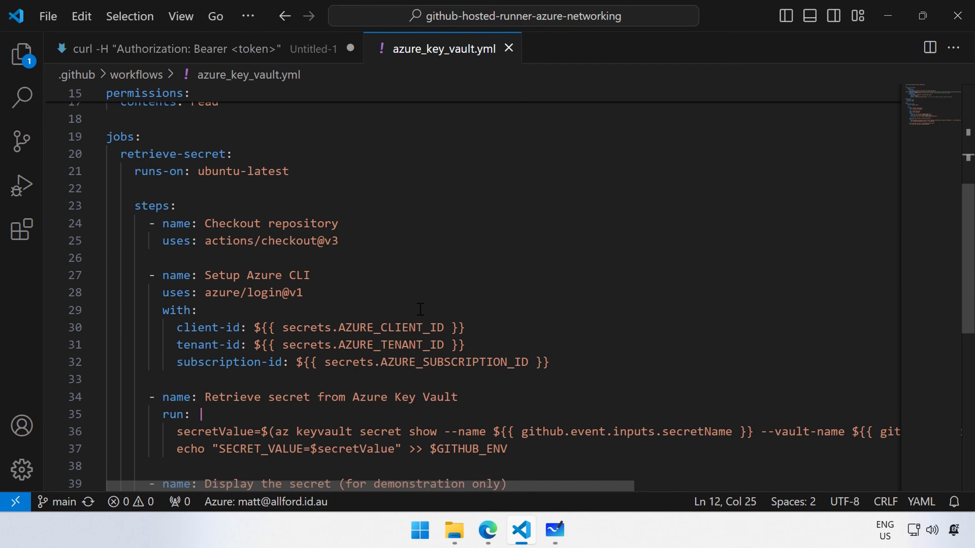
{"action": "key", "text": "ctrl+2"}
{"action": "left_click_drag", "start_coordinate": [304, 169], "coordinate": [391, 144]}
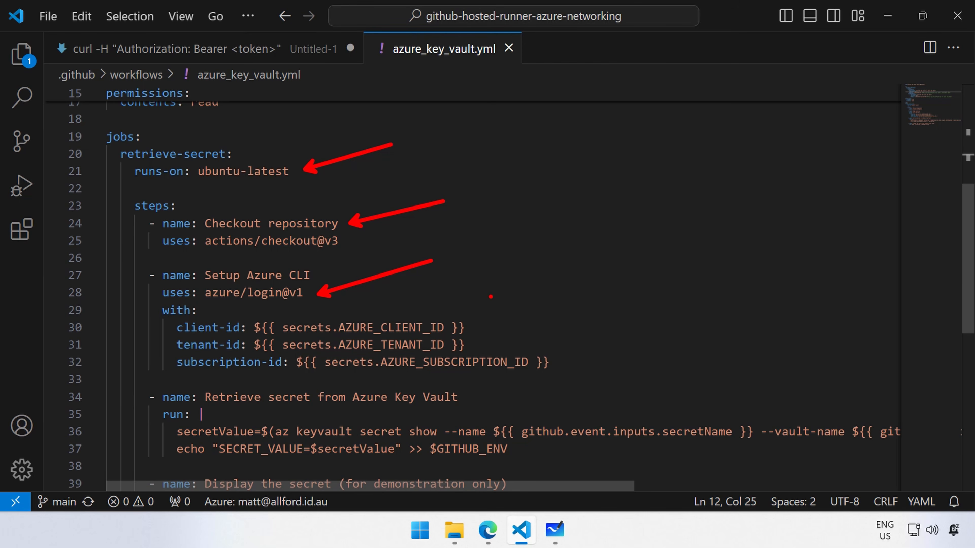
{"action": "key", "text": "Escape"}
{"action": "scroll", "coordinate": [578, 282], "scroll_direction": "down", "scroll_amount": 3}
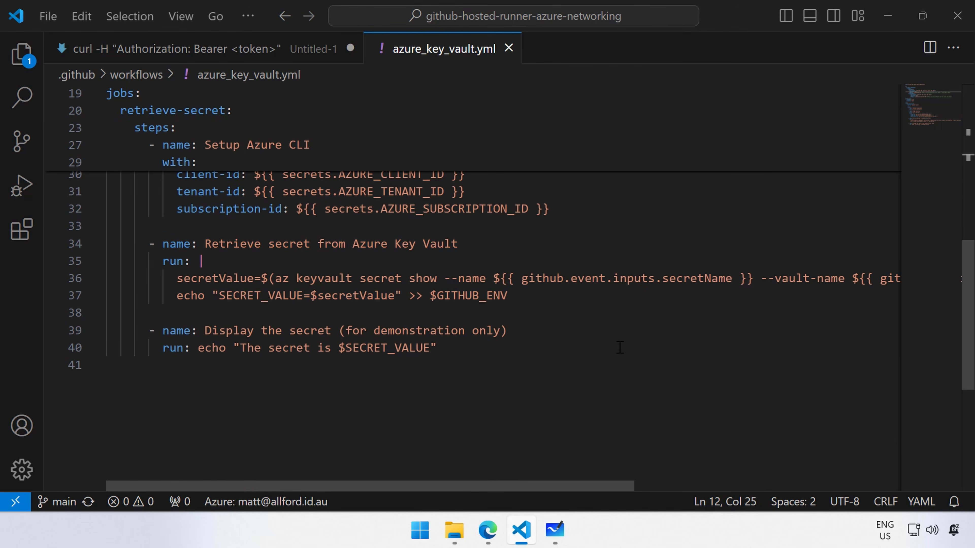
{"action": "left_click_drag", "start_coordinate": [474, 246], "coordinate": [553, 226]}
{"action": "left_click_drag", "start_coordinate": [270, 267], "coordinate": [392, 290]}
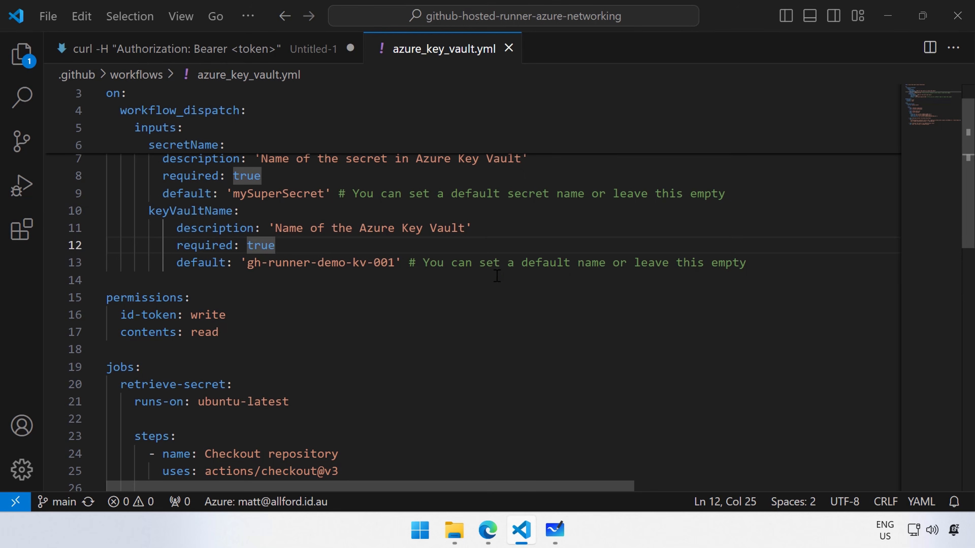
{"action": "left_click", "coordinate": [556, 262]}
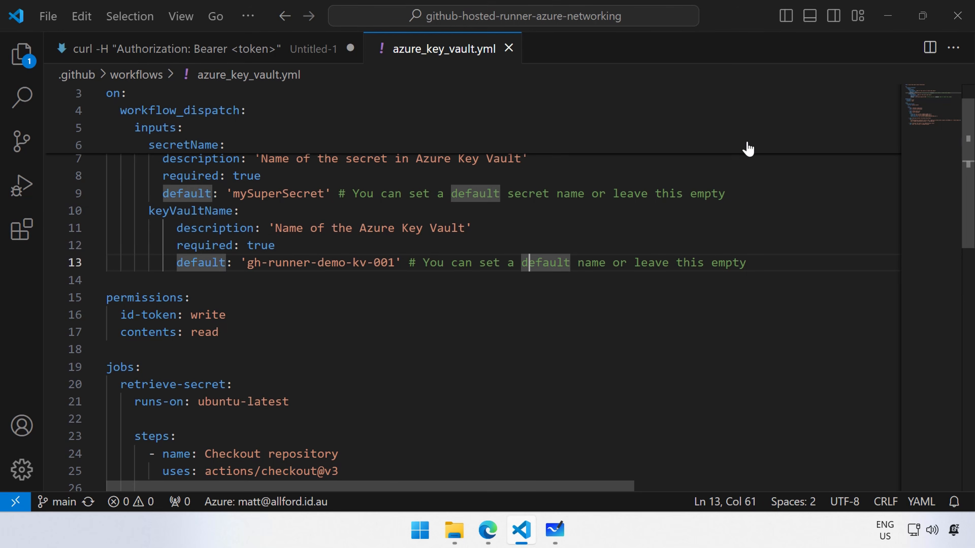
Step: Return to the GitHub repository in the browser and mark the Key Vault error in the Azure Key Vault Secret Retrieval run's retrieve-secret log
{"action": "left_click", "coordinate": [888, 16]}
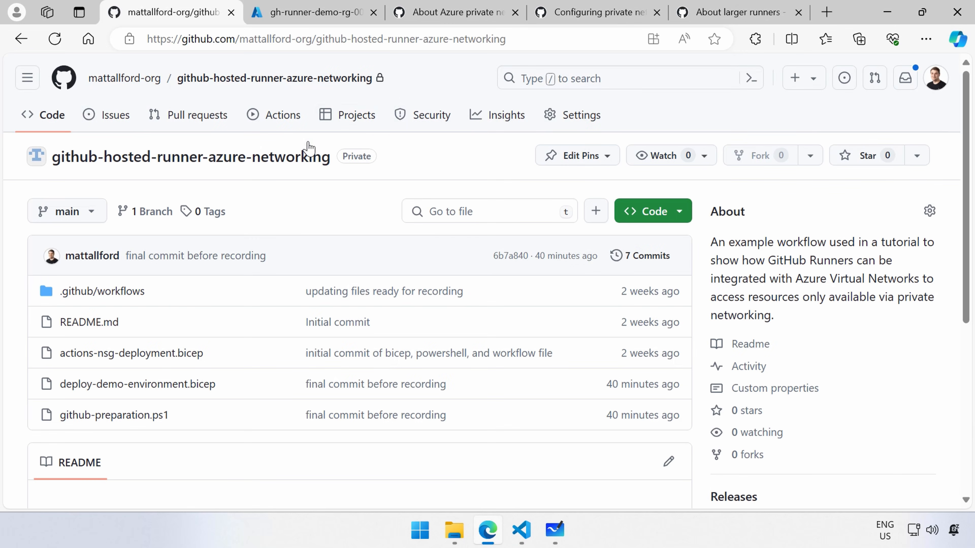
{"action": "left_click", "coordinate": [270, 115]}
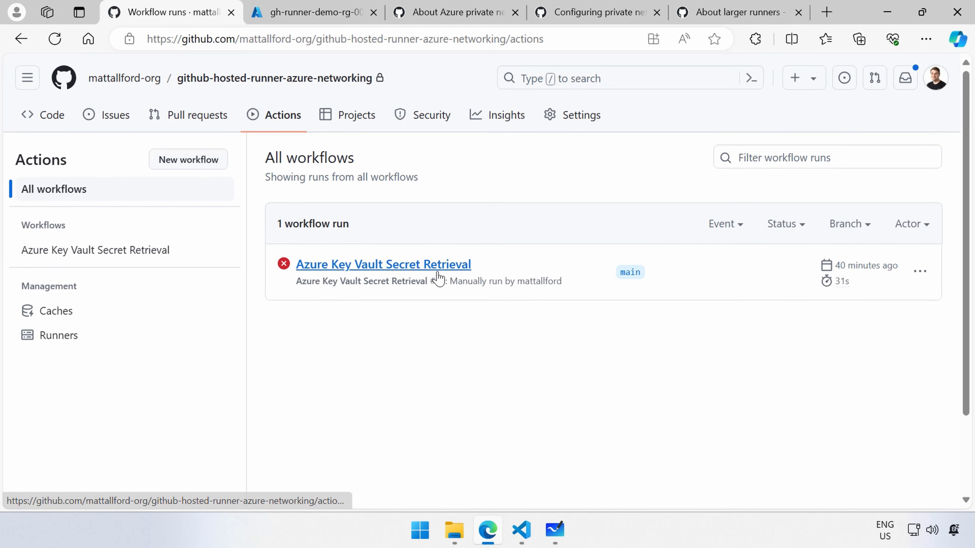
{"action": "left_click", "coordinate": [426, 266]}
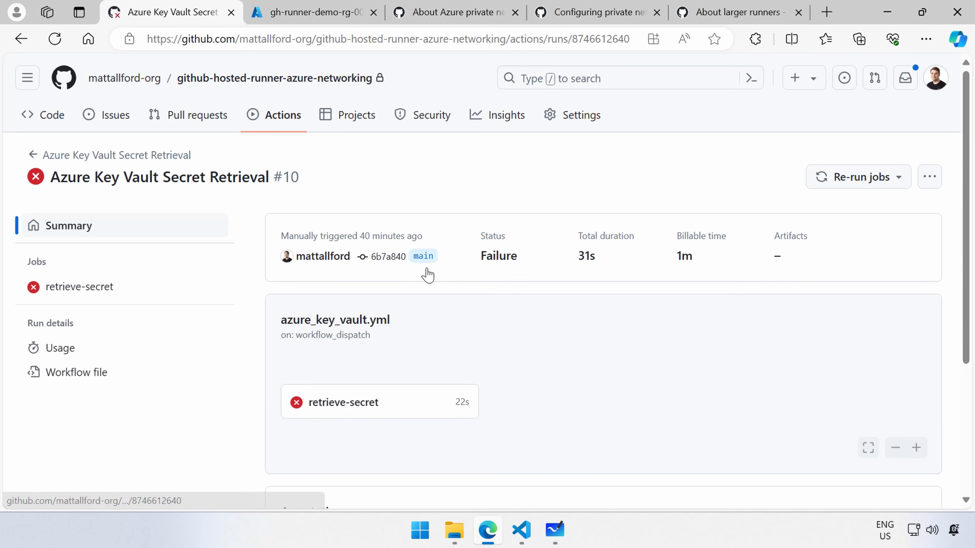
{"action": "left_click", "coordinate": [349, 401]}
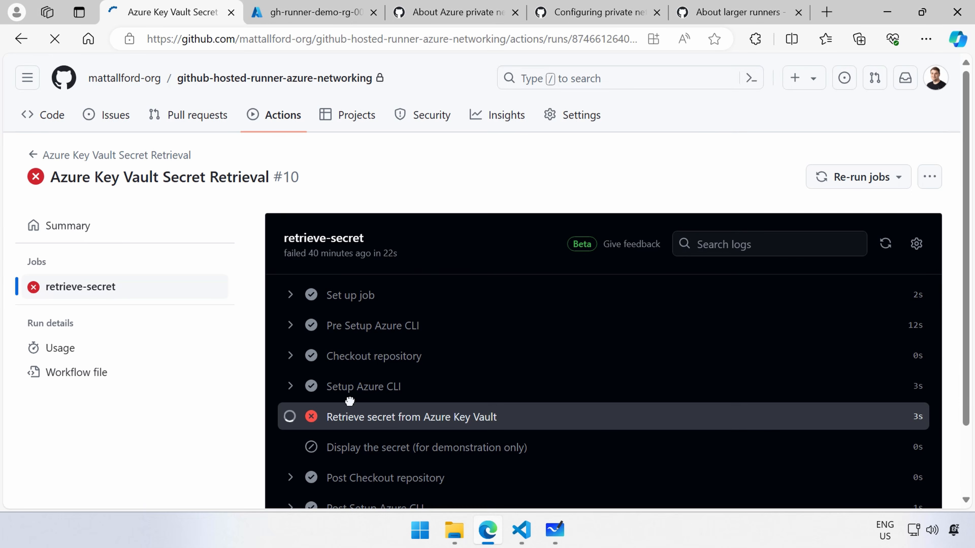
{"action": "scroll", "coordinate": [479, 311], "scroll_direction": "up", "scroll_amount": 2}
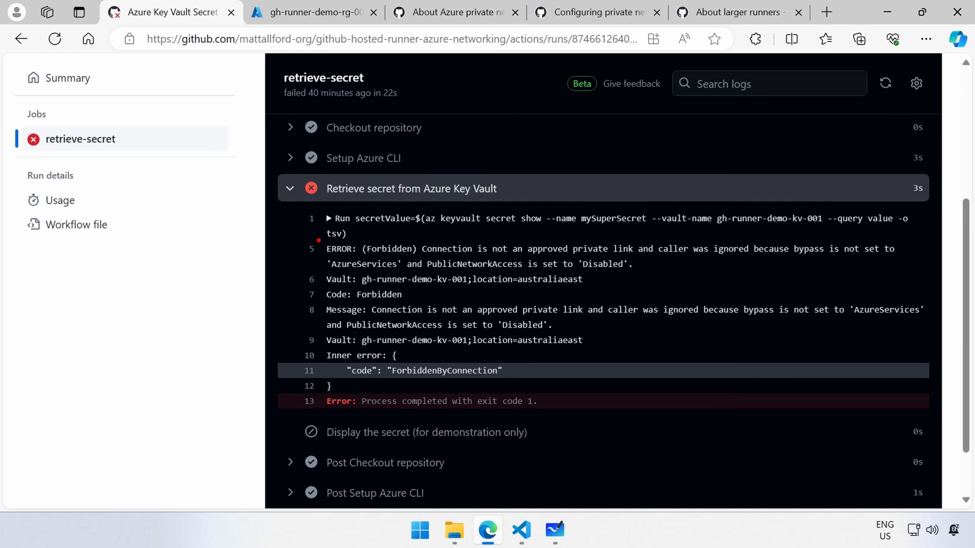
{"action": "mouse_move", "coordinate": [318, 240]}
{"action": "left_mouse_down"}
{"action": "mouse_move", "coordinate": [683, 282]}
{"action": "mouse_move", "coordinate": [904, 271]}
{"action": "left_mouse_up"}
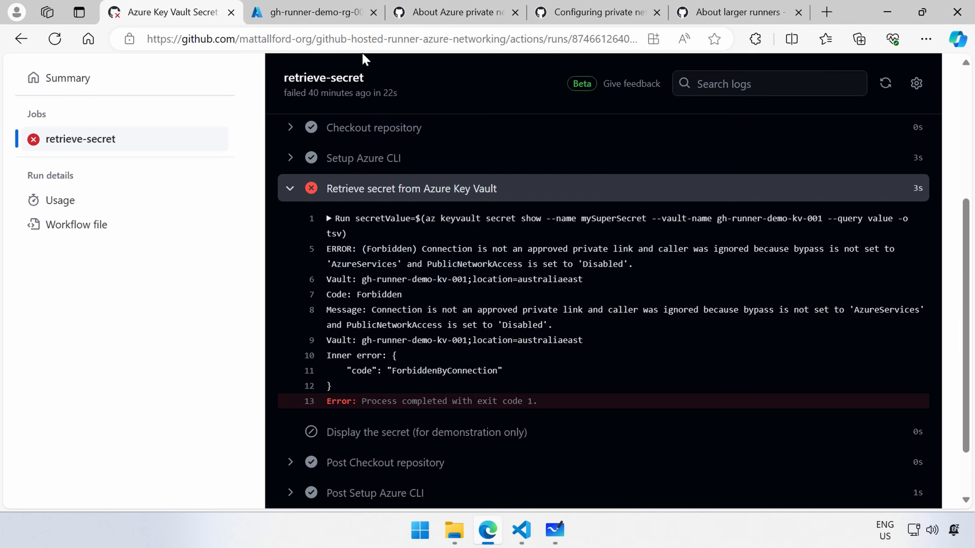
Step: Inspect the subnets and connected devices of gh-runner-demo-vnet-001 in the Azure portal, and switch back to the Whiteboard diagram
{"action": "left_click", "coordinate": [311, 12]}
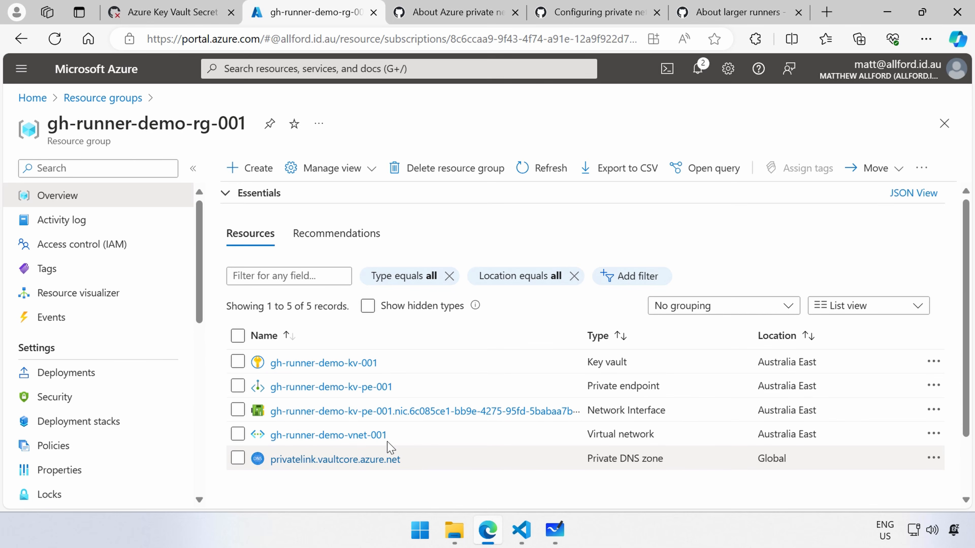
{"action": "left_click", "coordinate": [354, 444]}
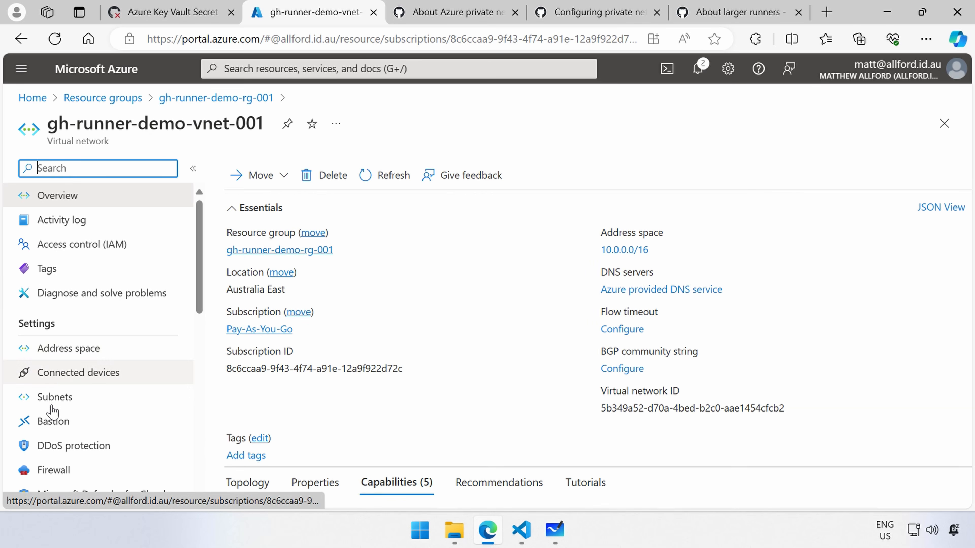
{"action": "left_click", "coordinate": [62, 397]}
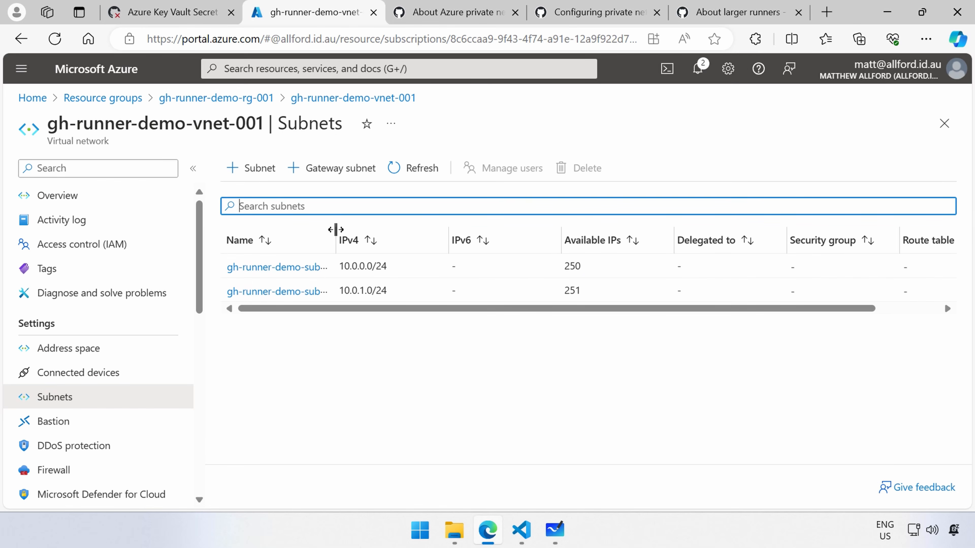
{"action": "double_click", "coordinate": [332, 238]}
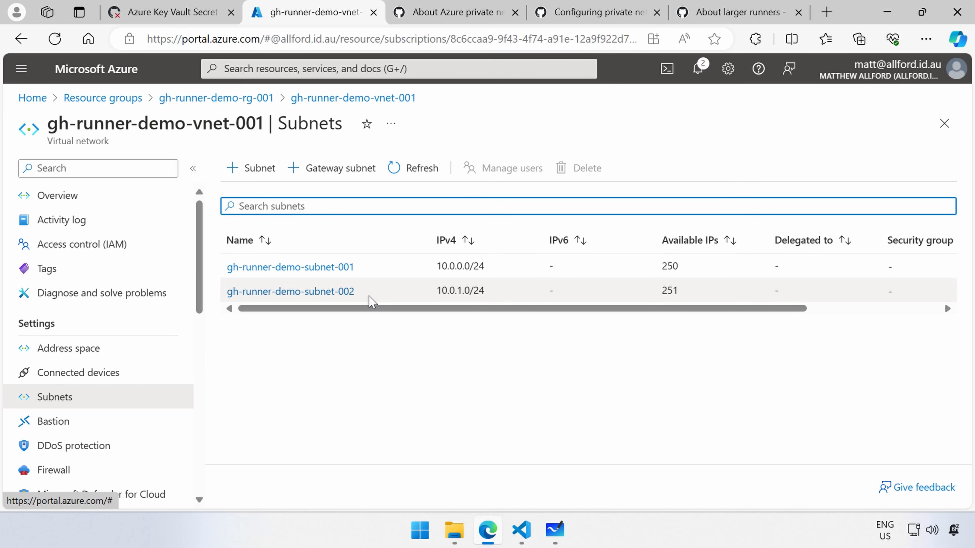
{"action": "left_click", "coordinate": [80, 376]}
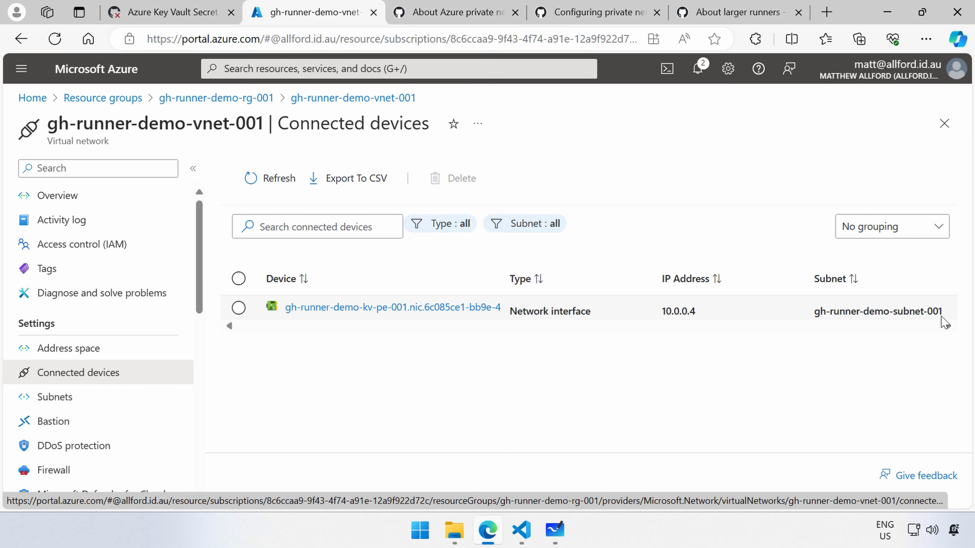
{"action": "left_click", "coordinate": [555, 529]}
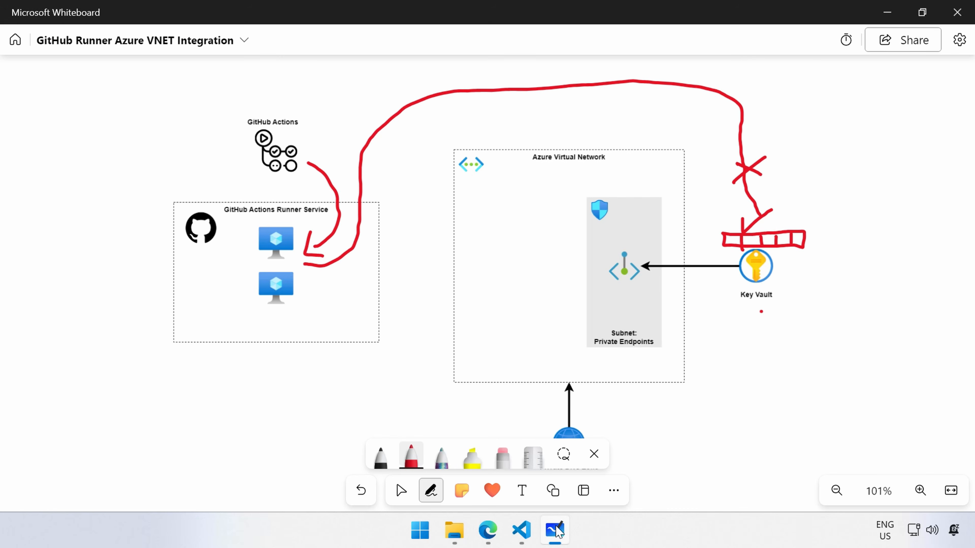
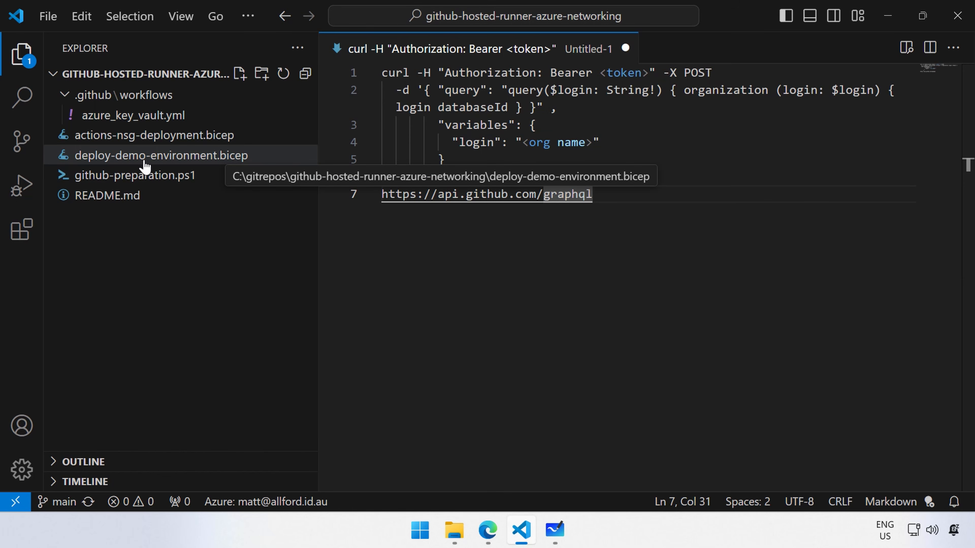
Step: Open deploy-demo-environment.bicep and hide the file explorer to show its Key Vault role assignments at full width
{"action": "left_click", "coordinate": [155, 163]}
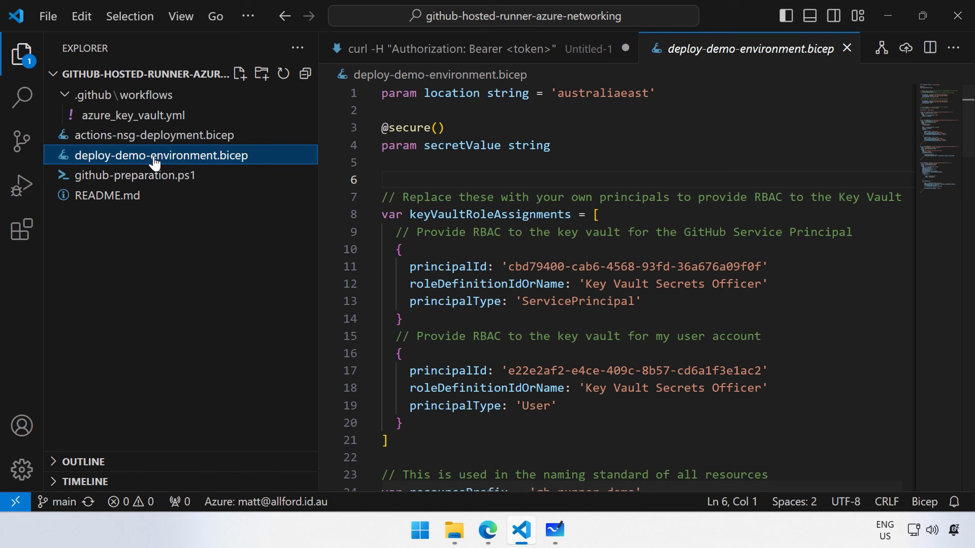
{"action": "double_click", "coordinate": [155, 163]}
{"action": "key", "text": "ctrl+b"}
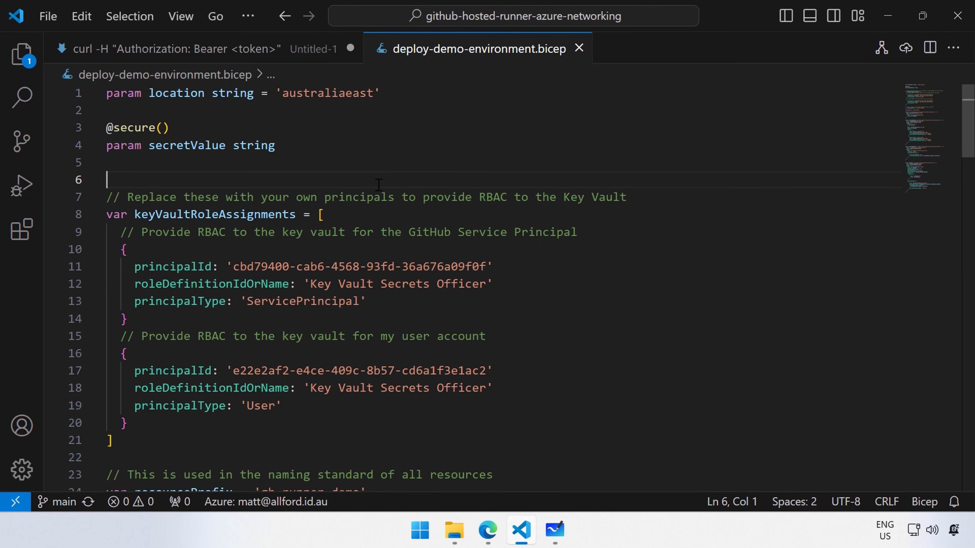
{"action": "scroll", "coordinate": [322, 214], "scroll_direction": "down", "scroll_amount": 2}
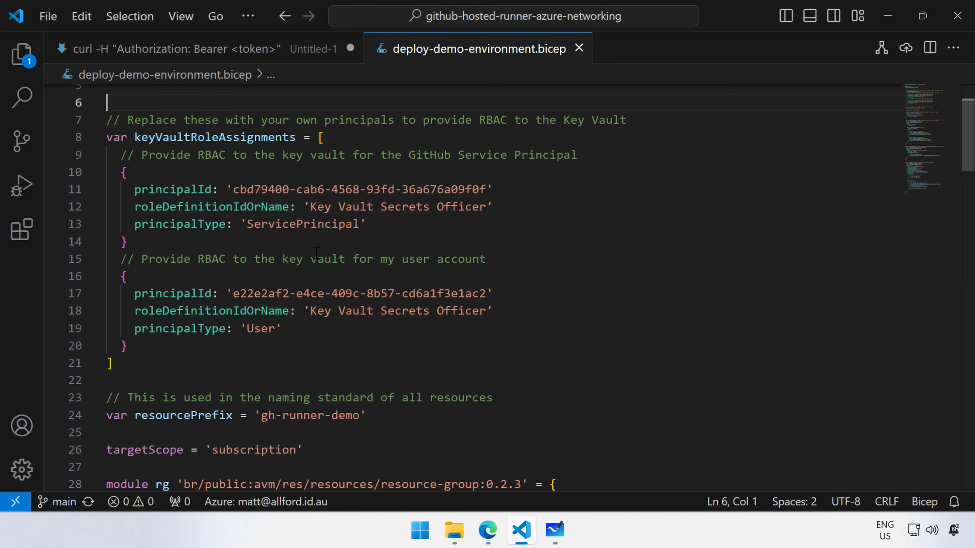
Step: Show the resources of gh-runner-demo-rg-001 in the Azure portal, and return to the Bicep file in Visual Studio Code
{"action": "left_click", "coordinate": [497, 529]}
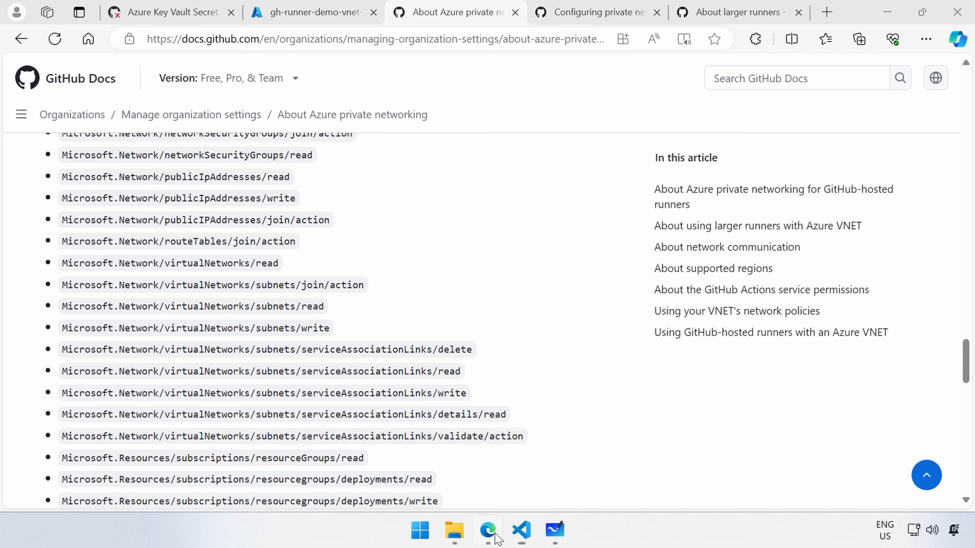
{"action": "left_click", "coordinate": [320, 11]}
{"action": "left_click", "coordinate": [169, 100]}
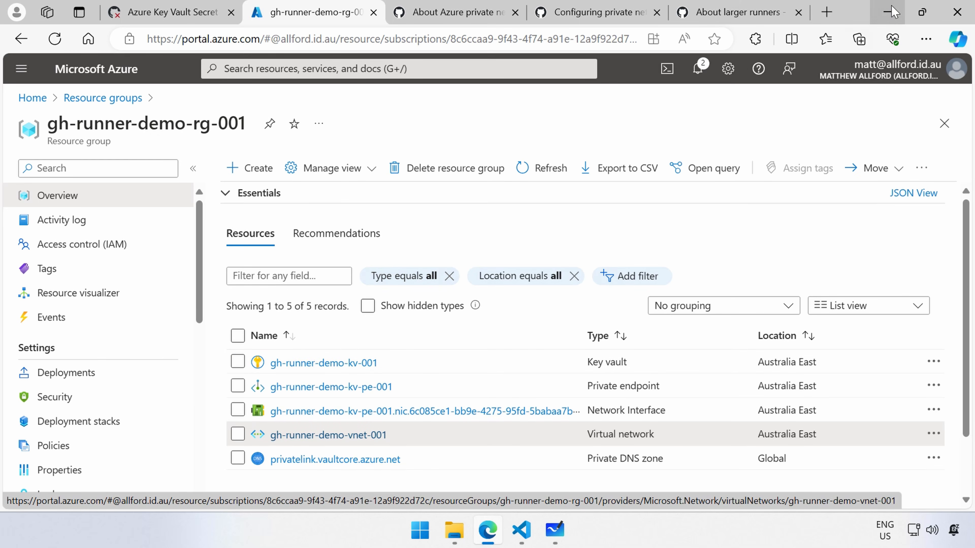
{"action": "left_click", "coordinate": [889, 12]}
{"action": "left_click", "coordinate": [506, 279]}
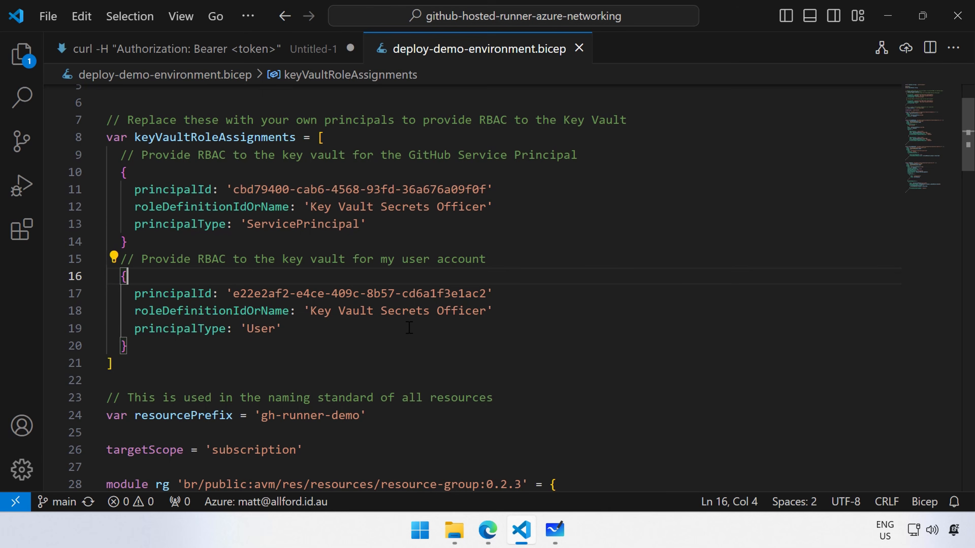
Step: Examine the role assignments and the resource group, virtual network, private DNS zone and Key Vault modules in deploy-demo-environment.bicep
{"action": "scroll", "coordinate": [409, 327], "scroll_direction": "up", "scroll_amount": 2}
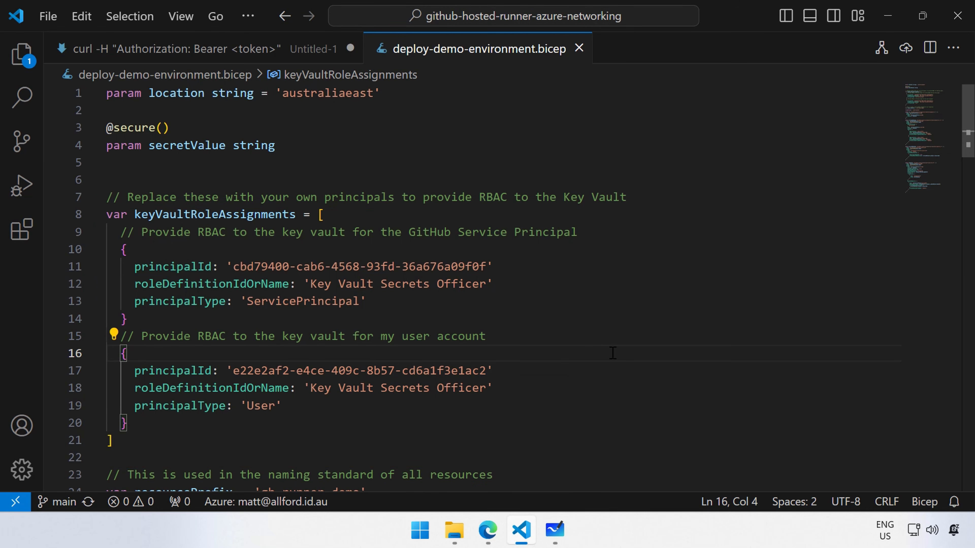
{"action": "scroll", "coordinate": [508, 368], "scroll_direction": "down", "scroll_amount": 5}
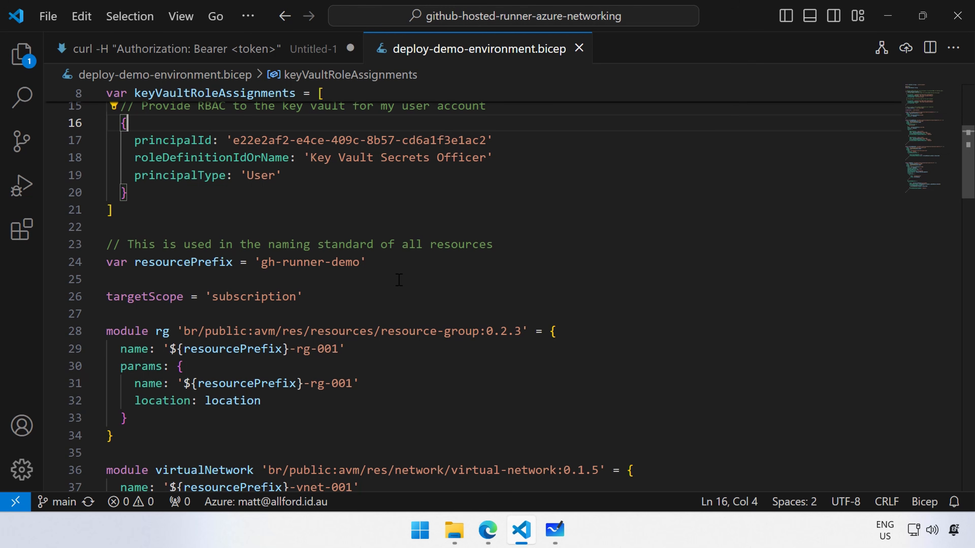
{"action": "scroll", "coordinate": [418, 291], "scroll_direction": "down", "scroll_amount": 2}
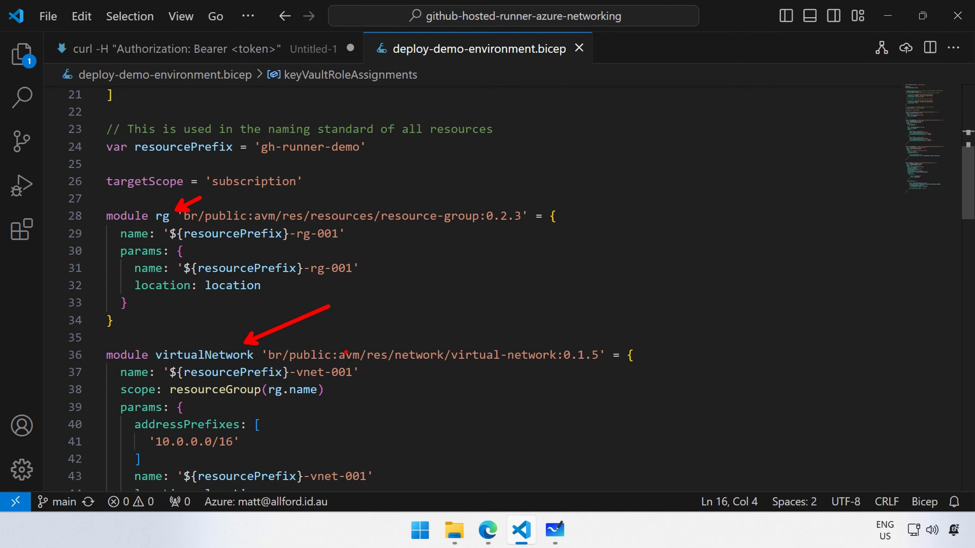
{"action": "scroll", "coordinate": [439, 338], "scroll_direction": "down", "scroll_amount": 5}
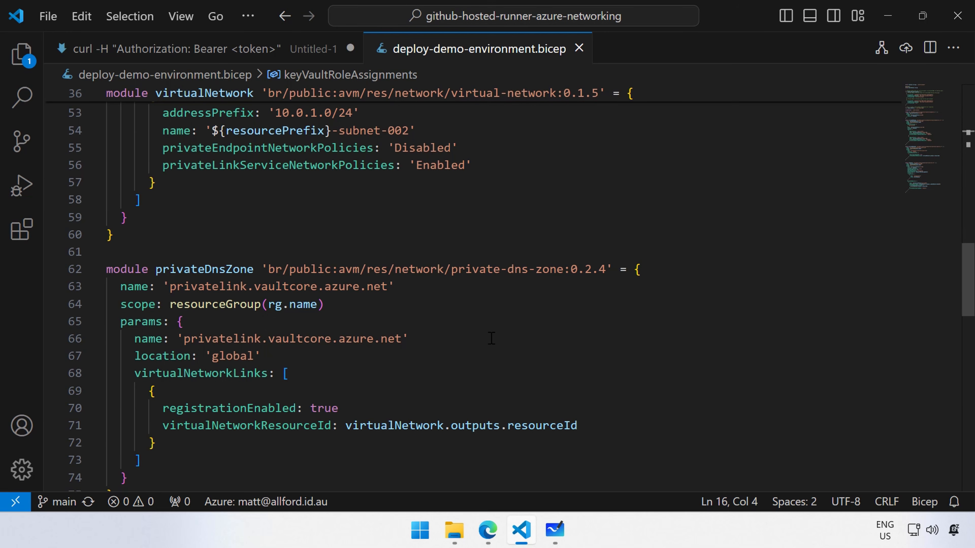
{"action": "scroll", "coordinate": [491, 338], "scroll_direction": "down", "scroll_amount": 1}
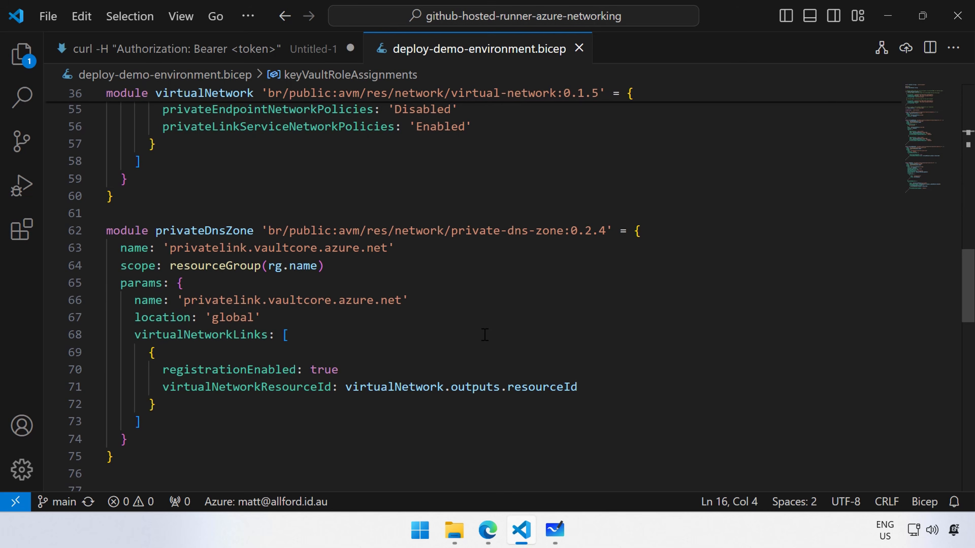
{"action": "scroll", "coordinate": [485, 334], "scroll_direction": "down", "scroll_amount": 5}
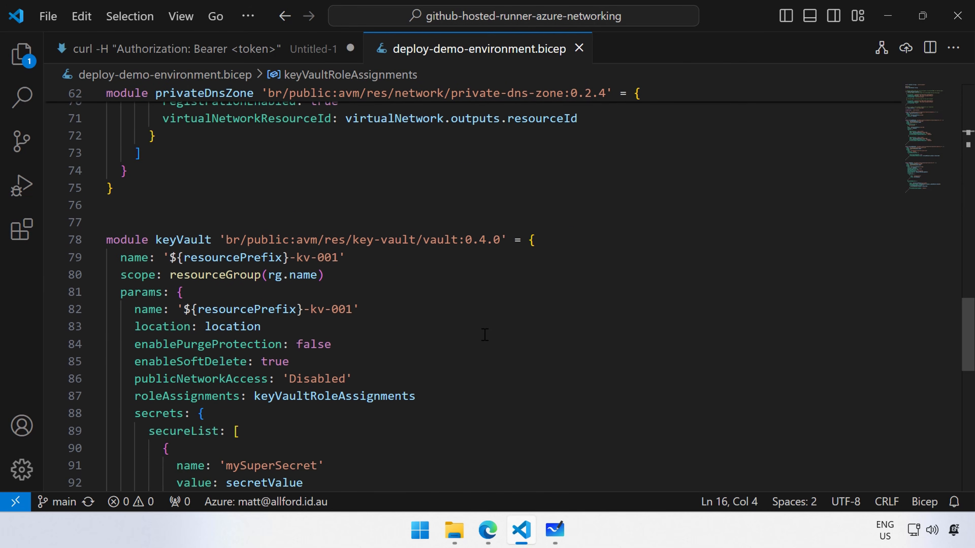
{"action": "scroll", "coordinate": [484, 334], "scroll_direction": "down", "scroll_amount": 1}
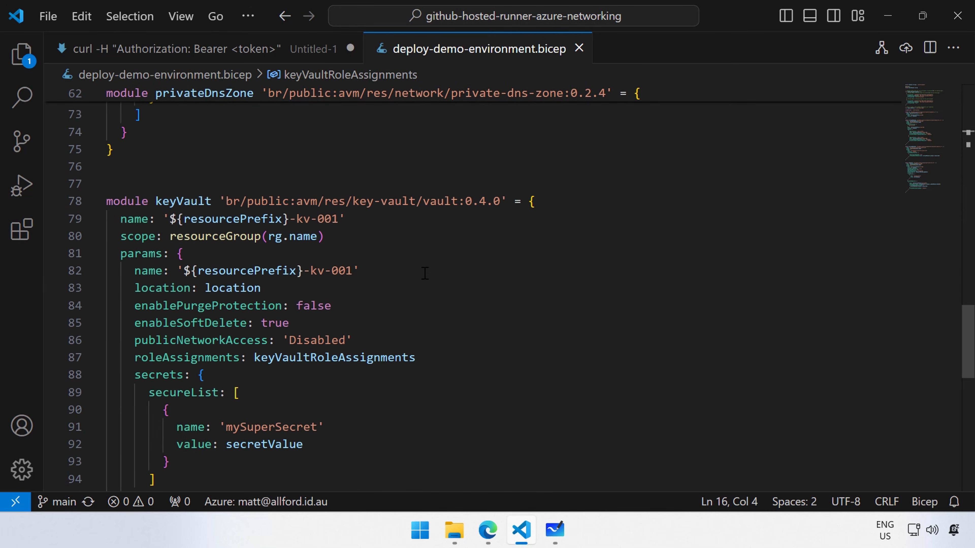
{"action": "scroll", "coordinate": [424, 274], "scroll_direction": "down", "scroll_amount": 2}
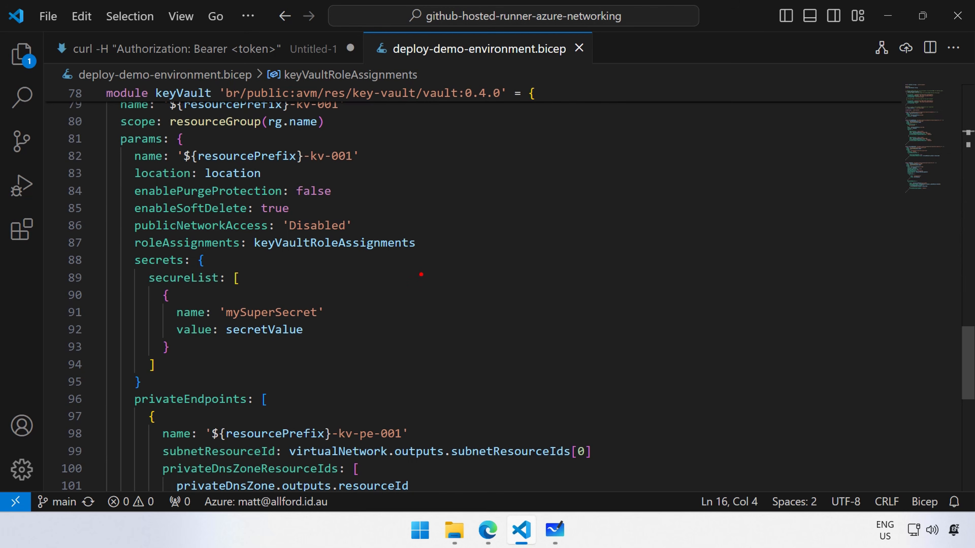
Step: Outline the Key Vault module's secrets block, point arrows at its name and value lines, and clear the annotations
{"action": "left_click_drag", "start_coordinate": [116, 250], "coordinate": [402, 397]}
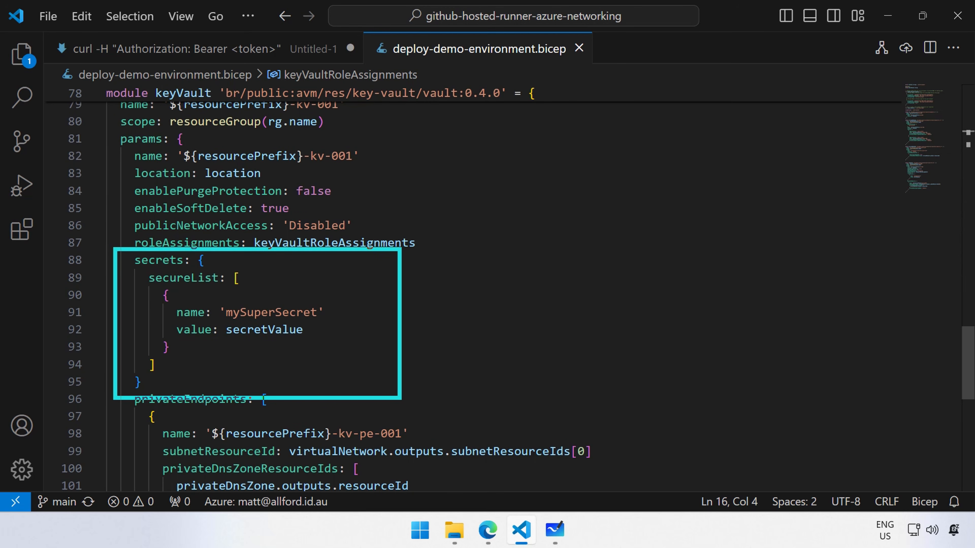
{"action": "mouse_move", "coordinate": [415, 288]}
{"action": "left_mouse_down"}
{"action": "mouse_move", "coordinate": [339, 308]}
{"action": "mouse_move", "coordinate": [433, 305]}
{"action": "left_mouse_up"}
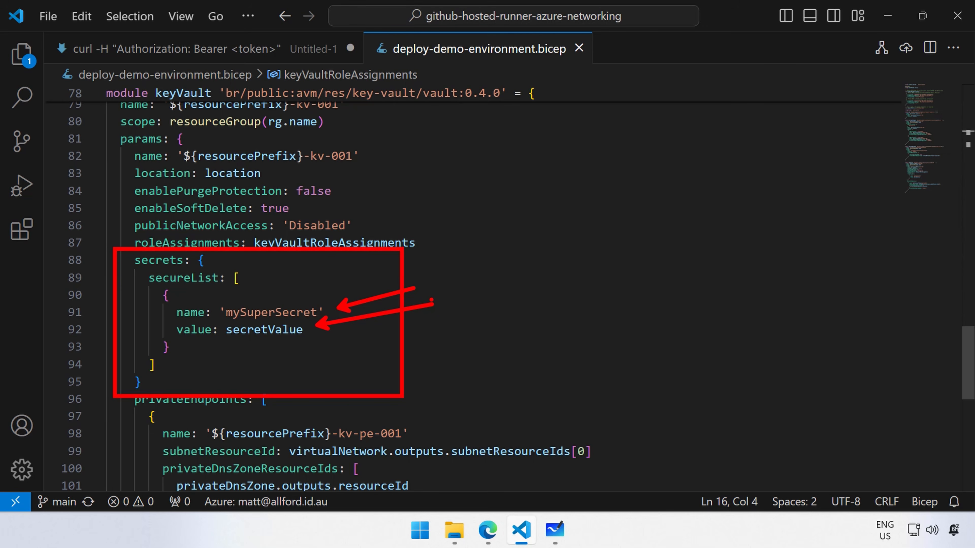
{"action": "key", "text": "Escape"}
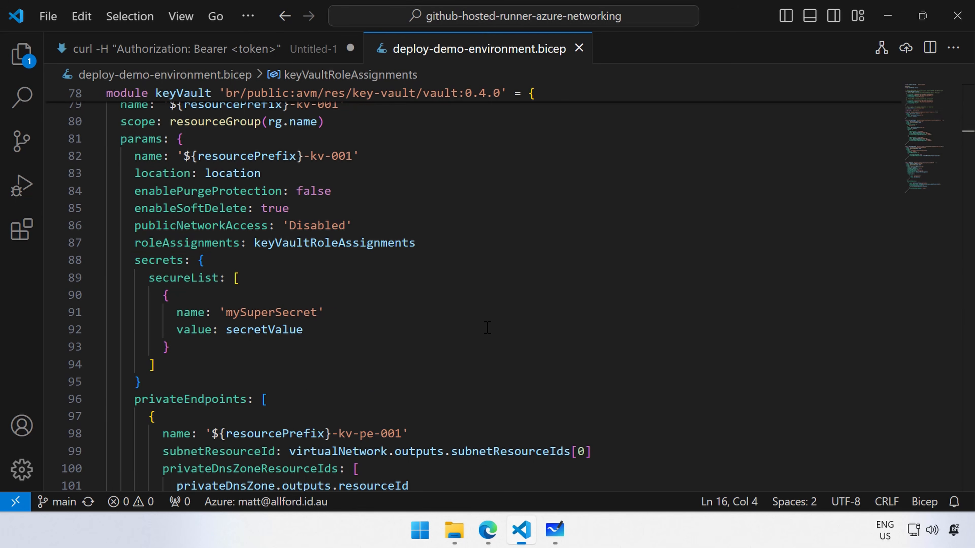
Step: Skim the private endpoint section of the Key Vault module and close deploy-demo-environment.bicep
{"action": "scroll", "coordinate": [483, 333], "scroll_direction": "down", "scroll_amount": 4}
{"action": "scroll", "coordinate": [465, 390], "scroll_direction": "up", "scroll_amount": 20}
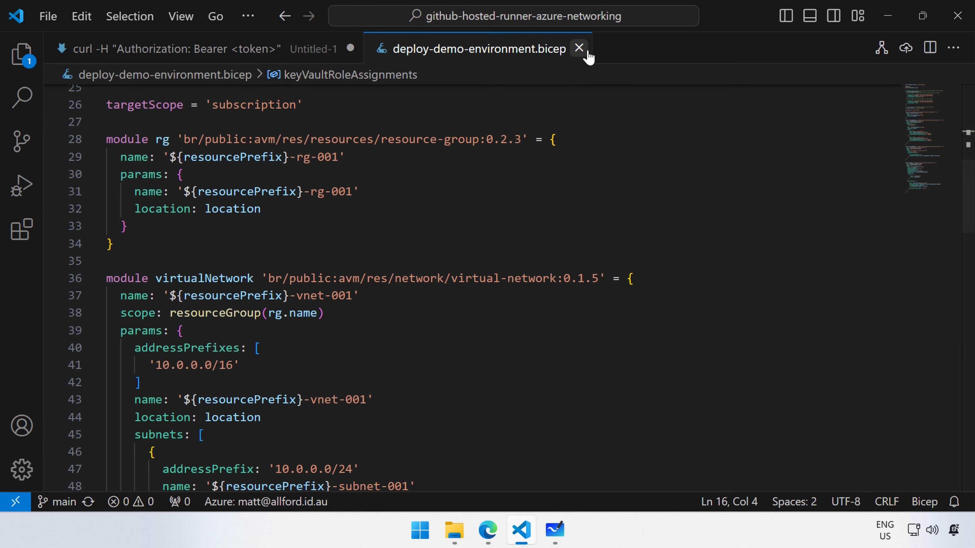
{"action": "left_click", "coordinate": [579, 50]}
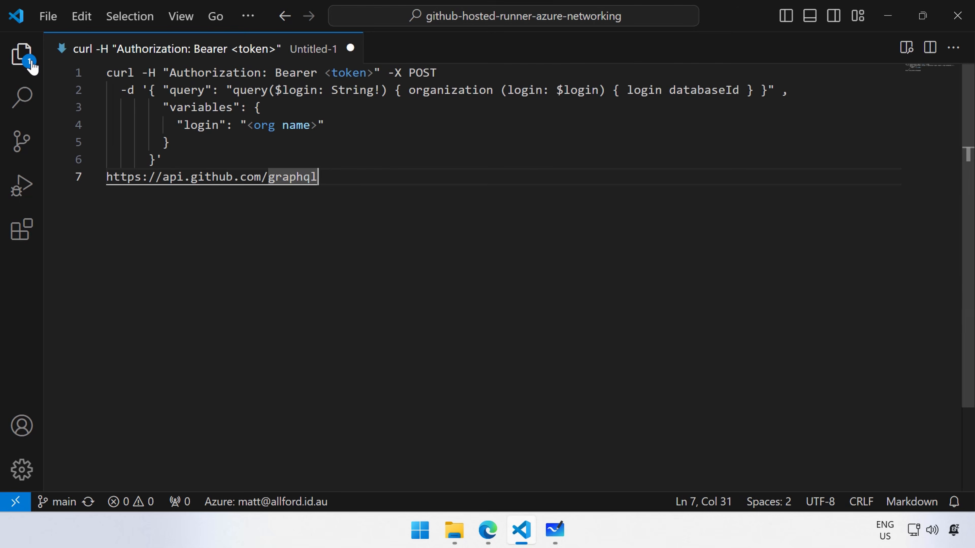
Step: Reopen the file explorer, review the azure_key_vault.yml workflow from inputs to secret display, and collapse the .github\workflows folder
{"action": "left_click", "coordinate": [22, 53]}
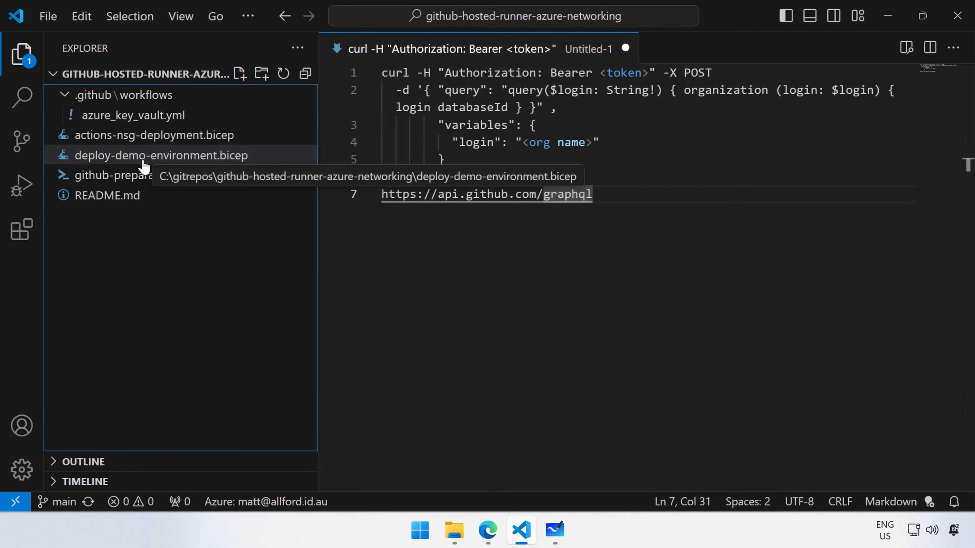
{"action": "left_click", "coordinate": [172, 124]}
{"action": "scroll", "coordinate": [473, 403], "scroll_direction": "down", "scroll_amount": 4}
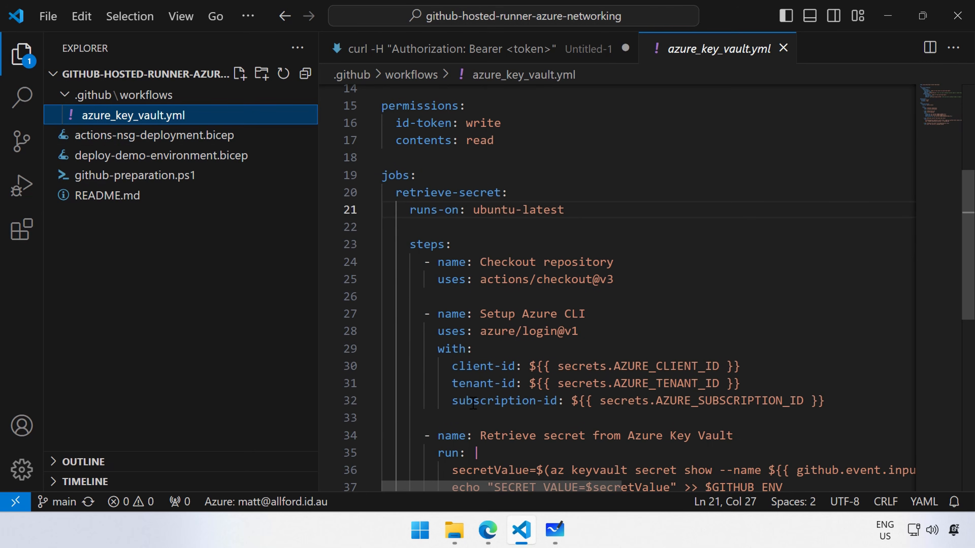
{"action": "scroll", "coordinate": [474, 401], "scroll_direction": "down", "scroll_amount": 2}
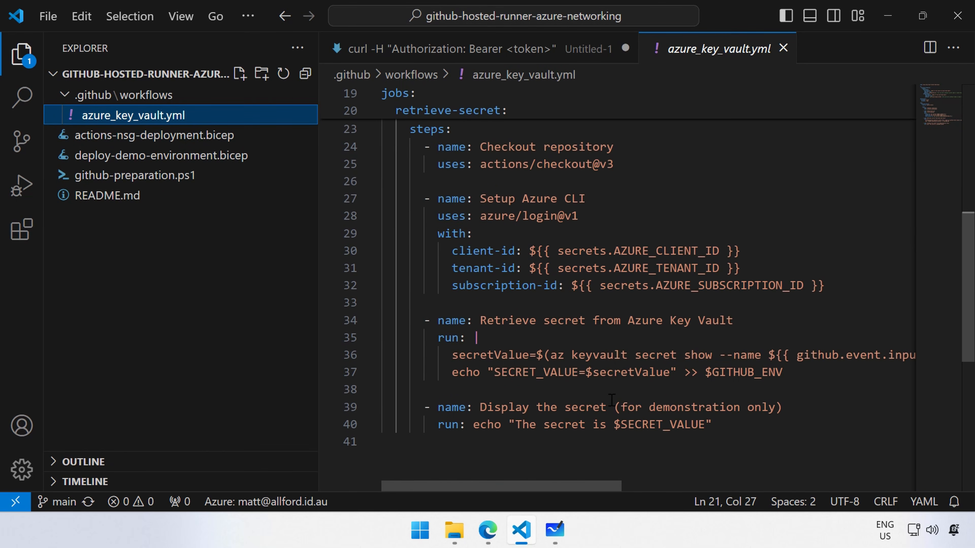
{"action": "scroll", "coordinate": [610, 400], "scroll_direction": "up", "scroll_amount": 7}
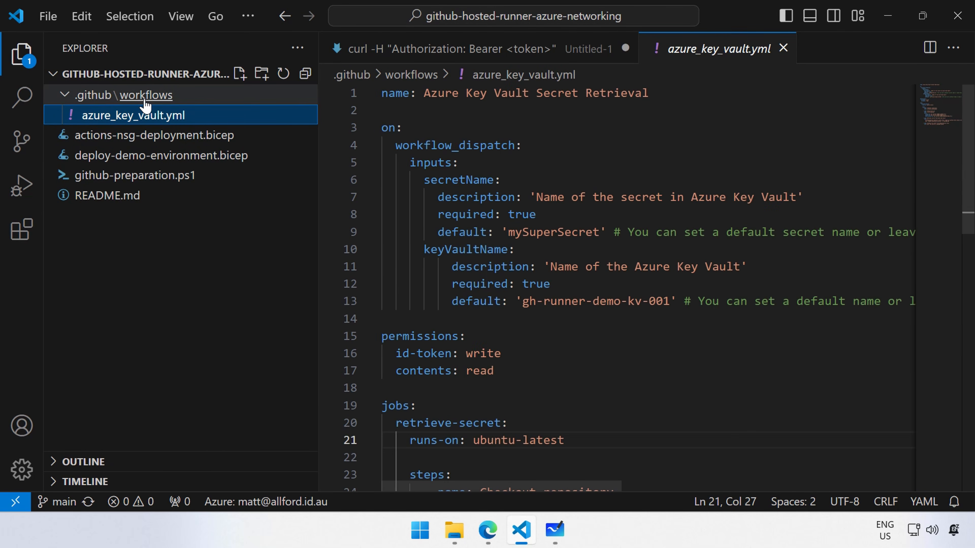
{"action": "left_click", "coordinate": [60, 97]}
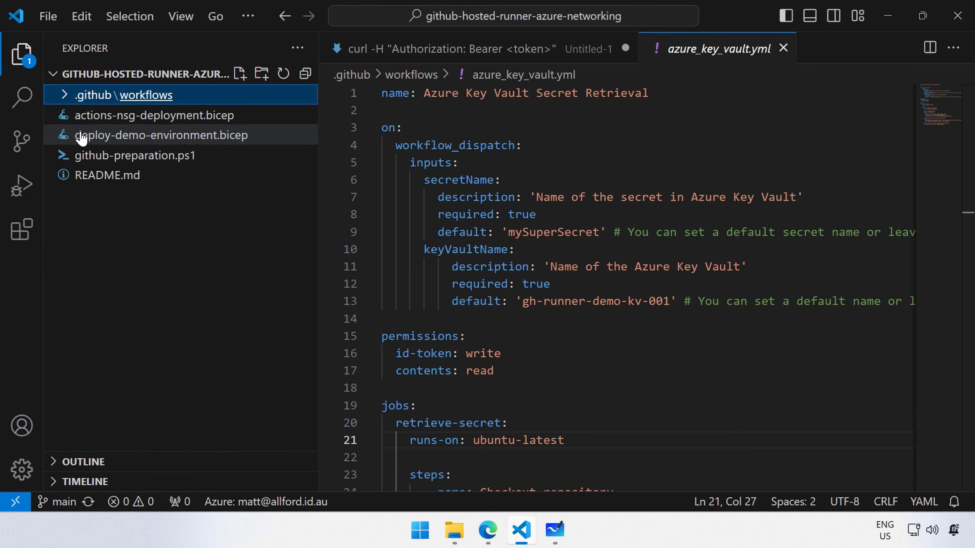
Step: Switch to the browser and show the Prerequisites section of GitHub Docs' page on configuring private networking for GitHub-hosted runners
{"action": "left_click", "coordinate": [494, 534]}
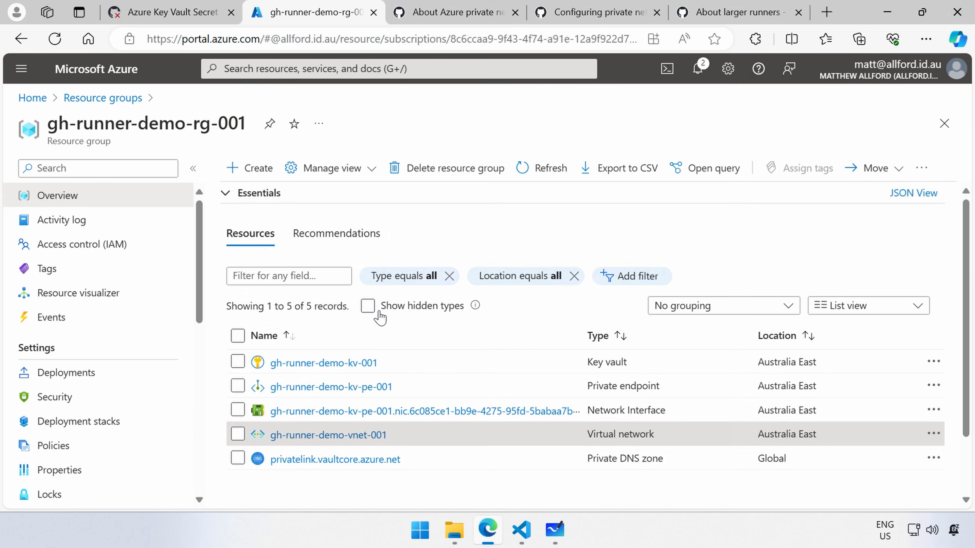
{"action": "left_click", "coordinate": [598, 12]}
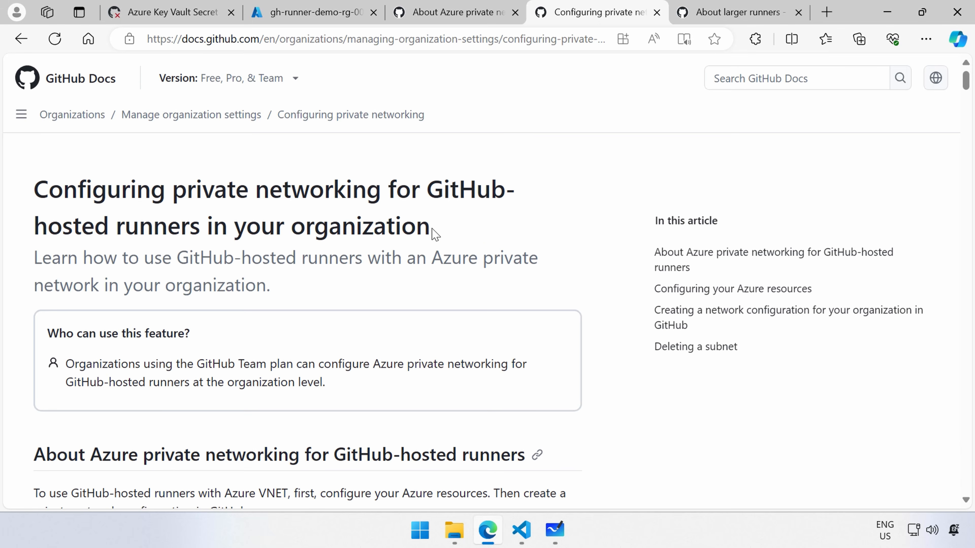
{"action": "scroll", "coordinate": [429, 235], "scroll_direction": "down", "scroll_amount": 1}
{"action": "scroll", "coordinate": [428, 235], "scroll_direction": "down", "scroll_amount": 12}
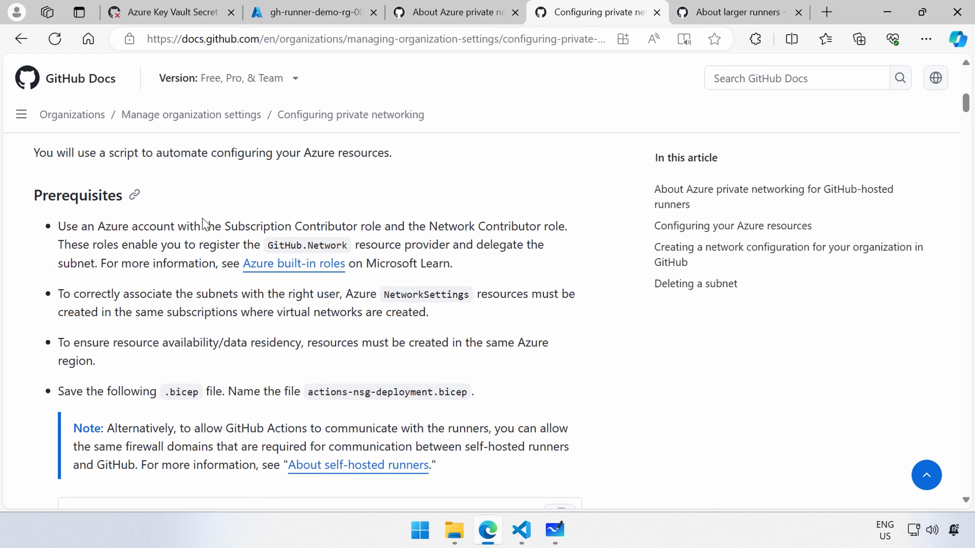
Step: Outline the Azure account roles and NetworkSettings prerequisites, mark the actions-nsg-deployment.bicep file name, and clear the annotations
{"action": "mouse_move", "coordinate": [42, 208]}
{"action": "left_mouse_down"}
{"action": "mouse_move", "coordinate": [273, 279]}
{"action": "mouse_move", "coordinate": [578, 282]}
{"action": "left_mouse_up"}
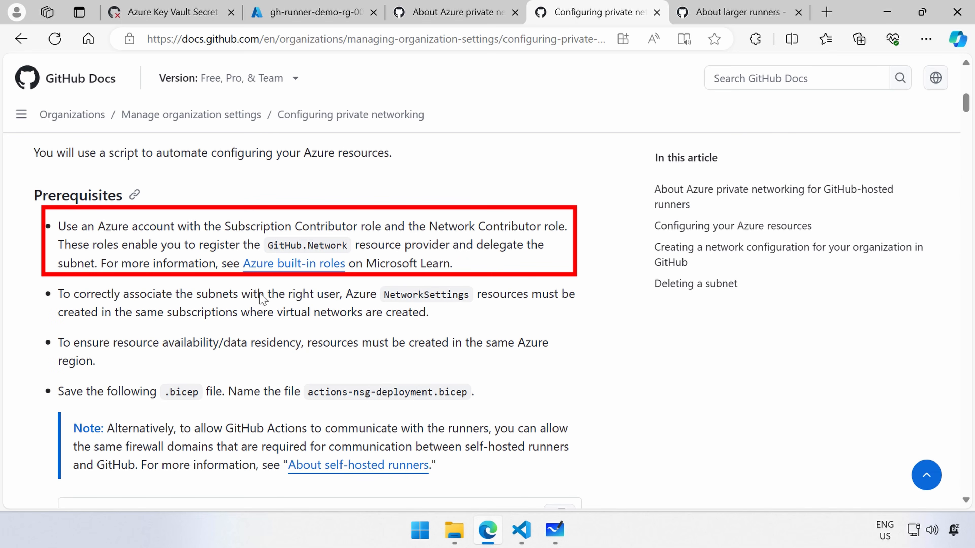
{"action": "mouse_move", "coordinate": [21, 280]}
{"action": "left_mouse_down"}
{"action": "mouse_move", "coordinate": [611, 328]}
{"action": "mouse_move", "coordinate": [585, 328]}
{"action": "left_mouse_up"}
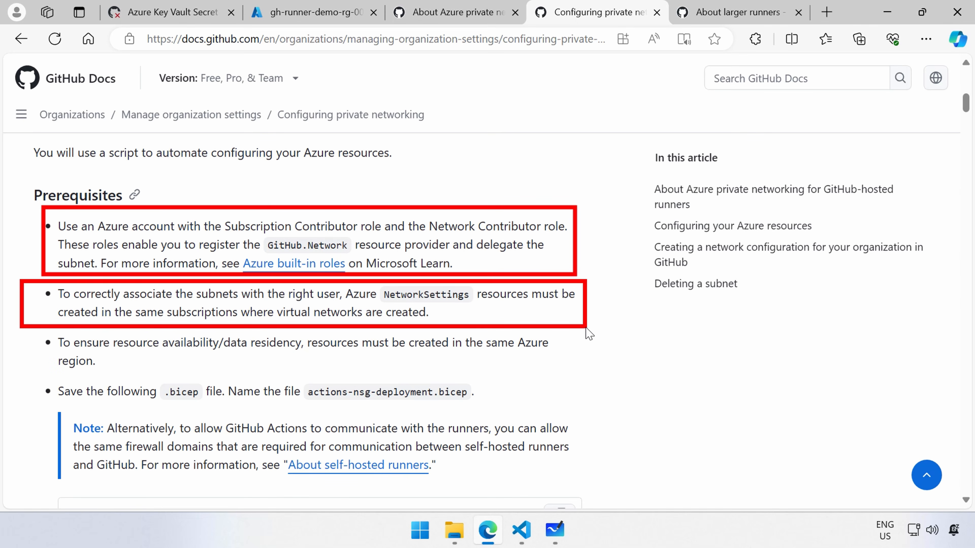
{"action": "left_click_drag", "start_coordinate": [585, 327], "coordinate": [587, 328]}
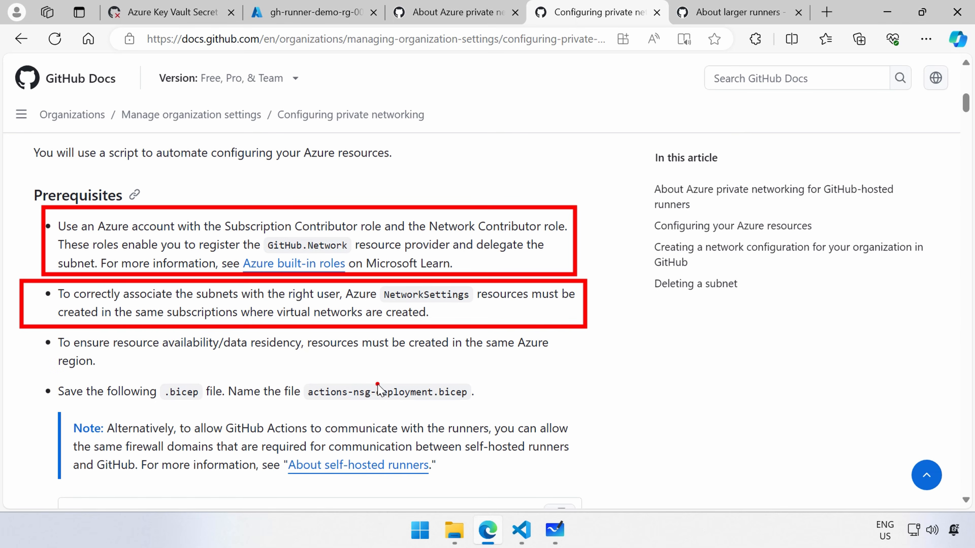
{"action": "left_click_drag", "start_coordinate": [478, 391], "coordinate": [535, 377]}
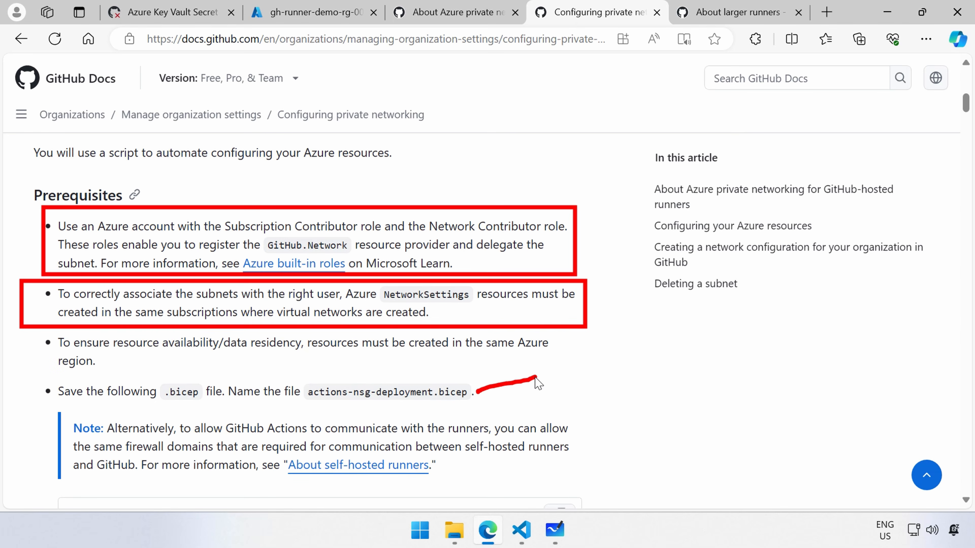
{"action": "key", "text": "Escape"}
Step: View the NSG Bicep sample in the docs, and open actions-nsg-deployment.bicep at full width in Visual Studio Code
{"action": "scroll", "coordinate": [484, 344], "scroll_direction": "down", "scroll_amount": 4}
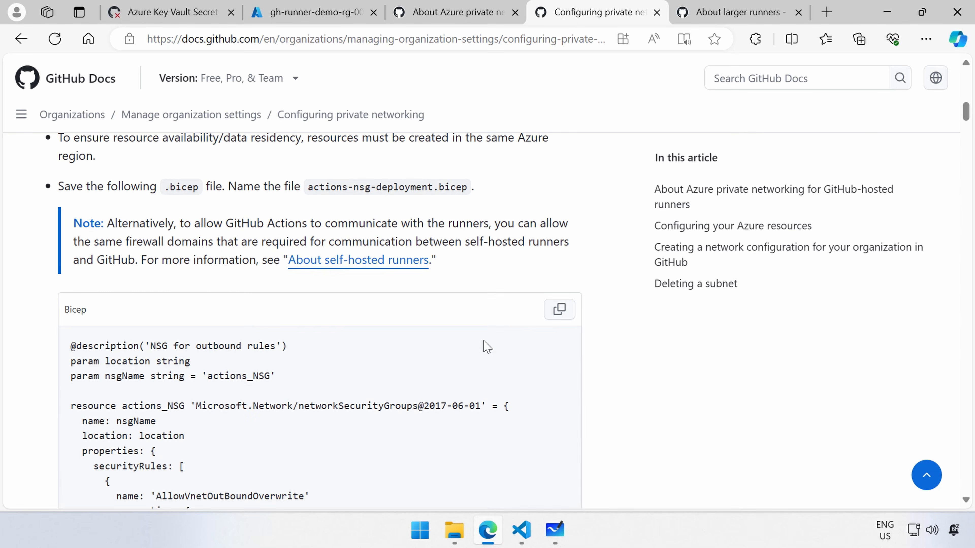
{"action": "scroll", "coordinate": [213, 333], "scroll_direction": "down", "scroll_amount": 2}
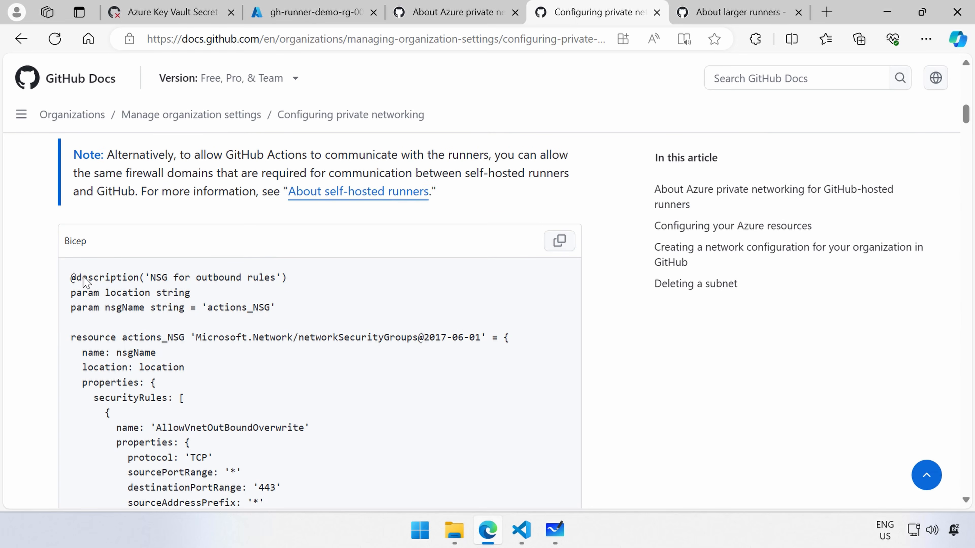
{"action": "left_click", "coordinate": [522, 532]}
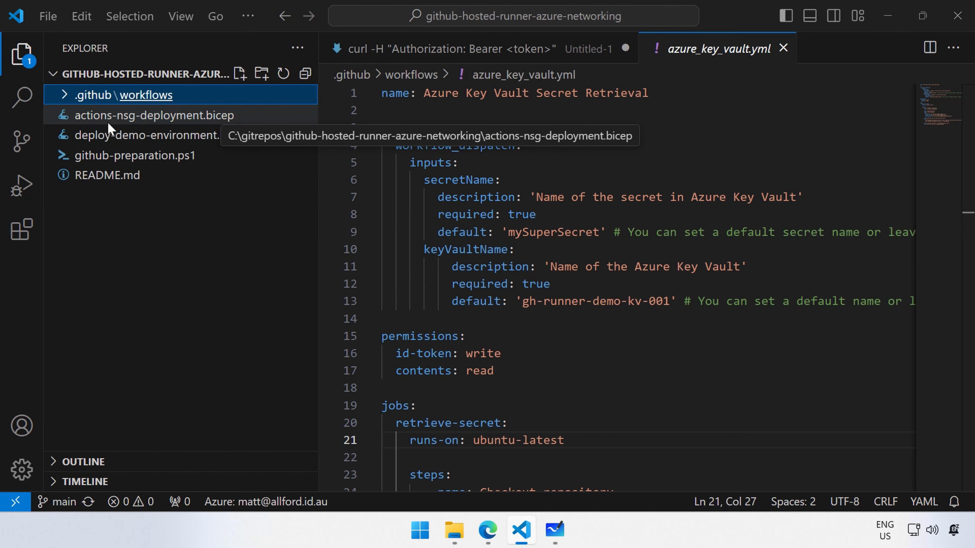
{"action": "left_click", "coordinate": [186, 115]}
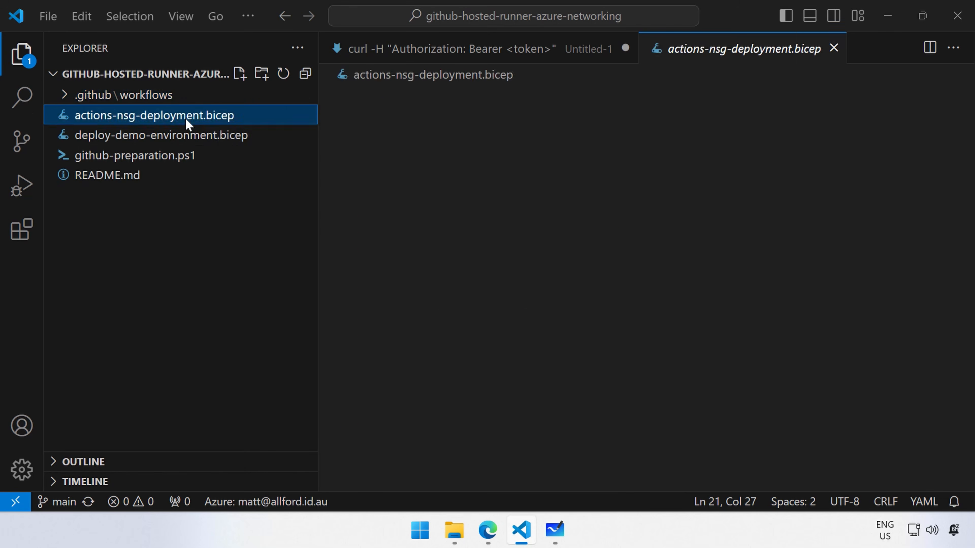
{"action": "left_click", "coordinate": [546, 175]}
{"action": "key", "text": "ctrl+b"}
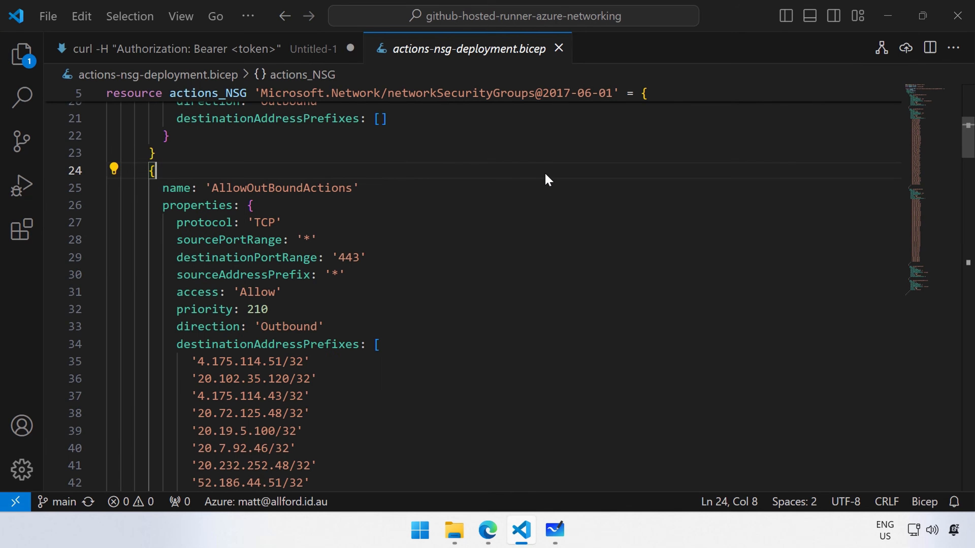
Step: Highlight the networkSecurityGroups resource type, and mark the AllowVnetOutBoundOverwrite rule's name, port, destination, access and direction with arrows before clearing them
{"action": "scroll", "coordinate": [493, 292], "scroll_direction": "up", "scroll_amount": 7}
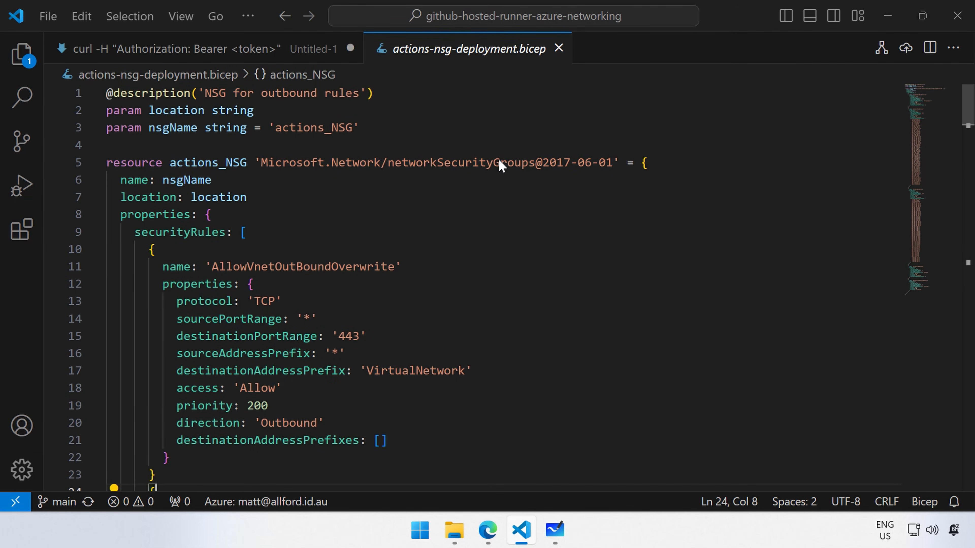
{"action": "double_click", "coordinate": [474, 166]}
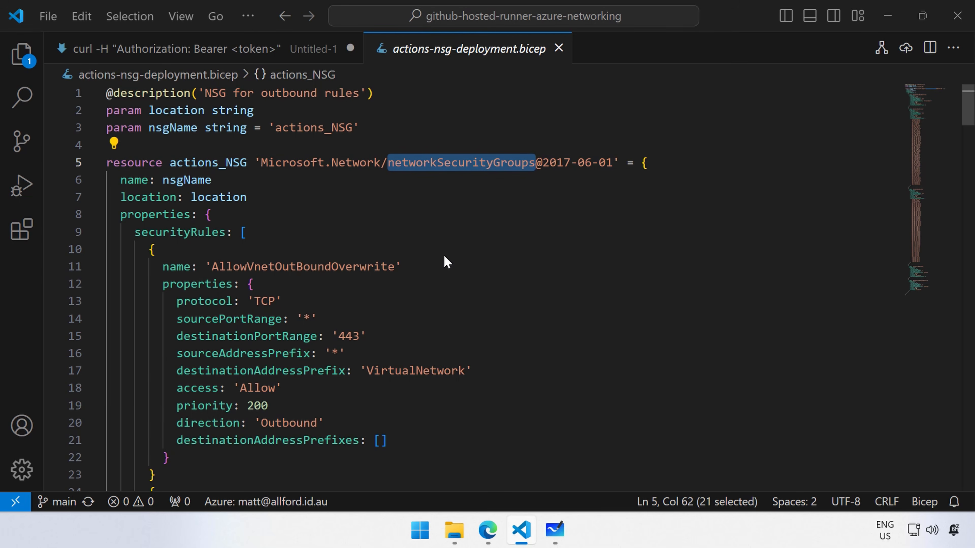
{"action": "scroll", "coordinate": [447, 262], "scroll_direction": "down", "scroll_amount": 3}
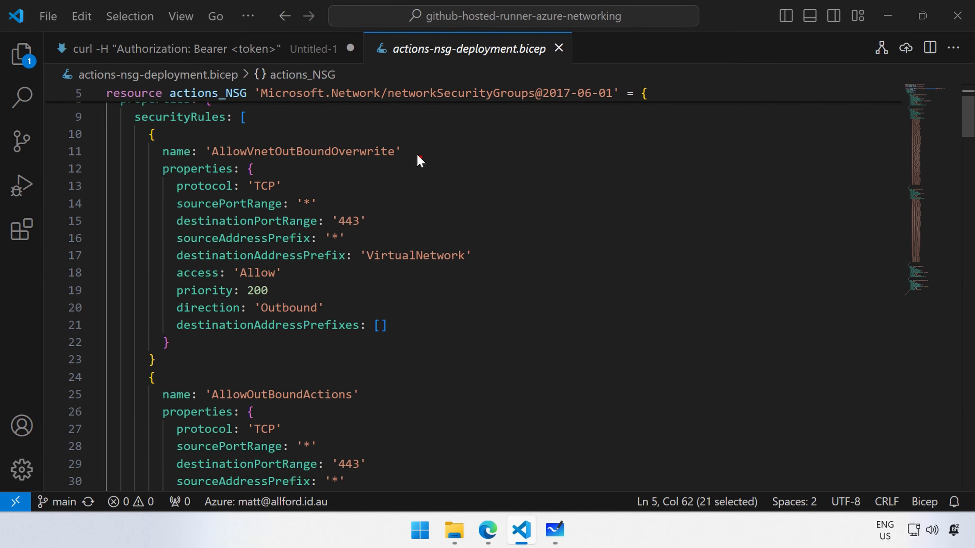
{"action": "left_click_drag", "start_coordinate": [415, 152], "coordinate": [553, 151]}
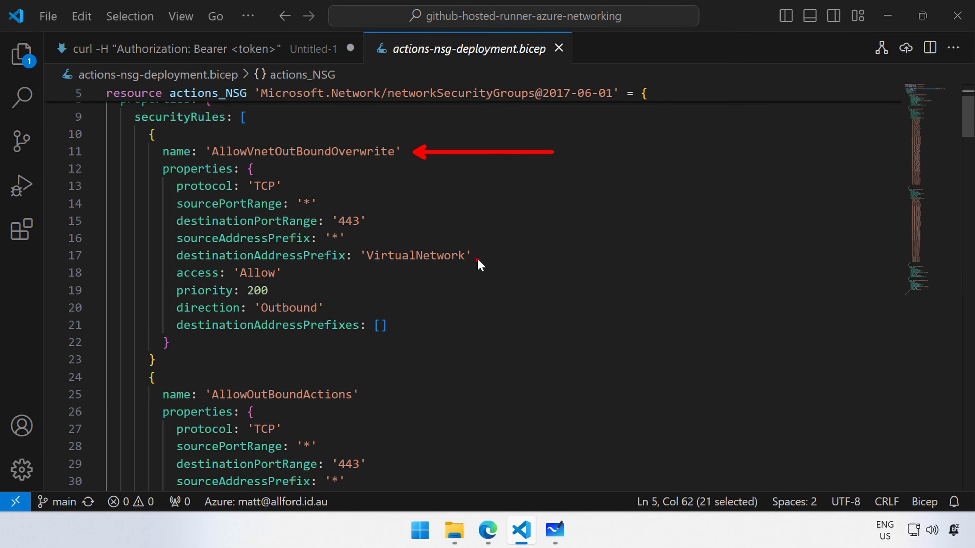
{"action": "left_click_drag", "start_coordinate": [475, 255], "coordinate": [556, 252]}
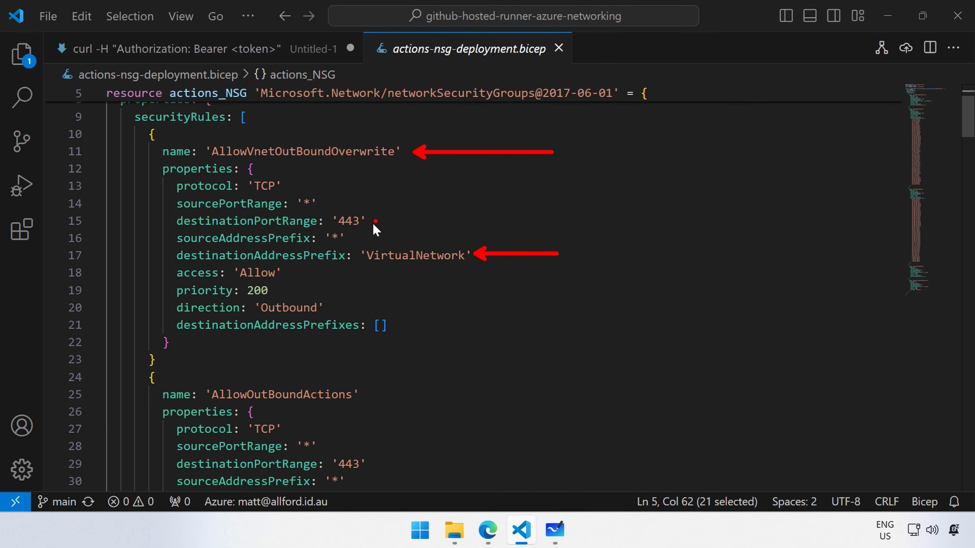
{"action": "left_click_drag", "start_coordinate": [374, 224], "coordinate": [420, 223]}
{"action": "left_click_drag", "start_coordinate": [301, 276], "coordinate": [379, 277]}
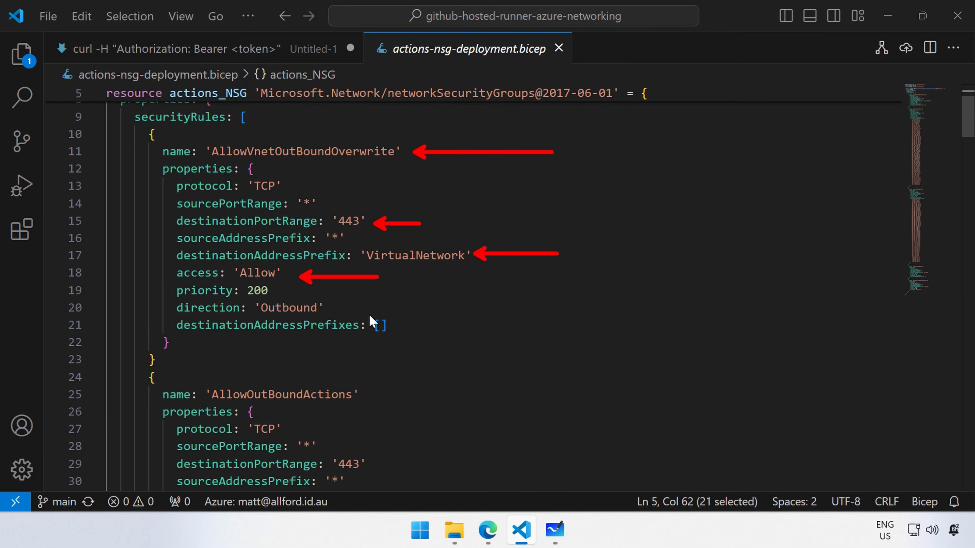
{"action": "left_click_drag", "start_coordinate": [404, 306], "coordinate": [417, 306]}
{"action": "key", "text": "Escape"}
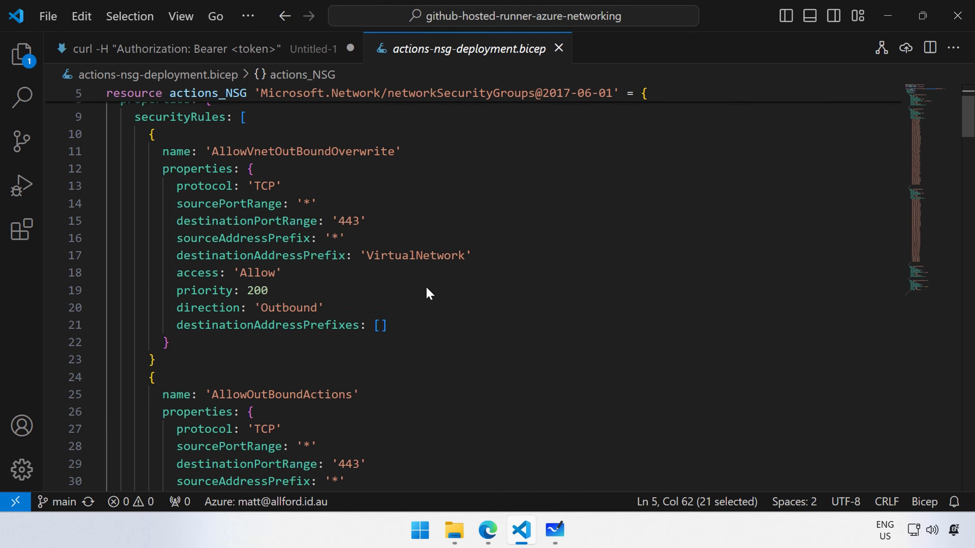
Step: Review the AllowOutBoundActions rule, highlighting its name and destination port and going through its destinationAddressPrefixes list
{"action": "scroll", "coordinate": [426, 292], "scroll_direction": "down", "scroll_amount": 4}
{"action": "double_click", "coordinate": [297, 201]}
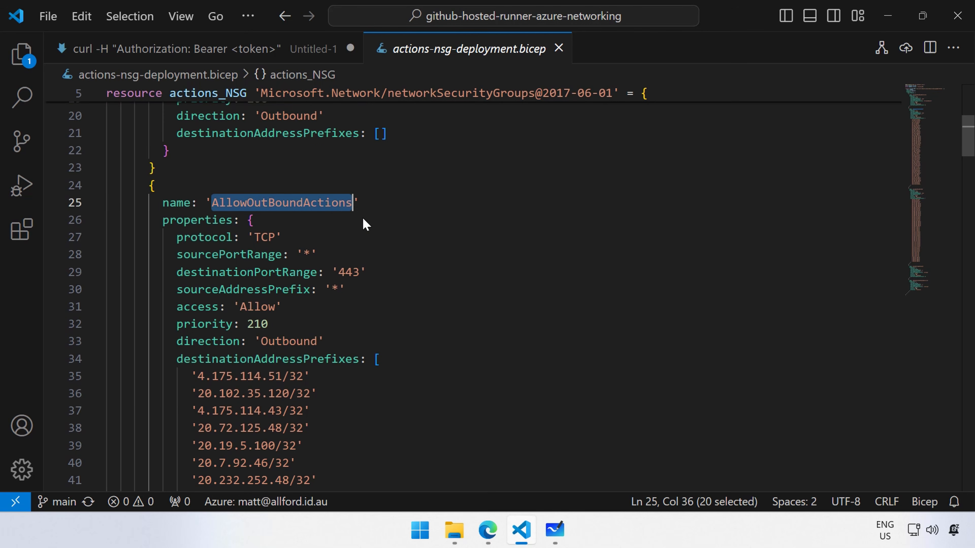
{"action": "left_click", "coordinate": [387, 205]}
{"action": "scroll", "coordinate": [384, 242], "scroll_direction": "down", "scroll_amount": 1}
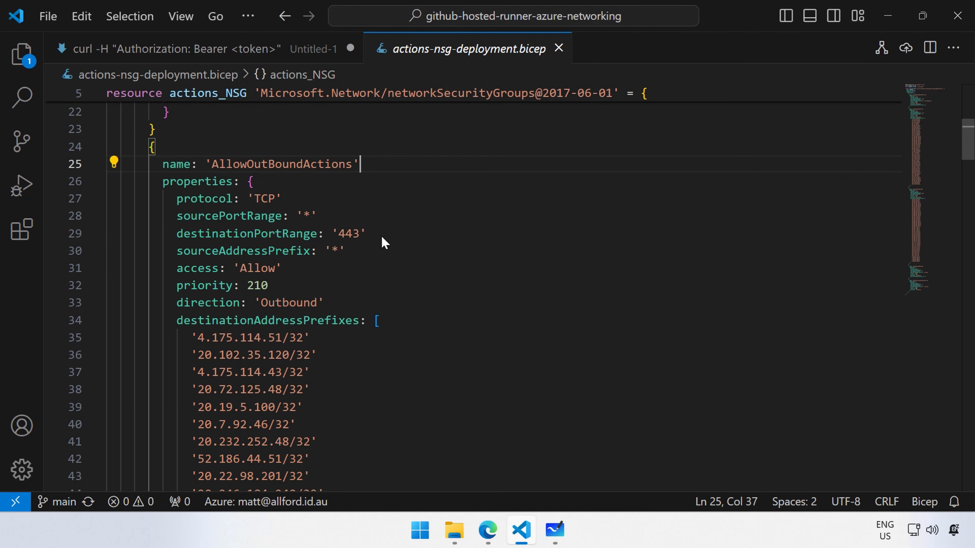
{"action": "double_click", "coordinate": [348, 234]}
{"action": "scroll", "coordinate": [347, 239], "scroll_direction": "down", "scroll_amount": 2}
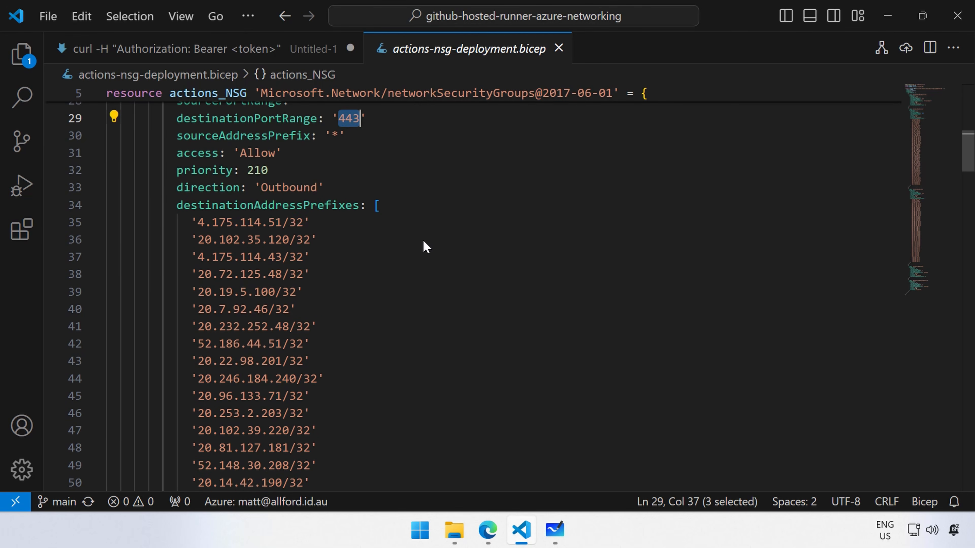
{"action": "scroll", "coordinate": [333, 313], "scroll_direction": "down", "scroll_amount": 2}
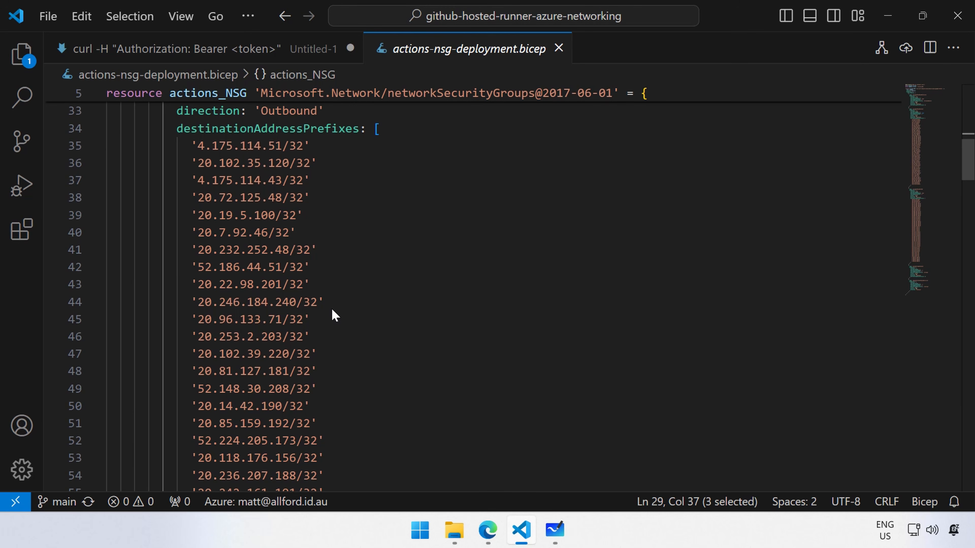
{"action": "scroll", "coordinate": [333, 315], "scroll_direction": "down", "scroll_amount": 18}
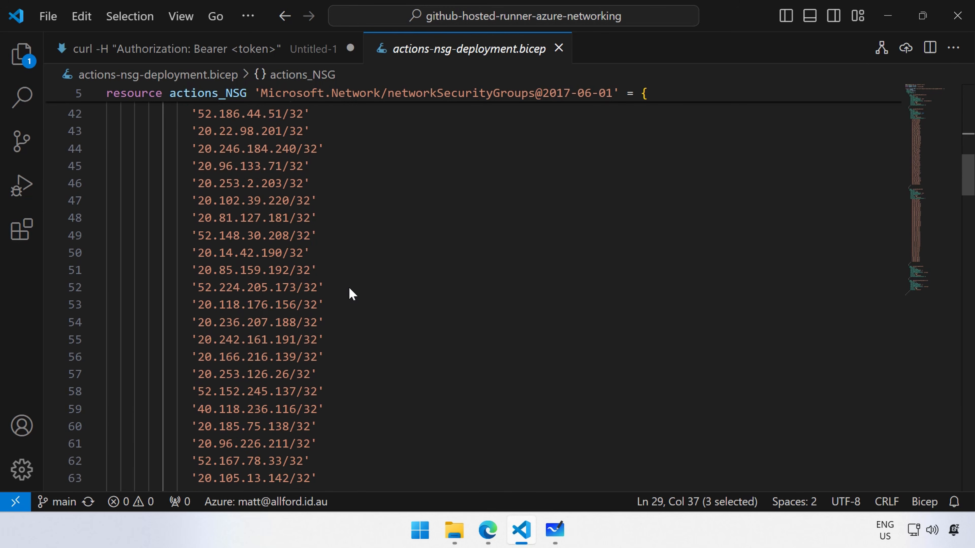
Step: Examine the AllowOutBoundGitHub rule, highlighting its destination port and reading through its IP prefixes to the end
{"action": "scroll", "coordinate": [345, 280], "scroll_direction": "down", "scroll_amount": 4}
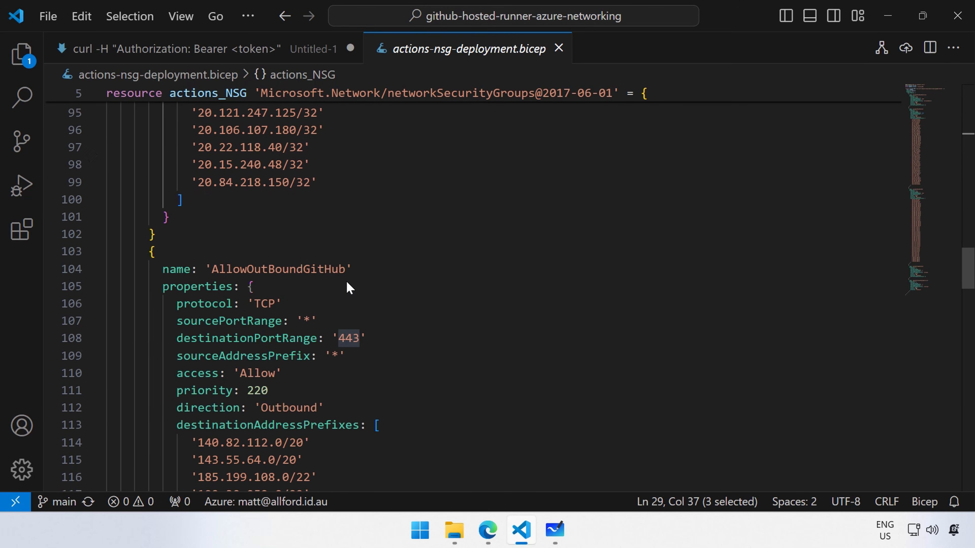
{"action": "left_click", "coordinate": [276, 193]}
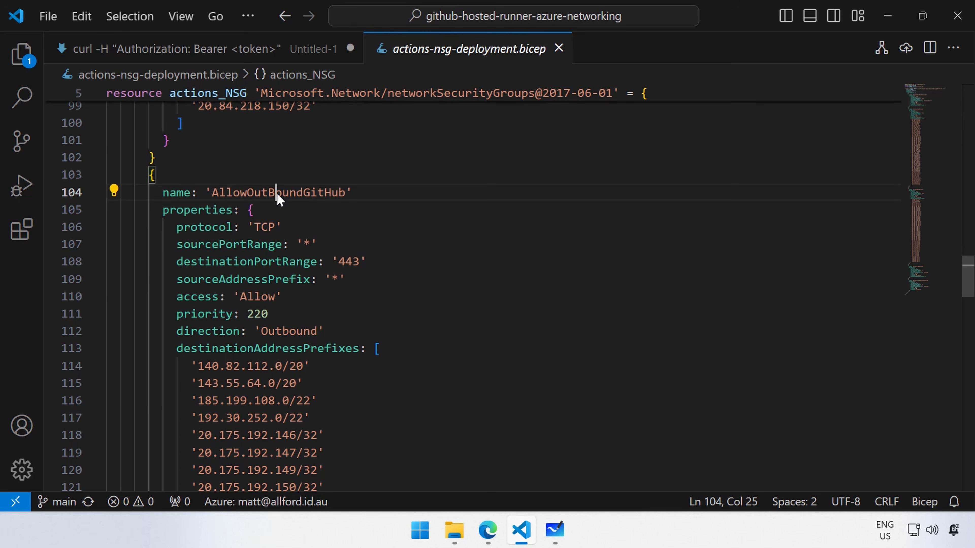
{"action": "double_click", "coordinate": [339, 259]}
{"action": "scroll", "coordinate": [416, 272], "scroll_direction": "down", "scroll_amount": 5}
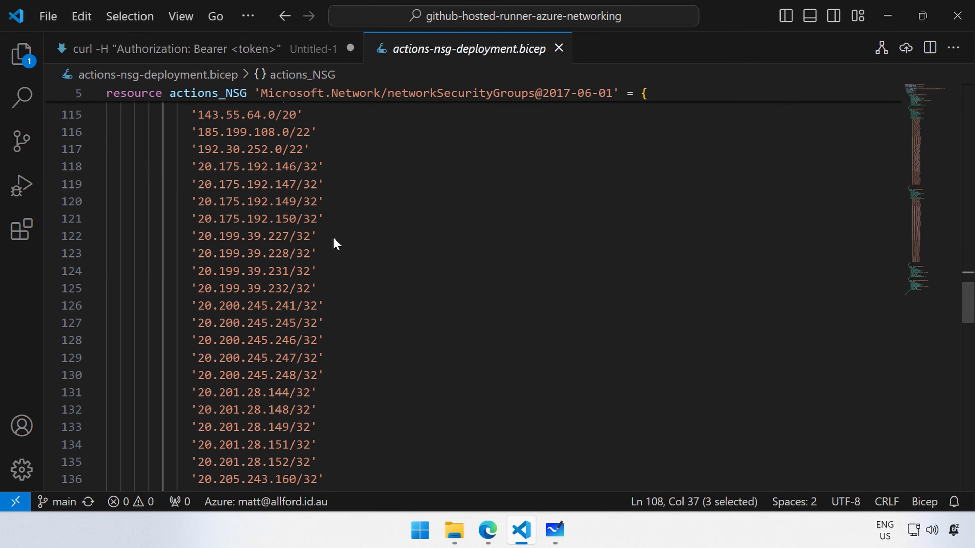
{"action": "scroll", "coordinate": [337, 242], "scroll_direction": "down", "scroll_amount": 5}
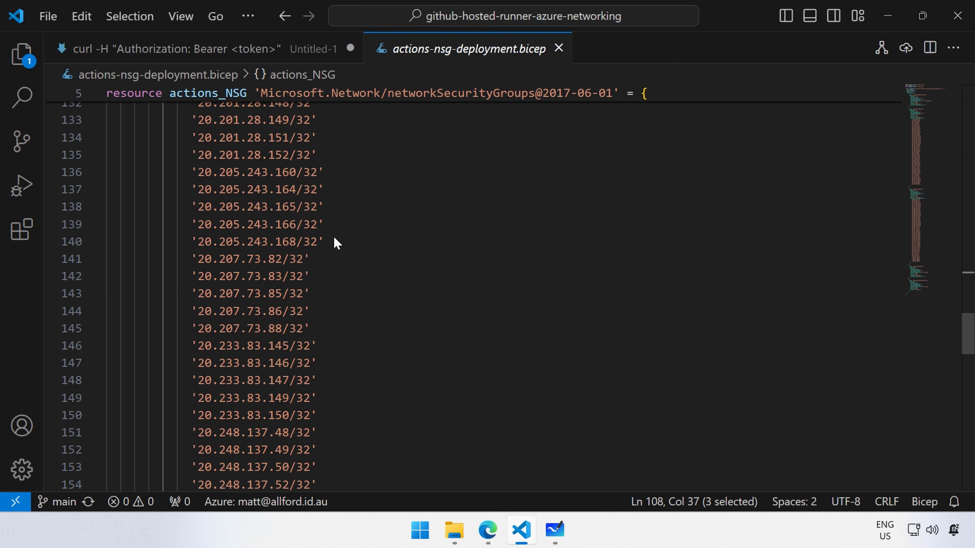
{"action": "scroll", "coordinate": [337, 243], "scroll_direction": "down", "scroll_amount": 2}
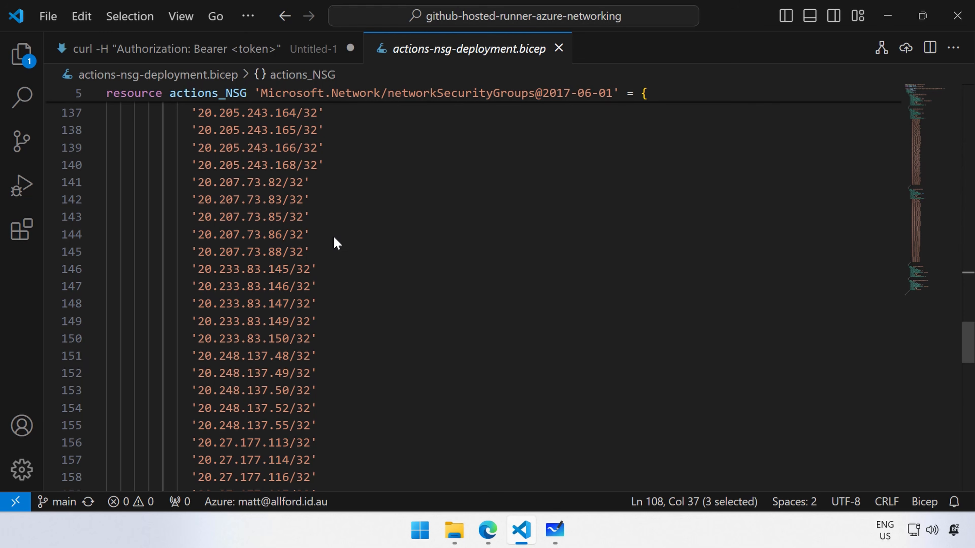
{"action": "scroll", "coordinate": [336, 243], "scroll_direction": "down", "scroll_amount": 6}
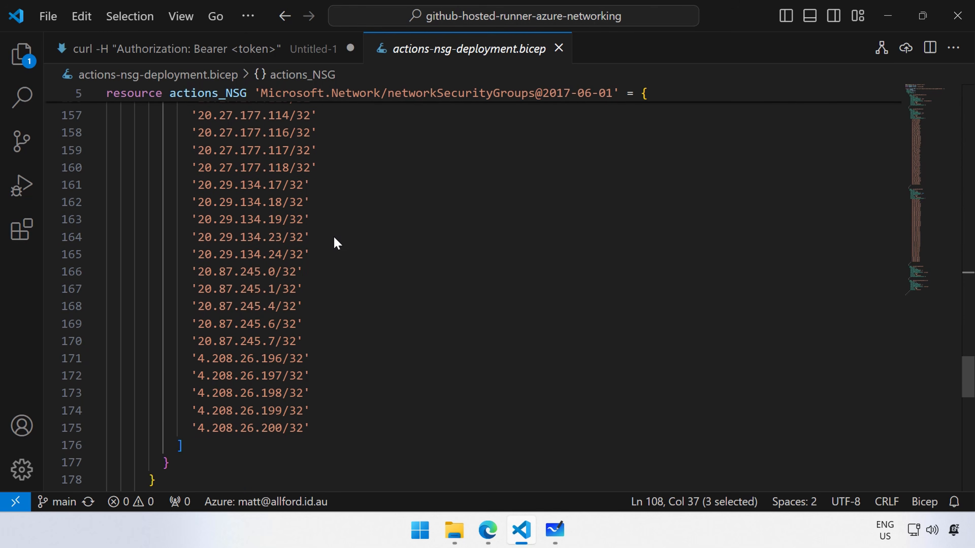
Step: Place the cursor on the AllowStorageOutbound rule's name and review the properties of that rule
{"action": "scroll", "coordinate": [336, 243], "scroll_direction": "down", "scroll_amount": 4}
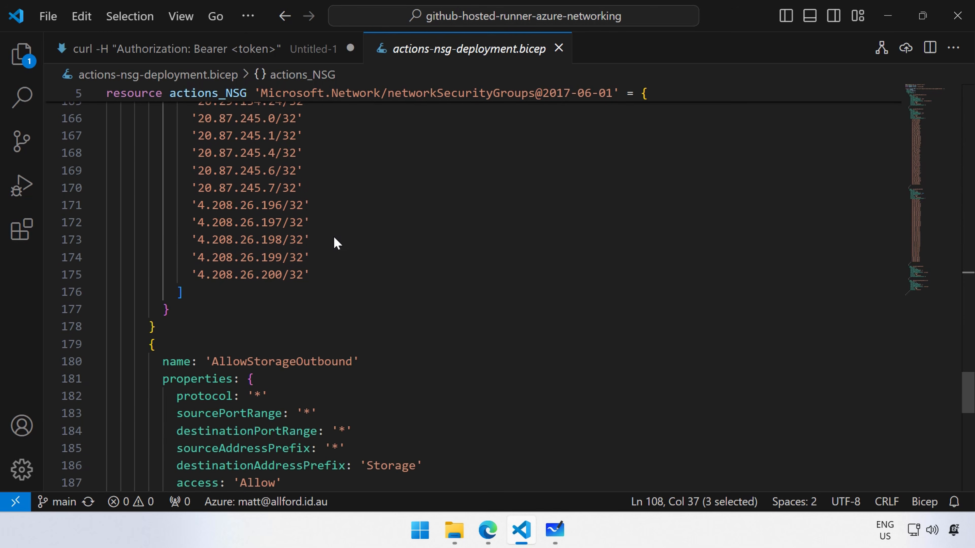
{"action": "left_click", "coordinate": [408, 318]}
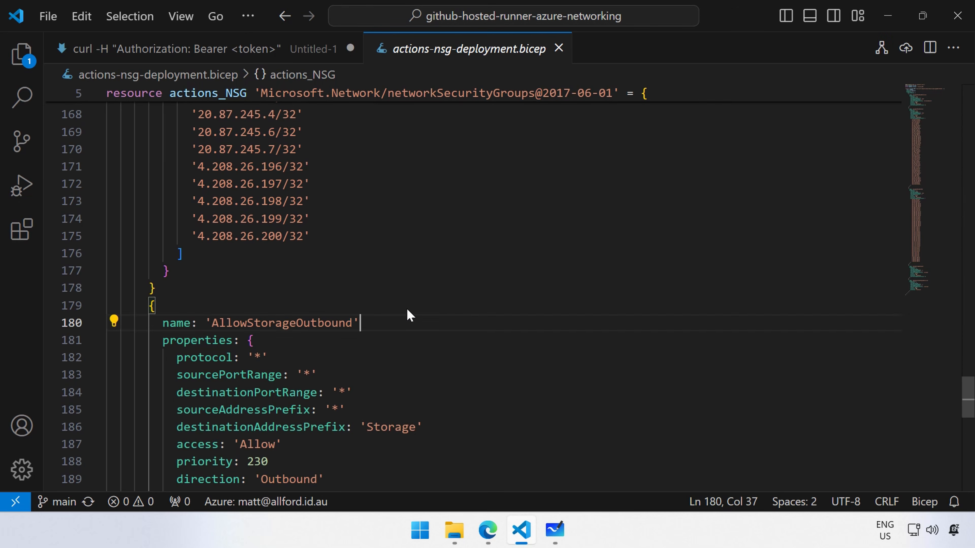
{"action": "scroll", "coordinate": [399, 295], "scroll_direction": "down", "scroll_amount": 2}
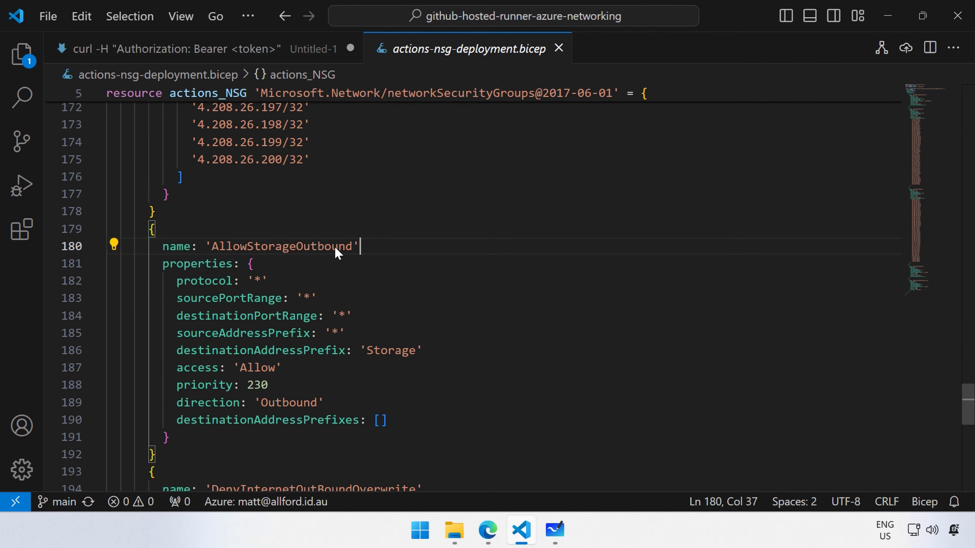
Step: Outline the DenyInternetOutBoundOverwrite rule with a box and mark its direction, Internet destination and Deny access with arrows
{"action": "scroll", "coordinate": [426, 271], "scroll_direction": "down", "scroll_amount": 5}
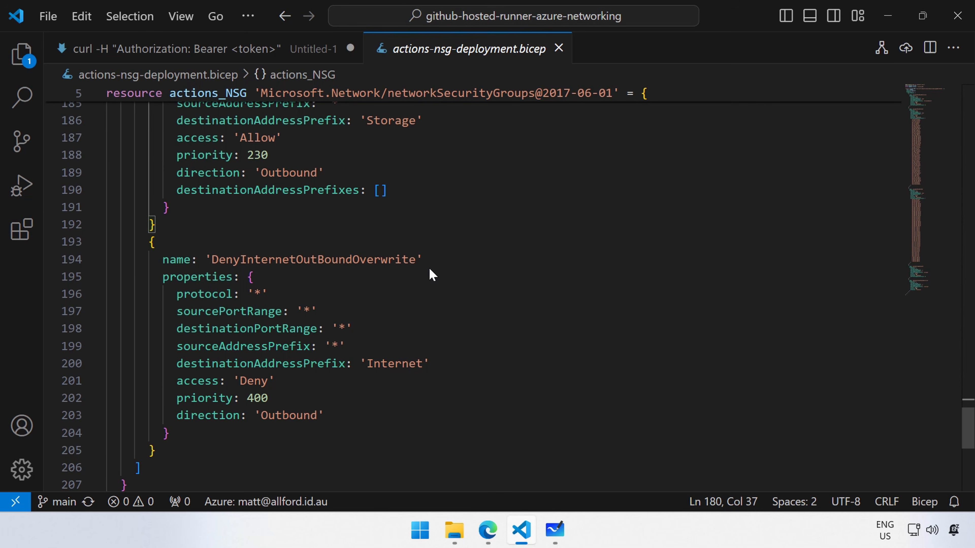
{"action": "scroll", "coordinate": [432, 275], "scroll_direction": "down", "scroll_amount": 1}
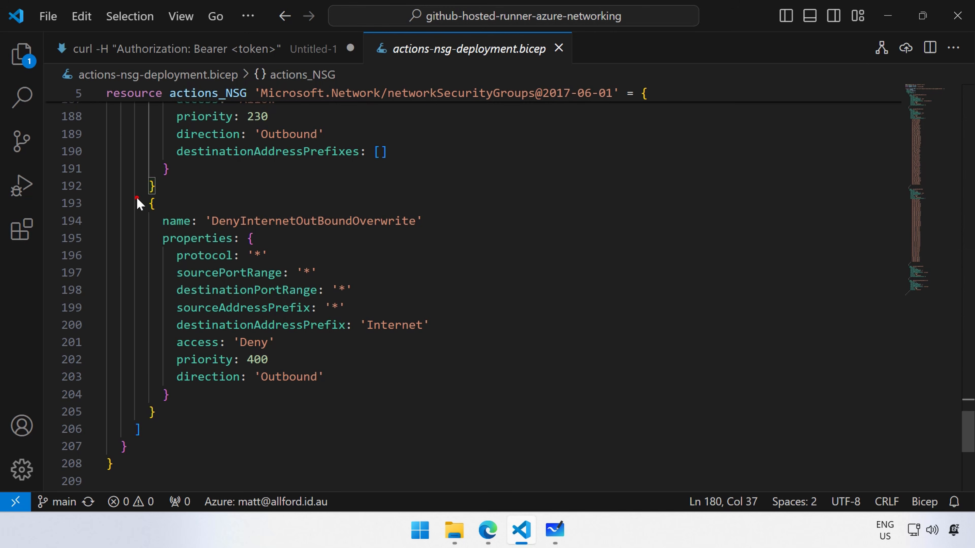
{"action": "mouse_move", "coordinate": [132, 191]}
{"action": "left_mouse_down"}
{"action": "mouse_move", "coordinate": [425, 367]}
{"action": "mouse_move", "coordinate": [497, 430]}
{"action": "left_mouse_up"}
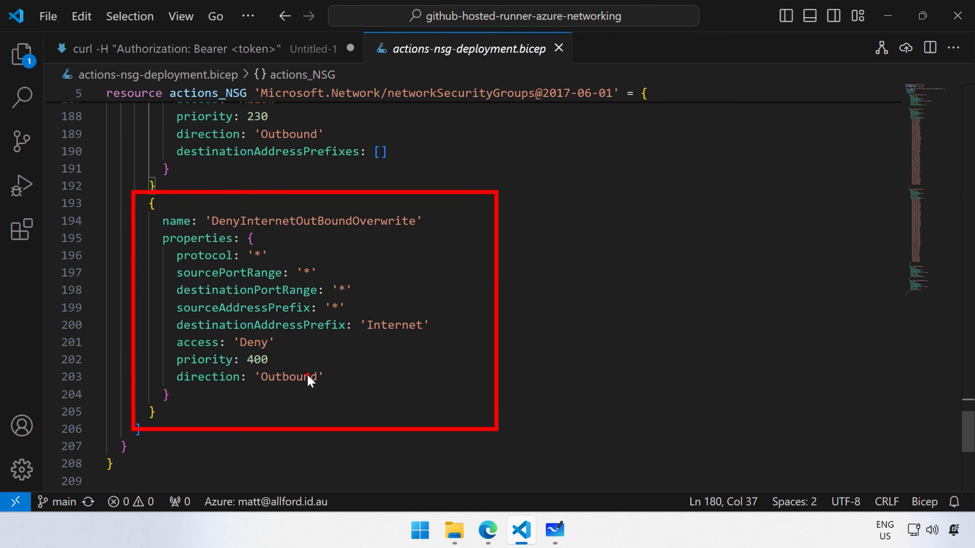
{"action": "left_click_drag", "start_coordinate": [345, 379], "coordinate": [410, 379]}
{"action": "left_click_drag", "start_coordinate": [441, 329], "coordinate": [514, 328]}
{"action": "left_click_drag", "start_coordinate": [292, 344], "coordinate": [377, 352]}
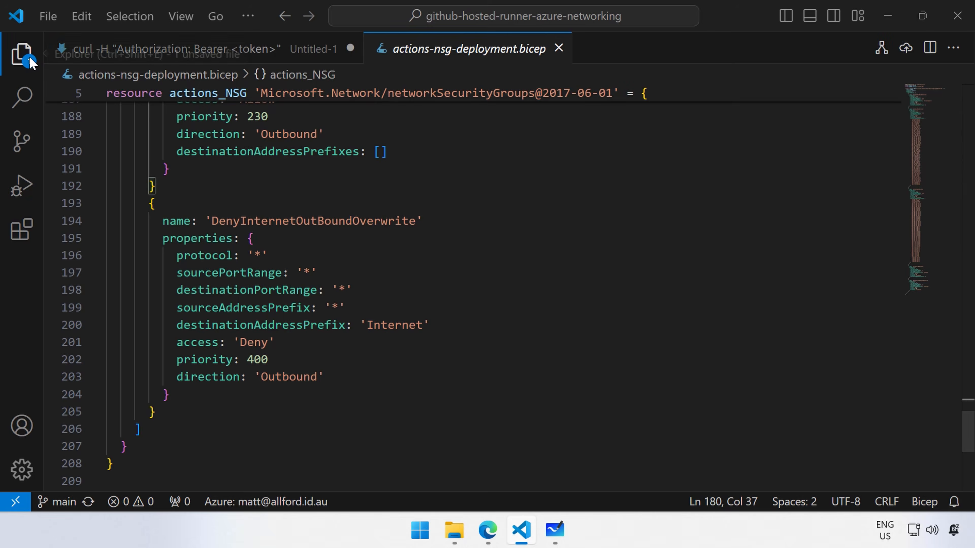
Step: Open azure_key_vault.yml from the .github\workflows folder and outline the Setup Azure CLI step with a box
{"action": "left_click", "coordinate": [29, 61]}
{"action": "left_click", "coordinate": [68, 94]}
{"action": "left_click", "coordinate": [111, 117]}
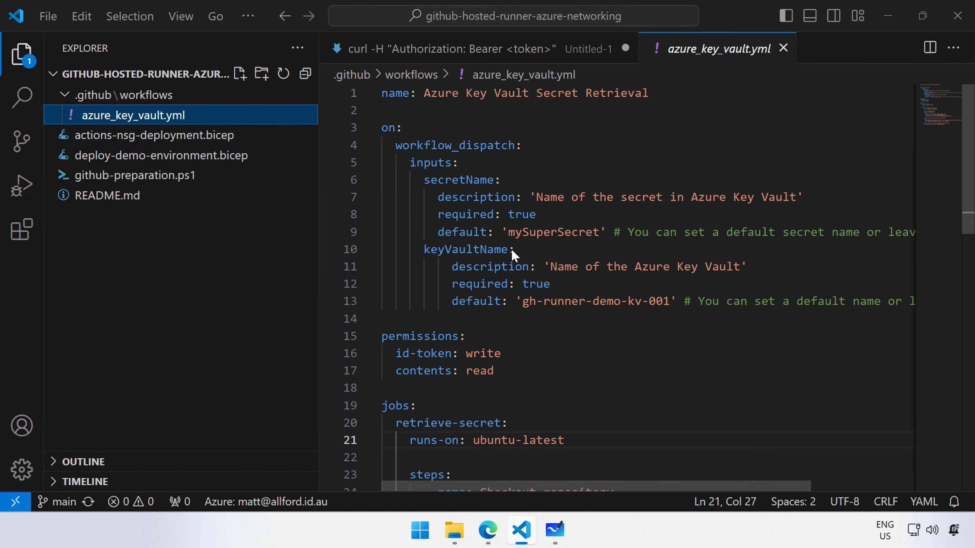
{"action": "scroll", "coordinate": [511, 248], "scroll_direction": "down", "scroll_amount": 5}
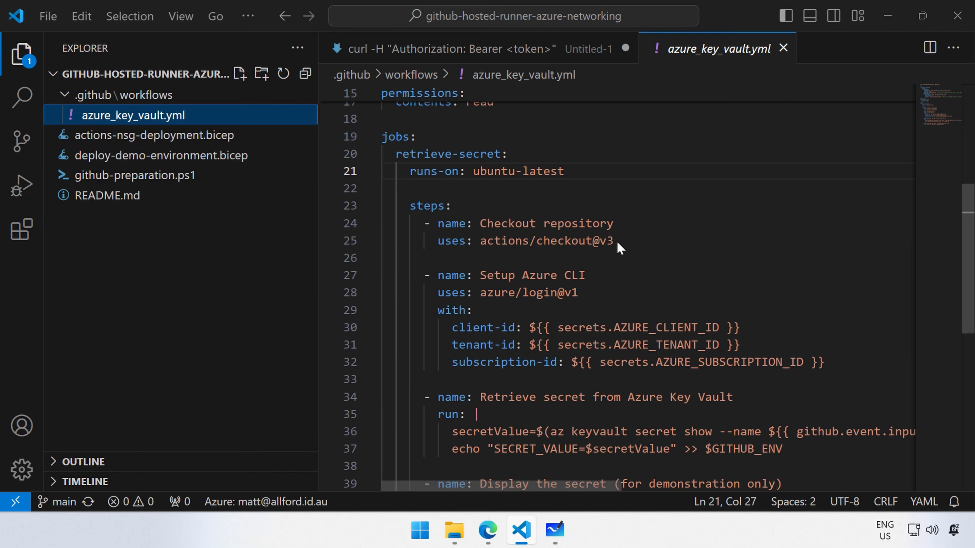
{"action": "mouse_move", "coordinate": [398, 257]}
{"action": "left_mouse_down"}
{"action": "mouse_move", "coordinate": [449, 282]}
{"action": "mouse_move", "coordinate": [858, 382]}
{"action": "left_mouse_up"}
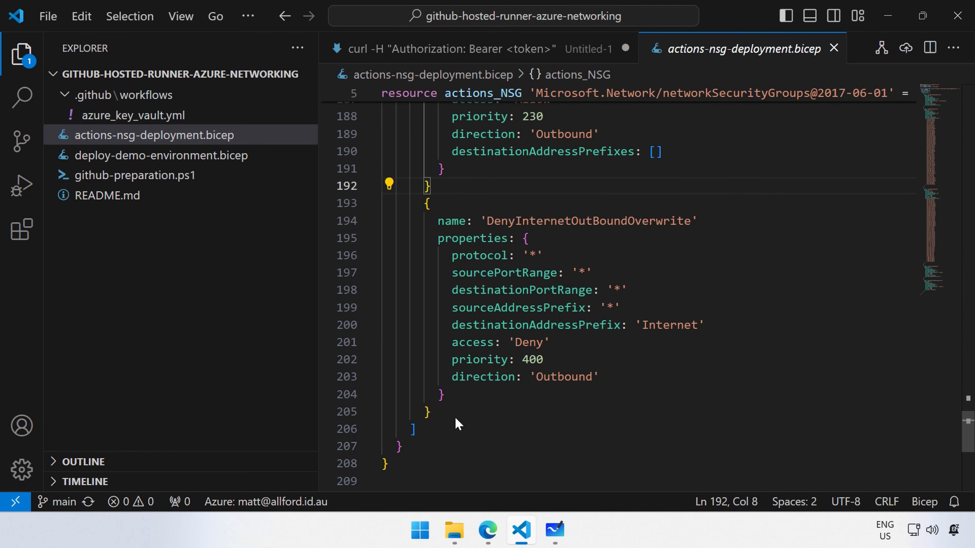
{"action": "left_click_drag", "start_coordinate": [460, 392], "coordinate": [329, 208]}
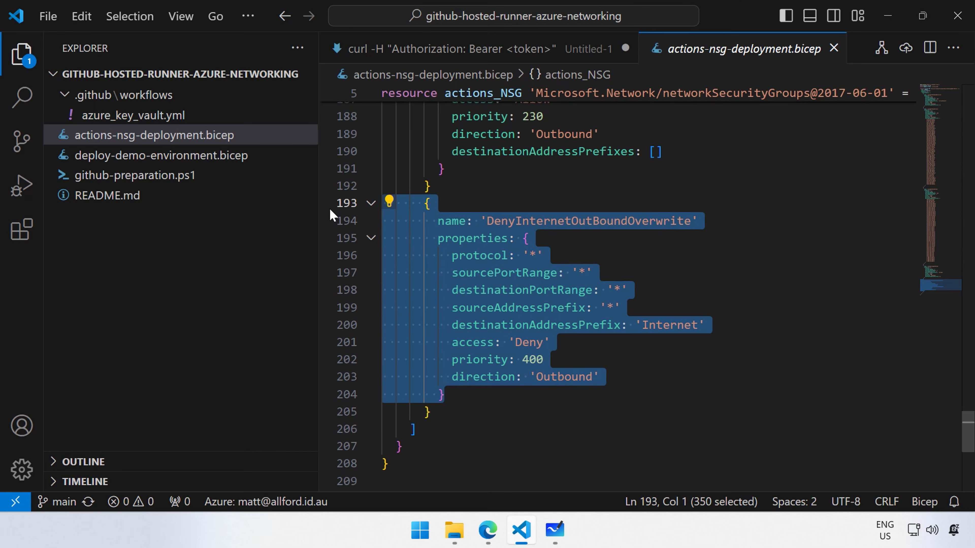
{"action": "key", "text": "ctrl+slash"}
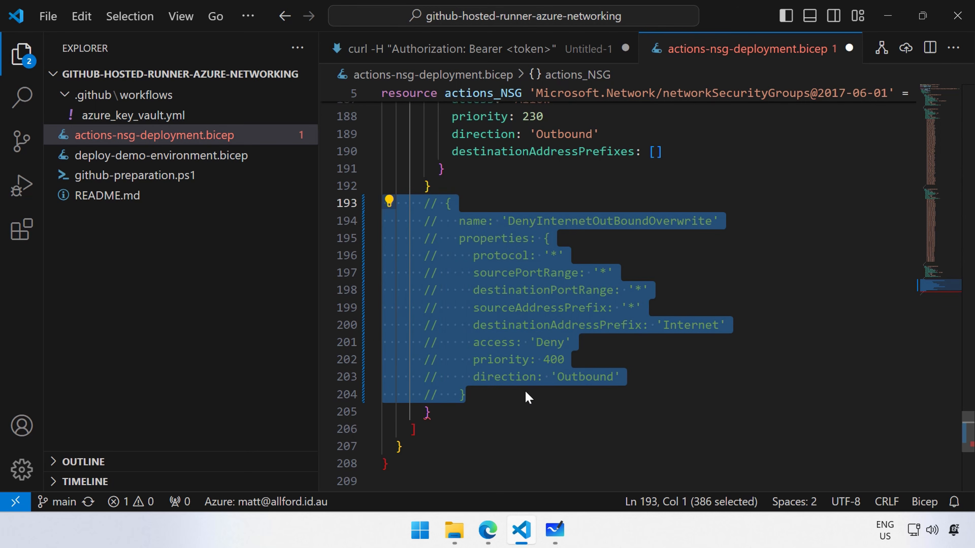
{"action": "key", "text": "ctrl+z"}
{"action": "left_click", "coordinate": [518, 413]}
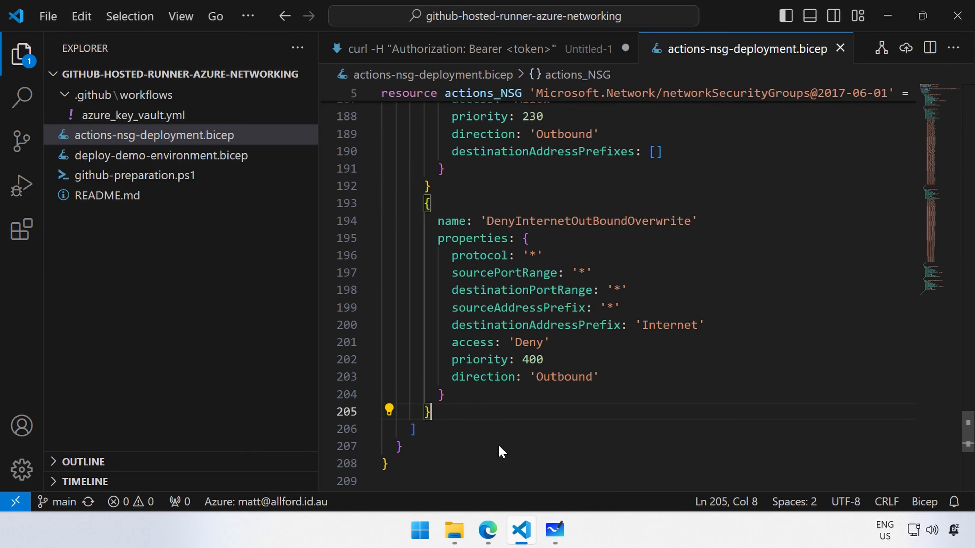
Step: Comment out the entire DenyInternetOutBoundOverwrite rule in actions-nsg-deployment.bicep, including its closing brace, and save the file
{"action": "left_click_drag", "start_coordinate": [499, 414], "coordinate": [350, 204]}
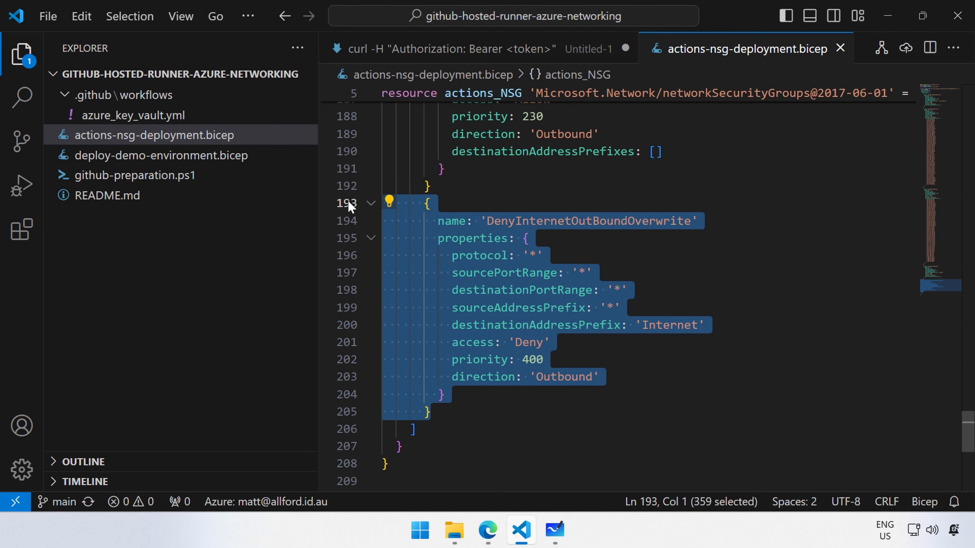
{"action": "key", "text": "ctrl+slash"}
{"action": "left_click", "coordinate": [538, 359]}
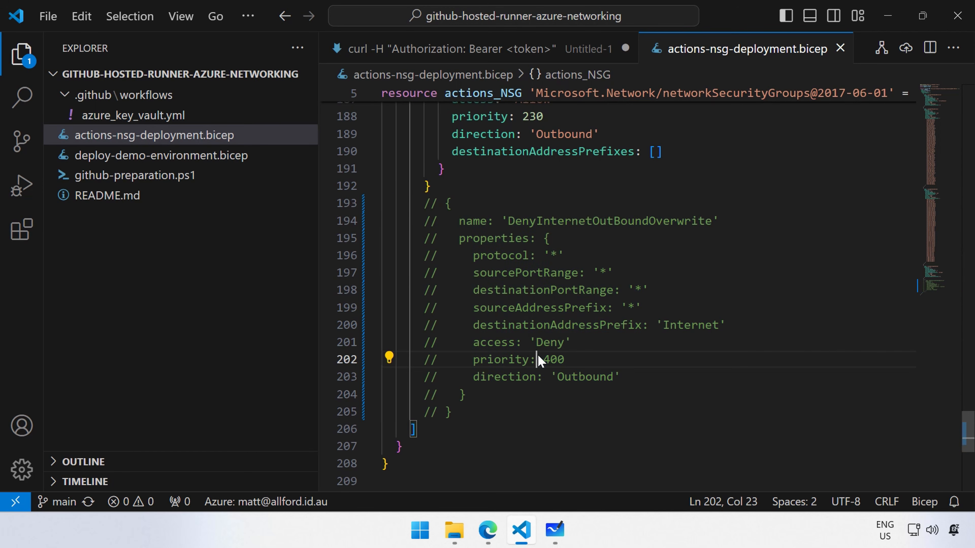
Step: Check the commented-out DenyInternetOutBoundOverwrite block through its last line, along with the storage rule above it
{"action": "scroll", "coordinate": [525, 347], "scroll_direction": "up", "scroll_amount": 4}
{"action": "scroll", "coordinate": [525, 347], "scroll_direction": "up", "scroll_amount": 2}
{"action": "scroll", "coordinate": [522, 342], "scroll_direction": "down", "scroll_amount": 5}
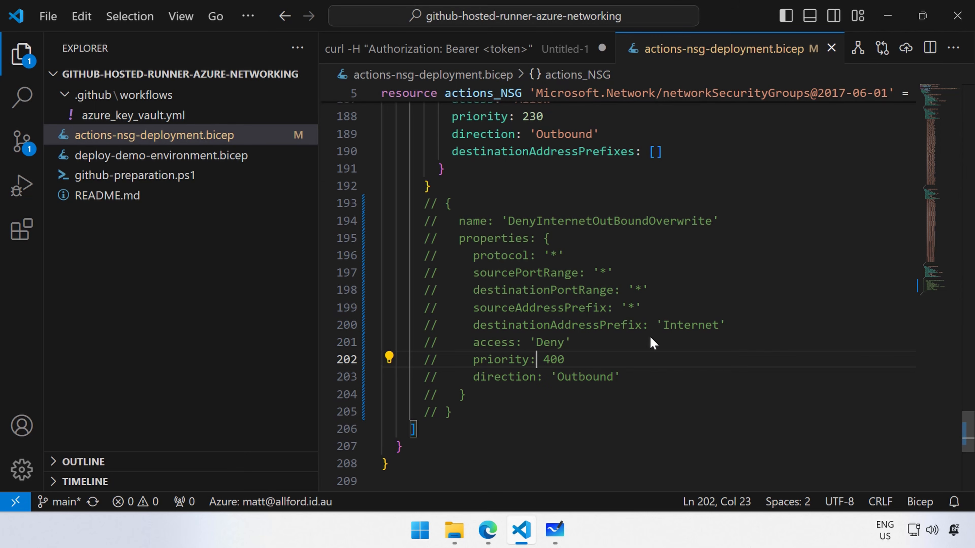
{"action": "key", "text": "Down"}
{"action": "key", "text": "Down"}
{"action": "key", "text": "Down"}
{"action": "scroll", "coordinate": [538, 420], "scroll_direction": "up", "scroll_amount": 2}
{"action": "scroll", "coordinate": [536, 420], "scroll_direction": "down", "scroll_amount": 1}
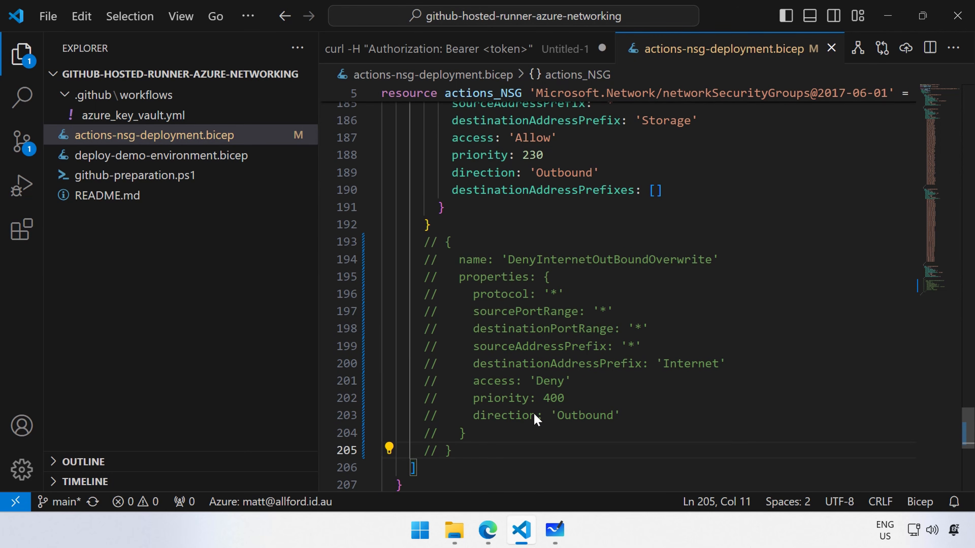
Step: Review actions-nsg-deployment.bicep from its last lines back up to the AllowVnetOutBoundOverwrite rule, and close the file
{"action": "scroll", "coordinate": [536, 413], "scroll_direction": "down", "scroll_amount": 2}
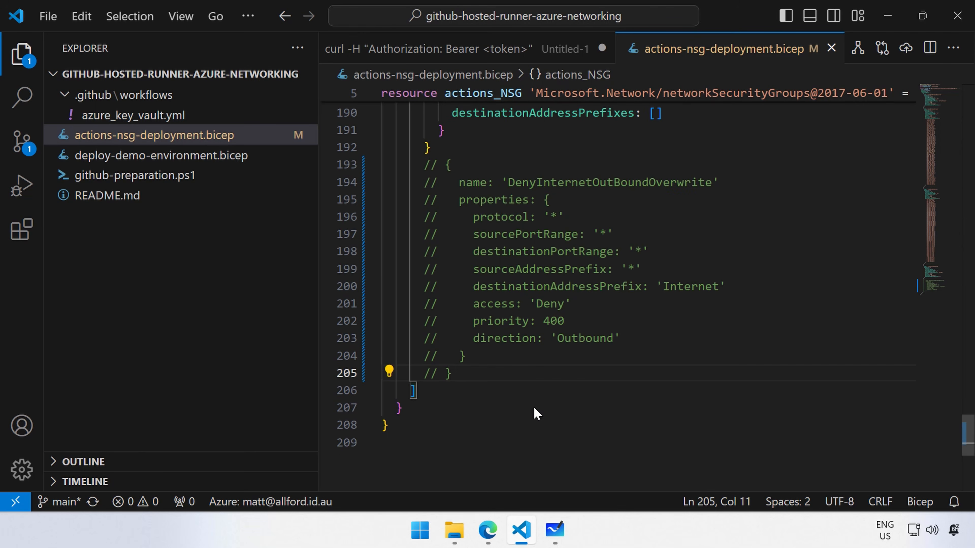
{"action": "scroll", "coordinate": [536, 414], "scroll_direction": "up", "scroll_amount": 20}
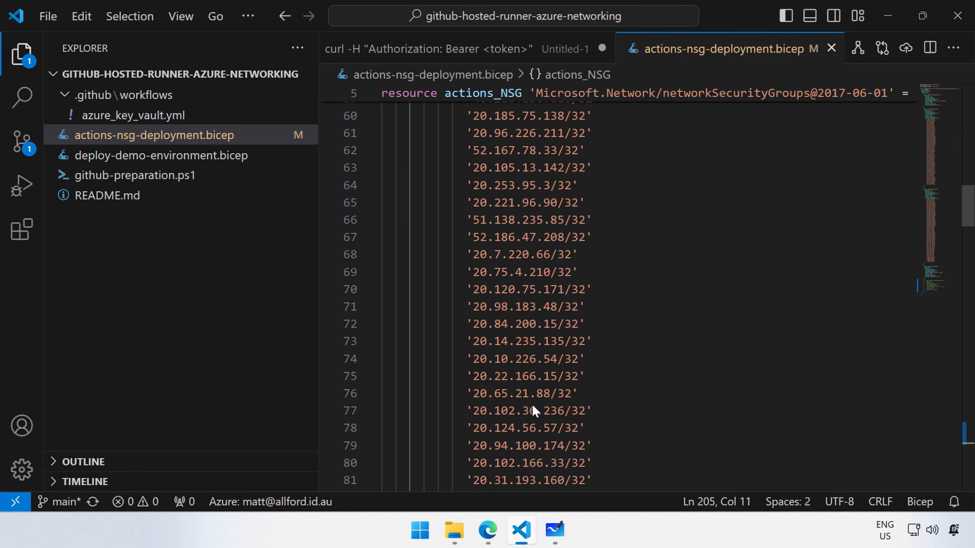
{"action": "scroll", "coordinate": [633, 331], "scroll_direction": "up", "scroll_amount": 20}
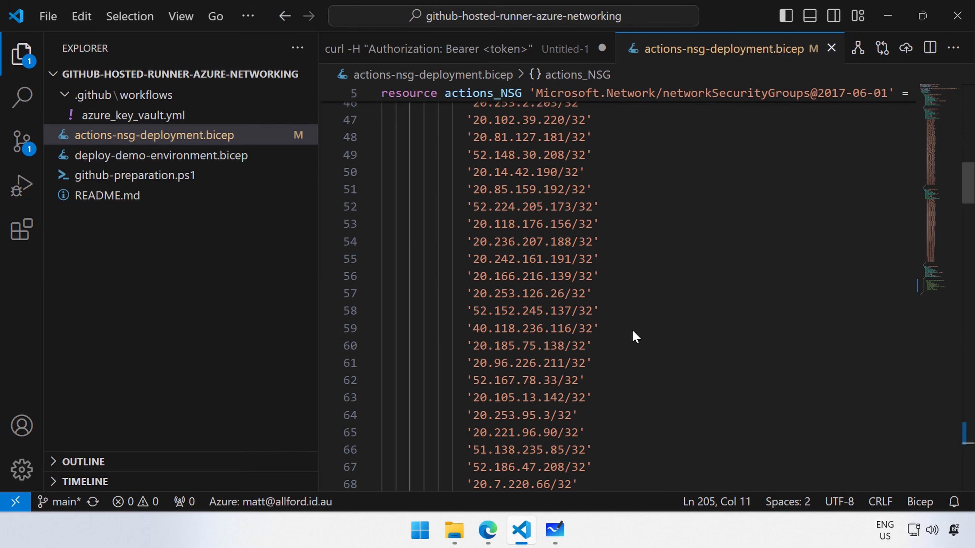
{"action": "left_click", "coordinate": [662, 288]}
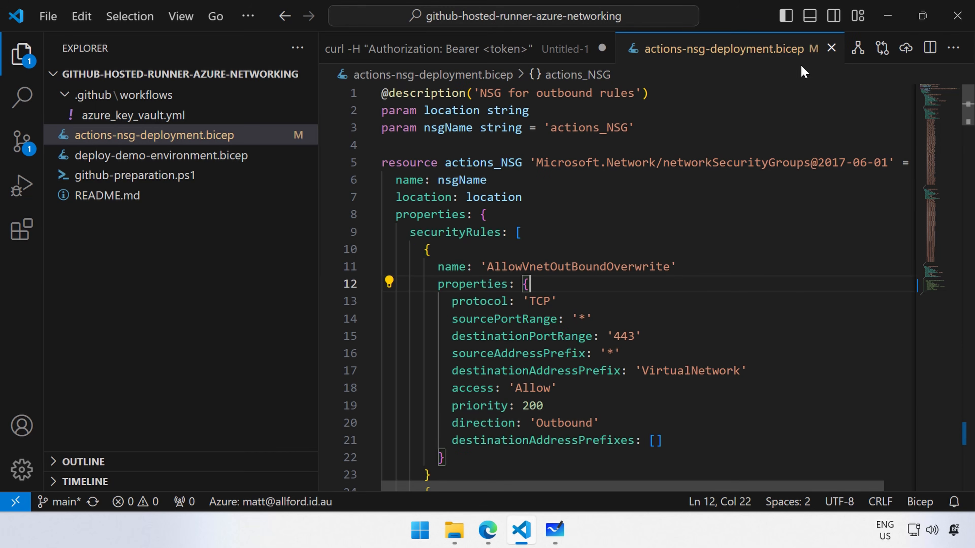
{"action": "left_click", "coordinate": [831, 48]}
Step: Switch to Edge and examine the private networking article past the Bicep template, through the databaseId query and its curl alternative
{"action": "left_click", "coordinate": [485, 531]}
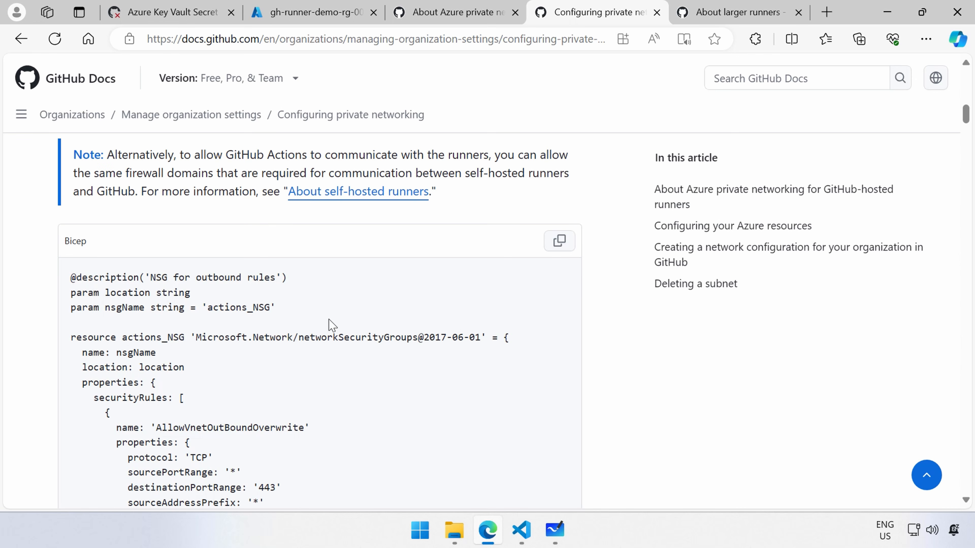
{"action": "scroll", "coordinate": [331, 324], "scroll_direction": "down", "scroll_amount": 2}
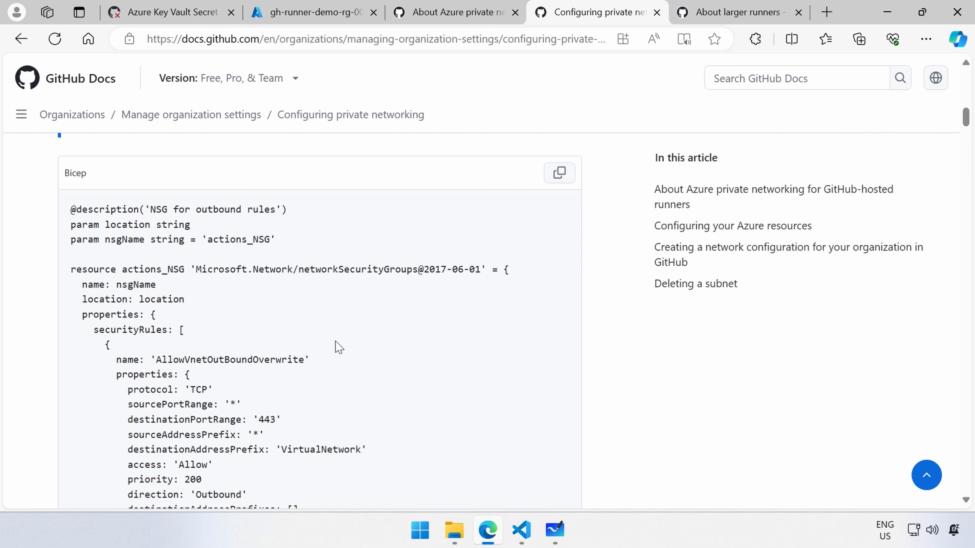
{"action": "scroll", "coordinate": [357, 348], "scroll_direction": "down", "scroll_amount": 6}
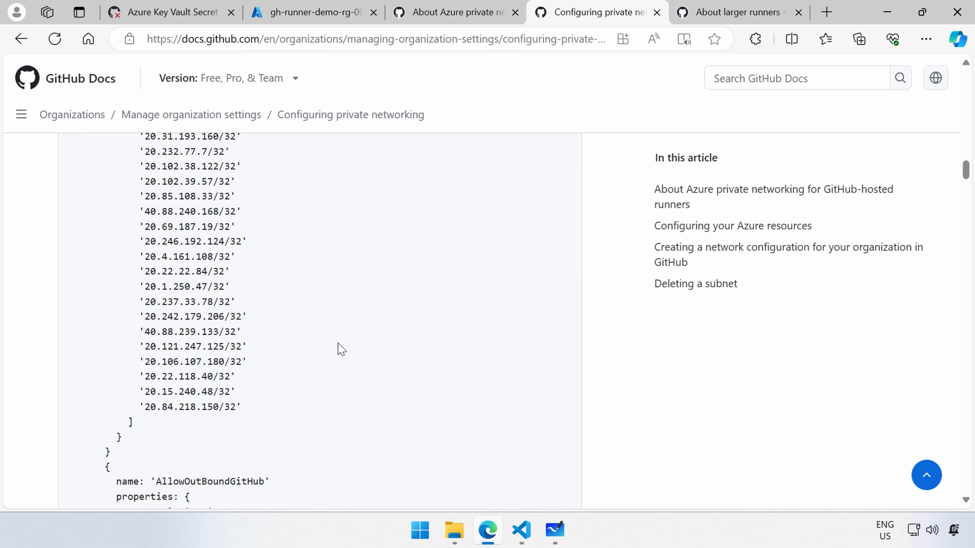
{"action": "scroll", "coordinate": [341, 350], "scroll_direction": "down", "scroll_amount": 20}
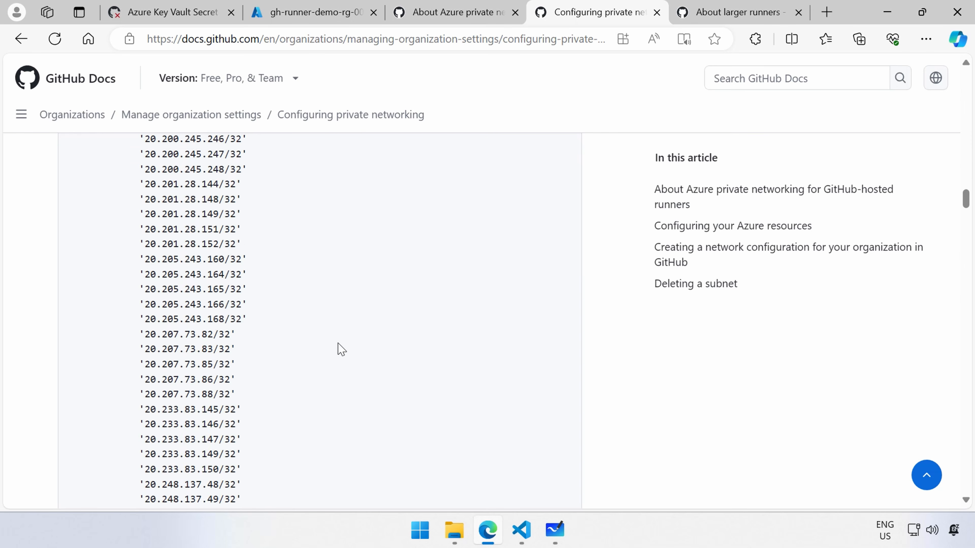
{"action": "scroll", "coordinate": [341, 349], "scroll_direction": "down", "scroll_amount": 7}
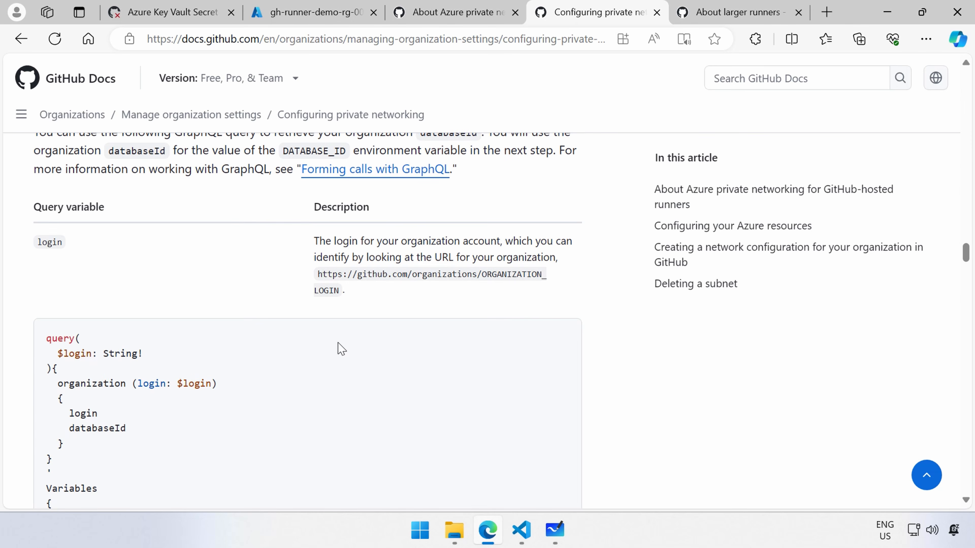
{"action": "scroll", "coordinate": [337, 348], "scroll_direction": "up", "scroll_amount": 2}
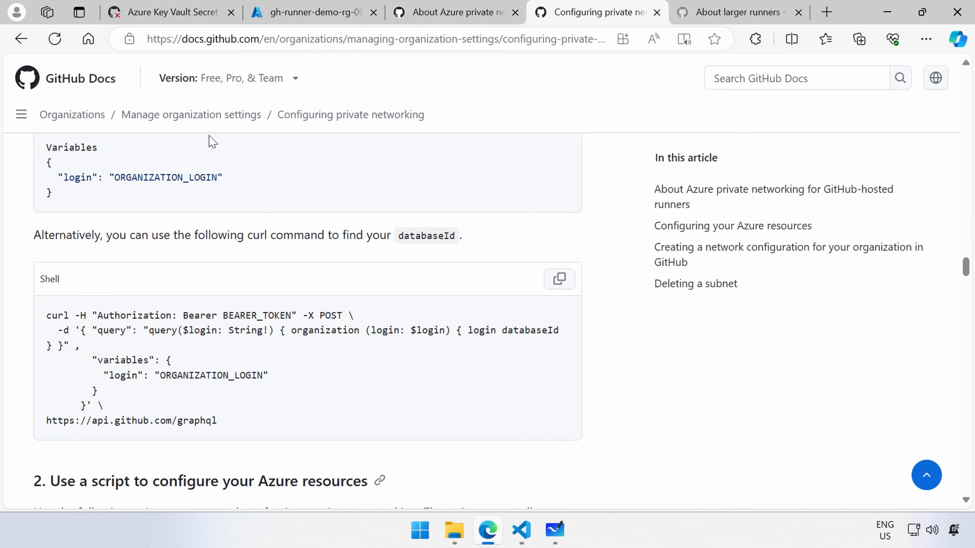
Step: Open the personal account settings on GitHub, starting from the Azure Key Vault Secret Retrieval run page
{"action": "left_click", "coordinate": [190, 15]}
{"action": "scroll", "coordinate": [881, 174], "scroll_direction": "up", "scroll_amount": 5}
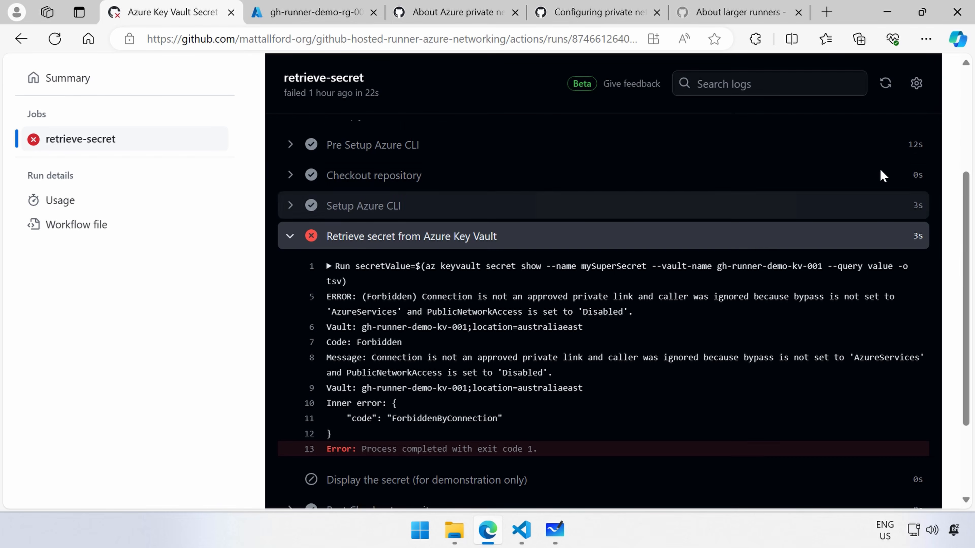
{"action": "left_click", "coordinate": [924, 79]}
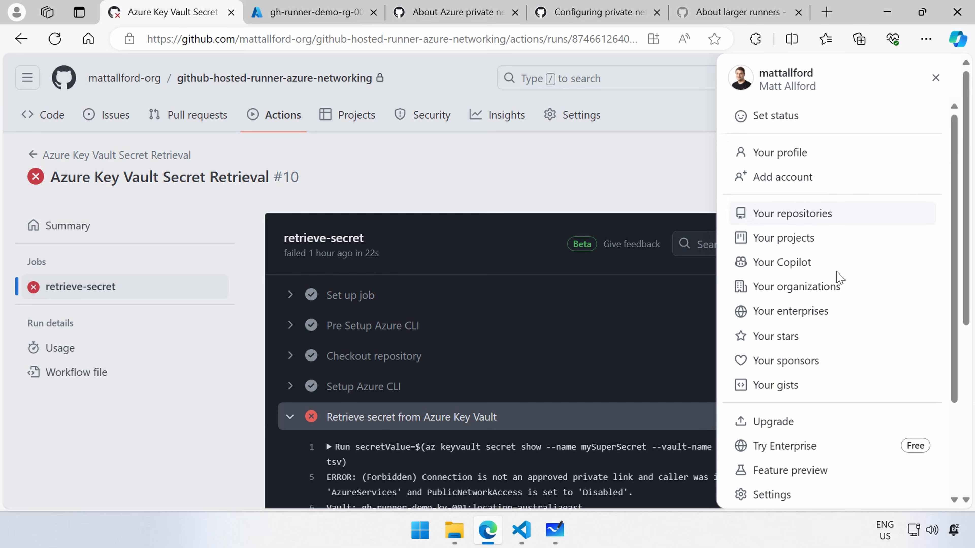
{"action": "scroll", "coordinate": [838, 279], "scroll_direction": "down", "scroll_amount": 3}
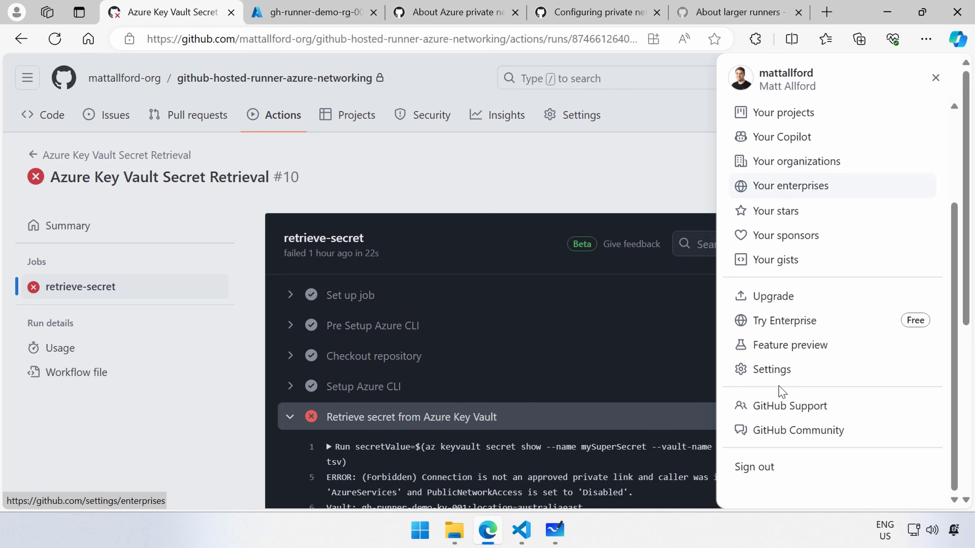
{"action": "left_click", "coordinate": [779, 369]}
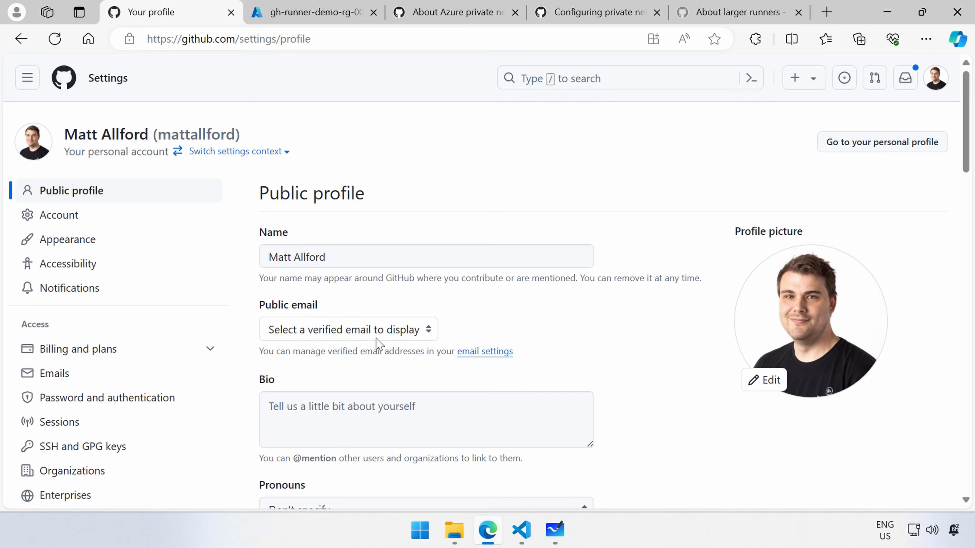
Step: Open the classic personal access tokens page in GitHub's developer settings
{"action": "scroll", "coordinate": [180, 344], "scroll_direction": "down", "scroll_amount": 6}
{"action": "scroll", "coordinate": [181, 344], "scroll_direction": "down", "scroll_amount": 5}
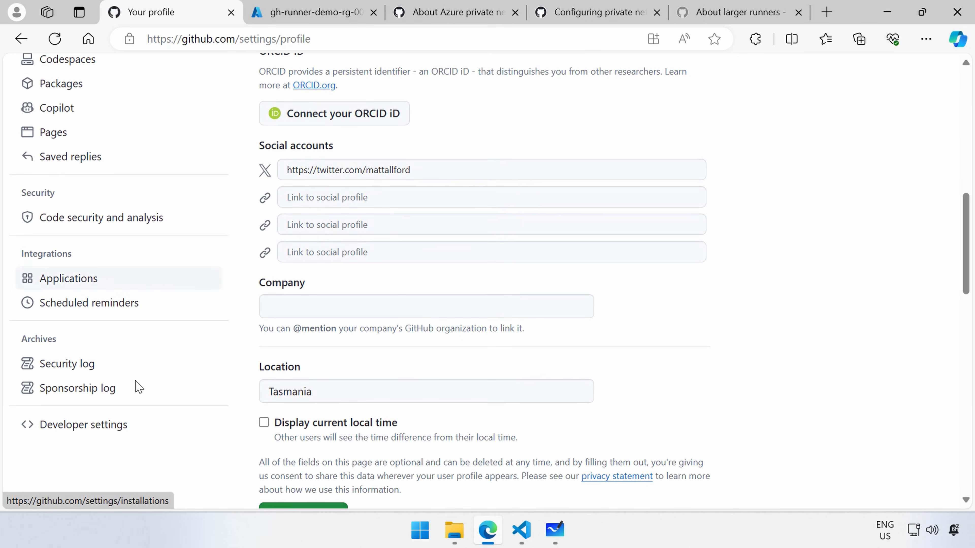
{"action": "left_click", "coordinate": [103, 425]}
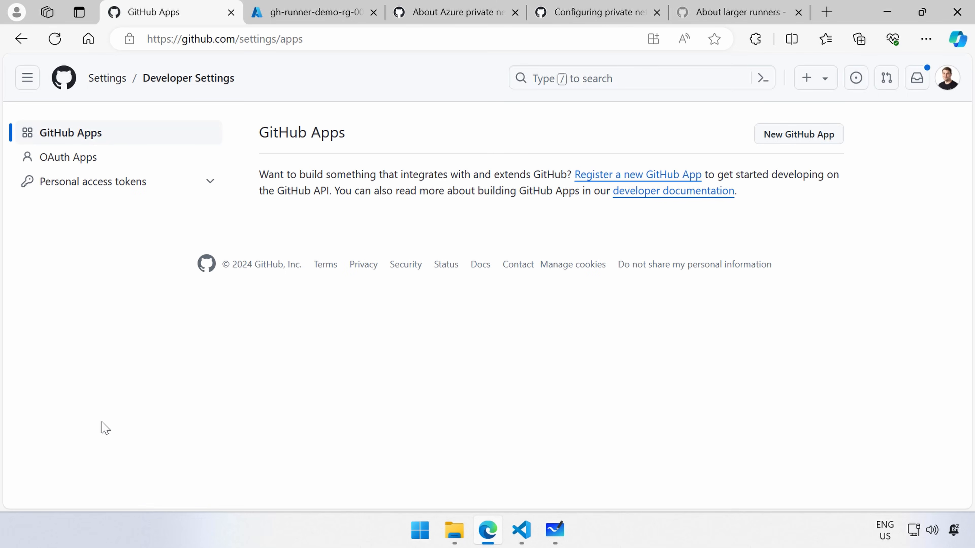
{"action": "left_click", "coordinate": [82, 188]}
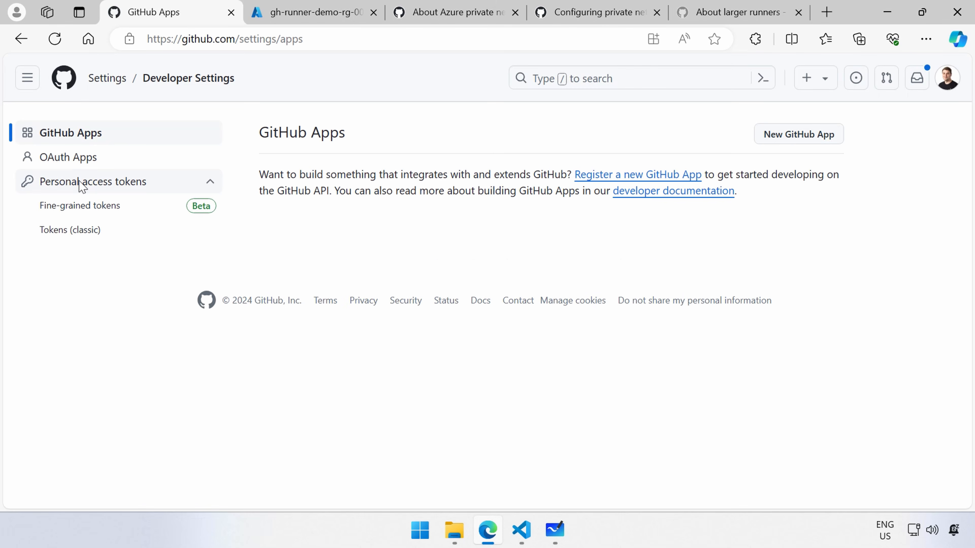
{"action": "left_click", "coordinate": [73, 230]}
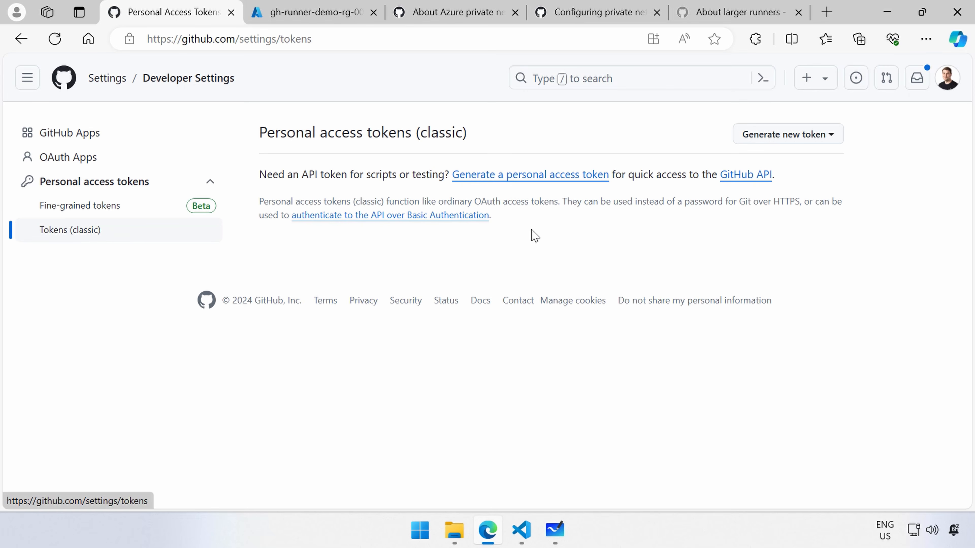
Step: Start a new classic personal access token and confirm access by entering the authentication code from the authenticator app
{"action": "left_click", "coordinate": [777, 141]}
{"action": "left_click", "coordinate": [708, 211]}
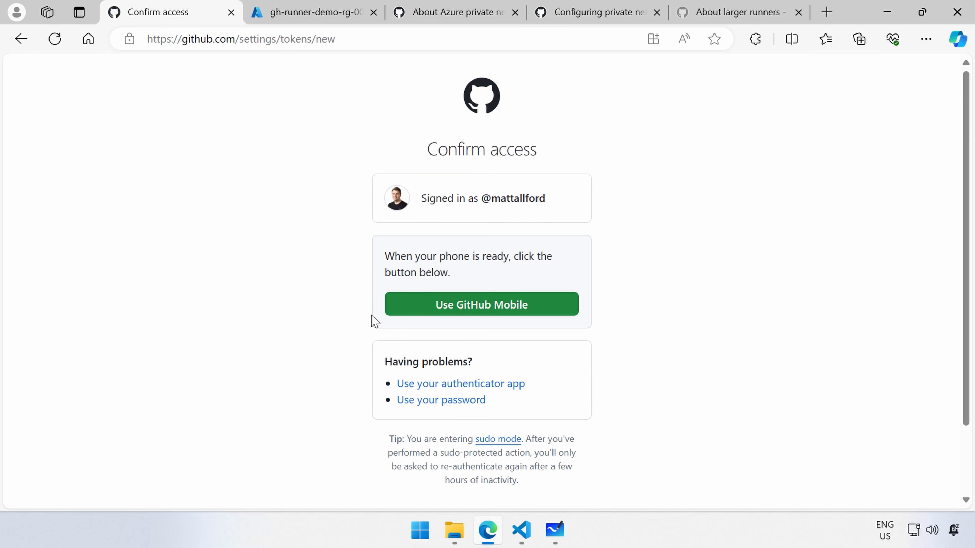
{"action": "left_click", "coordinate": [480, 384]}
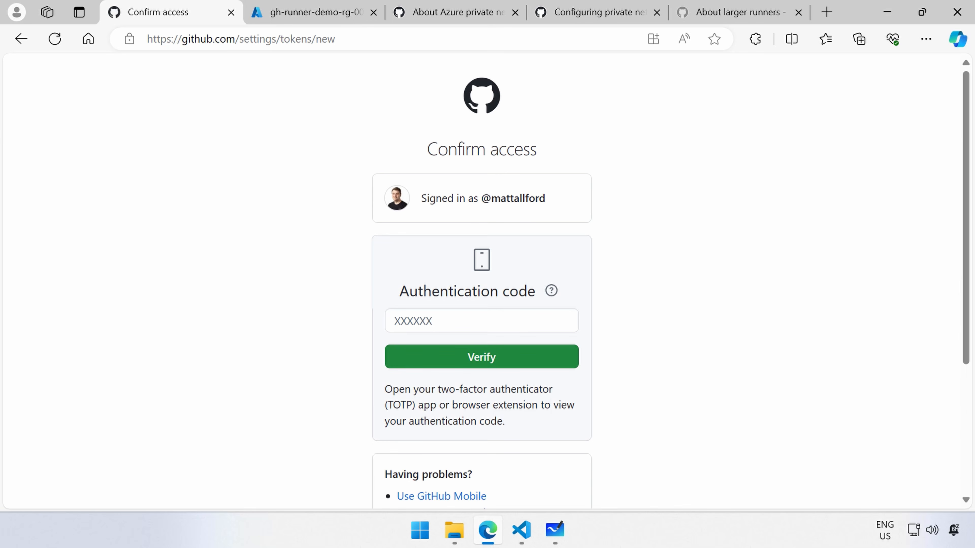
{"action": "left_click", "coordinate": [476, 322]}
{"action": "key", "text": "ctrl+v"}
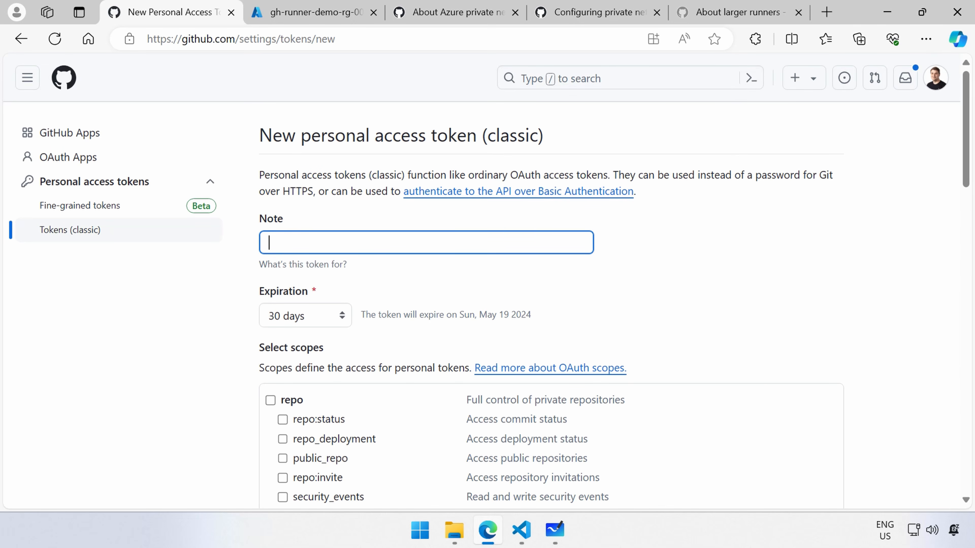
Step: Enter github-runner-demo as the new token's note and set its expiration to 7 days
{"action": "left_click", "coordinate": [381, 243]}
{"action": "type", "text": "github-runner-demo"}
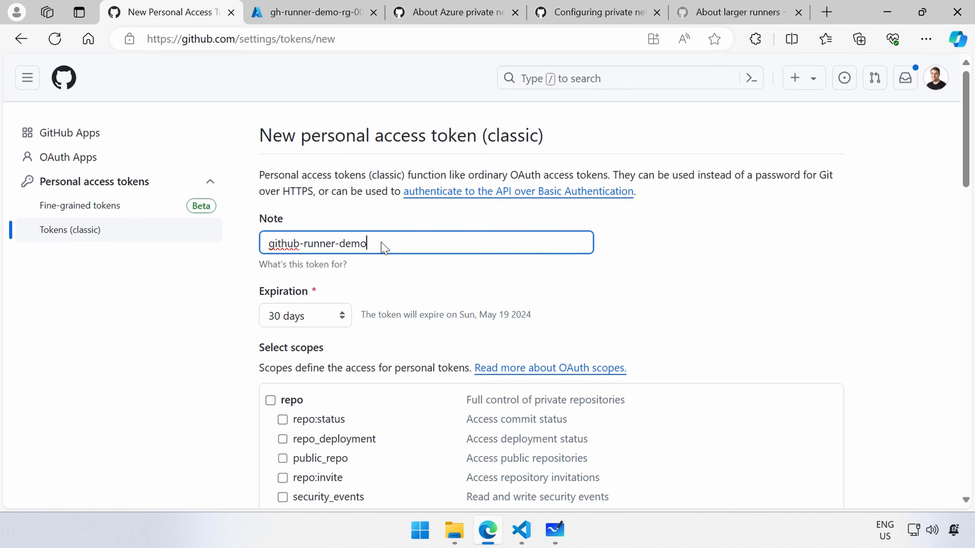
{"action": "left_click", "coordinate": [340, 315]}
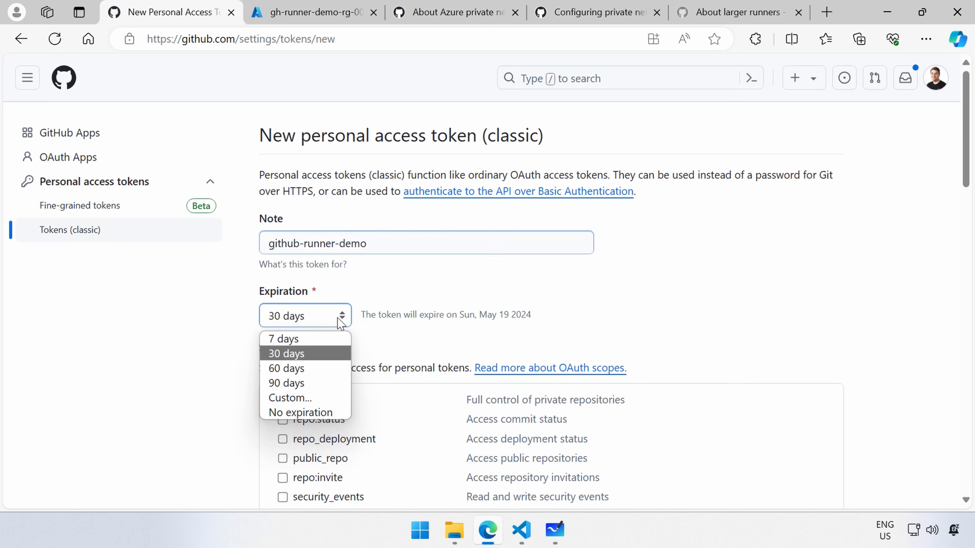
{"action": "left_click", "coordinate": [306, 354]}
{"action": "left_click", "coordinate": [311, 322]}
{"action": "left_click", "coordinate": [284, 338]}
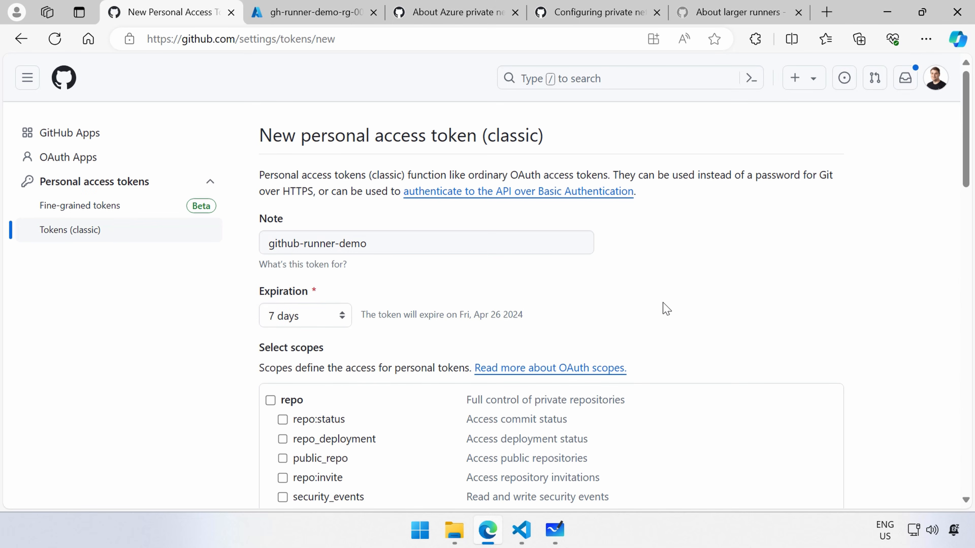
Step: Grant the token only the read:org scope and generate it
{"action": "scroll", "coordinate": [700, 309], "scroll_direction": "down", "scroll_amount": 3}
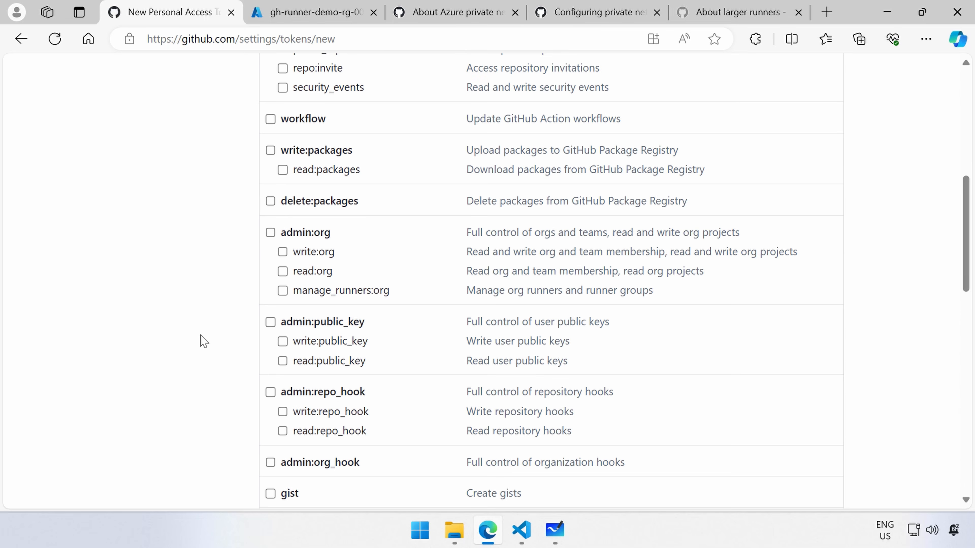
{"action": "scroll", "coordinate": [207, 338], "scroll_direction": "down", "scroll_amount": 3}
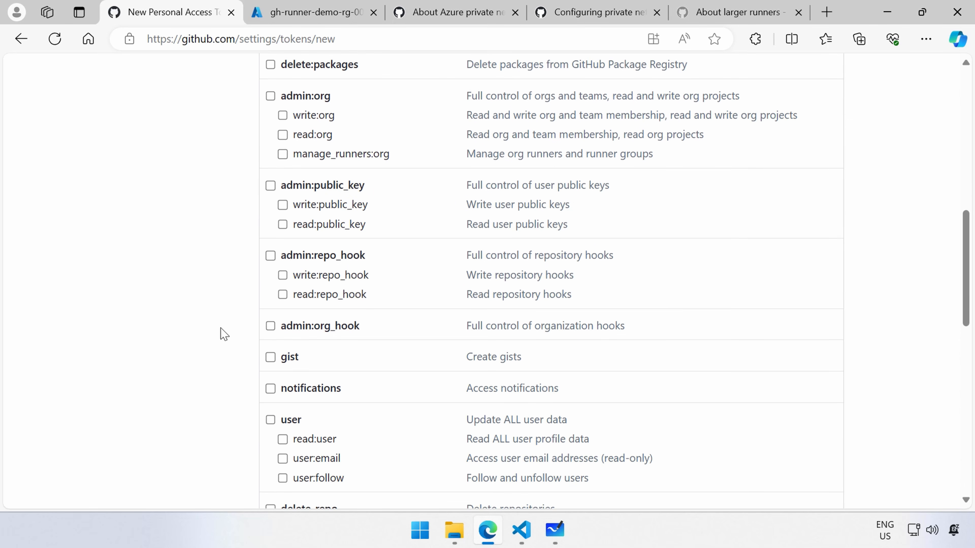
{"action": "scroll", "coordinate": [241, 334], "scroll_direction": "up", "scroll_amount": 1}
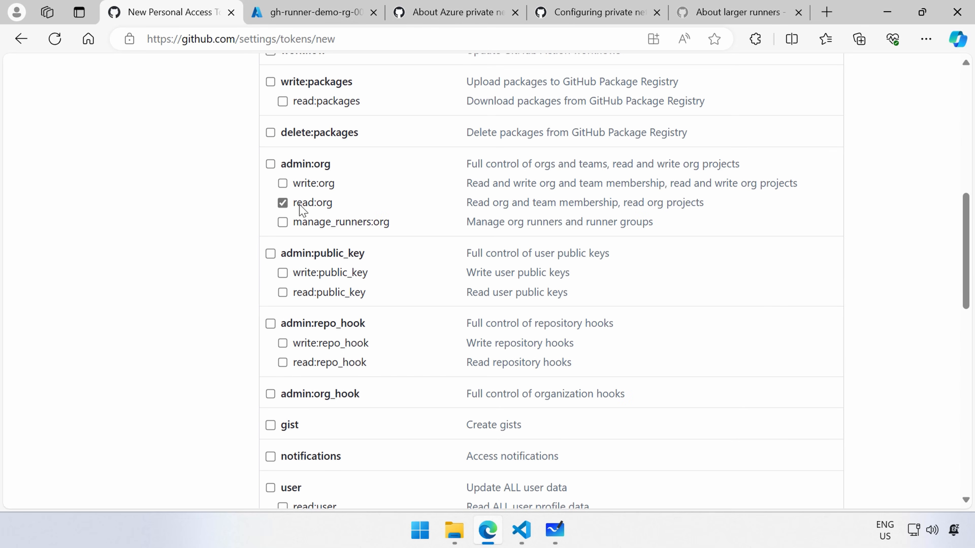
{"action": "scroll", "coordinate": [224, 319], "scroll_direction": "down", "scroll_amount": 15}
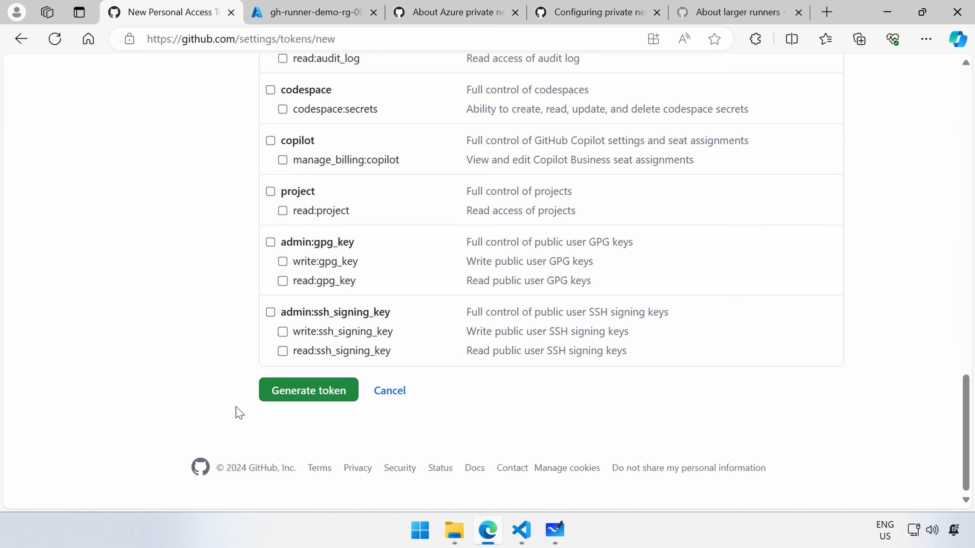
{"action": "left_click", "coordinate": [307, 389]}
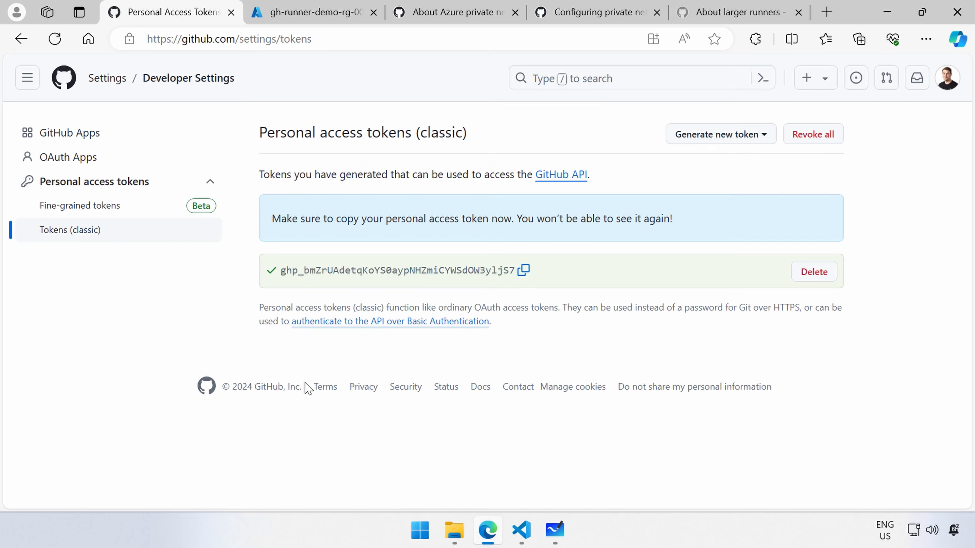
Step: Copy the generated access token and paste it over the <token> placeholder in the curl command in Visual Studio Code
{"action": "left_click", "coordinate": [524, 271]}
{"action": "left_click", "coordinate": [521, 530]}
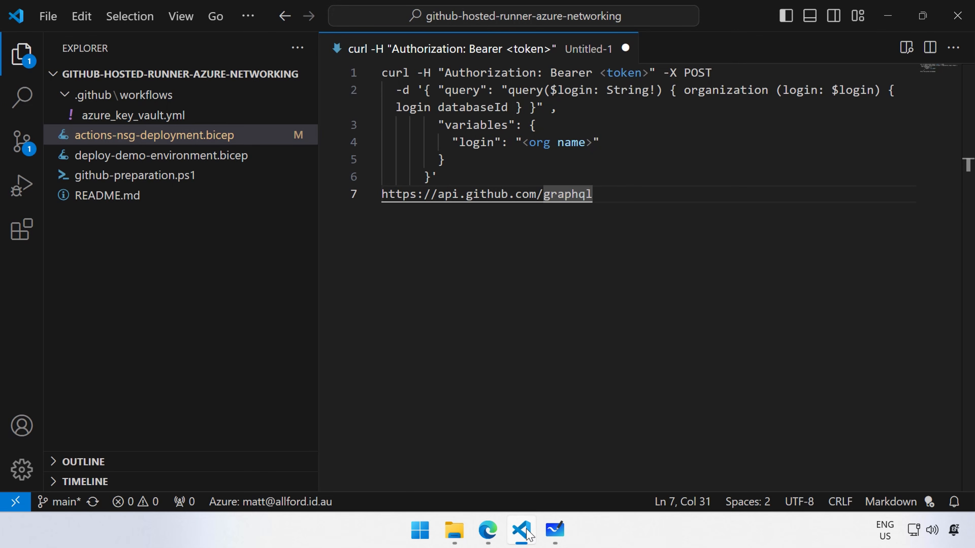
{"action": "mouse_move", "coordinate": [526, 534]}
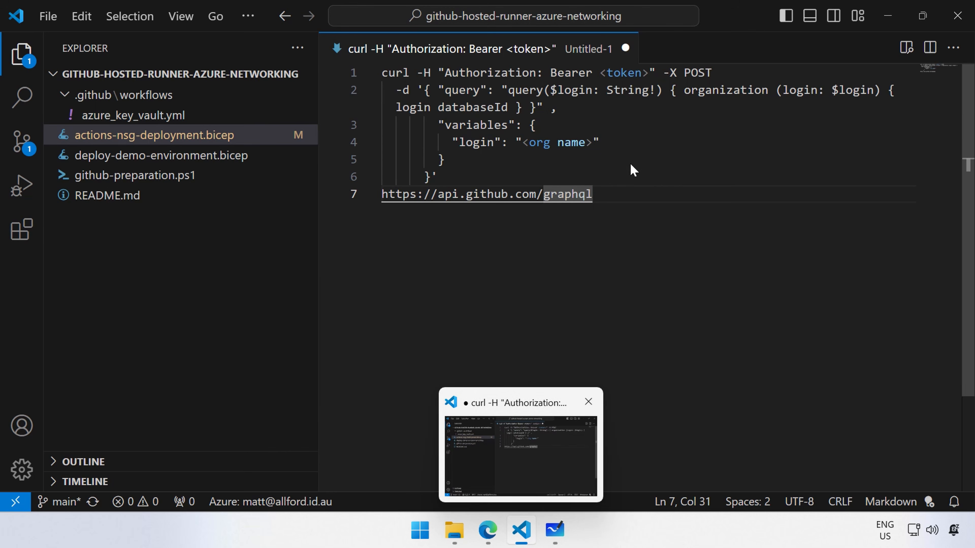
{"action": "left_click", "coordinate": [669, 141]}
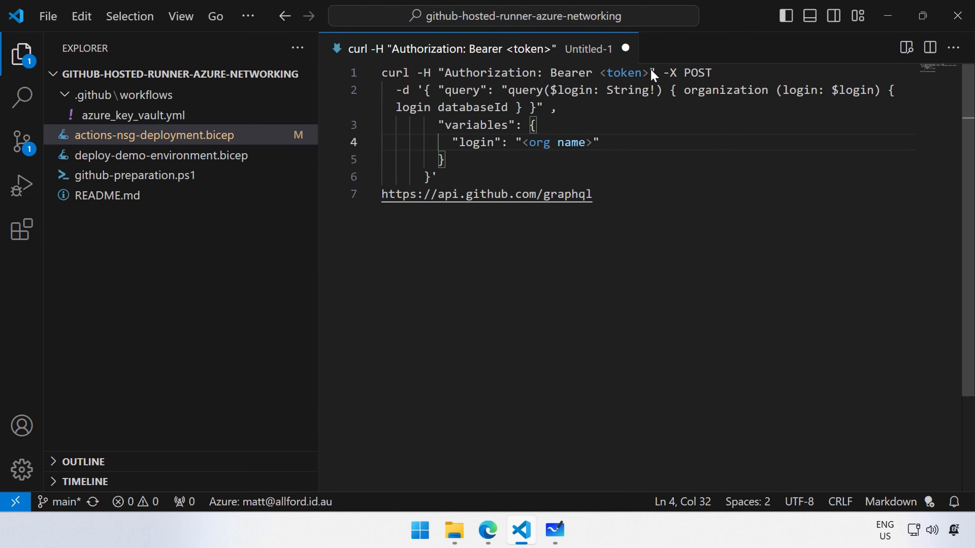
{"action": "left_click_drag", "start_coordinate": [650, 71], "coordinate": [599, 76]}
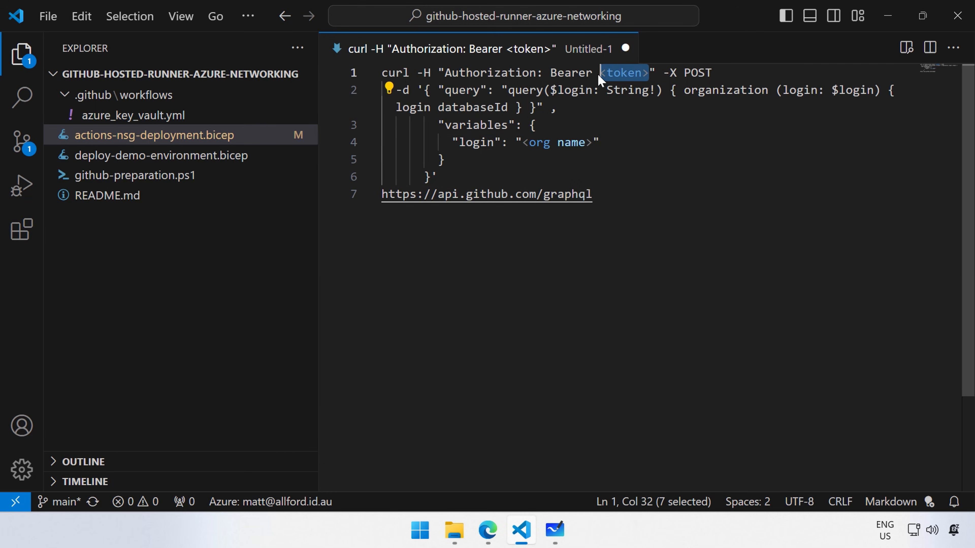
{"action": "key", "text": "ctrl+v"}
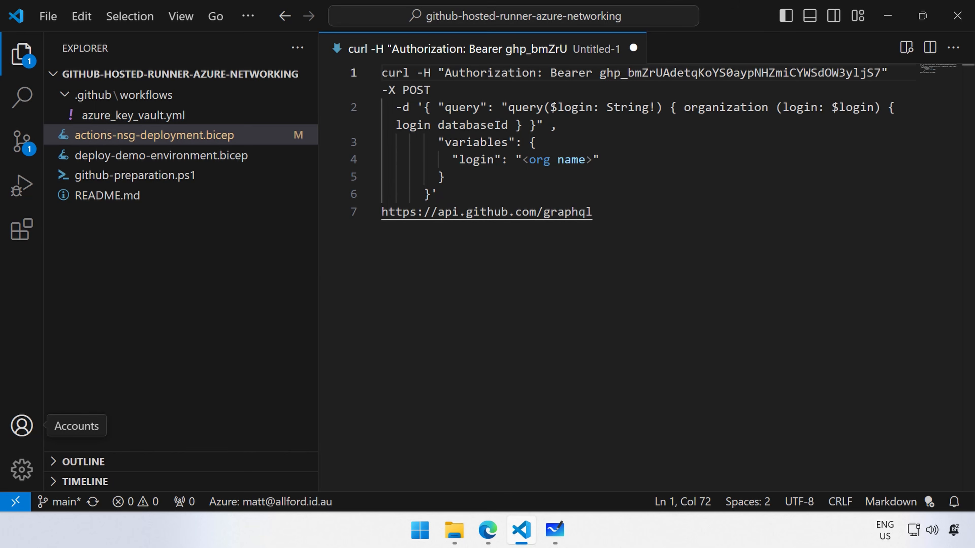
Step: Replace the <org name> placeholder in the curl command's login variable with the GitHub organization's name
{"action": "mouse_move", "coordinate": [598, 159]}
{"action": "left_mouse_down"}
{"action": "mouse_move", "coordinate": [517, 161]}
{"action": "mouse_move", "coordinate": [608, 161]}
{"action": "left_mouse_up"}
{"action": "left_click", "coordinate": [529, 160]}
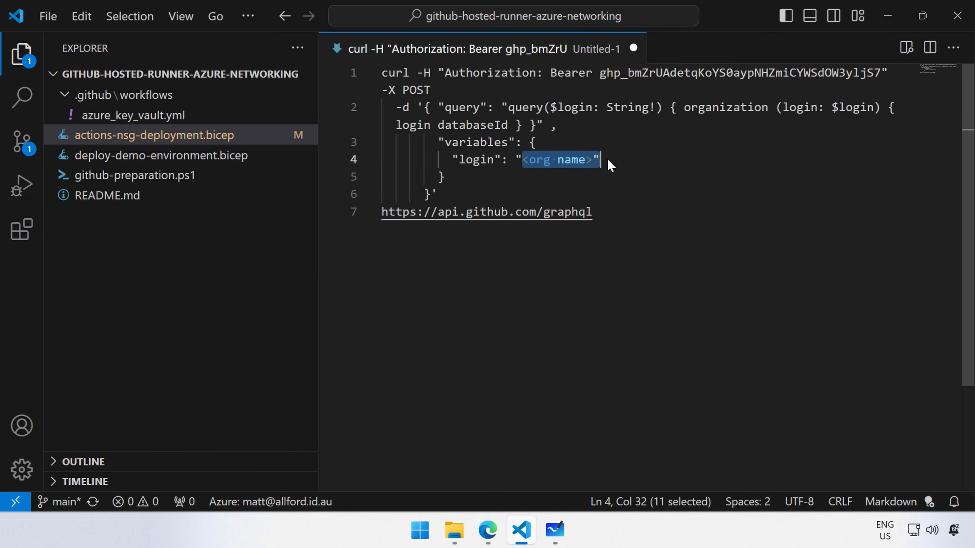
{"action": "type", "text": "mattallford-org"}
{"action": "key", "text": "Down"}
{"action": "key", "text": "Down"}
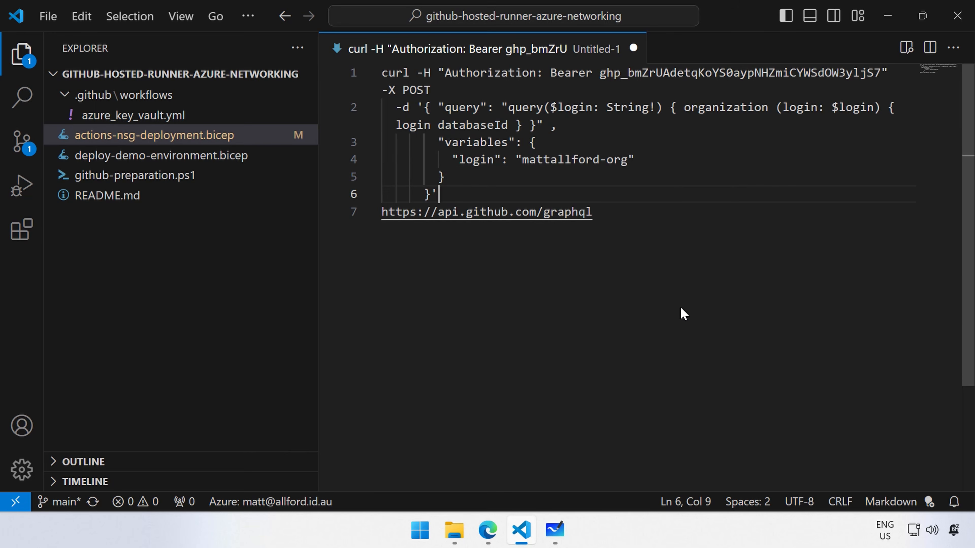
Step: Open the integrated PowerShell terminal below the curl command and clear its contents
{"action": "left_click", "coordinate": [676, 225]}
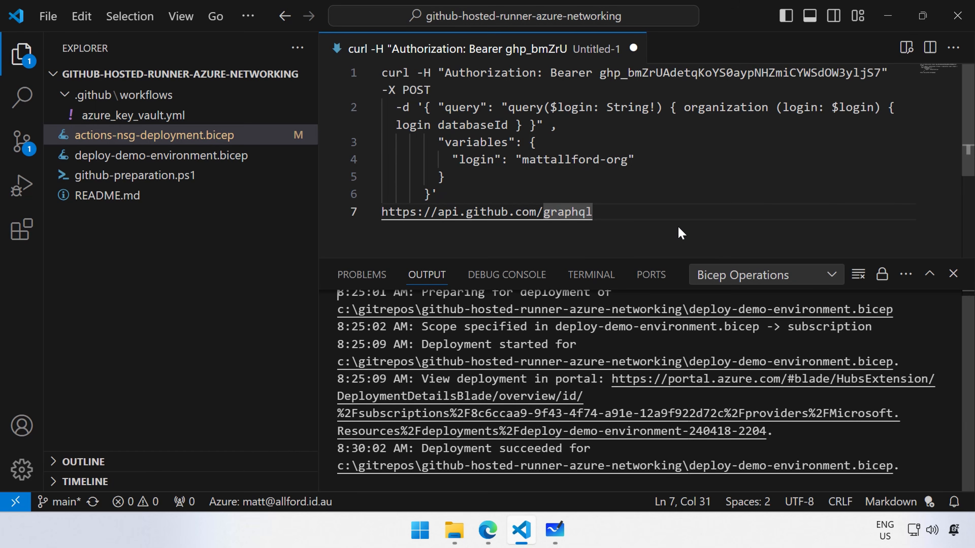
{"action": "left_click", "coordinate": [590, 275]}
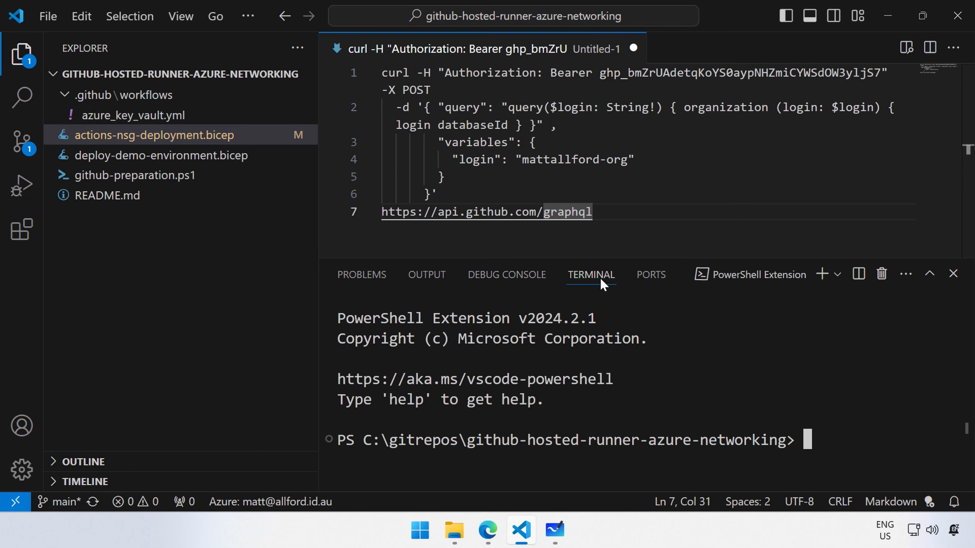
{"action": "type", "text": "cls"}
{"action": "key", "text": "Return"}
Step: Copy the entire curl command, including its access token, paste it into the terminal as one line, and run it
{"action": "left_click", "coordinate": [658, 177]}
{"action": "key", "text": "ctrl+a"}
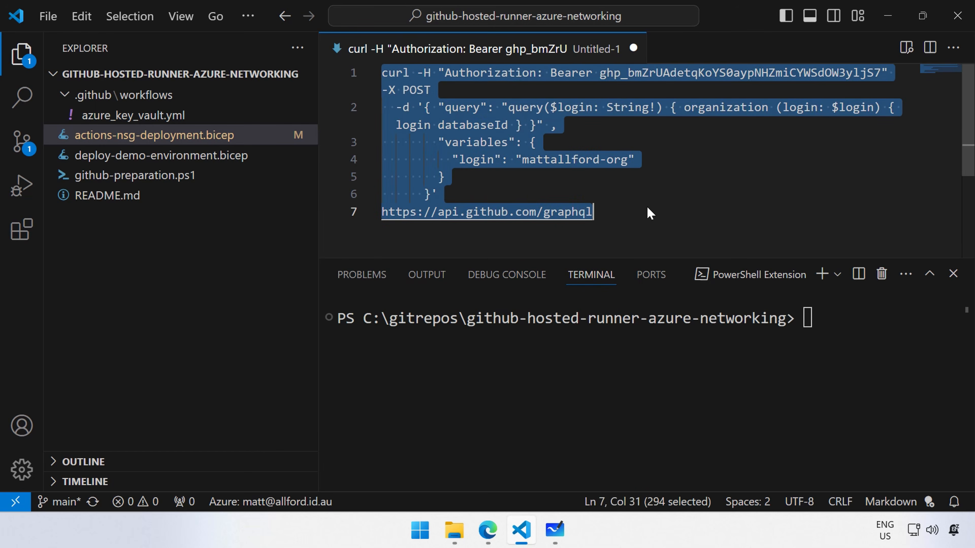
{"action": "left_click", "coordinate": [630, 354]}
{"action": "key", "text": "ctrl+v"}
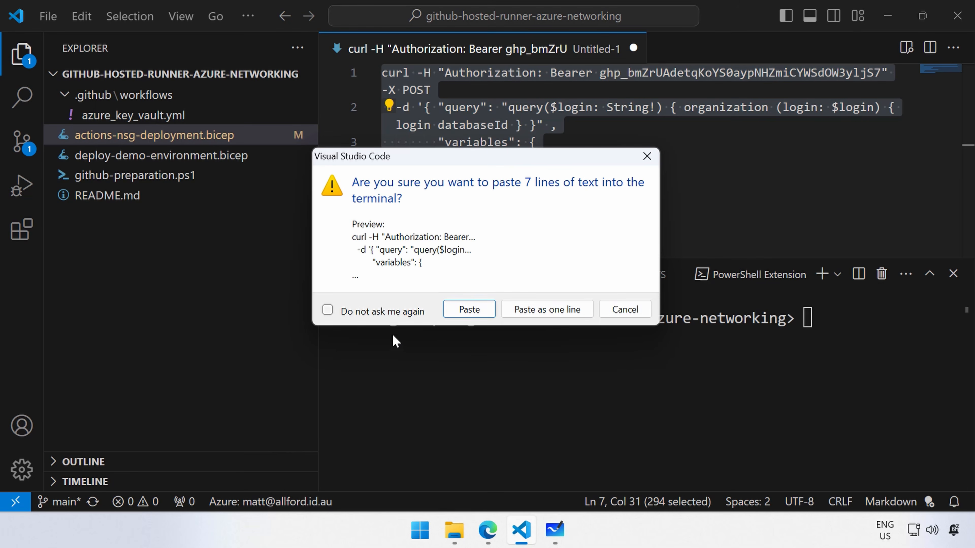
{"action": "left_click", "coordinate": [519, 309]}
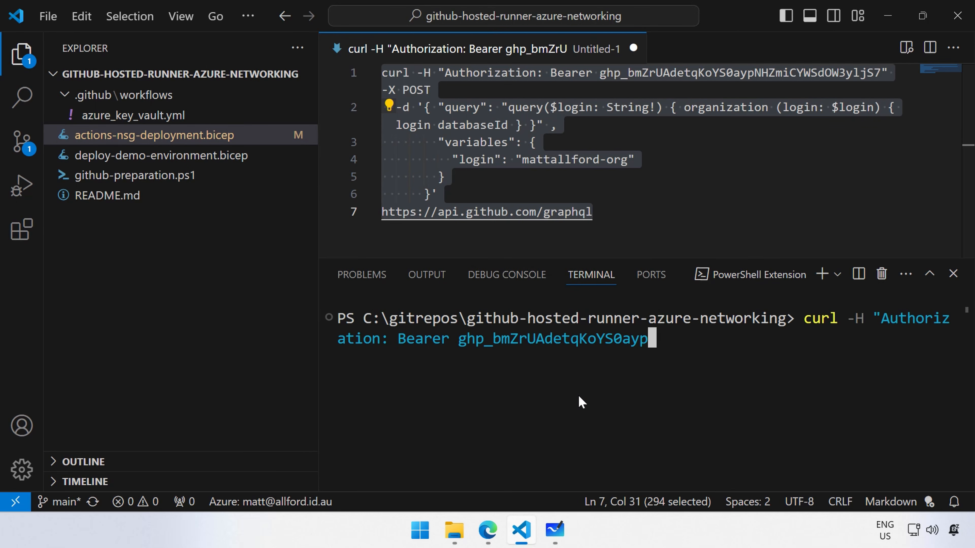
{"action": "key", "text": "Return"}
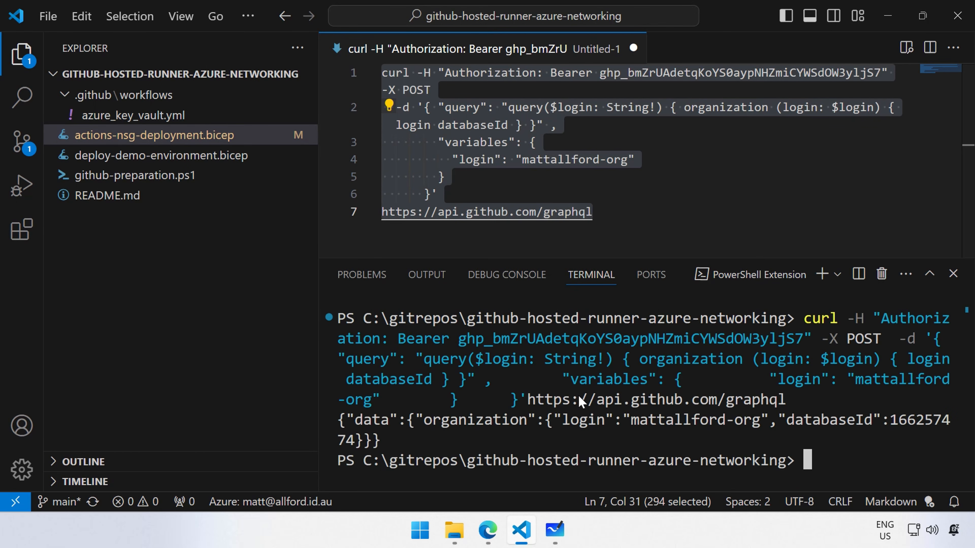
Step: Hide the Explorer side bar and remove the stray ^B from the terminal prompt
{"action": "key", "text": "ctrl+b"}
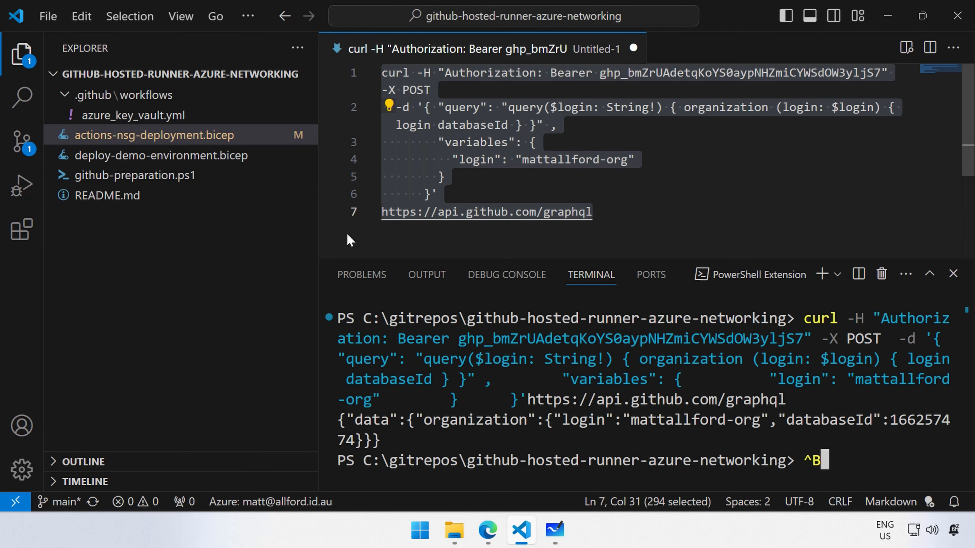
{"action": "left_click", "coordinate": [447, 177]}
{"action": "key", "text": "ctrl+b"}
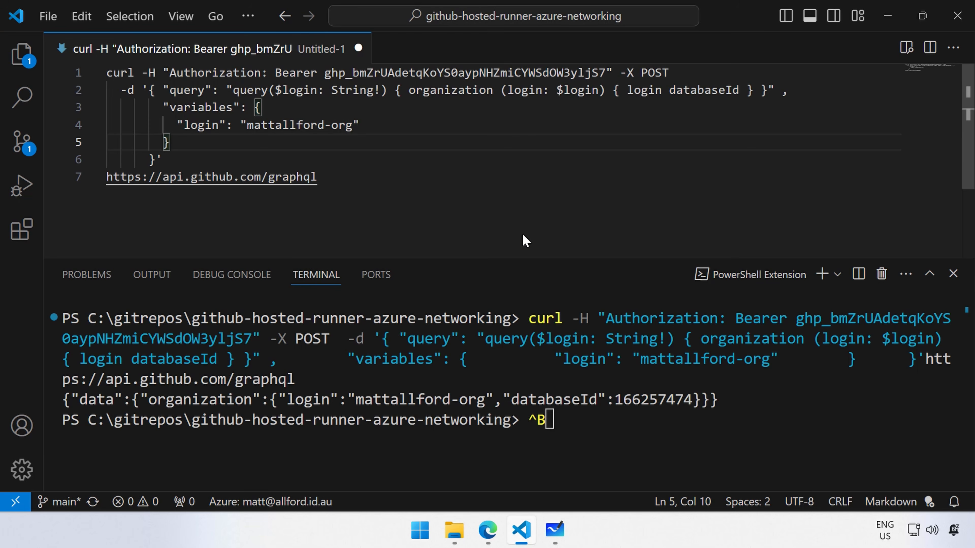
{"action": "left_click", "coordinate": [592, 436]}
{"action": "key", "text": "BackSpace"}
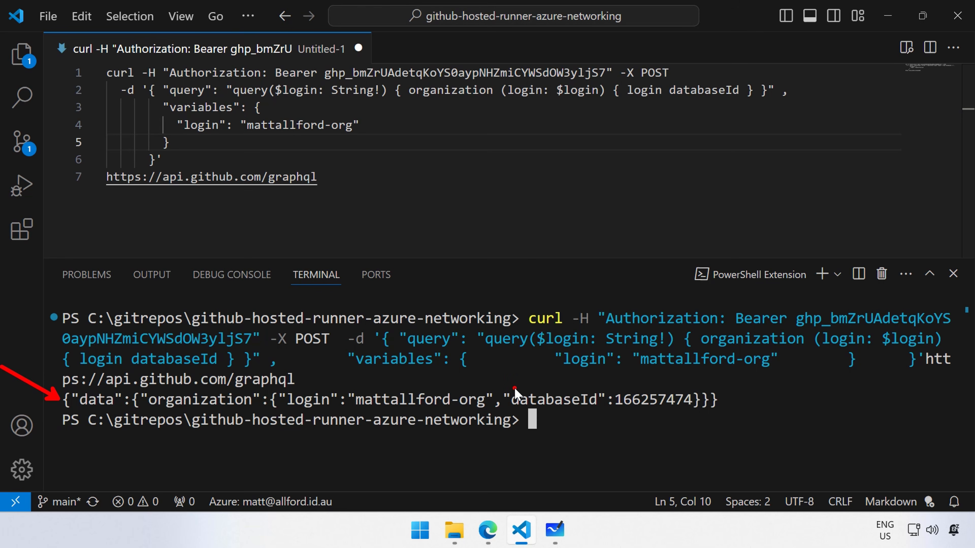
Step: Copy the organization's databaseId value from the query response and clear the terminal
{"action": "mouse_move", "coordinate": [502, 384]}
{"action": "left_mouse_down"}
{"action": "mouse_move", "coordinate": [633, 418]}
{"action": "mouse_move", "coordinate": [721, 415]}
{"action": "left_mouse_up"}
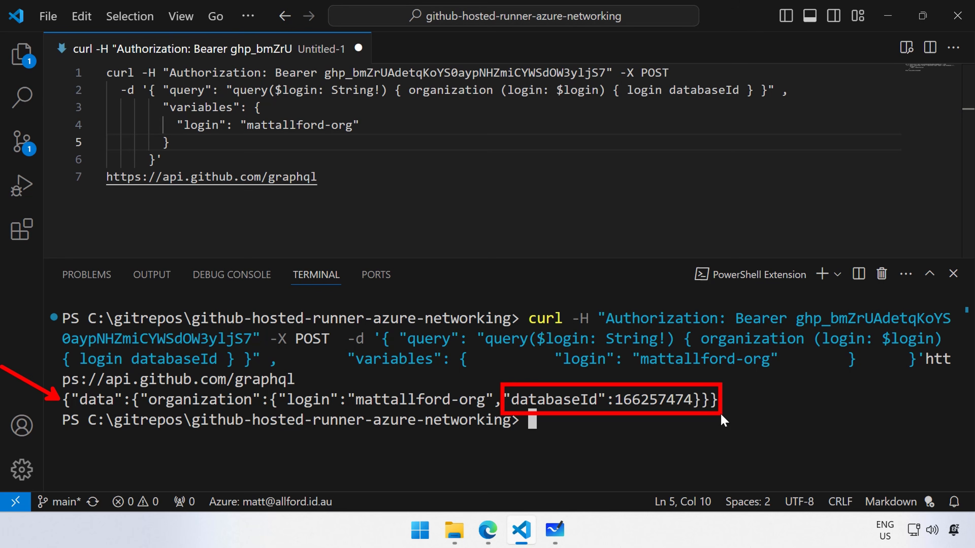
{"action": "double_click", "coordinate": [651, 399]}
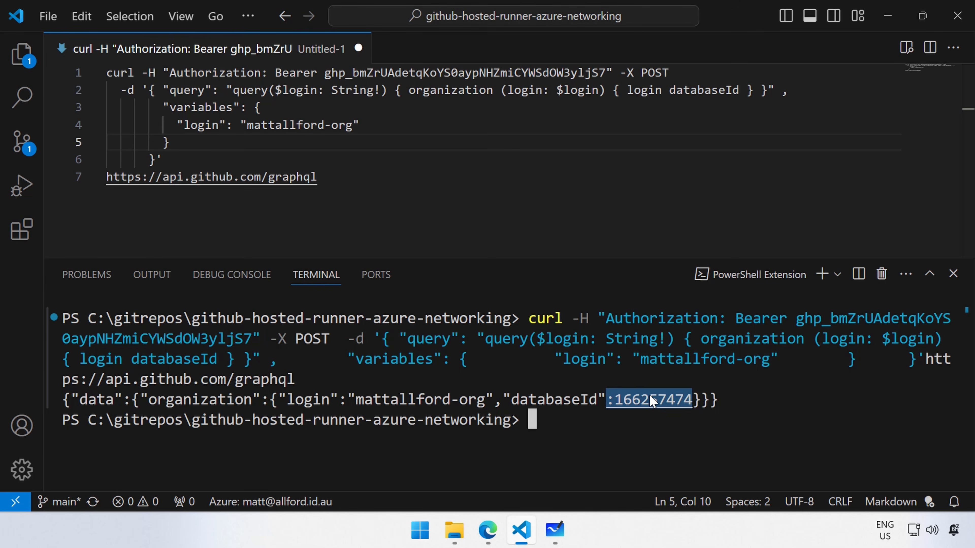
{"action": "key", "text": "ctrl+c"}
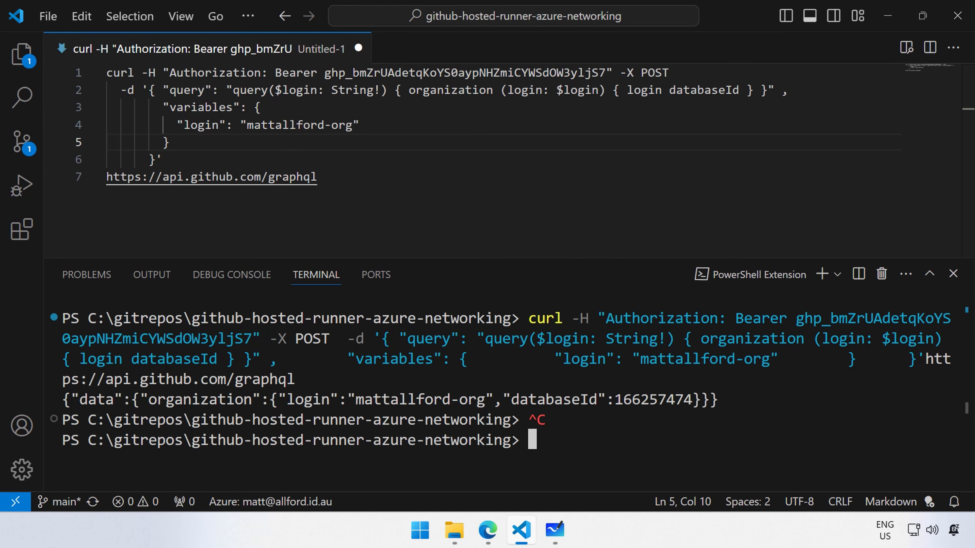
{"action": "key", "text": "ctrl+l"}
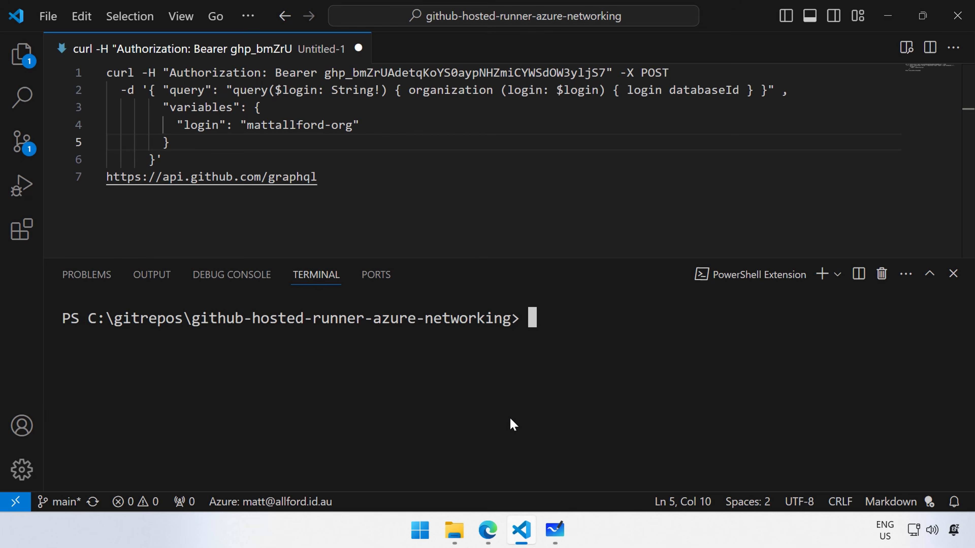
{"action": "left_click", "coordinate": [315, 176]}
Step: Switch to the private networking configuration article in Edge and read the notes on using the Azure resources script
{"action": "key", "text": "alt+Tab"}
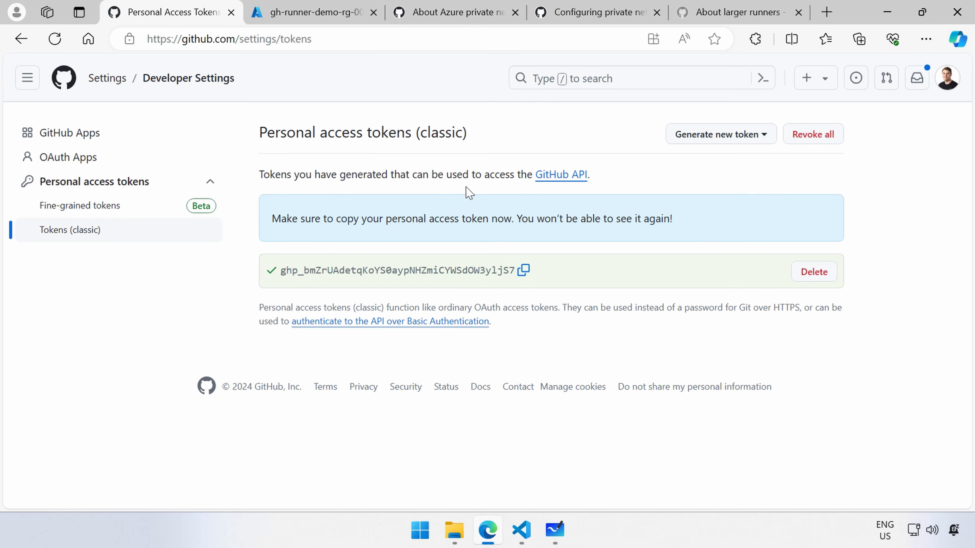
{"action": "left_click", "coordinate": [593, 19]}
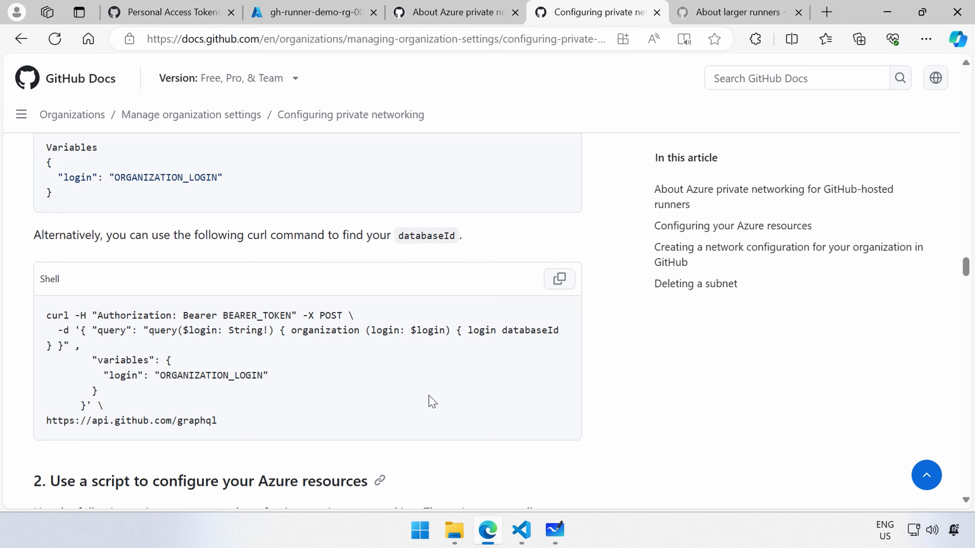
{"action": "scroll", "coordinate": [377, 387], "scroll_direction": "down", "scroll_amount": 5}
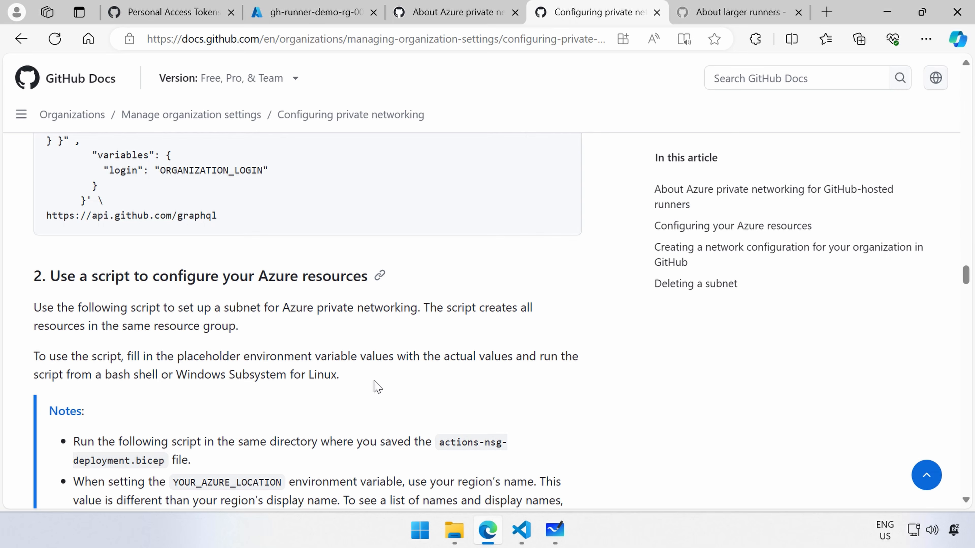
{"action": "scroll", "coordinate": [377, 387], "scroll_direction": "down", "scroll_amount": 2}
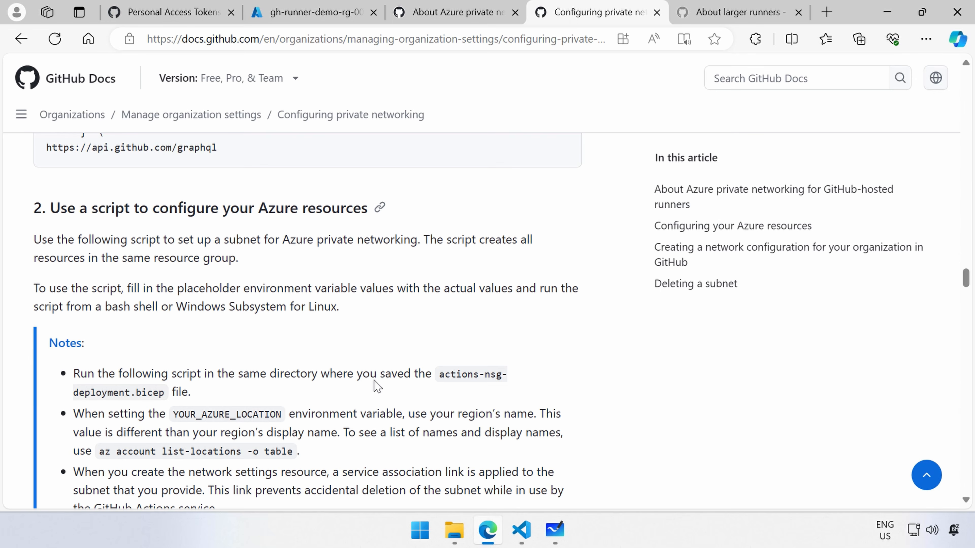
{"action": "scroll", "coordinate": [396, 320], "scroll_direction": "down", "scroll_amount": 3}
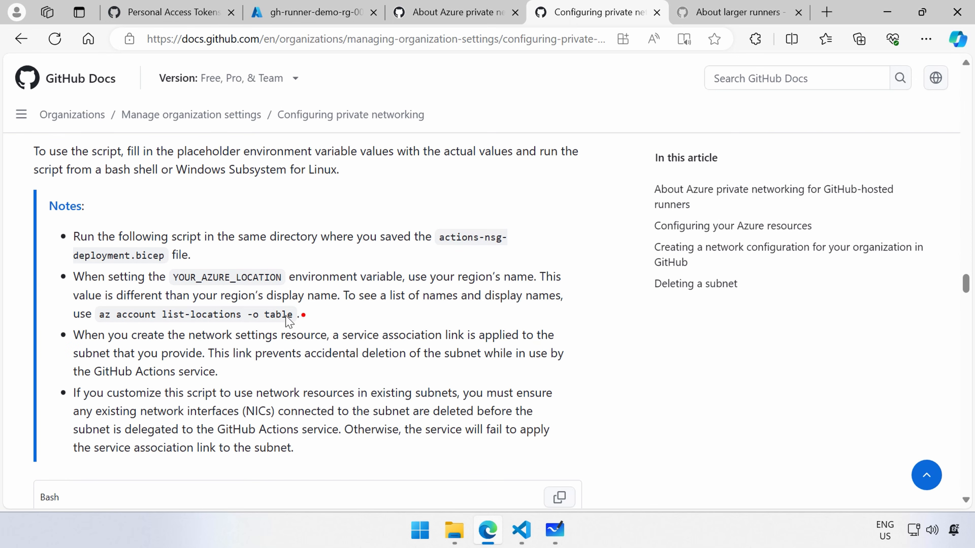
{"action": "mouse_move", "coordinate": [92, 304]}
{"action": "left_mouse_down"}
{"action": "mouse_move", "coordinate": [347, 323]}
{"action": "mouse_move", "coordinate": [307, 326]}
{"action": "left_mouse_up"}
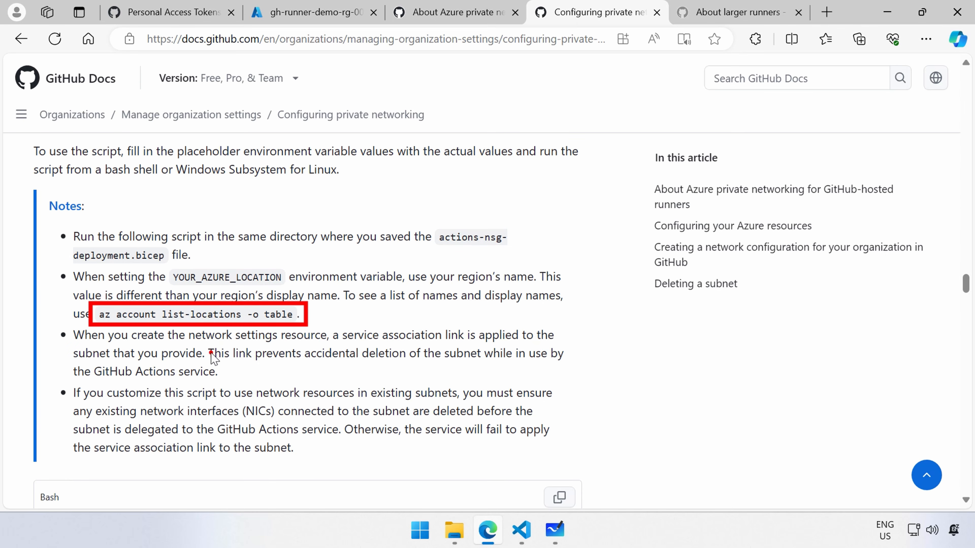
{"action": "left_click_drag", "start_coordinate": [332, 330], "coordinate": [344, 319]}
{"action": "mouse_move", "coordinate": [62, 388]}
{"action": "left_mouse_down"}
{"action": "mouse_move", "coordinate": [69, 401]}
{"action": "mouse_move", "coordinate": [351, 464]}
{"action": "mouse_move", "coordinate": [579, 472]}
{"action": "left_mouse_up"}
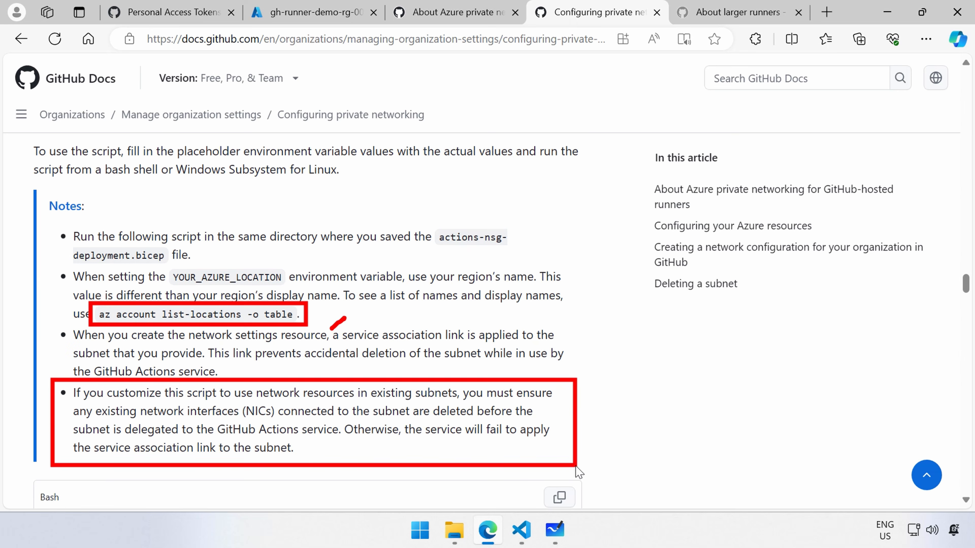
{"action": "key", "text": "Escape"}
Step: Examine the Bash script's opening comments and the environment variables it requires, including subscription, resource group, vnet and subnet
{"action": "scroll", "coordinate": [510, 333], "scroll_direction": "down", "scroll_amount": 4}
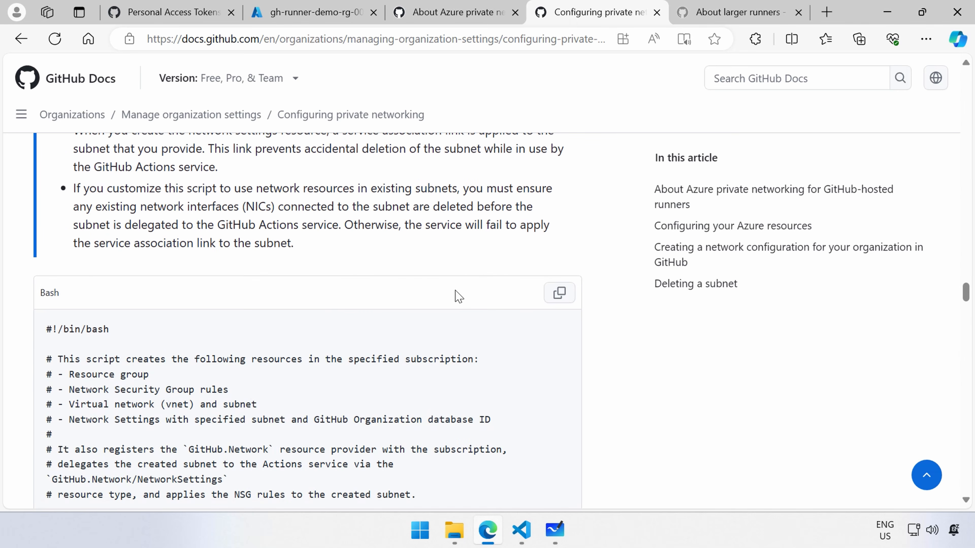
{"action": "scroll", "coordinate": [492, 262], "scroll_direction": "down", "scroll_amount": 3}
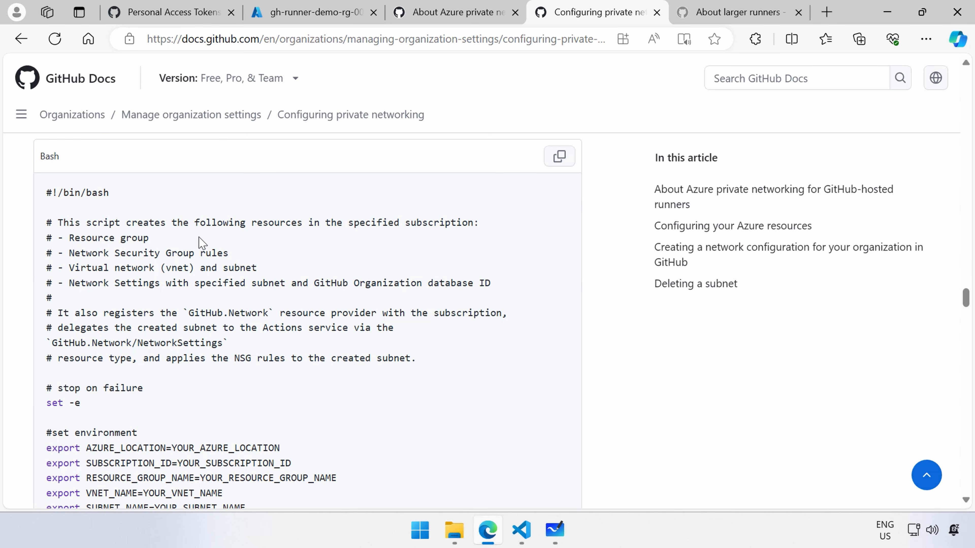
{"action": "scroll", "coordinate": [200, 243], "scroll_direction": "down", "scroll_amount": 5}
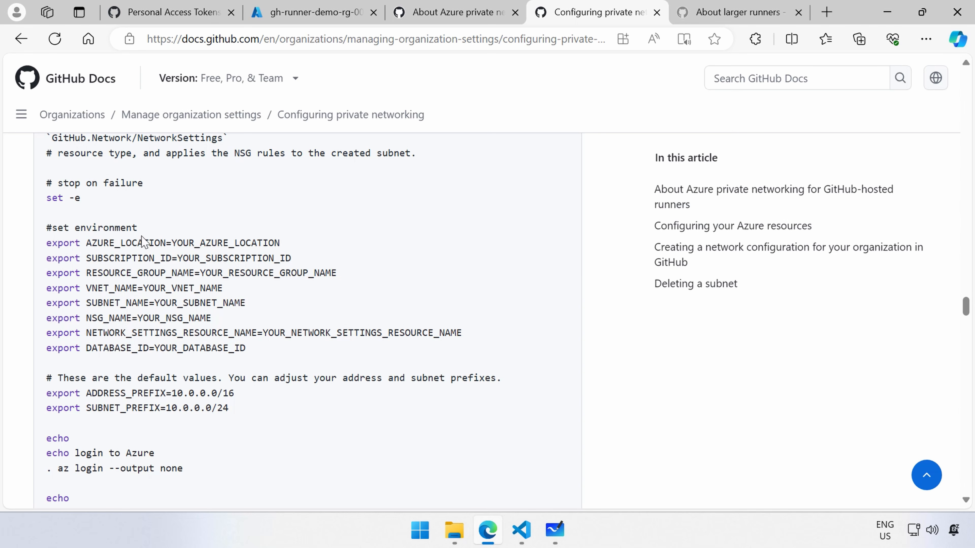
{"action": "mouse_move", "coordinate": [25, 214]}
{"action": "left_mouse_down"}
{"action": "mouse_move", "coordinate": [112, 254]}
{"action": "mouse_move", "coordinate": [509, 373]}
{"action": "left_mouse_up"}
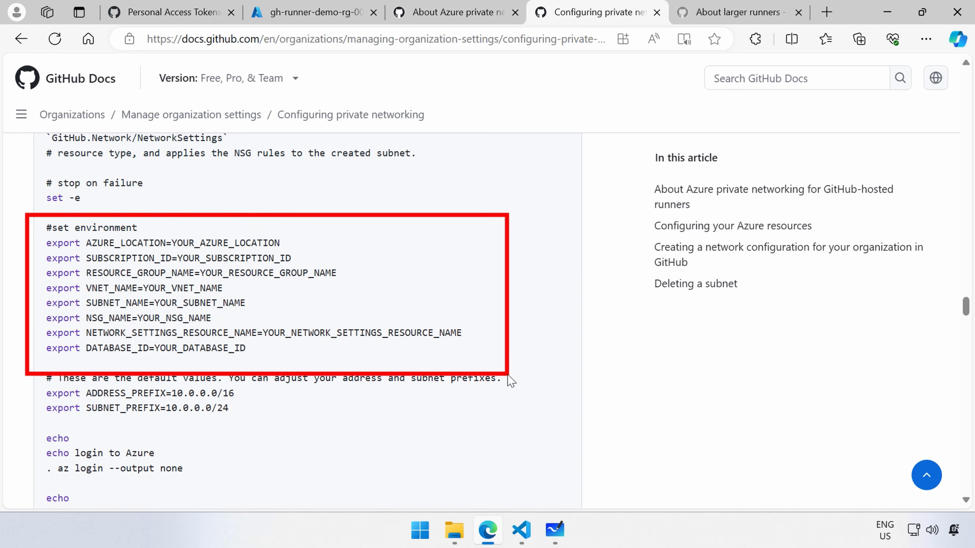
{"action": "mouse_move", "coordinate": [231, 292]}
{"action": "left_mouse_down"}
{"action": "mouse_move", "coordinate": [328, 303]}
{"action": "mouse_move", "coordinate": [408, 274]}
{"action": "left_mouse_up"}
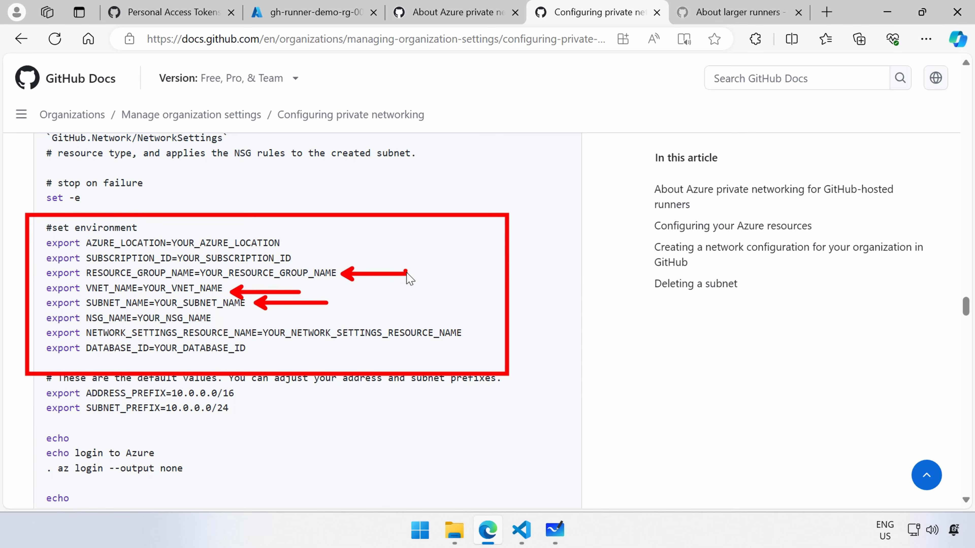
{"action": "left_click_drag", "start_coordinate": [300, 256], "coordinate": [402, 256]}
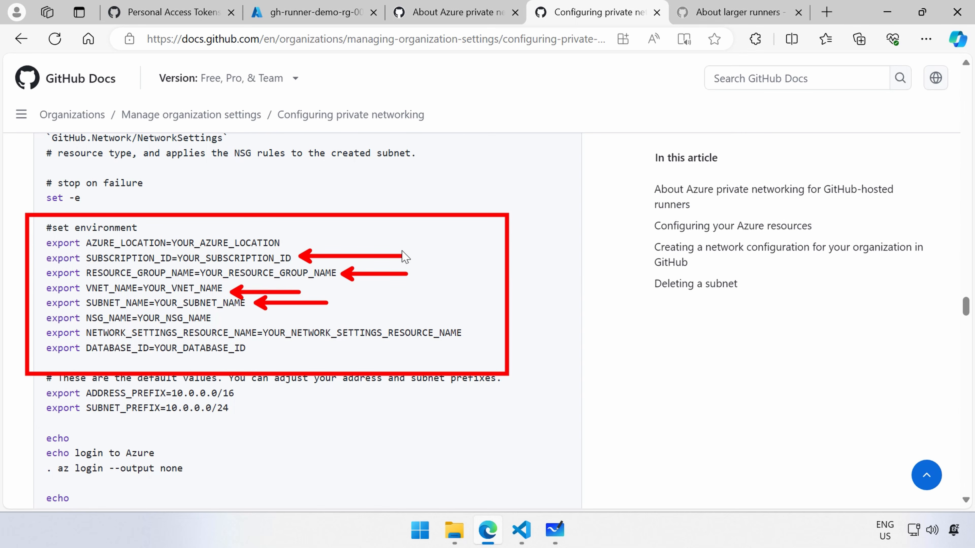
{"action": "key", "text": "Escape"}
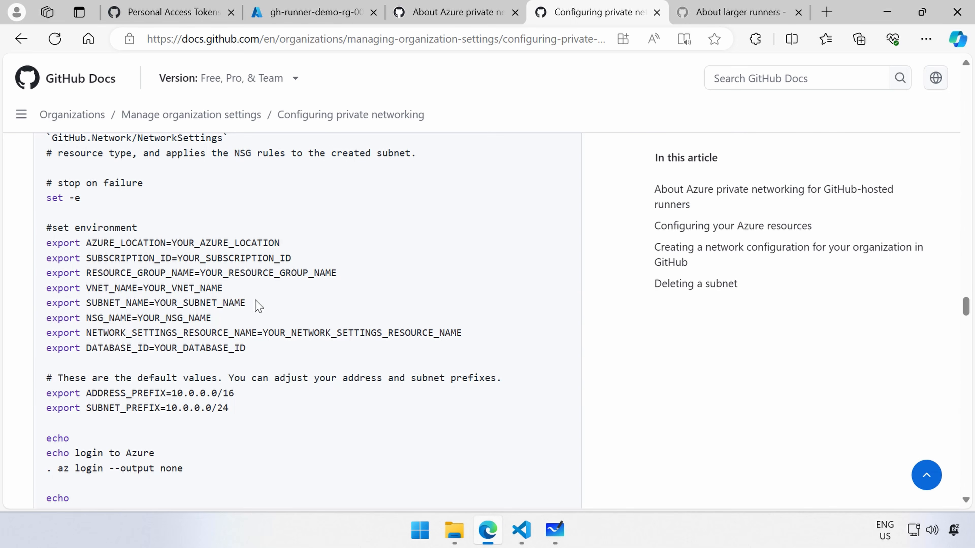
Step: Examine the Bash script's commands for Azure login, GitHub.Network provider registration, resource group creation and the actions-nsg-deployment.bicep deployment
{"action": "scroll", "coordinate": [217, 306], "scroll_direction": "down", "scroll_amount": 3}
{"action": "scroll", "coordinate": [357, 303], "scroll_direction": "down", "scroll_amount": 3}
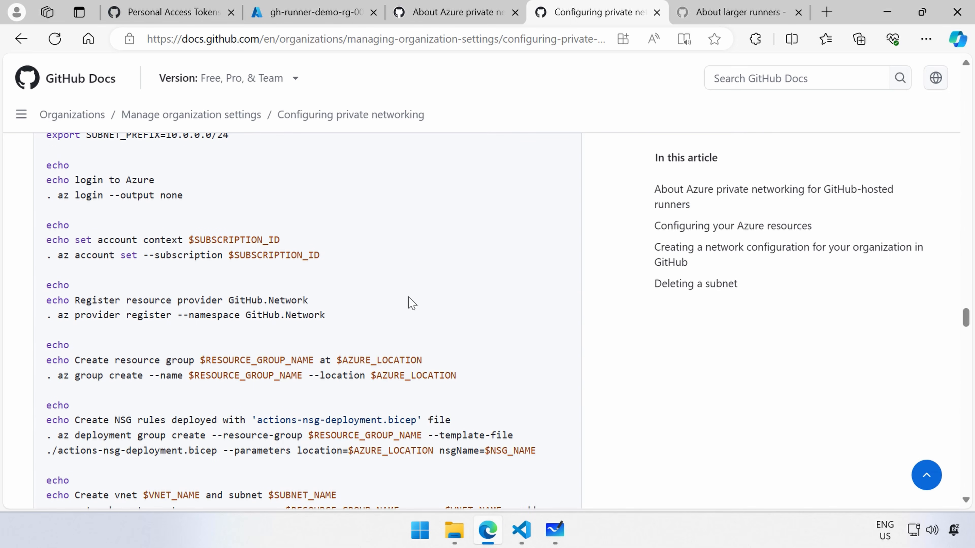
{"action": "left_click_drag", "start_coordinate": [190, 183], "coordinate": [239, 183]}
{"action": "left_click", "coordinate": [333, 298]}
{"action": "left_click_drag", "start_coordinate": [324, 302], "coordinate": [383, 273]}
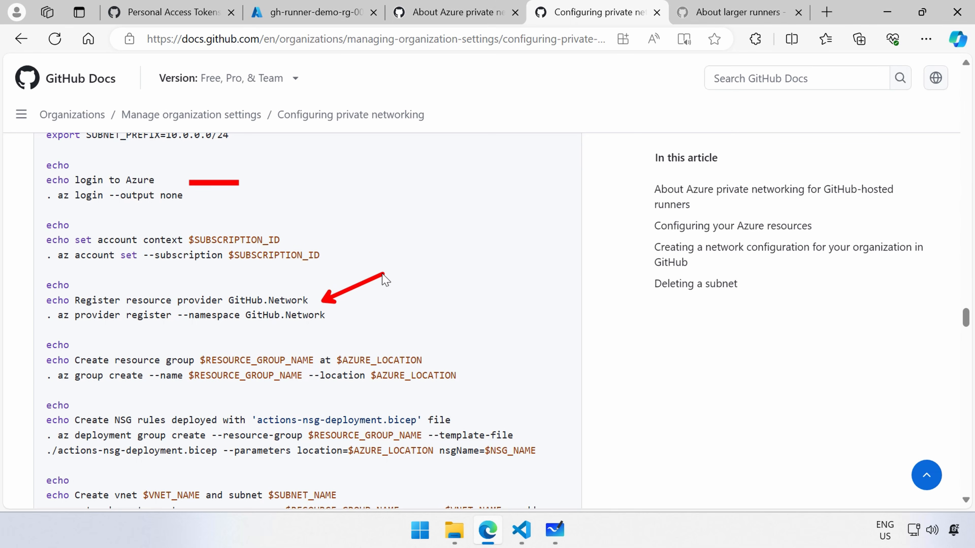
{"action": "left_click_drag", "start_coordinate": [431, 355], "coordinate": [494, 313]}
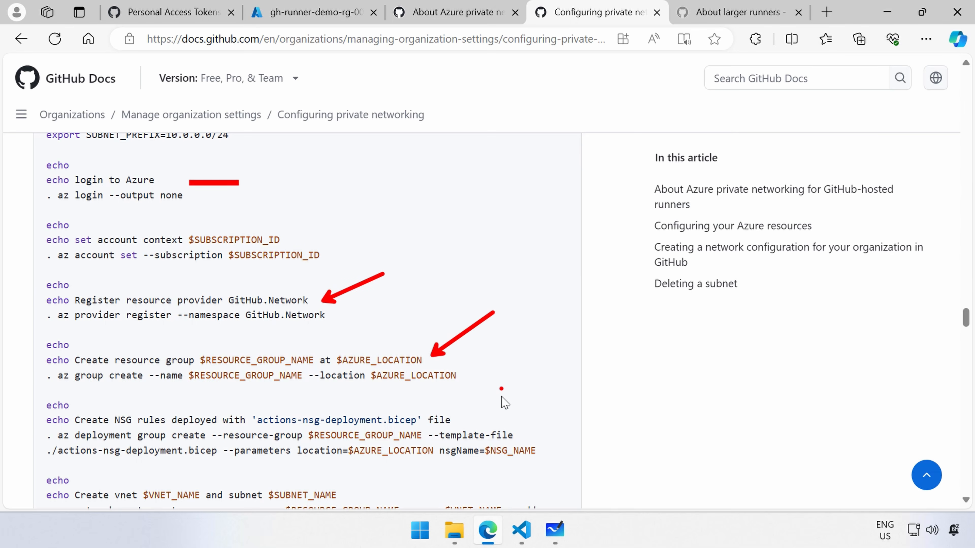
{"action": "left_click_drag", "start_coordinate": [459, 415], "coordinate": [505, 379]}
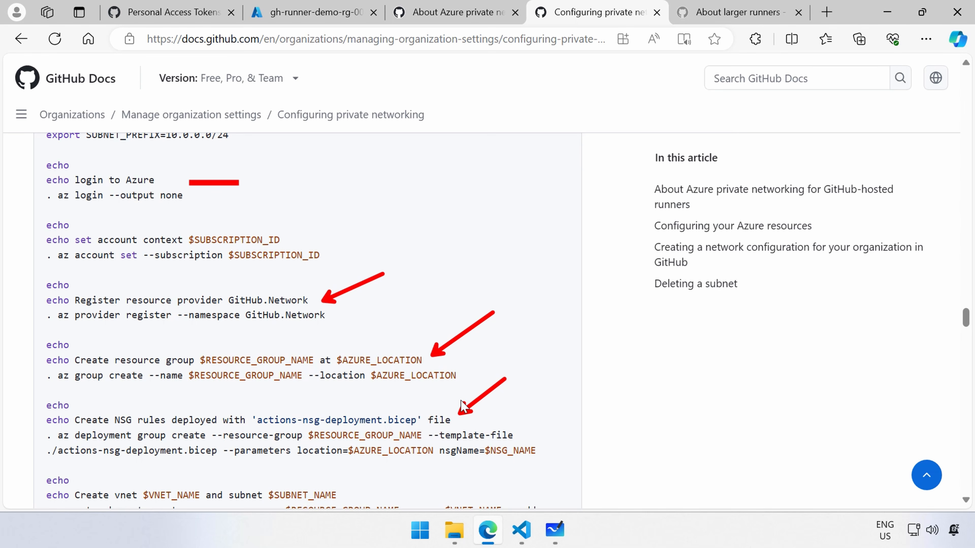
{"action": "left_click_drag", "start_coordinate": [239, 403], "coordinate": [427, 432]}
{"action": "key", "text": "Escape"}
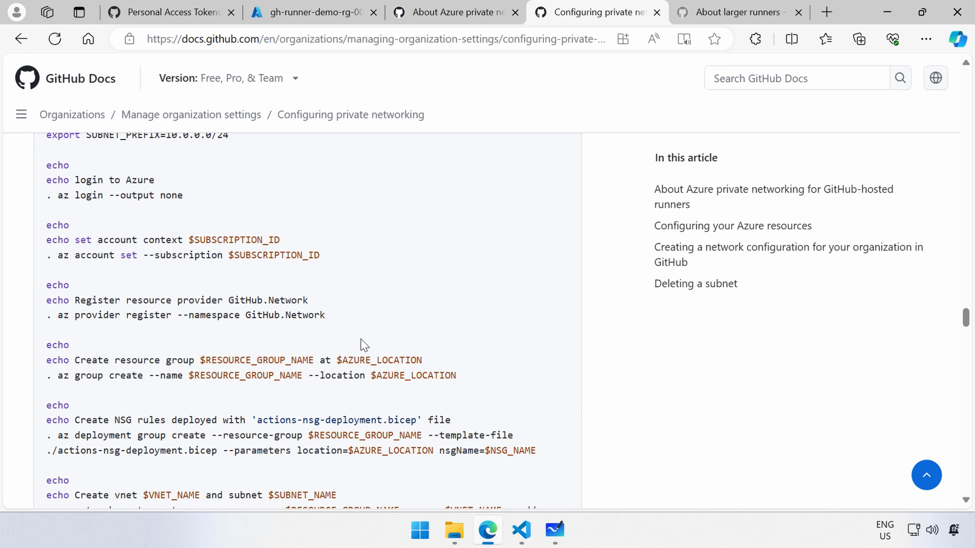
Step: Read the rest of the Bash script, covering vnet and subnet creation, subnet delegation, the network settings resource and the GitHubId note
{"action": "scroll", "coordinate": [362, 341], "scroll_direction": "down", "scroll_amount": 6}
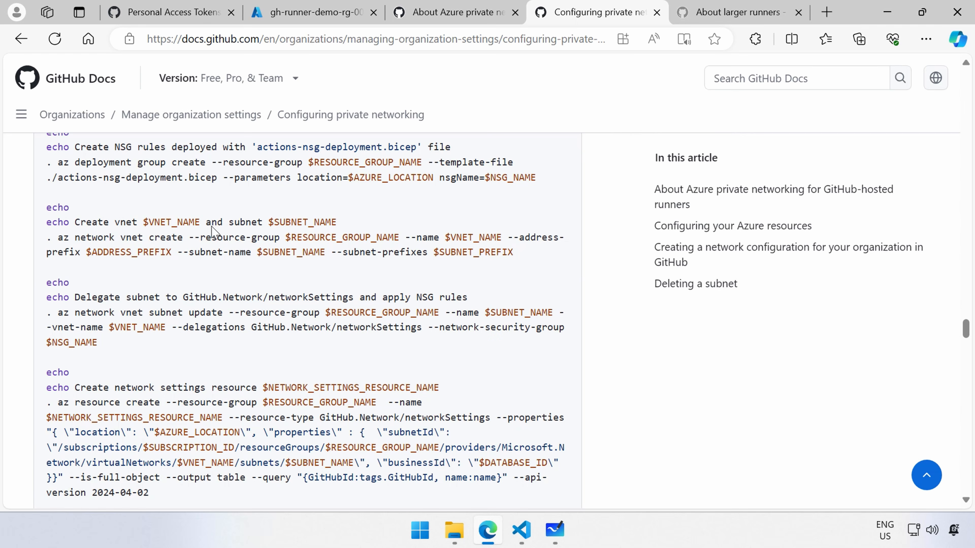
{"action": "scroll", "coordinate": [199, 309], "scroll_direction": "down", "scroll_amount": 5}
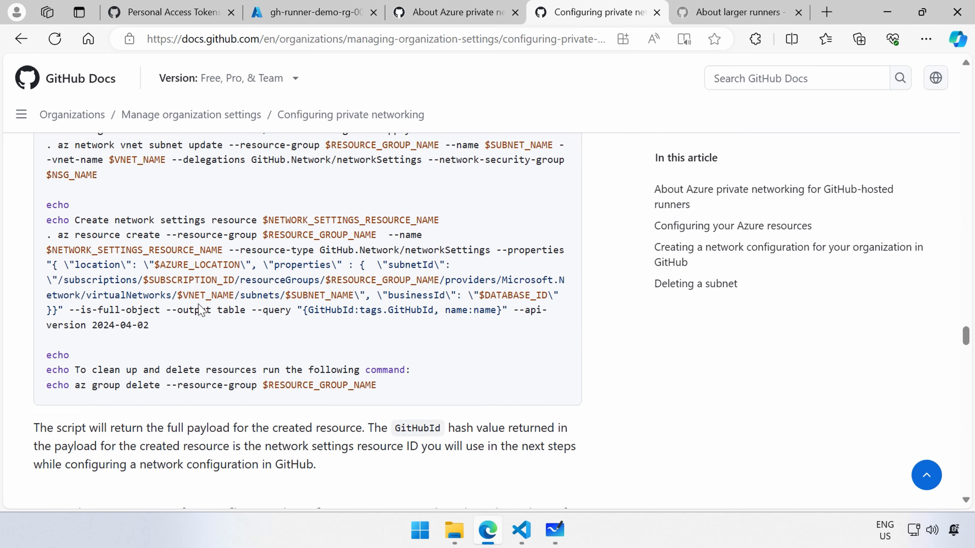
{"action": "scroll", "coordinate": [256, 287], "scroll_direction": "up", "scroll_amount": 8}
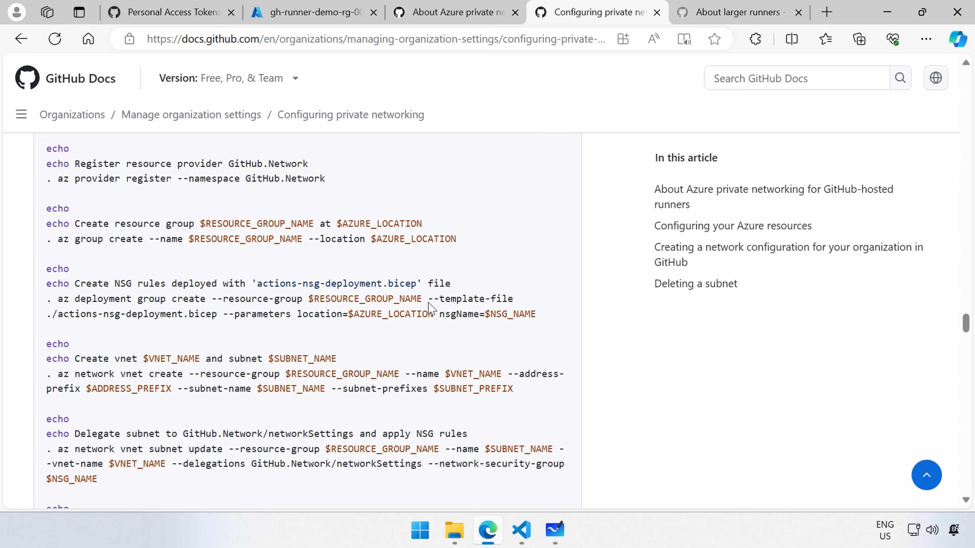
{"action": "scroll", "coordinate": [431, 307], "scroll_direction": "up", "scroll_amount": 2}
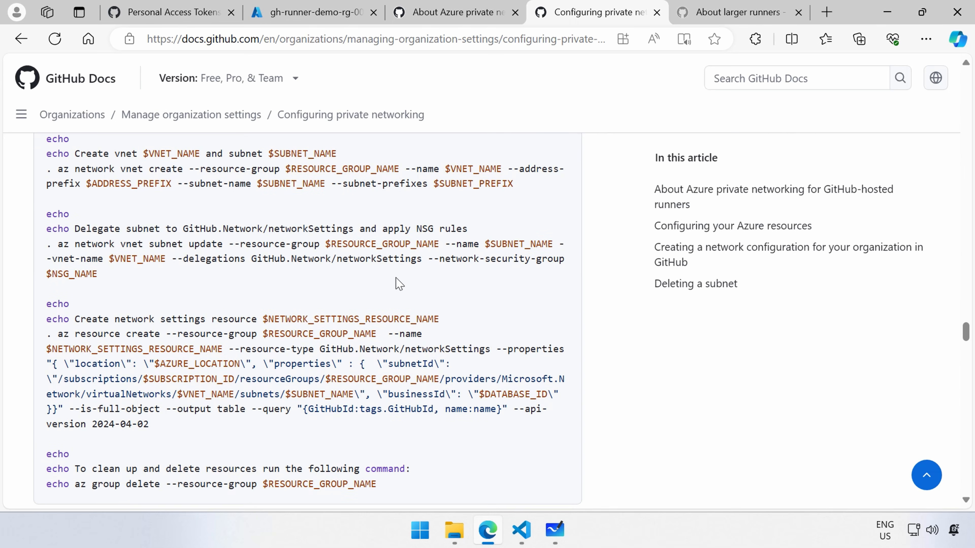
{"action": "scroll", "coordinate": [399, 284], "scroll_direction": "down", "scroll_amount": 3}
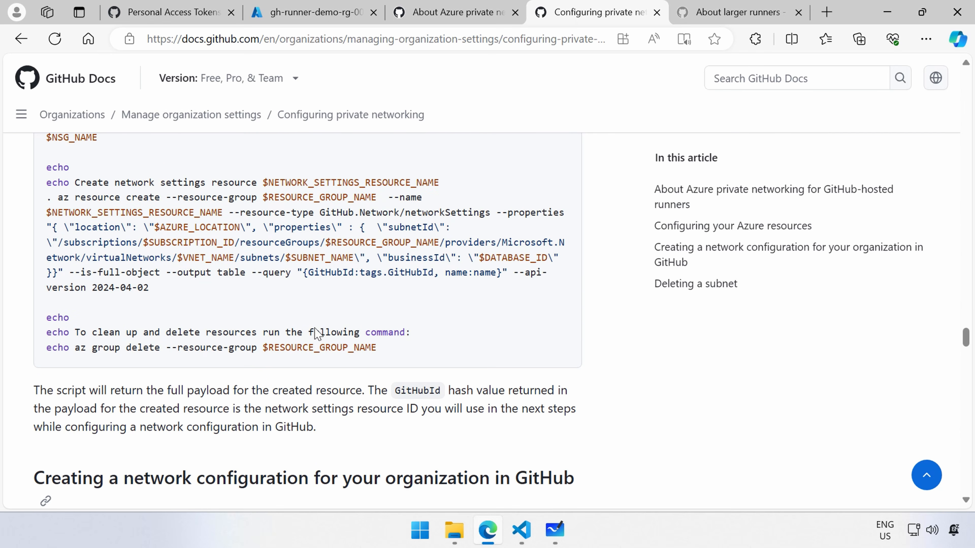
Step: Switch to VS Code, open github-preparation.ps1 at its beginning, and hide the Explorer and terminal
{"action": "left_click", "coordinate": [522, 537]}
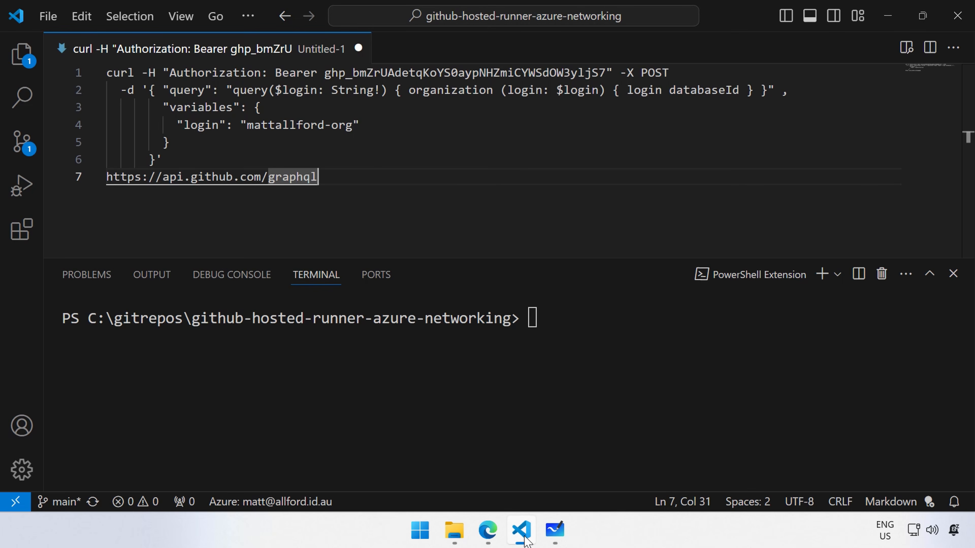
{"action": "left_click", "coordinate": [20, 63]}
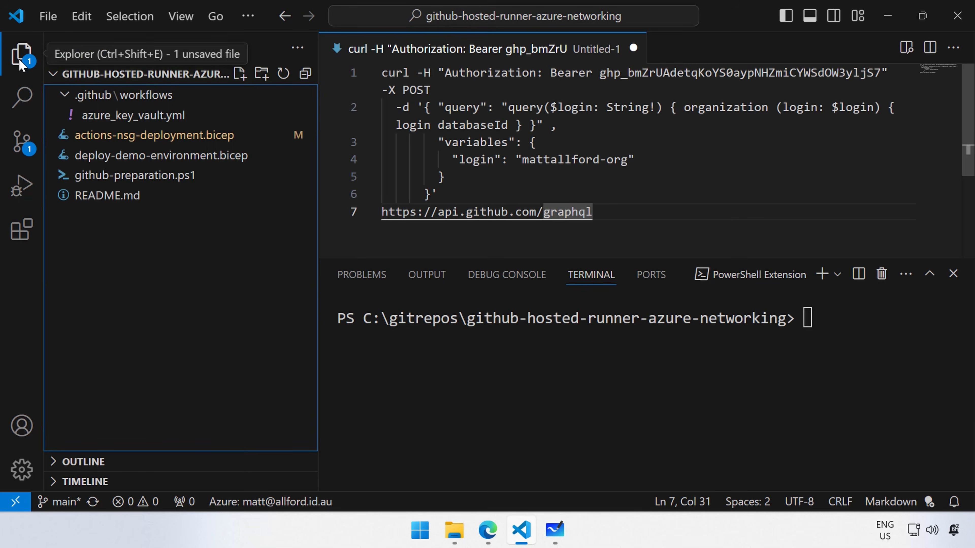
{"action": "double_click", "coordinate": [191, 183]}
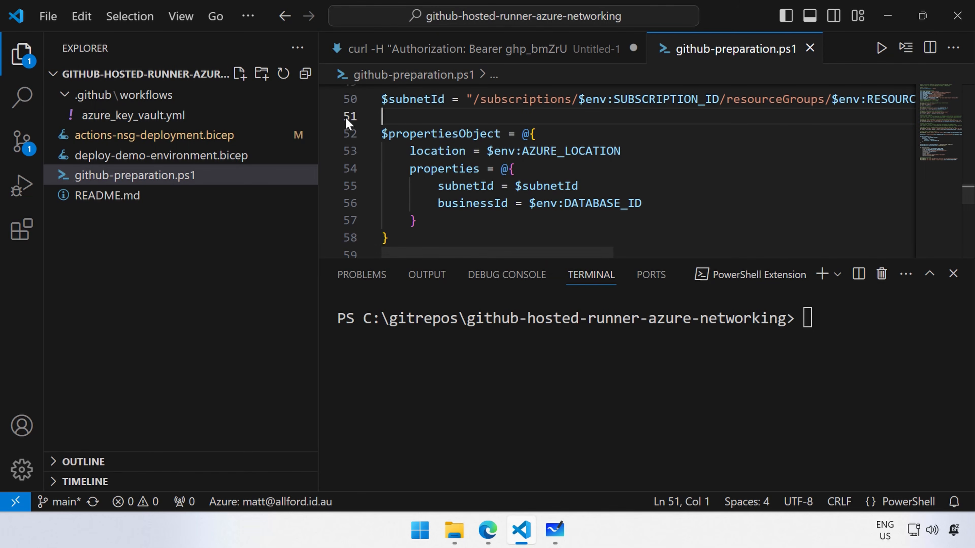
{"action": "left_click", "coordinate": [458, 150]}
{"action": "key", "text": "ctrl+b"}
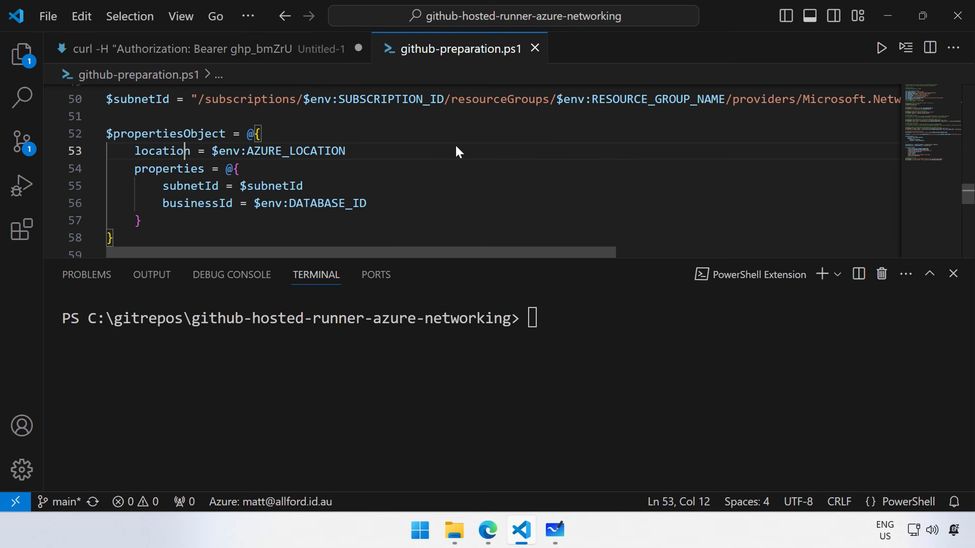
{"action": "key", "text": "ctrl+j"}
{"action": "scroll", "coordinate": [493, 273], "scroll_direction": "up", "scroll_amount": 5}
{"action": "scroll", "coordinate": [493, 273], "scroll_direction": "up", "scroll_amount": 10}
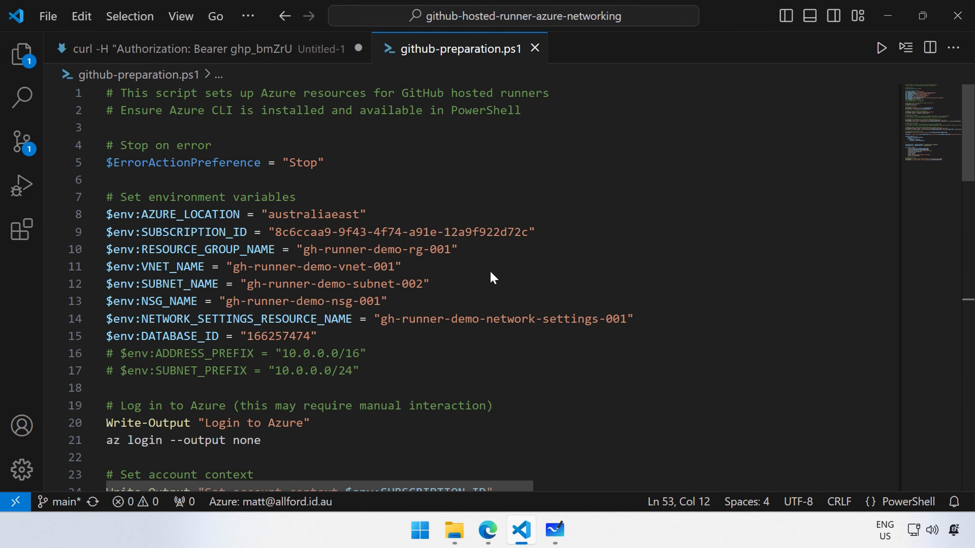
Step: Review the environment variables block in github-preparation.ps1, including the DATABASE_ID value
{"action": "left_click", "coordinate": [580, 197]}
{"action": "left_click_drag", "start_coordinate": [95, 178], "coordinate": [646, 395]}
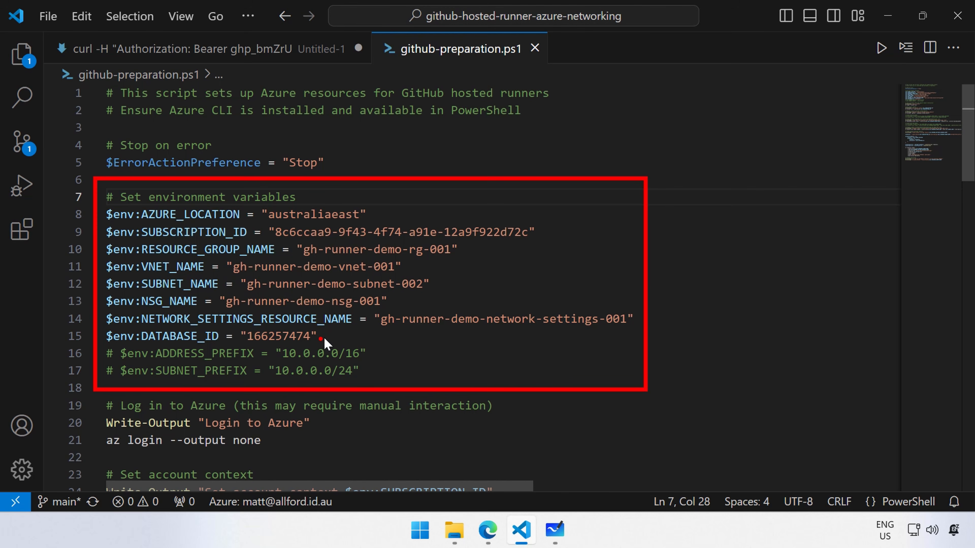
{"action": "left_click_drag", "start_coordinate": [355, 341], "coordinate": [464, 340]}
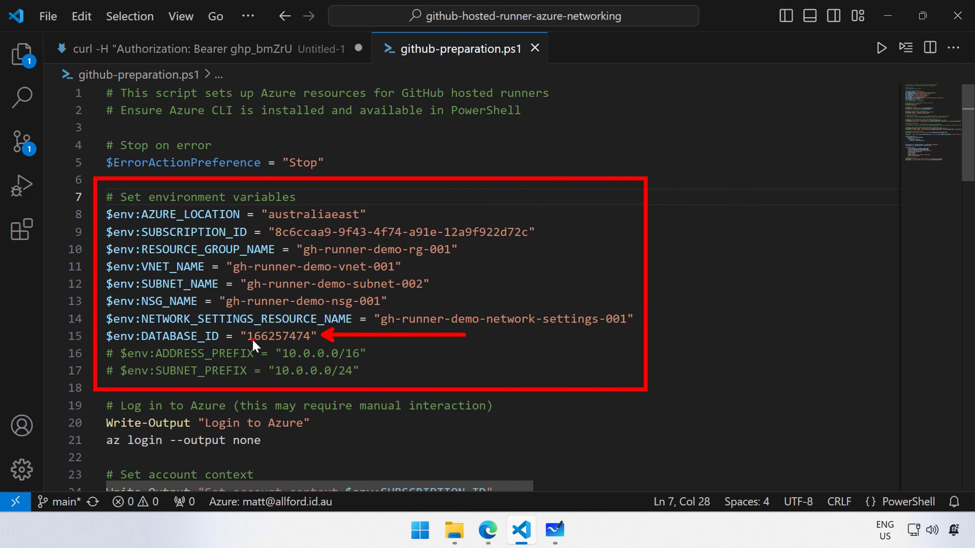
Step: Review the script's login and account commands and its commented-out sections for creating the resource group, vnet and subnet
{"action": "scroll", "coordinate": [370, 354], "scroll_direction": "down", "scroll_amount": 3}
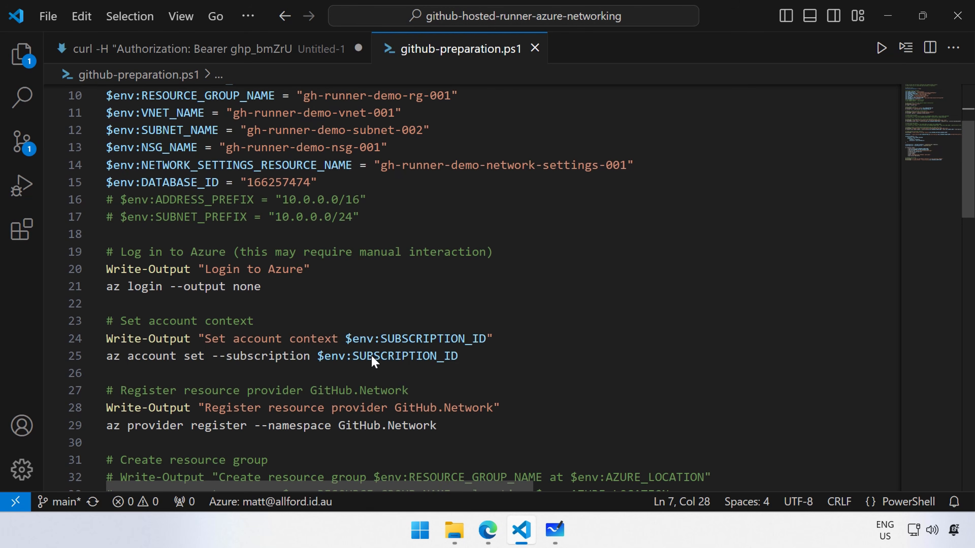
{"action": "scroll", "coordinate": [371, 357], "scroll_direction": "down", "scroll_amount": 3}
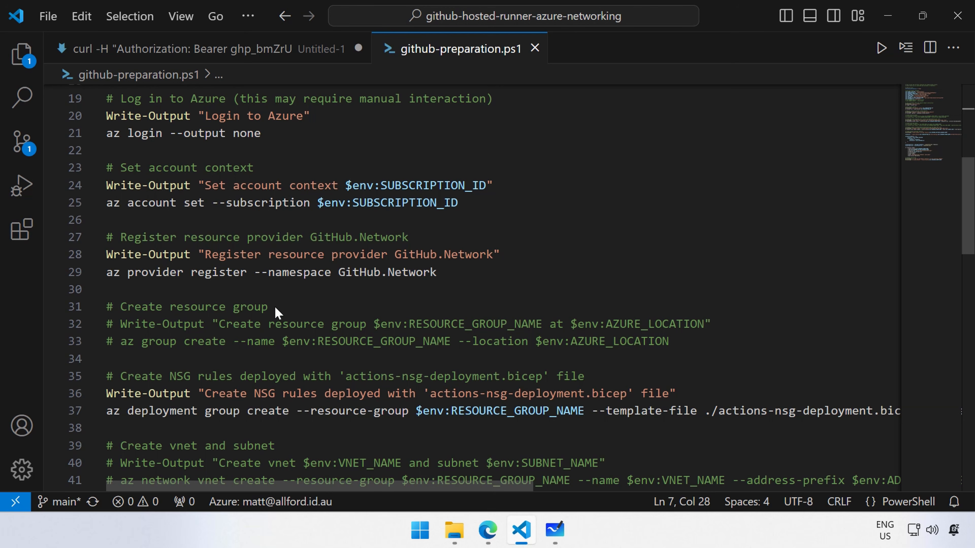
{"action": "left_click_drag", "start_coordinate": [274, 306], "coordinate": [193, 305]}
{"action": "scroll", "coordinate": [317, 327], "scroll_direction": "down", "scroll_amount": 1}
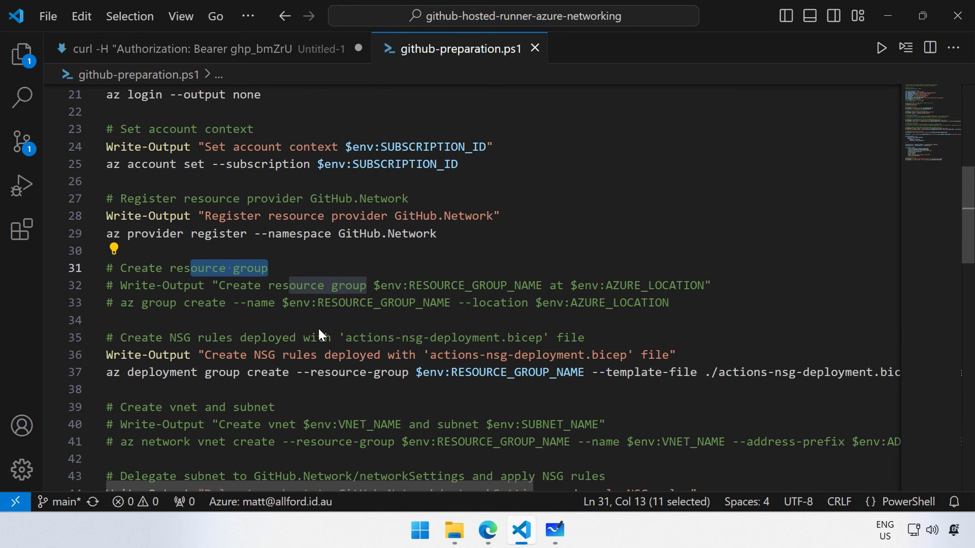
{"action": "scroll", "coordinate": [317, 327], "scroll_direction": "down", "scroll_amount": 1}
{"action": "left_click_drag", "start_coordinate": [275, 369], "coordinate": [204, 372]}
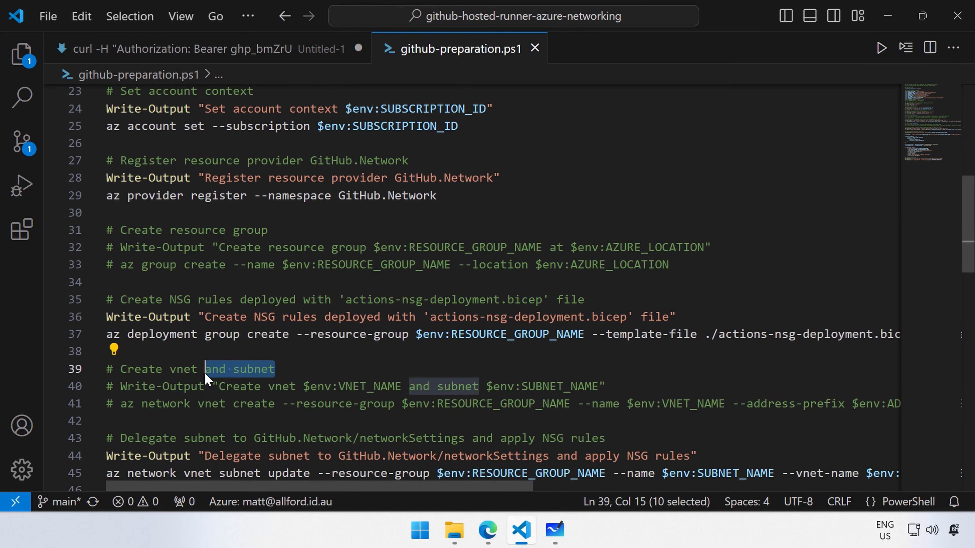
{"action": "scroll", "coordinate": [292, 376], "scroll_direction": "down", "scroll_amount": 3}
{"action": "scroll", "coordinate": [291, 376], "scroll_direction": "down", "scroll_amount": 2}
{"action": "scroll", "coordinate": [291, 376], "scroll_direction": "up", "scroll_amount": 1}
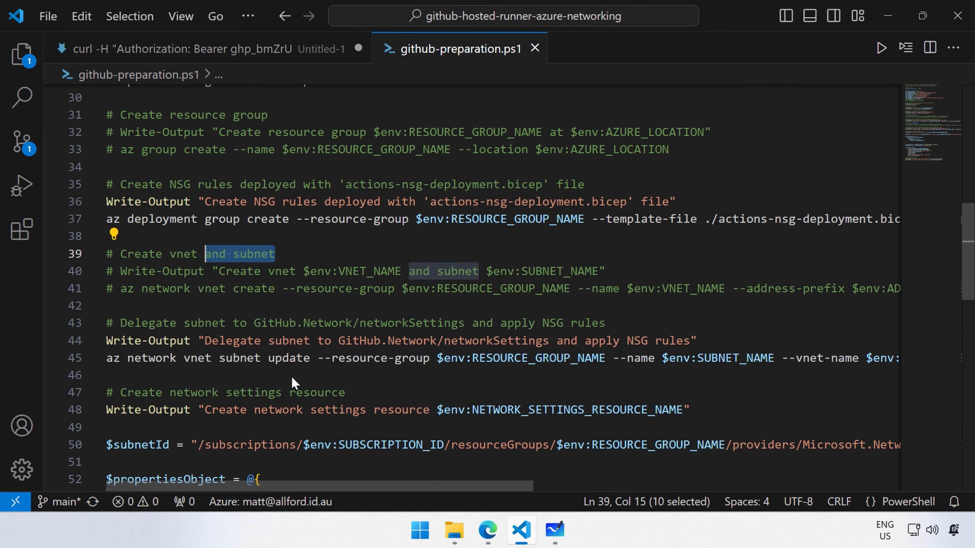
{"action": "scroll", "coordinate": [462, 317], "scroll_direction": "down", "scroll_amount": 2}
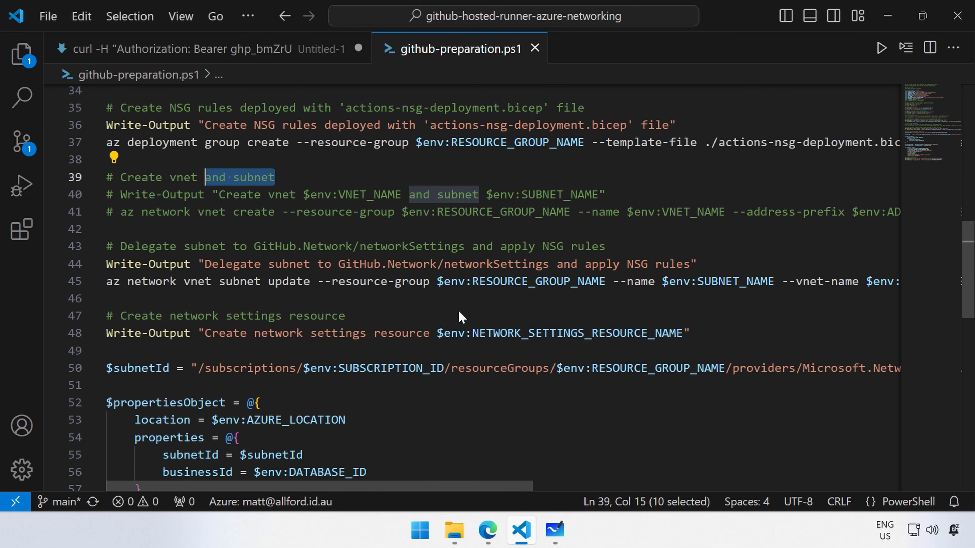
{"action": "scroll", "coordinate": [462, 317], "scroll_direction": "up", "scroll_amount": 2}
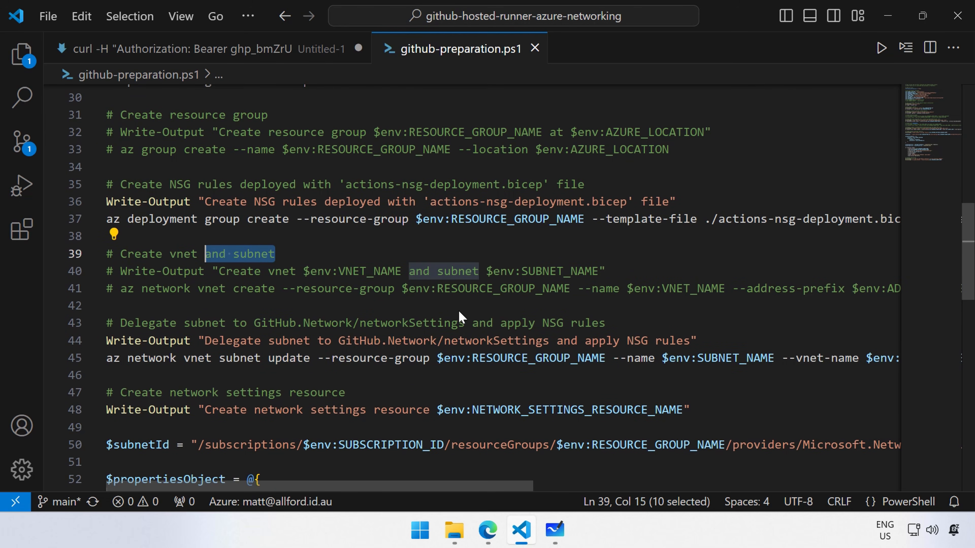
Step: Check the PowerShell script's active sections for deploying the NSG rules and registering the GitHub.Network resource provider
{"action": "scroll", "coordinate": [462, 316], "scroll_direction": "up", "scroll_amount": 2}
{"action": "left_click_drag", "start_coordinate": [488, 283], "coordinate": [529, 283]}
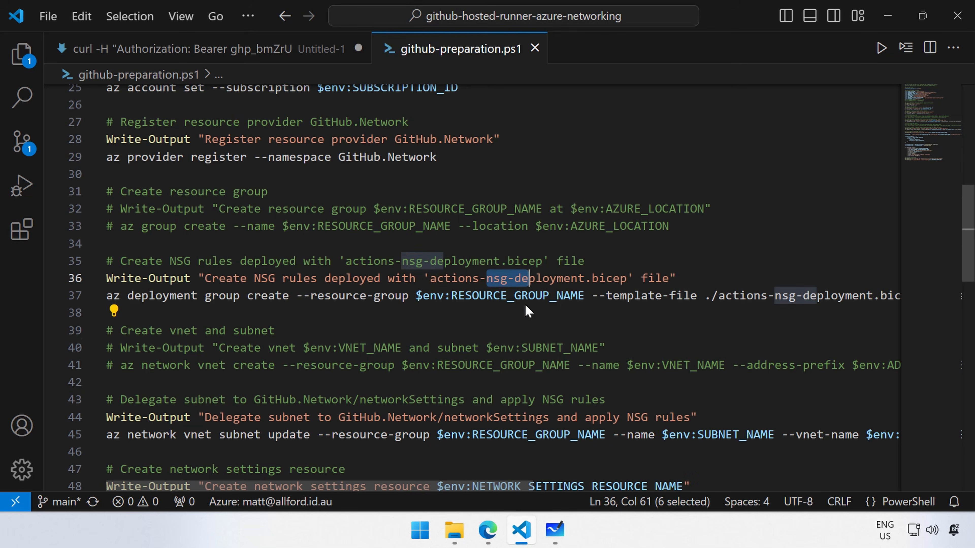
{"action": "scroll", "coordinate": [524, 307], "scroll_direction": "up", "scroll_amount": 2}
{"action": "left_click_drag", "start_coordinate": [353, 218], "coordinate": [410, 218]}
{"action": "scroll", "coordinate": [565, 253], "scroll_direction": "down", "scroll_amount": 4}
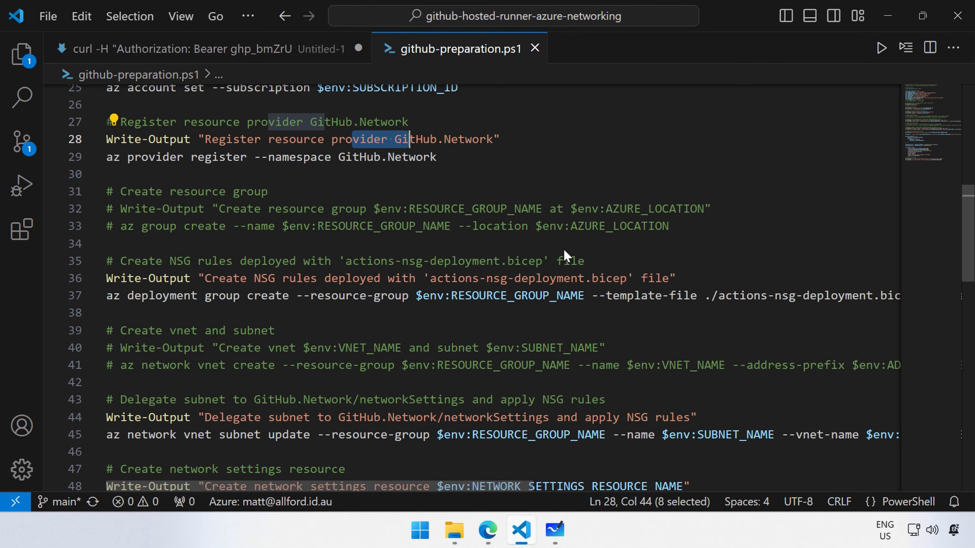
Step: Examine the subnet delegation and the az resource create command for the GitHub.Network/networkSettings resource type
{"action": "scroll", "coordinate": [565, 254], "scroll_direction": "down", "scroll_amount": 1}
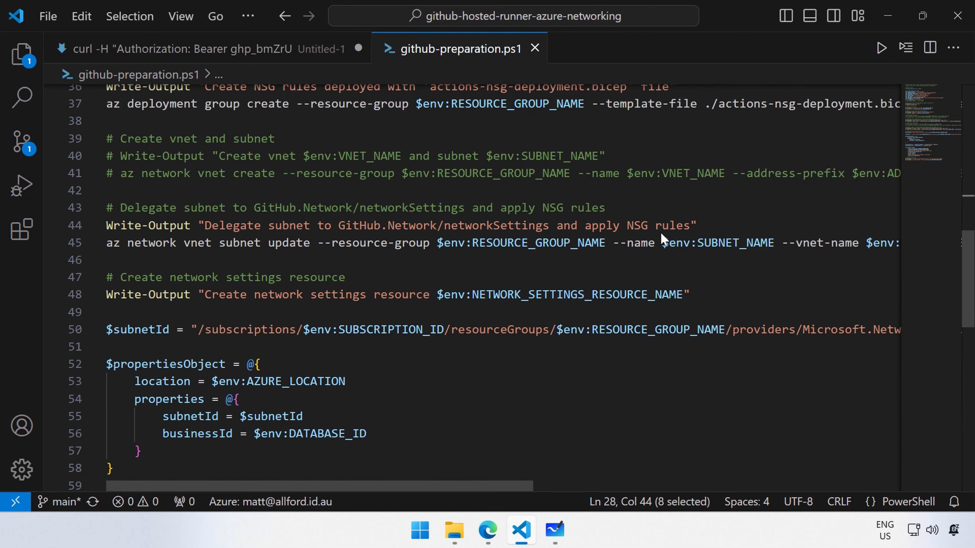
{"action": "scroll", "coordinate": [628, 273], "scroll_direction": "down", "scroll_amount": 3}
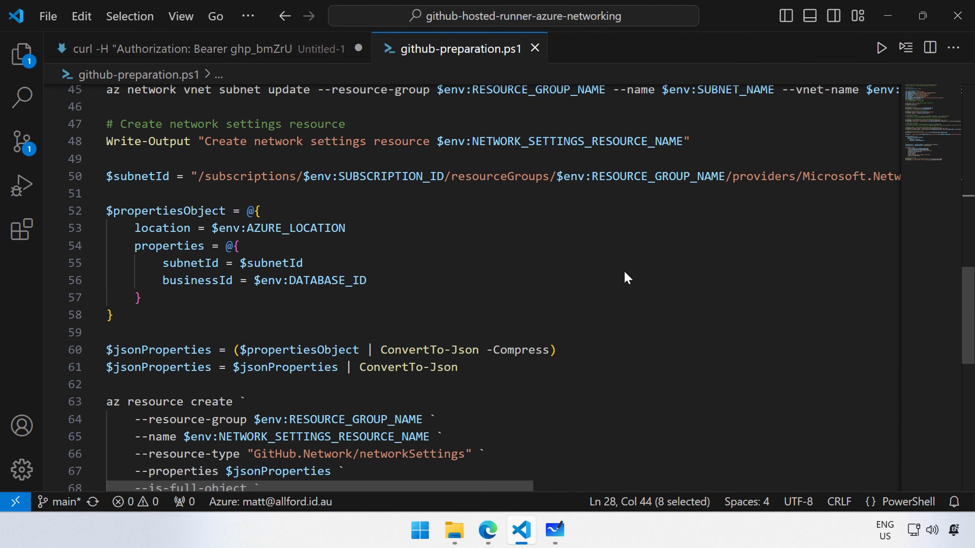
{"action": "scroll", "coordinate": [532, 295], "scroll_direction": "down", "scroll_amount": 2}
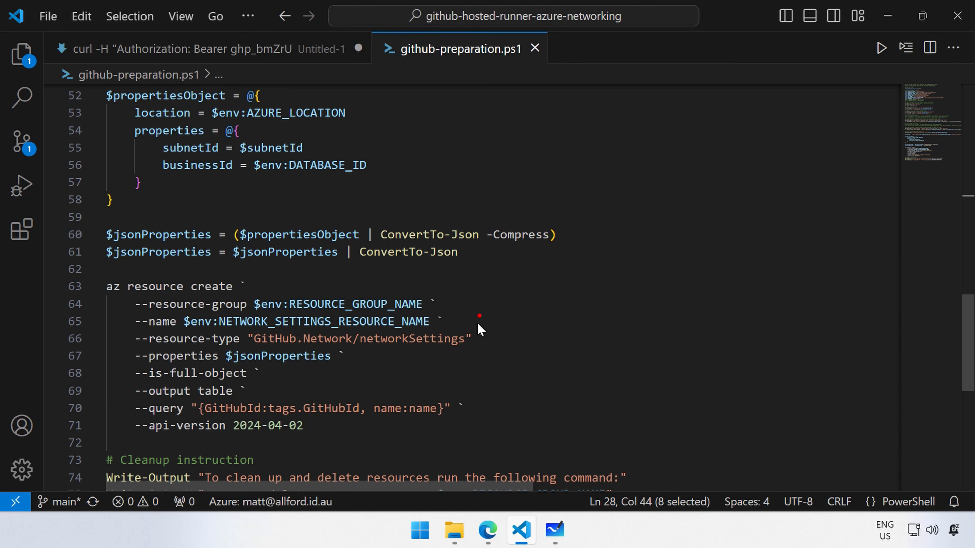
{"action": "mouse_move", "coordinate": [499, 347]}
{"action": "left_mouse_down"}
{"action": "mouse_move", "coordinate": [579, 326]}
{"action": "mouse_move", "coordinate": [661, 340]}
{"action": "mouse_move", "coordinate": [667, 333]}
{"action": "left_mouse_up"}
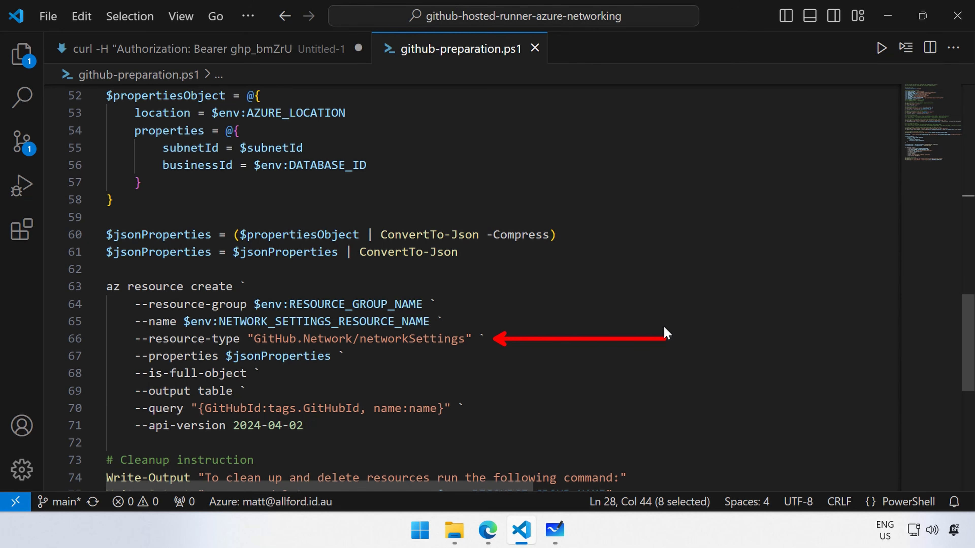
{"action": "key", "text": "Escape"}
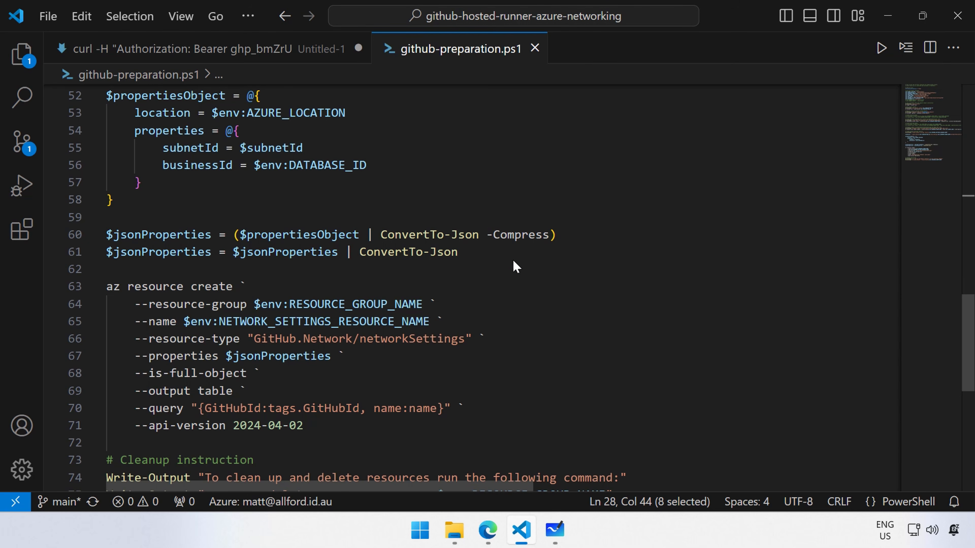
Step: Show the terminal and run .\github-preparation.ps1 in it
{"action": "left_click", "coordinate": [514, 261]}
{"action": "key", "text": "ctrl+grave"}
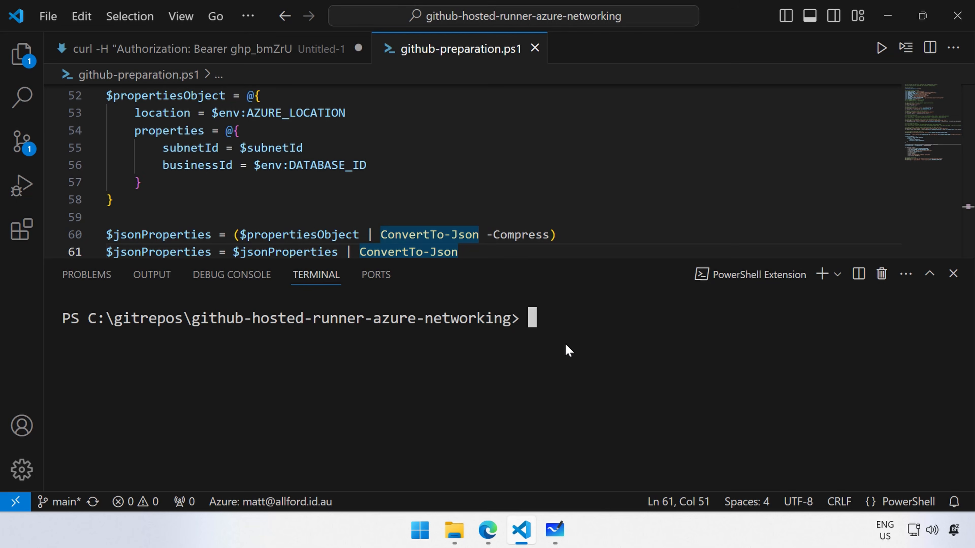
{"action": "type", "text": ".\\gi"}
{"action": "key", "text": "Right"}
{"action": "key", "text": "Return"}
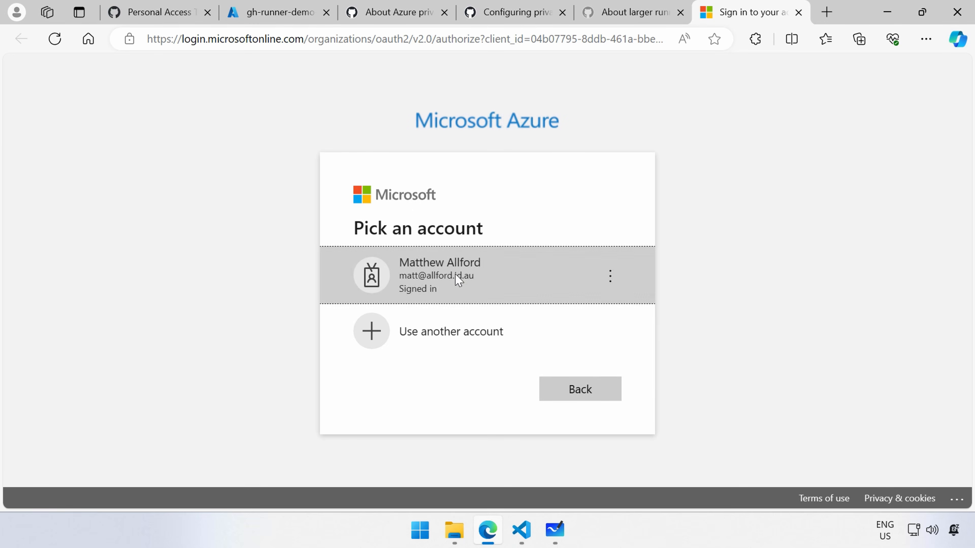
Step: Sign in to Azure with the already signed-in account, close the login page, and return to VS Code
{"action": "left_click", "coordinate": [453, 277]}
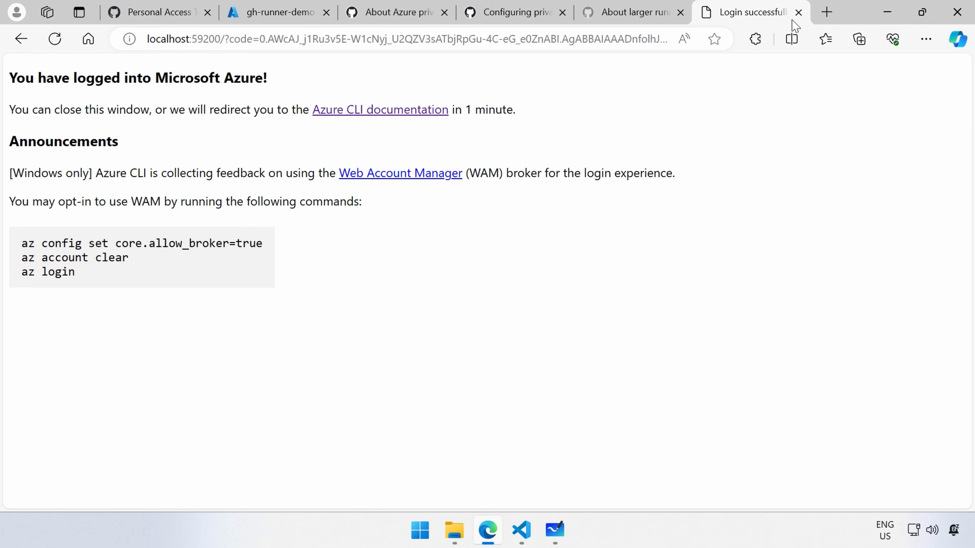
{"action": "left_click", "coordinate": [798, 12]}
{"action": "left_click", "coordinate": [886, 12]}
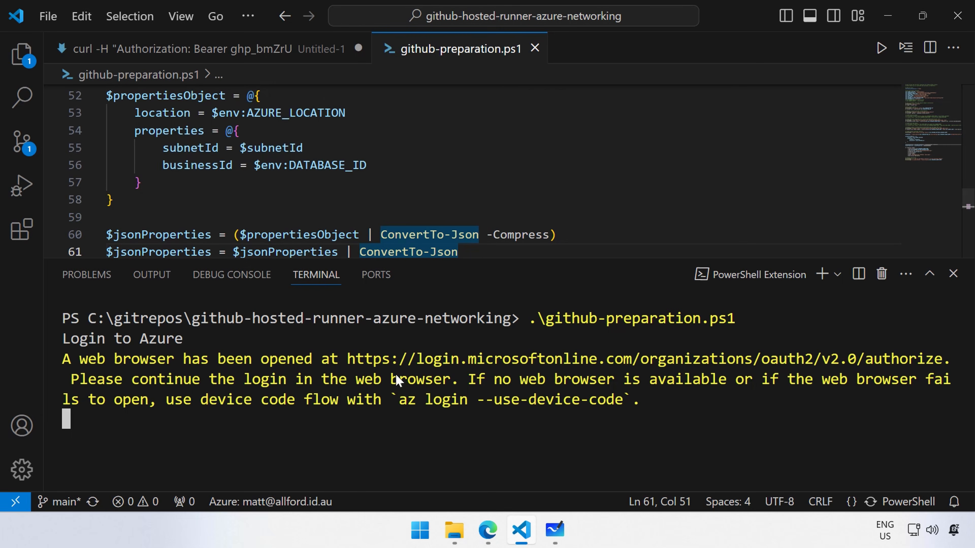
Step: Examine the script's JSON properties, az resource create command and cleanup instructions while it runs in the terminal
{"action": "left_click", "coordinate": [510, 200]}
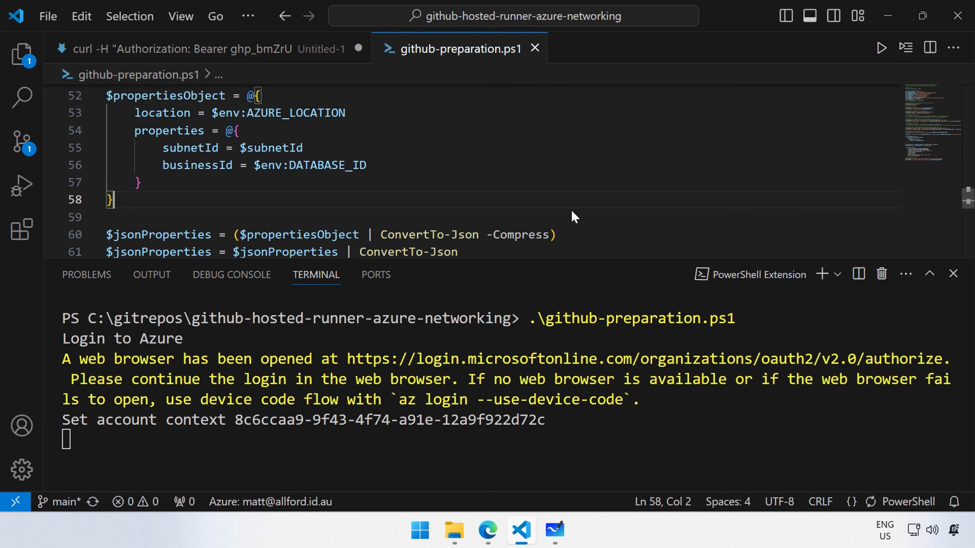
{"action": "scroll", "coordinate": [441, 203], "scroll_direction": "down", "scroll_amount": 1}
{"action": "scroll", "coordinate": [441, 204], "scroll_direction": "up", "scroll_amount": 4}
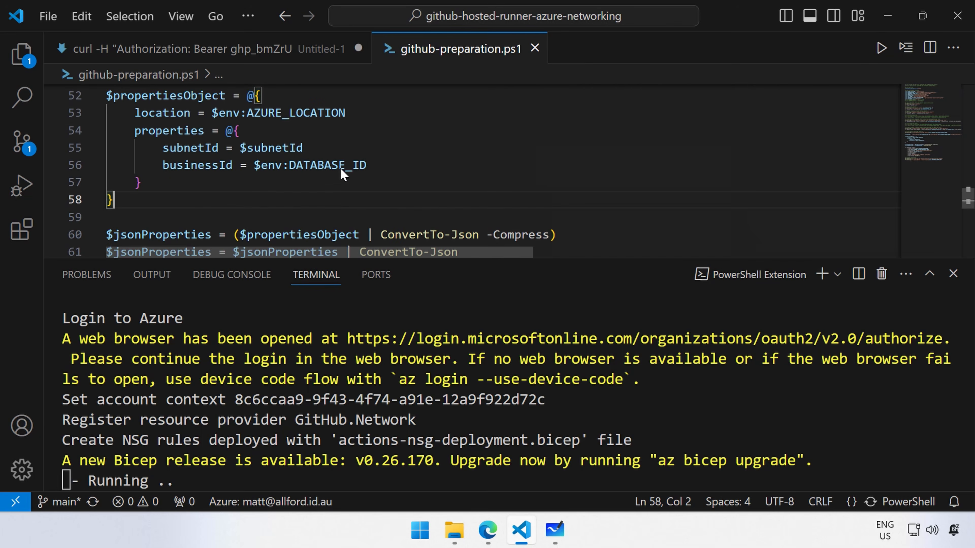
{"action": "scroll", "coordinate": [338, 169], "scroll_direction": "down", "scroll_amount": 3}
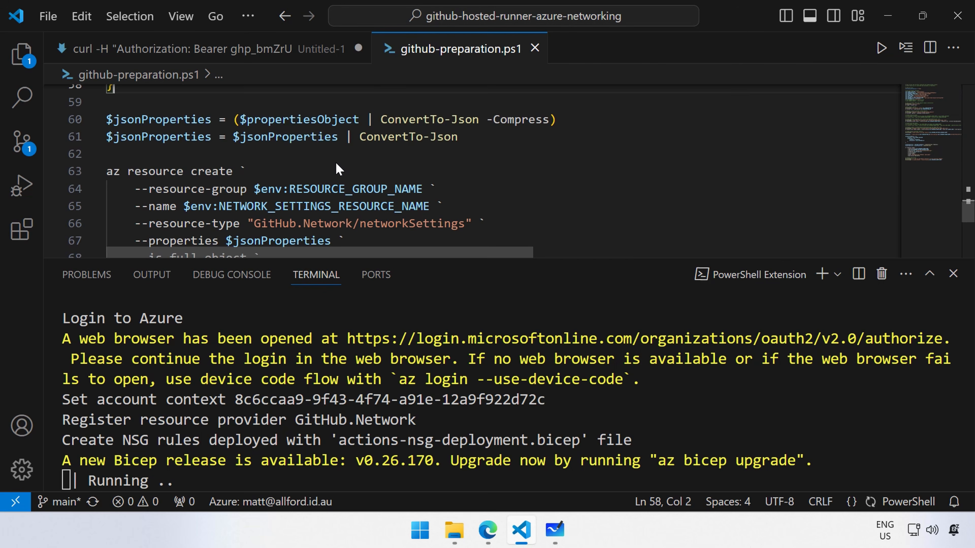
{"action": "scroll", "coordinate": [339, 168], "scroll_direction": "down", "scroll_amount": 4}
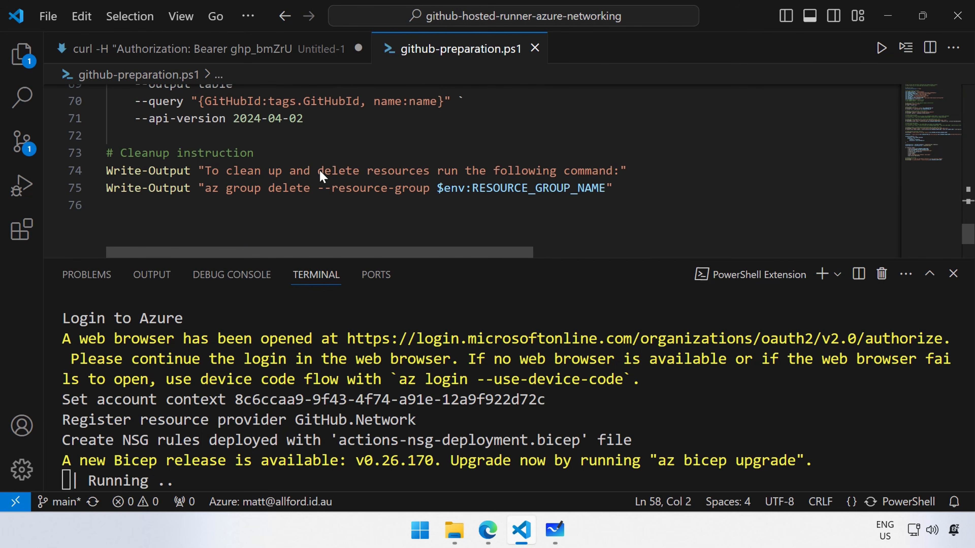
{"action": "scroll", "coordinate": [369, 221], "scroll_direction": "up", "scroll_amount": 1}
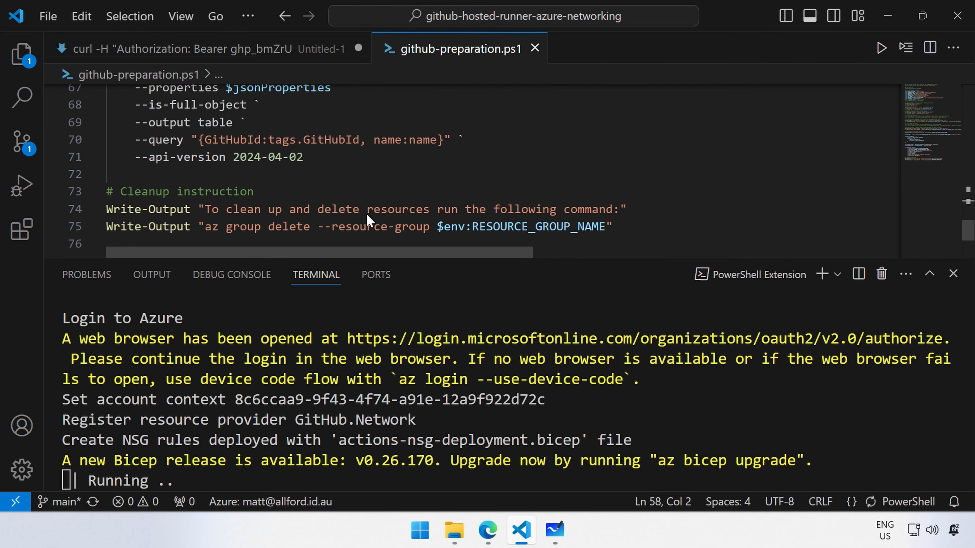
{"action": "scroll", "coordinate": [369, 221], "scroll_direction": "down", "scroll_amount": 2}
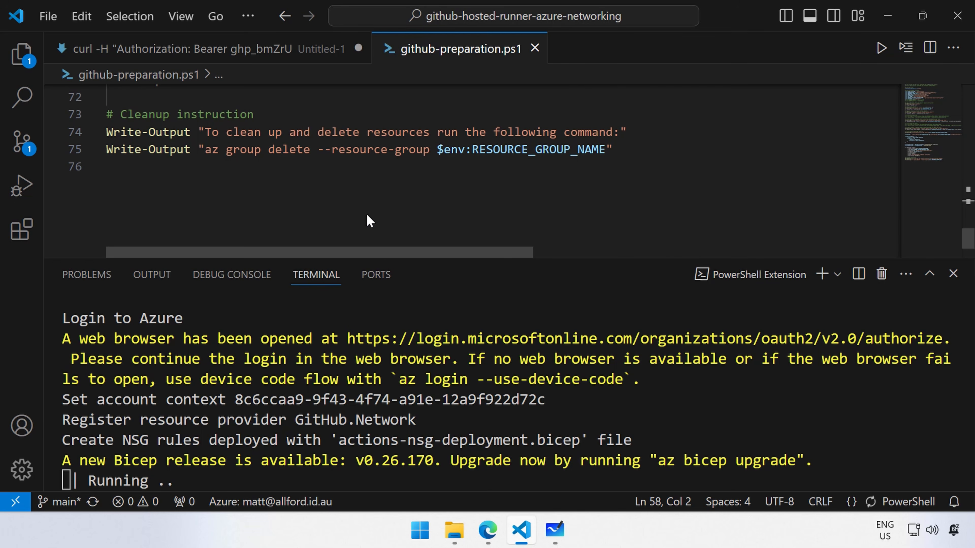
{"action": "scroll", "coordinate": [369, 221], "scroll_direction": "up", "scroll_amount": 4}
{"action": "scroll", "coordinate": [369, 221], "scroll_direction": "up", "scroll_amount": 6}
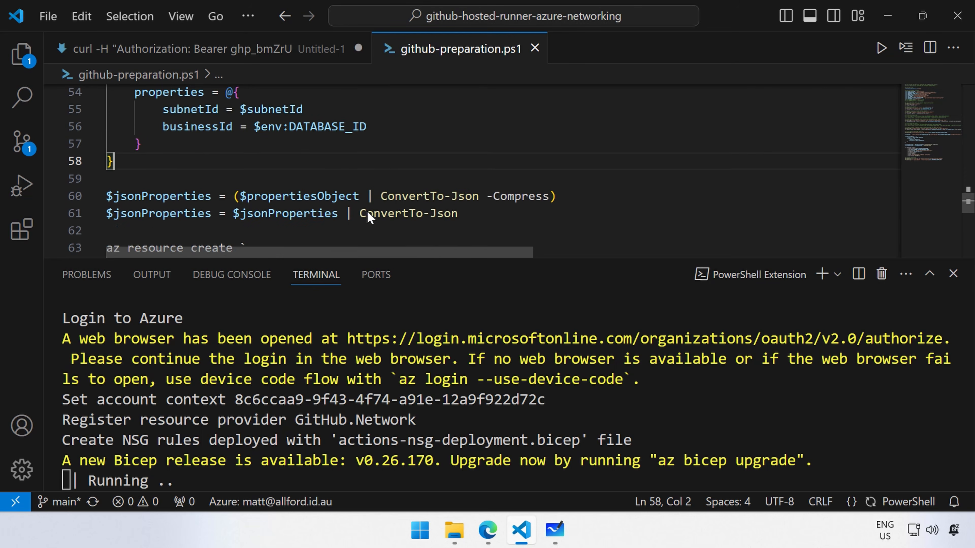
{"action": "scroll", "coordinate": [369, 218], "scroll_direction": "down", "scroll_amount": 5}
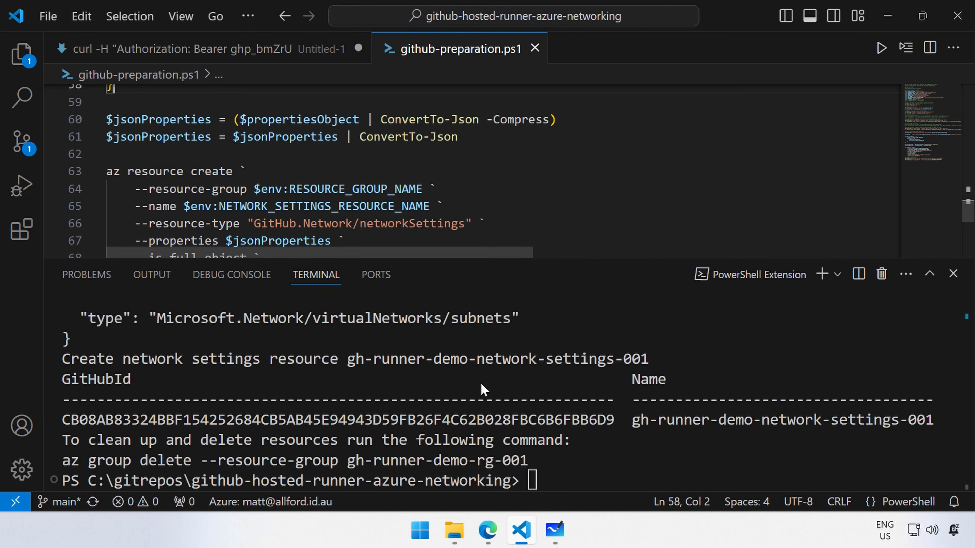
Step: Copy the GitHubId of the network settings resource from the script's terminal output and clear the terminal with cls
{"action": "double_click", "coordinate": [96, 382]}
{"action": "left_click_drag", "start_coordinate": [266, 363], "coordinate": [131, 363]}
{"action": "double_click", "coordinate": [216, 420]}
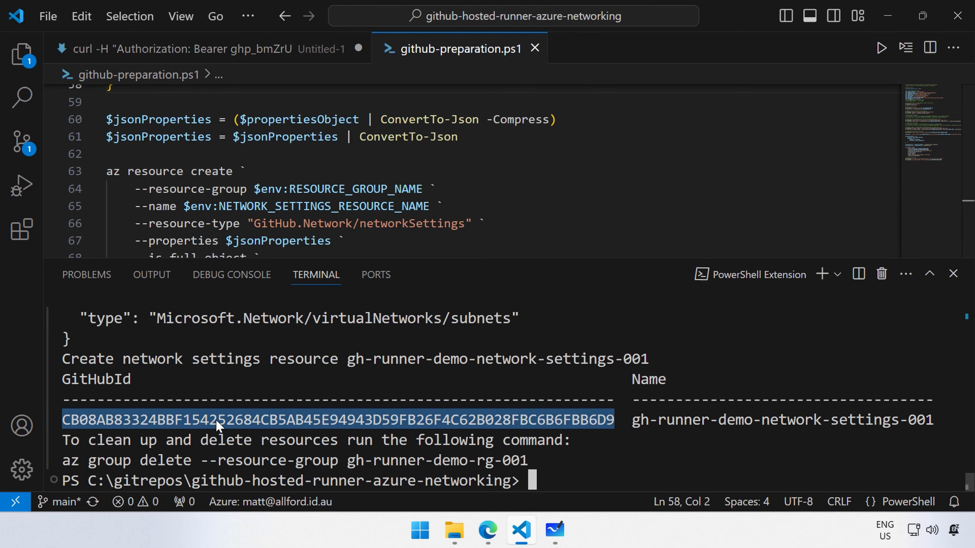
{"action": "key", "text": "ctrl+c"}
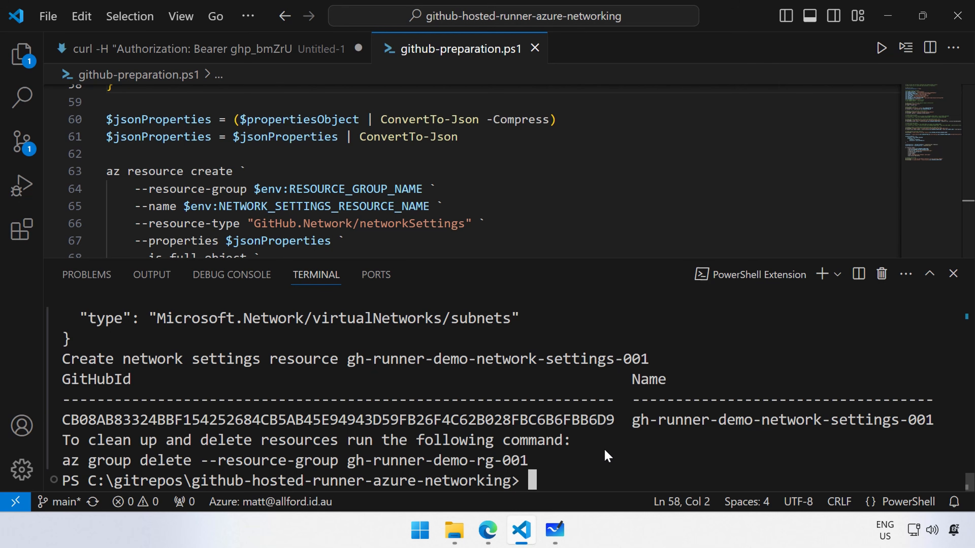
{"action": "type", "text": "cls"}
{"action": "key", "text": "Return"}
Step: Switch to the Azure portal in Edge, refresh the gh-runner-demo-rg-001 resource group and show its hidden resource types
{"action": "left_click", "coordinate": [495, 530]}
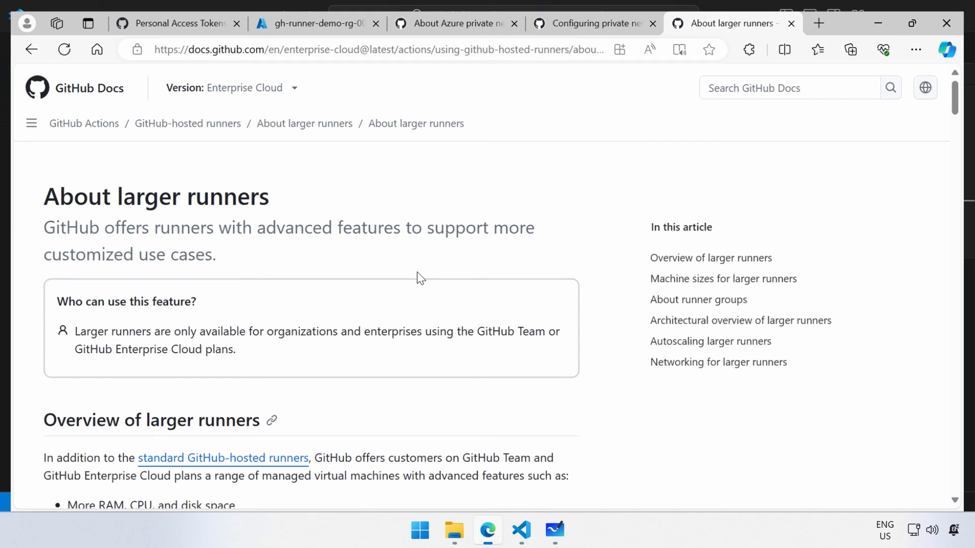
{"action": "left_click", "coordinate": [319, 17]}
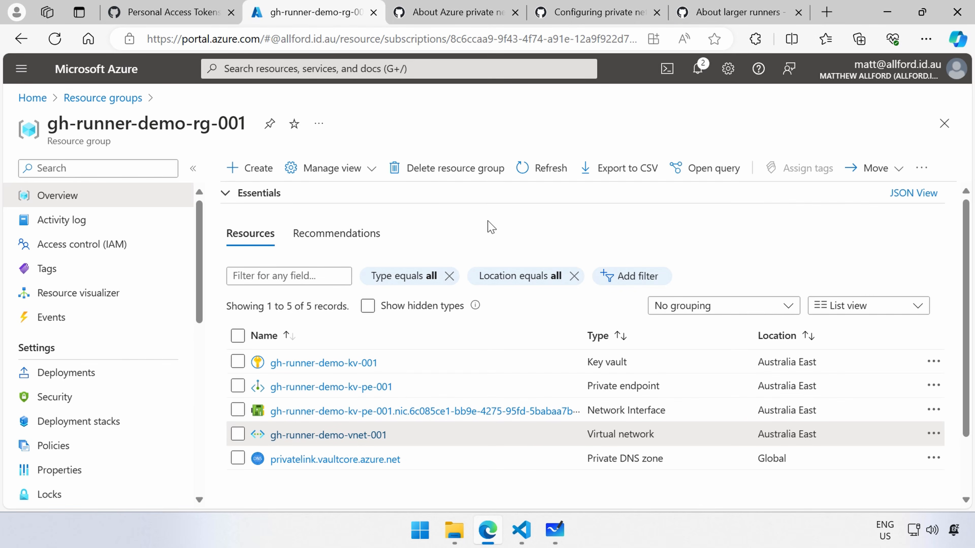
{"action": "left_click", "coordinate": [559, 166]}
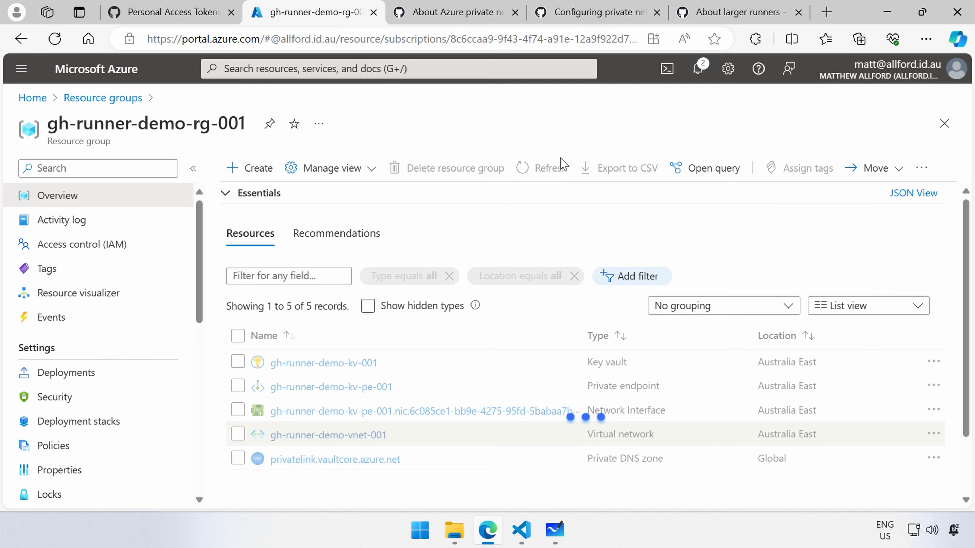
{"action": "left_click", "coordinate": [376, 306]}
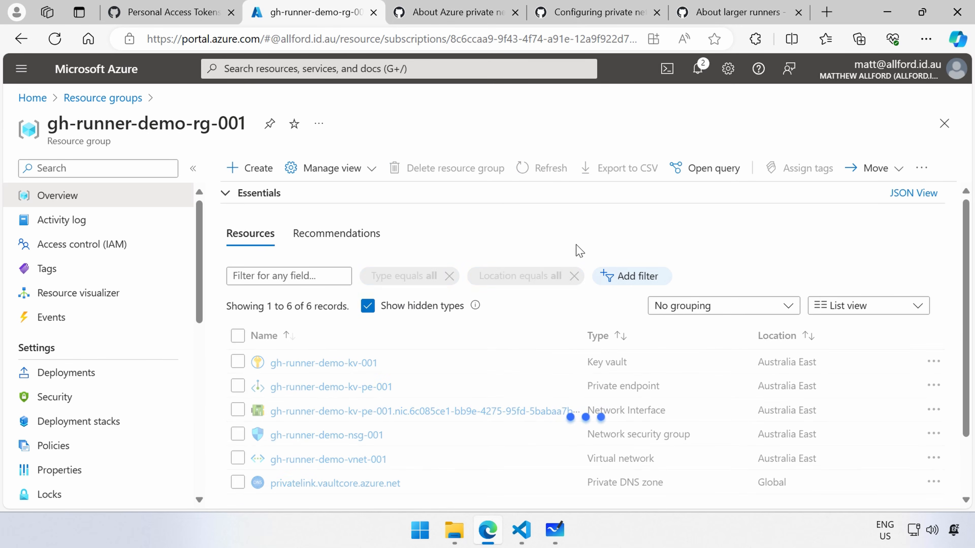
{"action": "scroll", "coordinate": [474, 257], "scroll_direction": "down", "scroll_amount": 2}
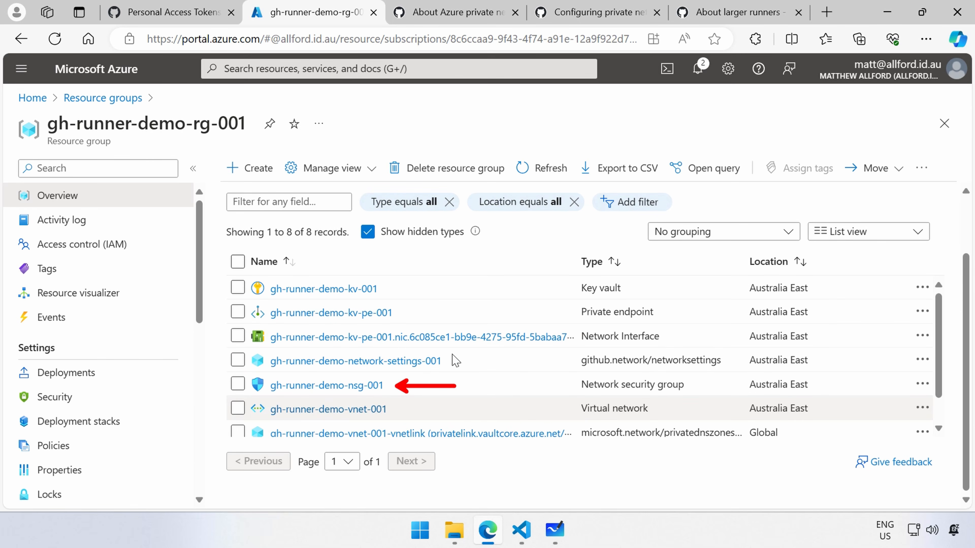
Step: Inspect the Subnet Id and Business Id properties of gh-runner-demo-network-settings-001, and return to the resource group
{"action": "mouse_move", "coordinate": [244, 349]}
{"action": "left_mouse_down"}
{"action": "mouse_move", "coordinate": [752, 389]}
{"action": "mouse_move", "coordinate": [744, 382]}
{"action": "left_mouse_up"}
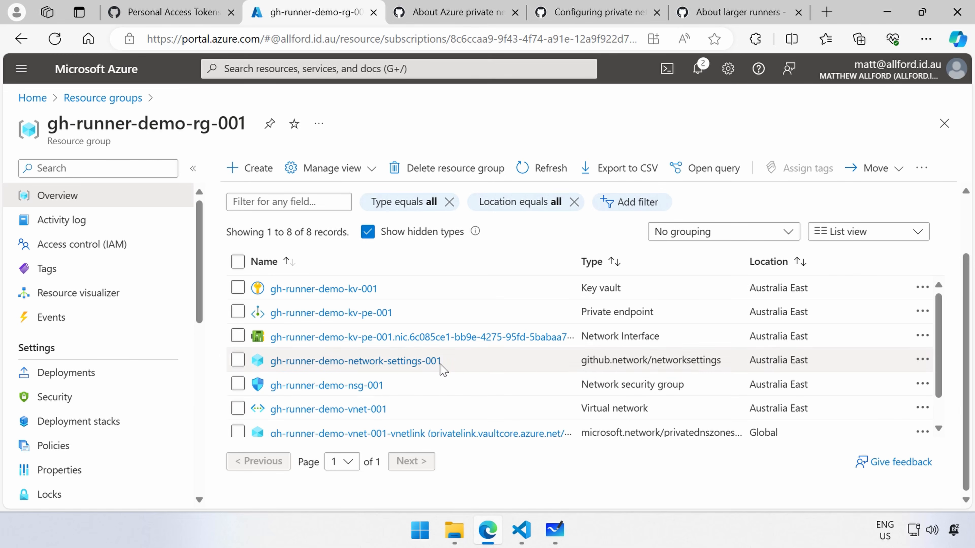
{"action": "left_click", "coordinate": [413, 361]}
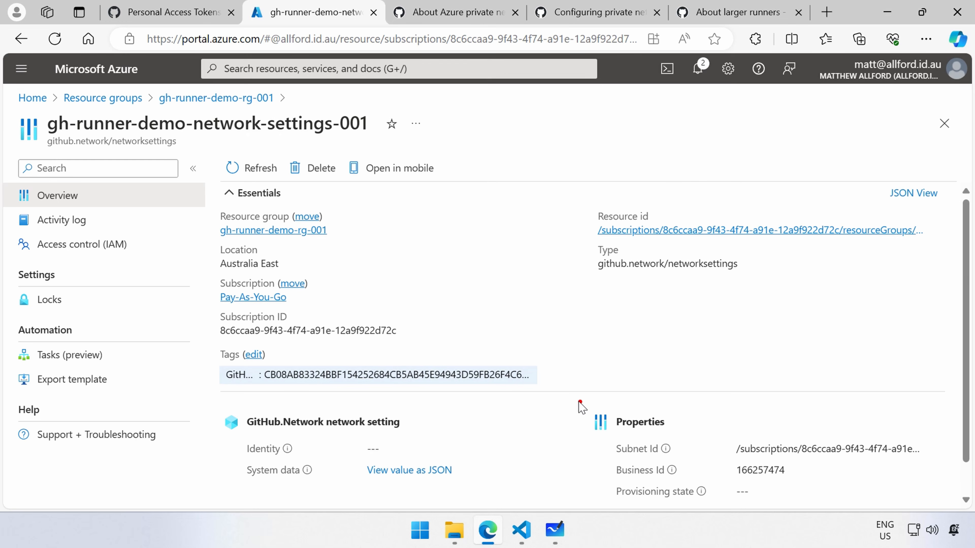
{"action": "mouse_move", "coordinate": [578, 399]}
{"action": "left_mouse_down"}
{"action": "mouse_move", "coordinate": [952, 497]}
{"action": "mouse_move", "coordinate": [949, 488]}
{"action": "left_mouse_up"}
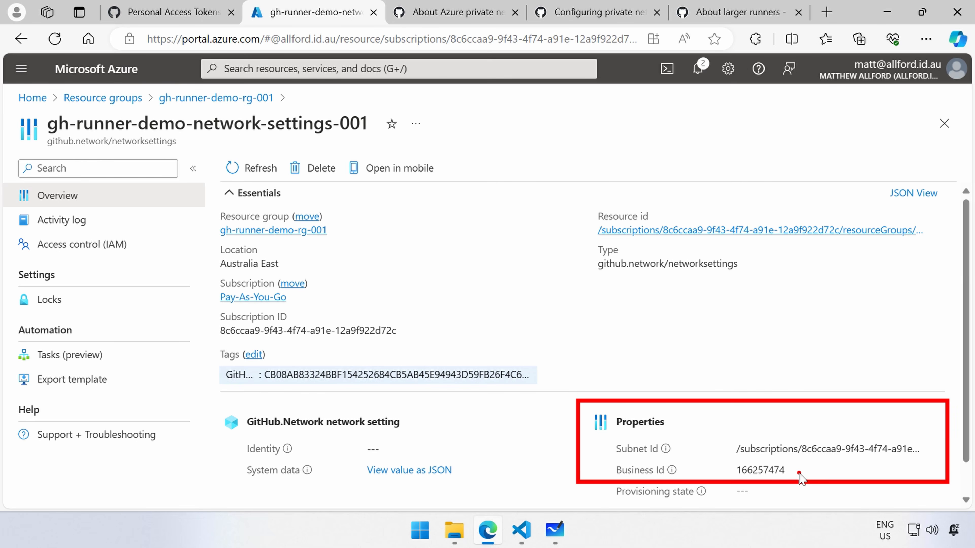
{"action": "mouse_move", "coordinate": [800, 478]}
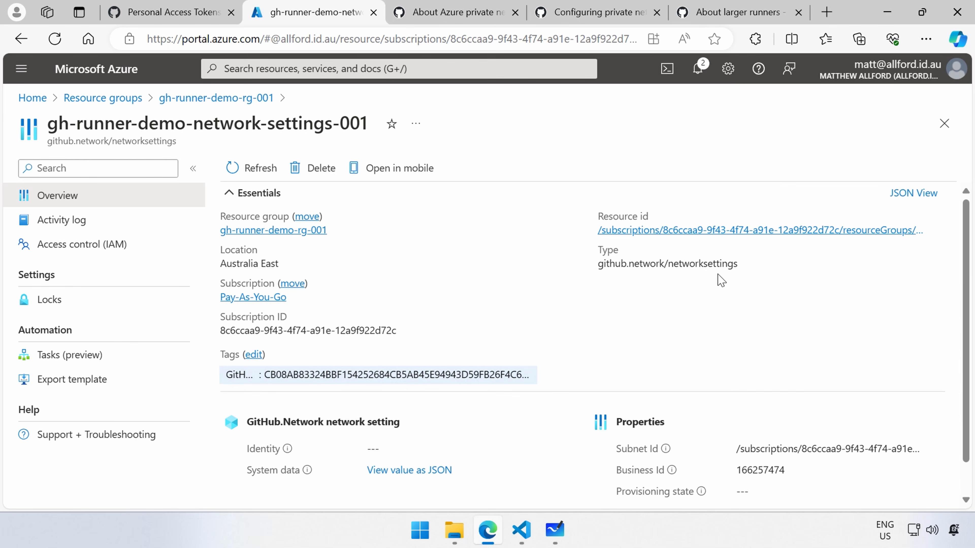
{"action": "left_click", "coordinate": [263, 98]}
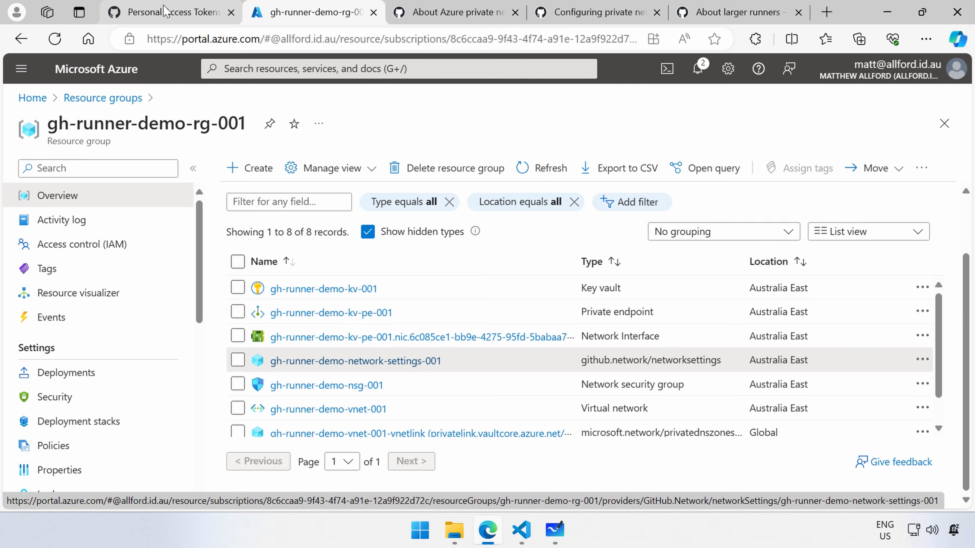
Step: Switch to the GitHub developer settings page for classic personal access tokens
{"action": "left_click", "coordinate": [163, 11]}
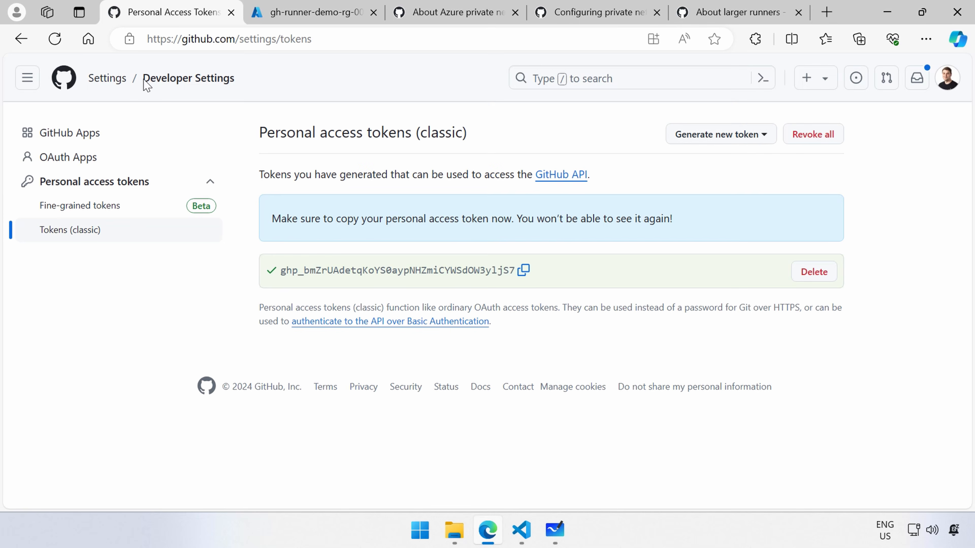
Step: Open the organization's Hosted compute networking settings
{"action": "left_click", "coordinate": [73, 82]}
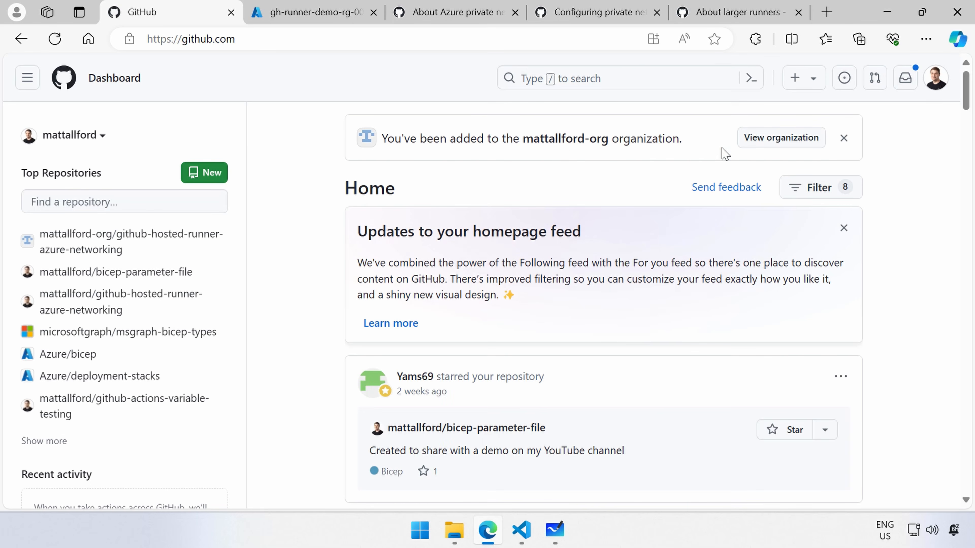
{"action": "left_click", "coordinate": [755, 146]}
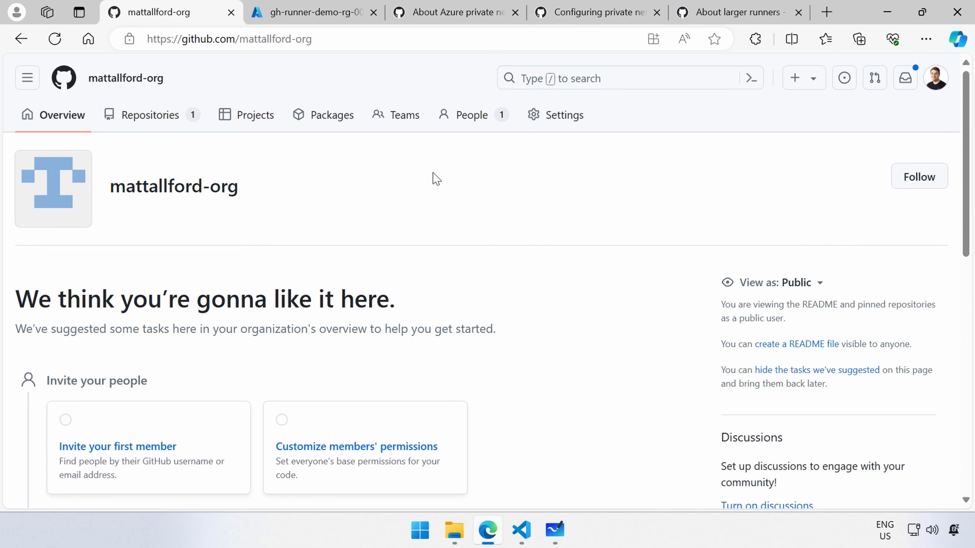
{"action": "left_click", "coordinate": [561, 117]}
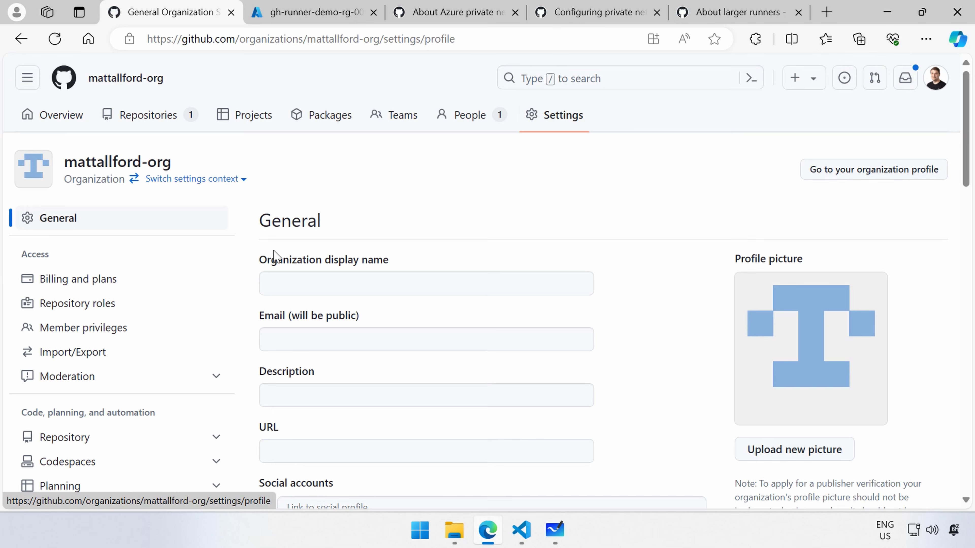
{"action": "scroll", "coordinate": [126, 288], "scroll_direction": "down", "scroll_amount": 3}
{"action": "scroll", "coordinate": [126, 288], "scroll_direction": "down", "scroll_amount": 6}
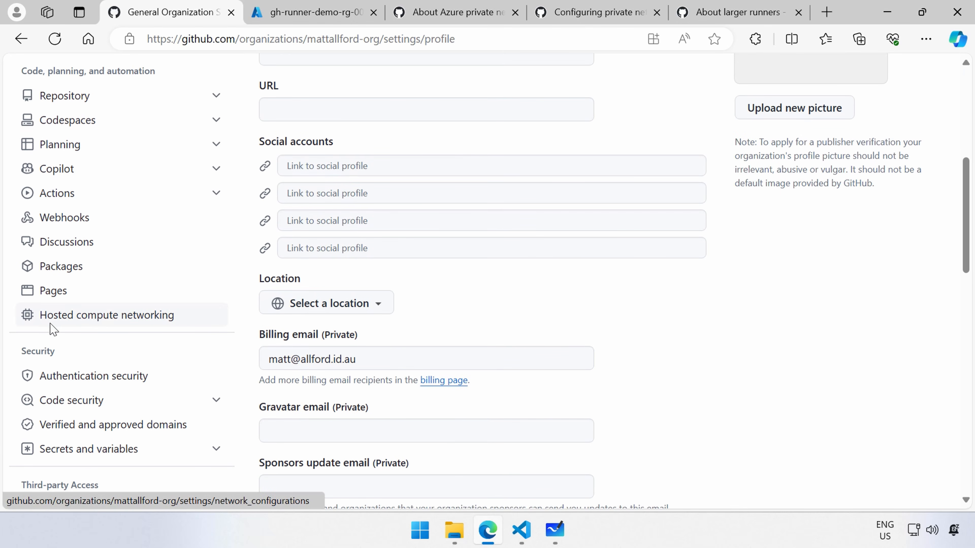
{"action": "left_click", "coordinate": [100, 319]}
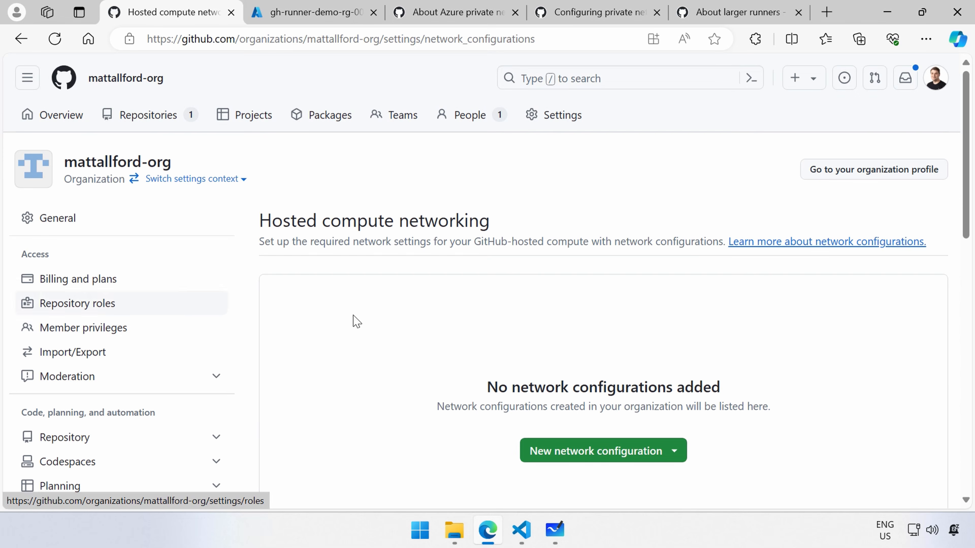
{"action": "scroll", "coordinate": [412, 325], "scroll_direction": "down", "scroll_amount": 1}
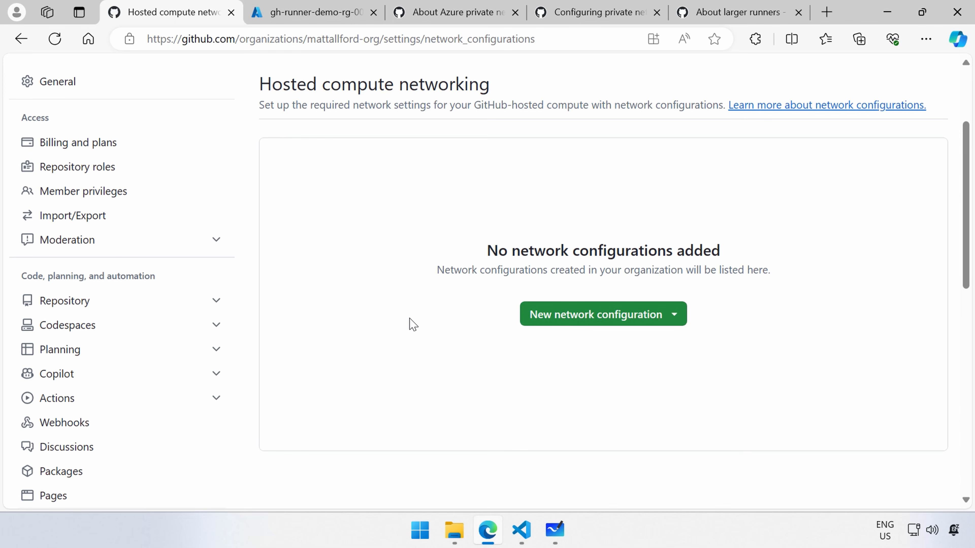
Step: Start a new Azure private network configuration named azure-vnet-runner-integration
{"action": "left_click", "coordinate": [646, 318]}
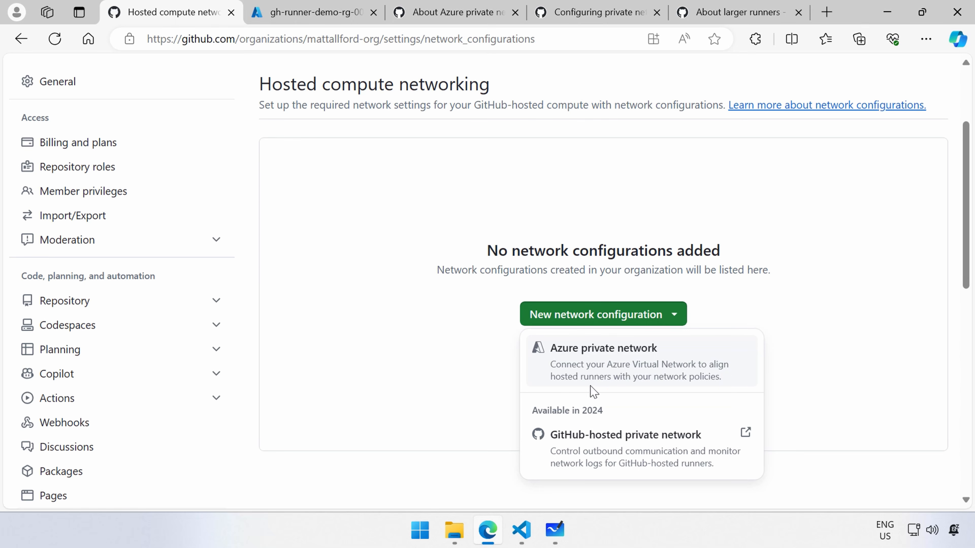
{"action": "left_click", "coordinate": [711, 377]}
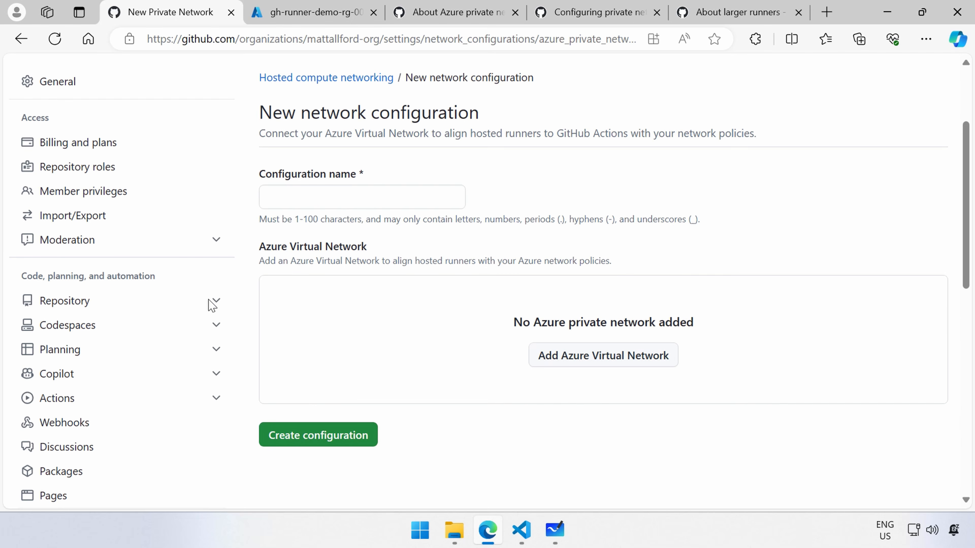
{"action": "left_click", "coordinate": [403, 204]}
{"action": "type", "text": "azure-vnet-runner-integration"}
{"action": "left_click", "coordinate": [563, 209]}
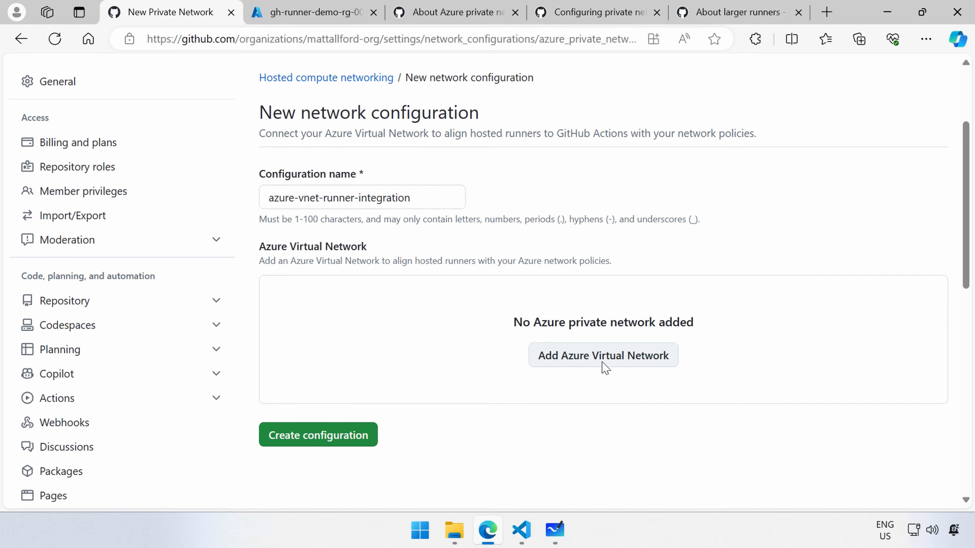
Step: Begin adding an Azure Virtual Network to the configuration by pasting the copied network settings resource ID
{"action": "left_click", "coordinate": [575, 357]}
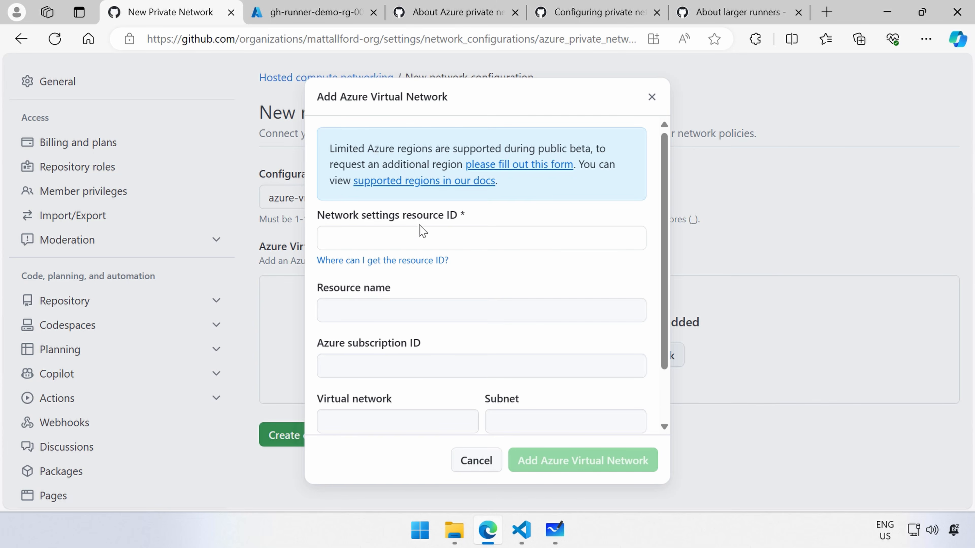
{"action": "left_click", "coordinate": [459, 239]}
{"action": "key", "text": "ctrl+v"}
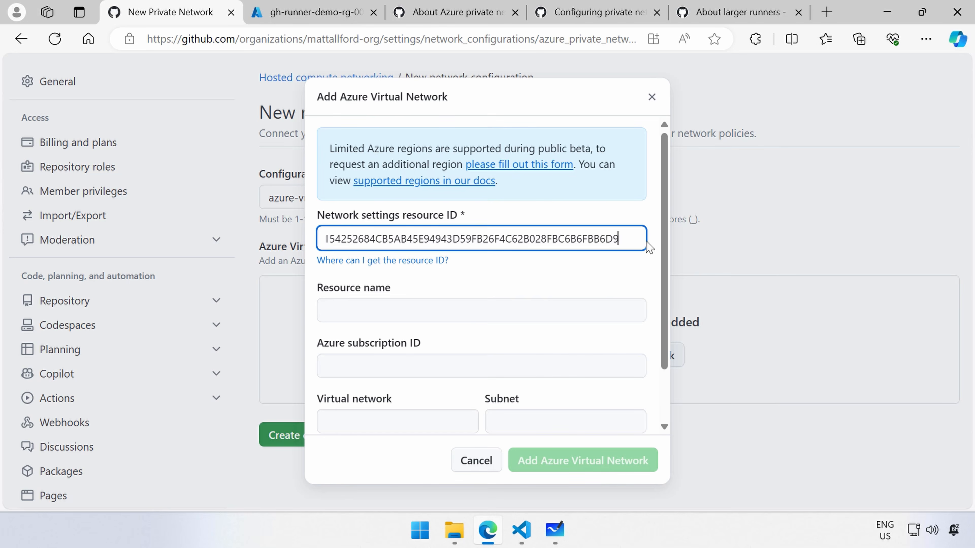
{"action": "left_click", "coordinate": [533, 527]}
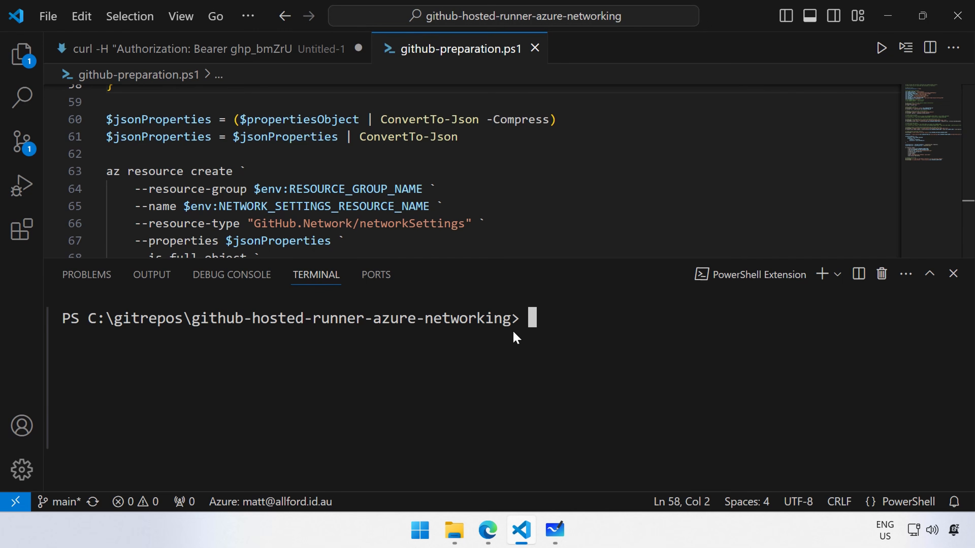
{"action": "left_click", "coordinate": [889, 16]}
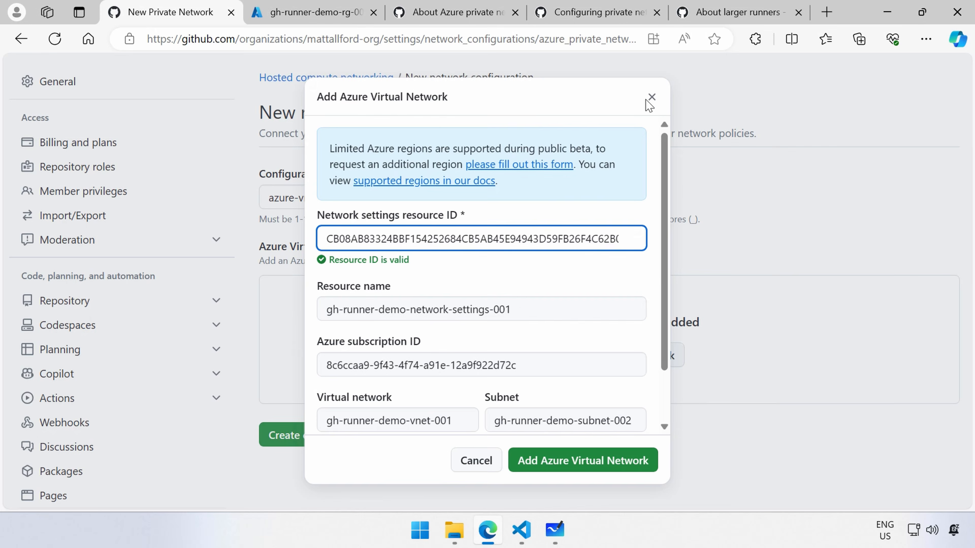
Step: Review the network details, add the gh-runner-demo-network-settings-001 virtual network, and create the configuration
{"action": "left_click", "coordinate": [550, 253]}
{"action": "left_click", "coordinate": [486, 246]}
{"action": "left_click", "coordinate": [499, 262]}
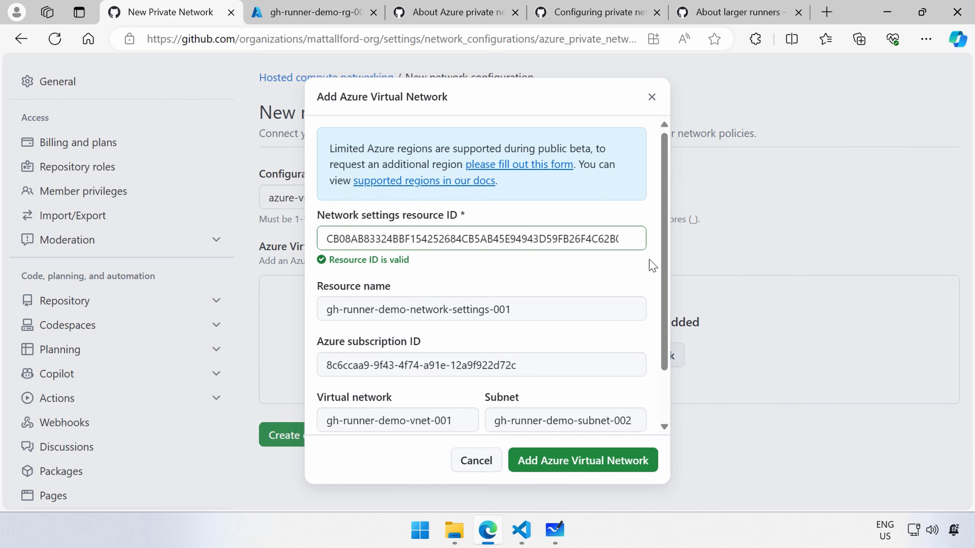
{"action": "scroll", "coordinate": [670, 281], "scroll_direction": "down", "scroll_amount": 2}
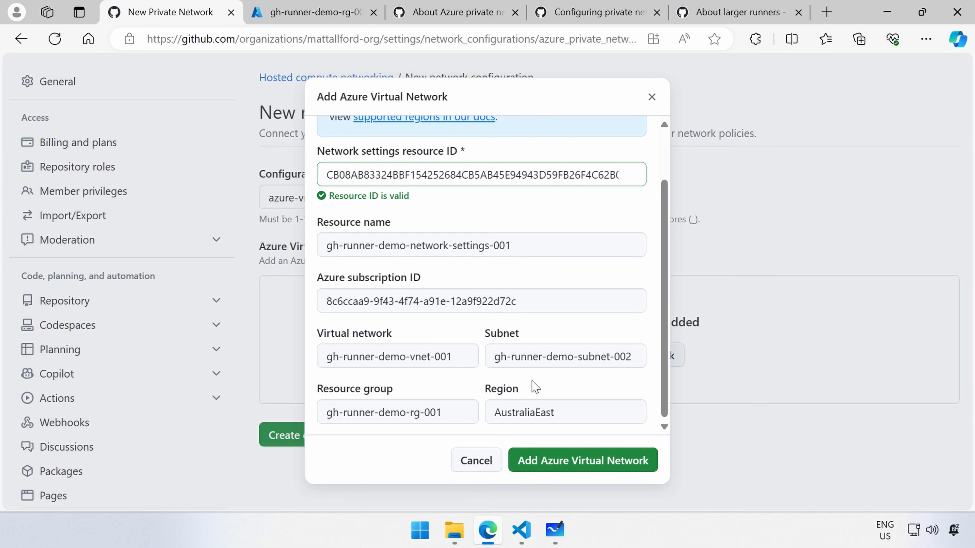
{"action": "scroll", "coordinate": [602, 367], "scroll_direction": "up", "scroll_amount": 2}
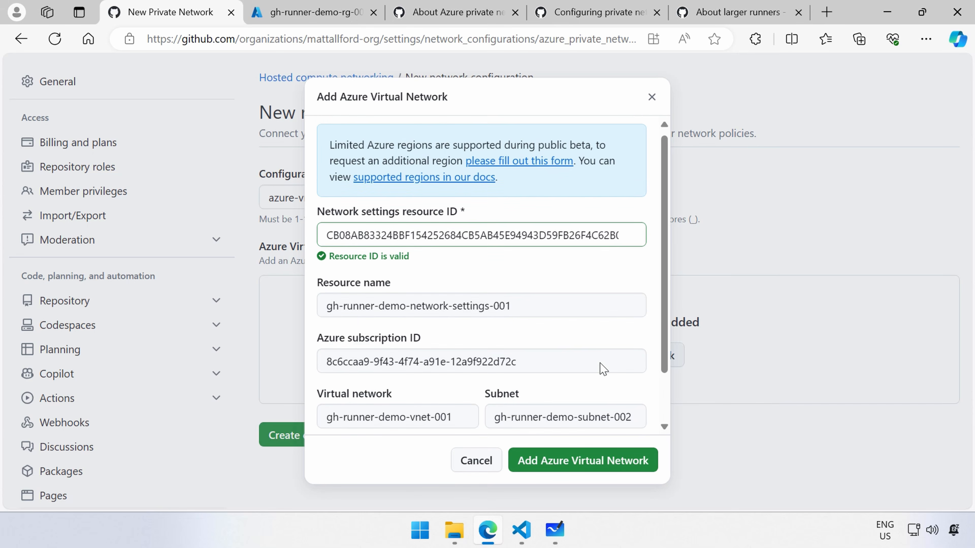
{"action": "left_click", "coordinate": [562, 465]}
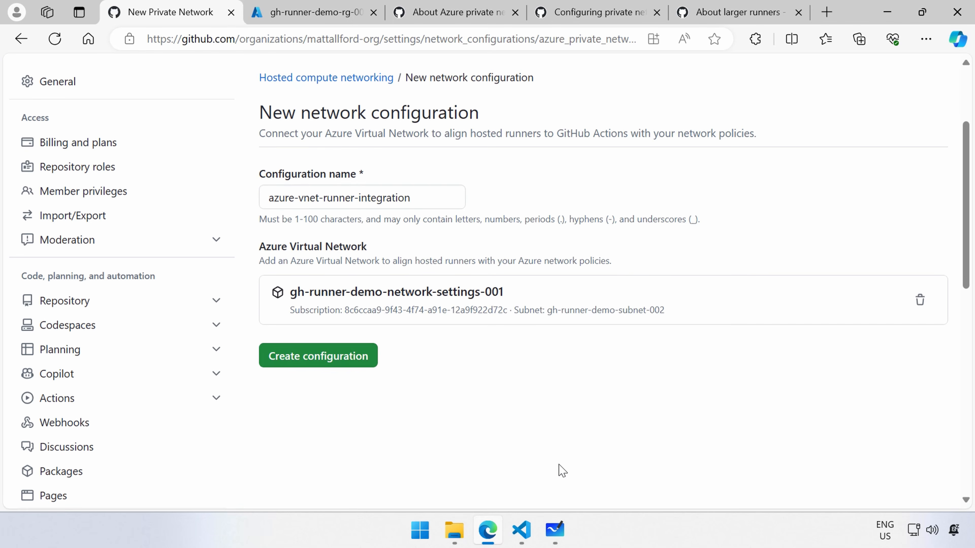
{"action": "left_click", "coordinate": [333, 364]}
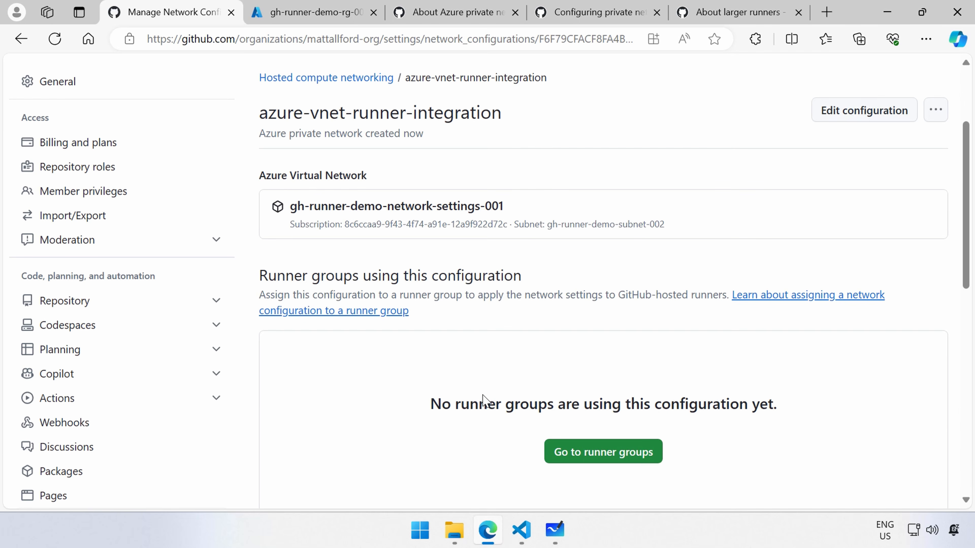
Step: Go to the runner groups and examine the Default group's repository access, workflow access, network configuration and runners
{"action": "scroll", "coordinate": [514, 420], "scroll_direction": "down", "scroll_amount": 2}
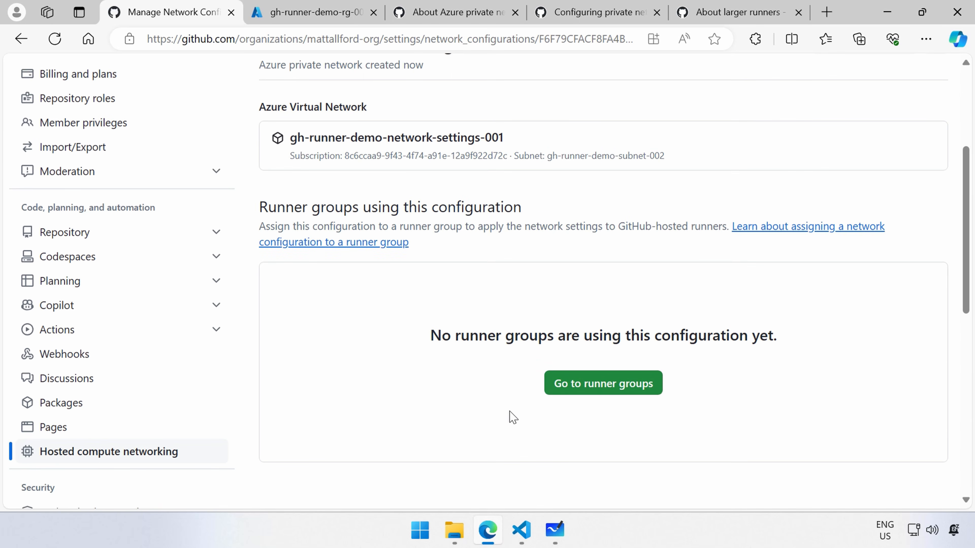
{"action": "left_click", "coordinate": [612, 389]}
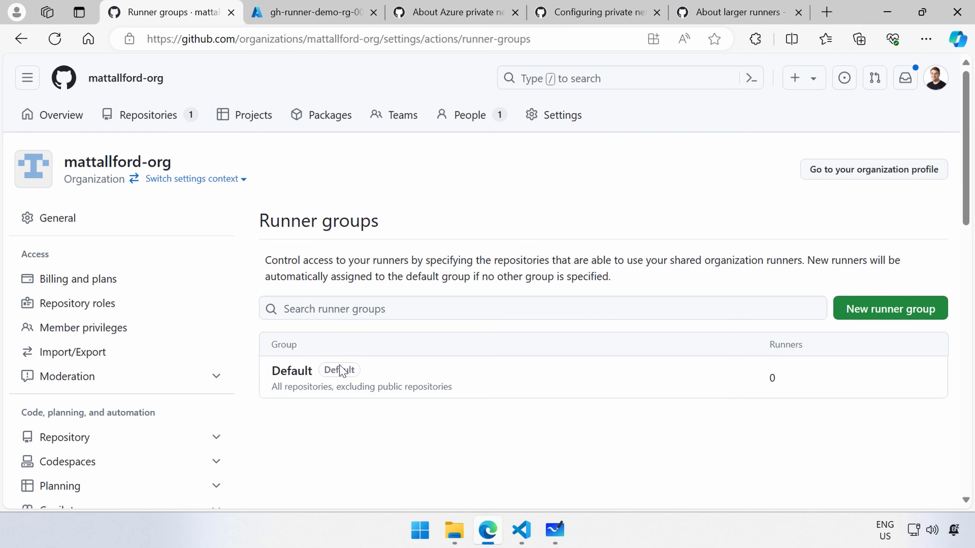
{"action": "left_click", "coordinate": [285, 380]}
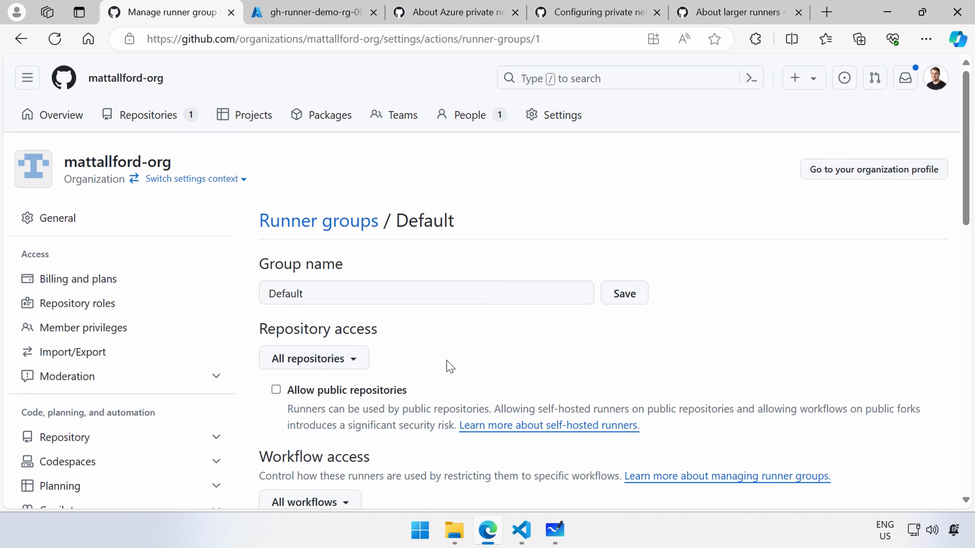
{"action": "scroll", "coordinate": [723, 342], "scroll_direction": "down", "scroll_amount": 3}
{"action": "scroll", "coordinate": [723, 342], "scroll_direction": "down", "scroll_amount": 9}
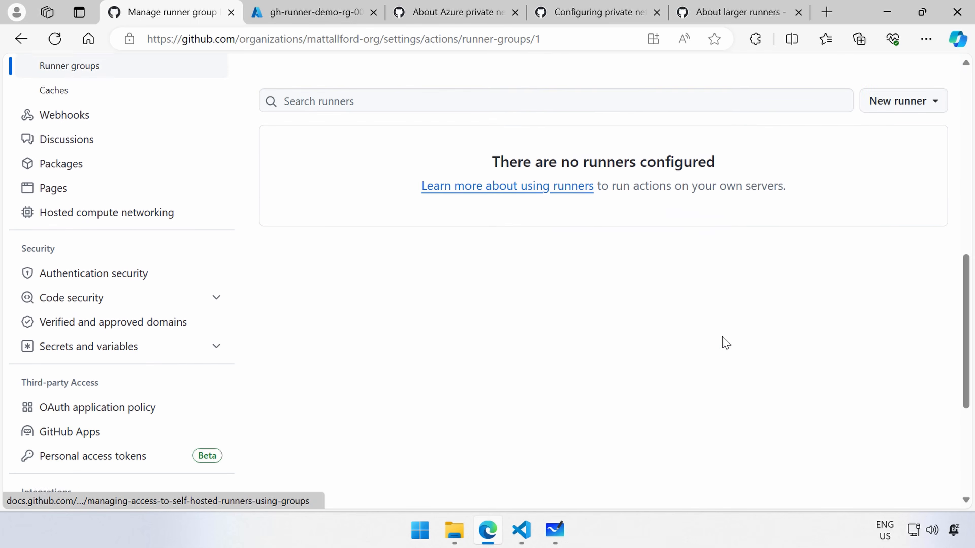
{"action": "scroll", "coordinate": [723, 341], "scroll_direction": "up", "scroll_amount": 7}
{"action": "scroll", "coordinate": [723, 341], "scroll_direction": "up", "scroll_amount": 2}
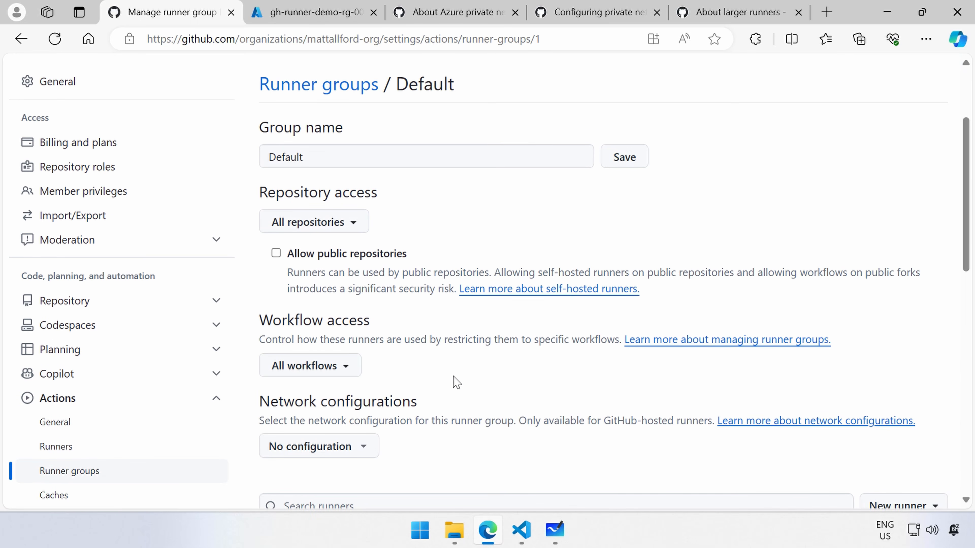
{"action": "scroll", "coordinate": [429, 410], "scroll_direction": "up", "scroll_amount": 2}
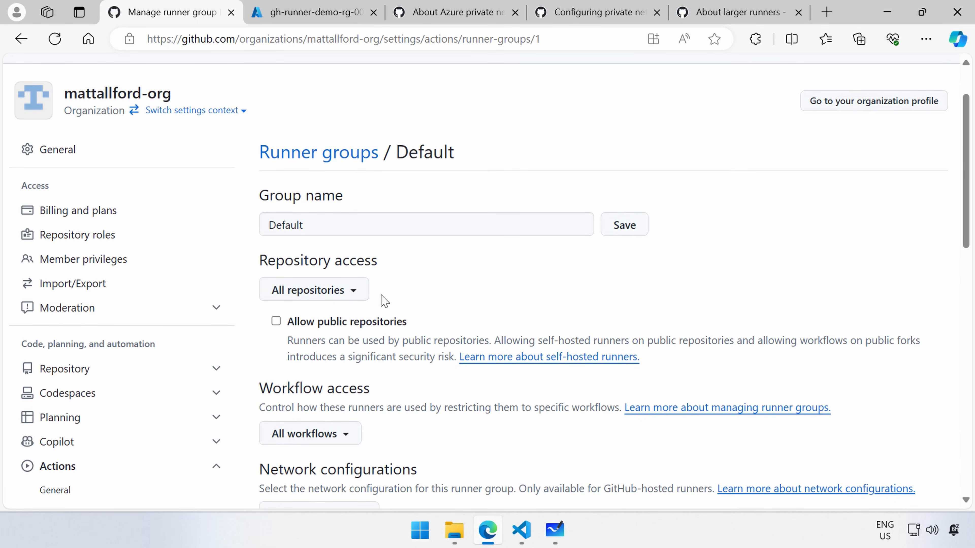
{"action": "scroll", "coordinate": [396, 345], "scroll_direction": "down", "scroll_amount": 4}
{"action": "scroll", "coordinate": [396, 343], "scroll_direction": "up", "scroll_amount": 2}
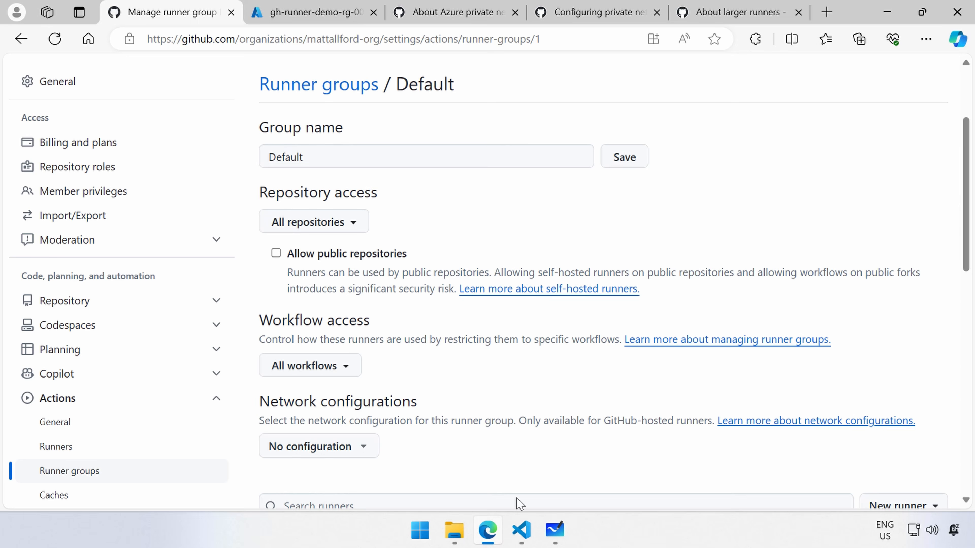
Step: Switch to Visual Studio Code and check the runs-on value of the retrieve-secret job in azure_key_vault.yml
{"action": "left_click", "coordinate": [521, 530]}
{"action": "left_click", "coordinate": [23, 56]}
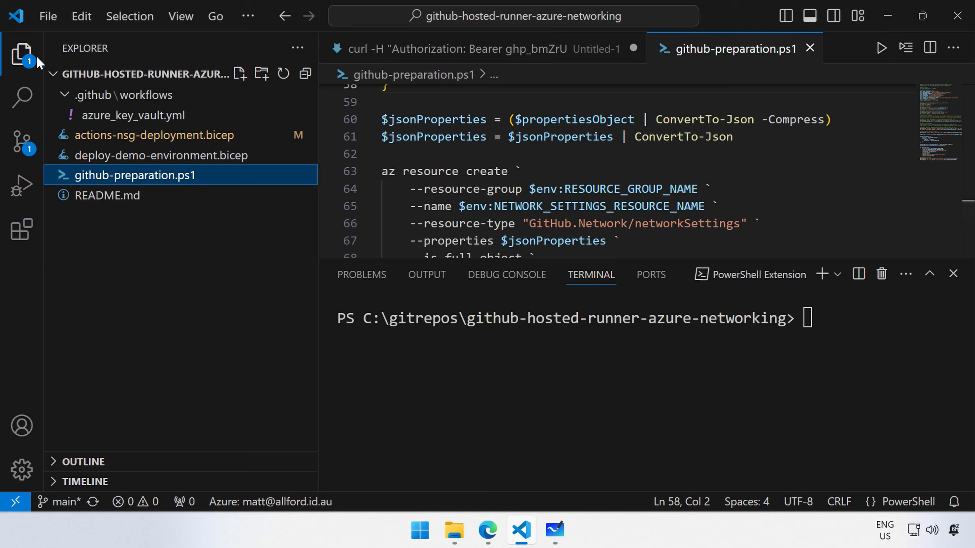
{"action": "left_click", "coordinate": [118, 115]}
{"action": "scroll", "coordinate": [434, 203], "scroll_direction": "down", "scroll_amount": 2}
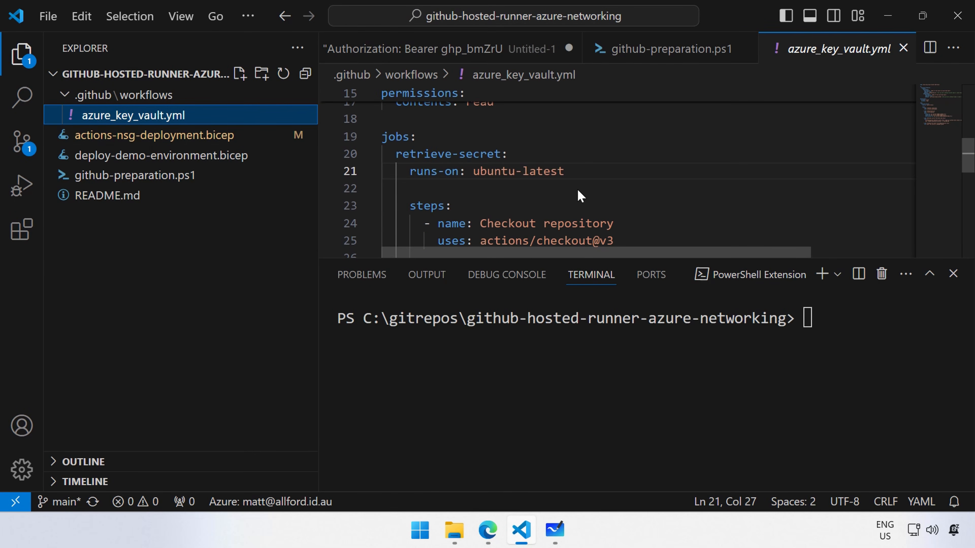
{"action": "left_click_drag", "start_coordinate": [590, 176], "coordinate": [461, 171]}
{"action": "left_click", "coordinate": [557, 174]}
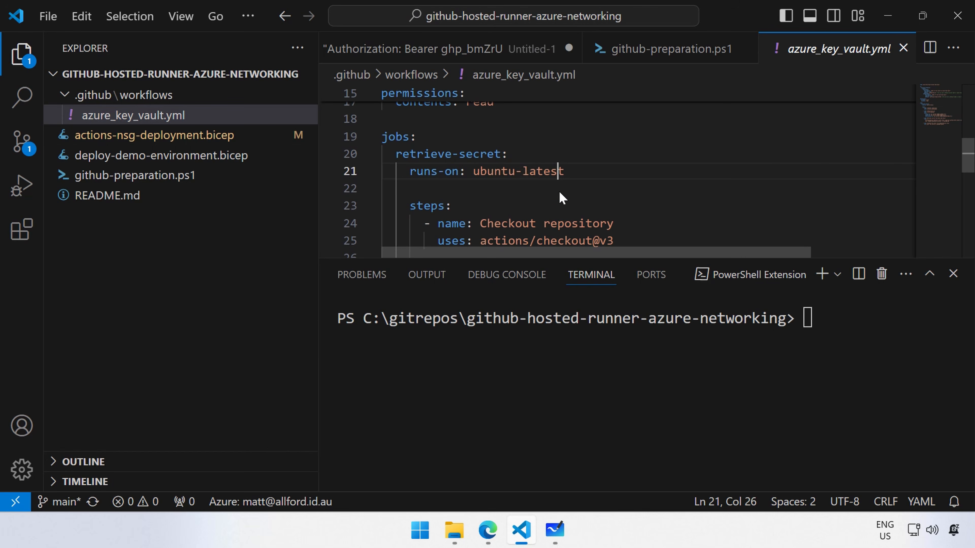
Step: Return to GitHub in the browser and start a new runner group named azure-vnet-runner-group
{"action": "left_click", "coordinate": [523, 531]}
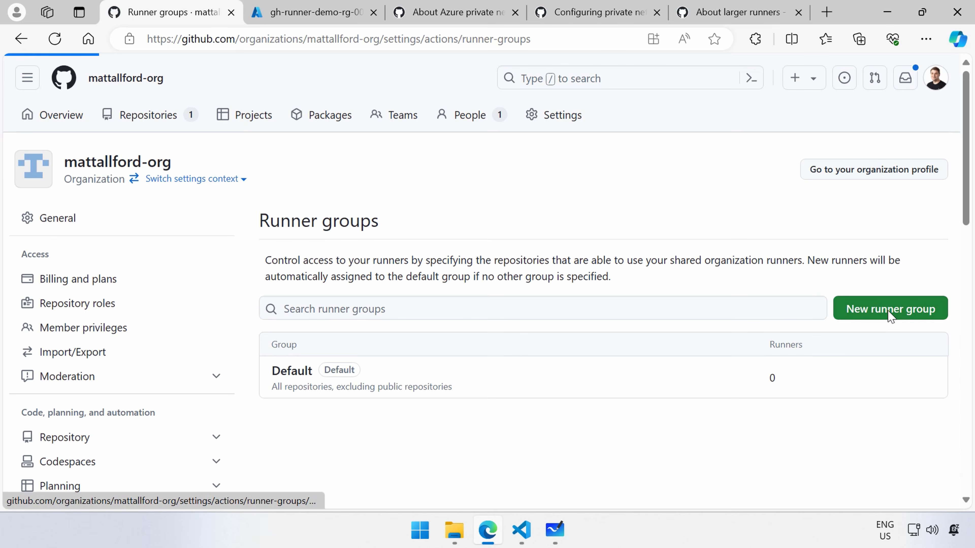
{"action": "left_click", "coordinate": [890, 309]}
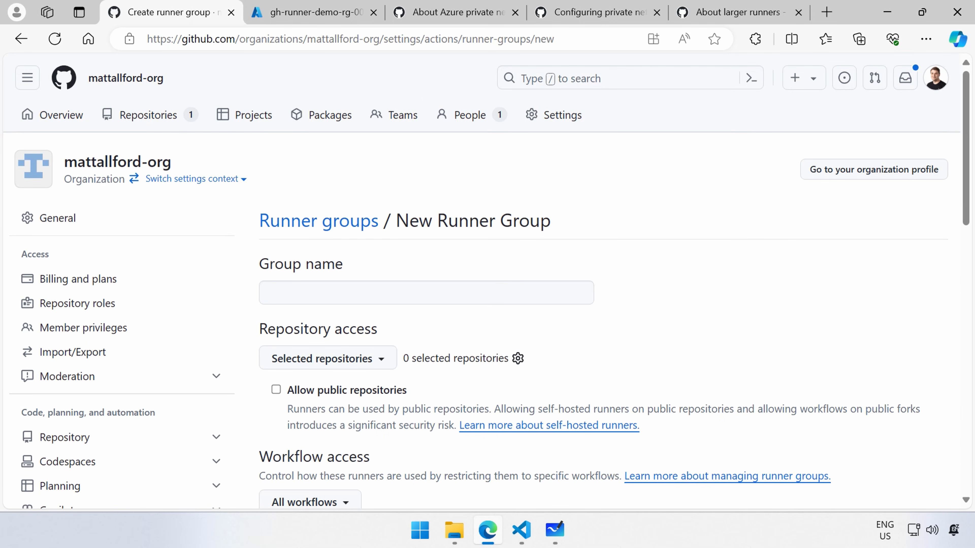
{"action": "left_click", "coordinate": [384, 294]}
{"action": "type", "text": "azure-vnet-runner-group"}
{"action": "left_click", "coordinate": [632, 307]}
{"action": "scroll", "coordinate": [606, 313], "scroll_direction": "down", "scroll_amount": 3}
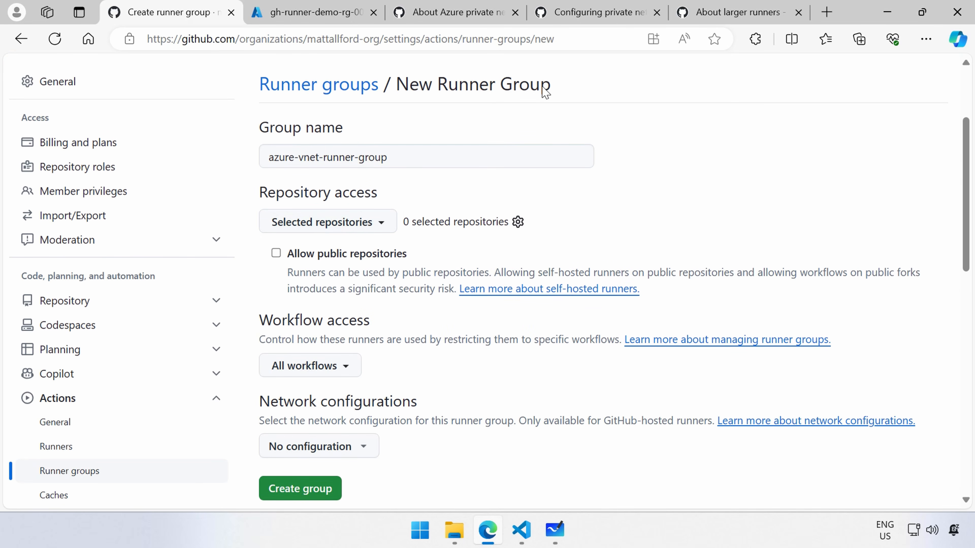
{"action": "left_click", "coordinate": [380, 226]}
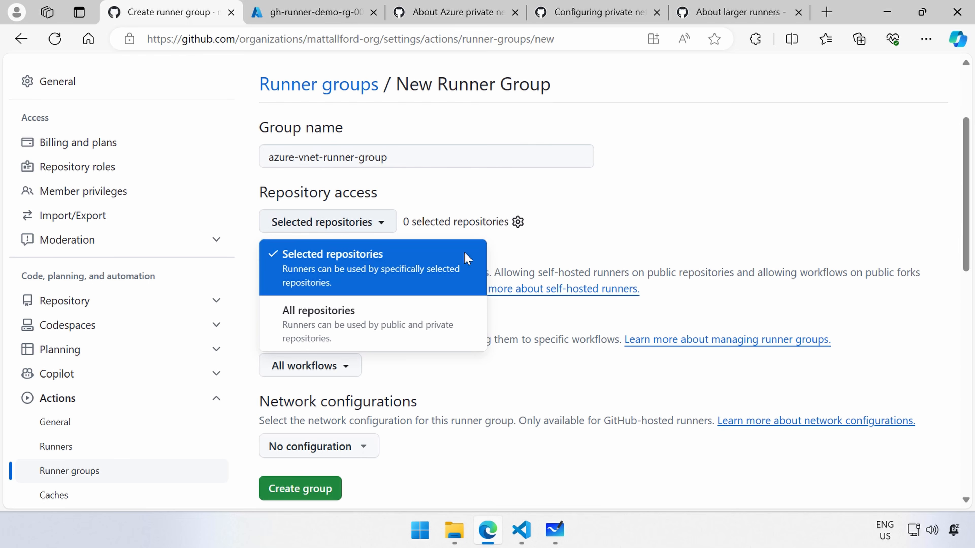
{"action": "left_click", "coordinate": [337, 274]}
{"action": "left_click", "coordinate": [518, 222]}
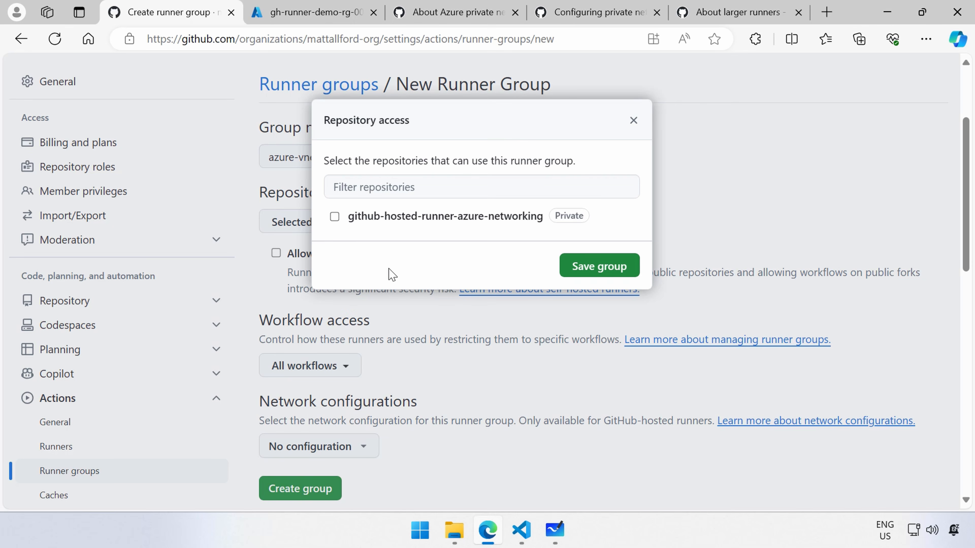
{"action": "left_click", "coordinate": [633, 120]}
Step: Set the new runner group's repository access to All repositories
{"action": "left_click", "coordinate": [384, 222]}
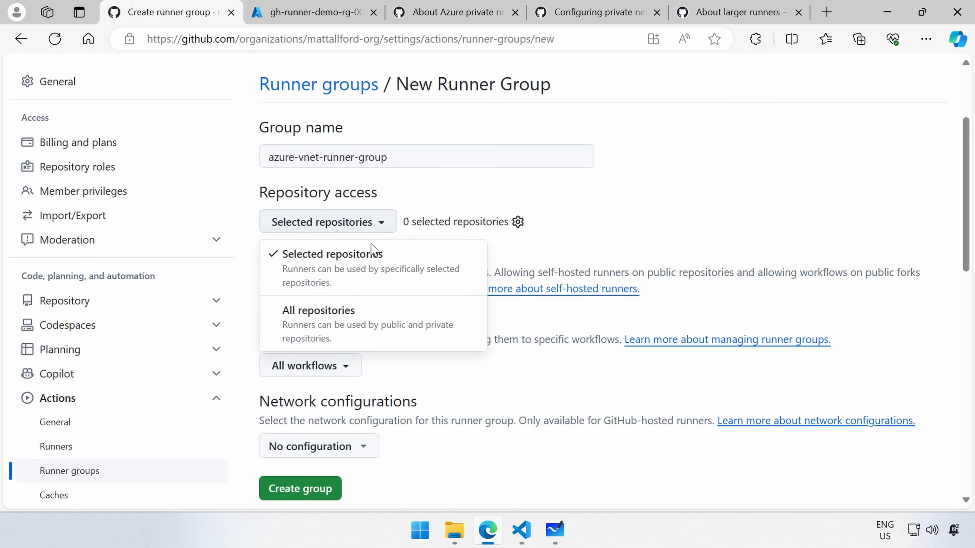
{"action": "left_click", "coordinate": [323, 318]}
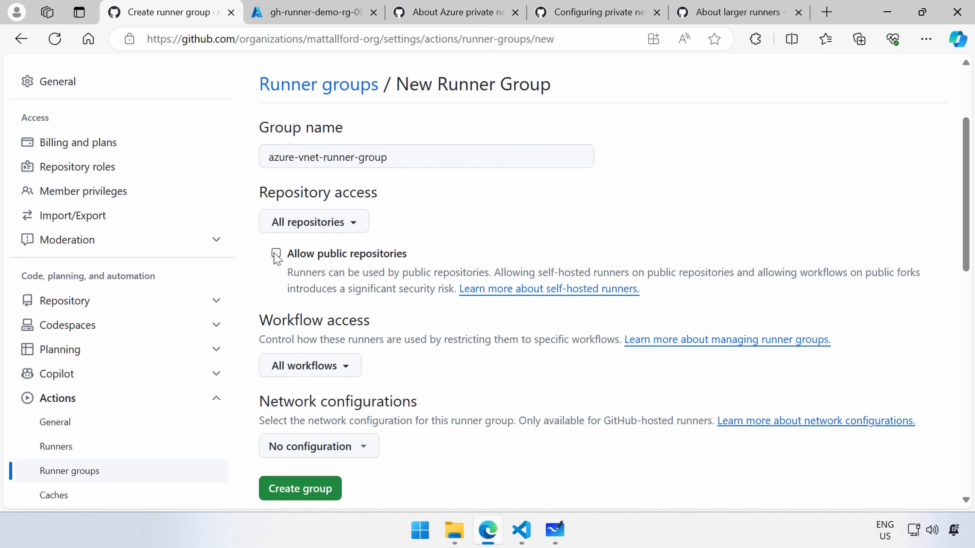
Step: Restrict the new runner group's repository access to the selected repository github-hosted-runner-azure-networking
{"action": "left_click", "coordinate": [343, 261]}
{"action": "left_click", "coordinate": [347, 226]}
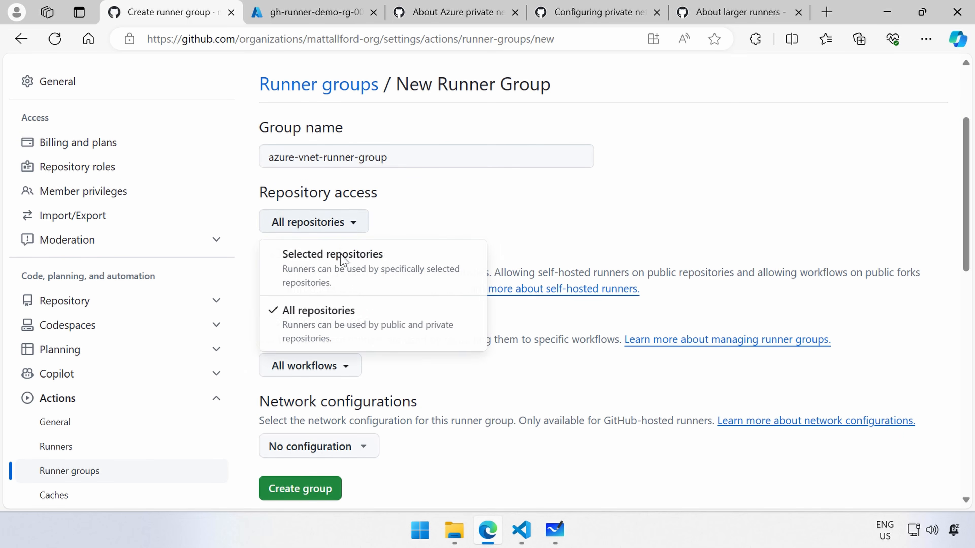
{"action": "left_click", "coordinate": [338, 265]}
{"action": "left_click", "coordinate": [517, 222]}
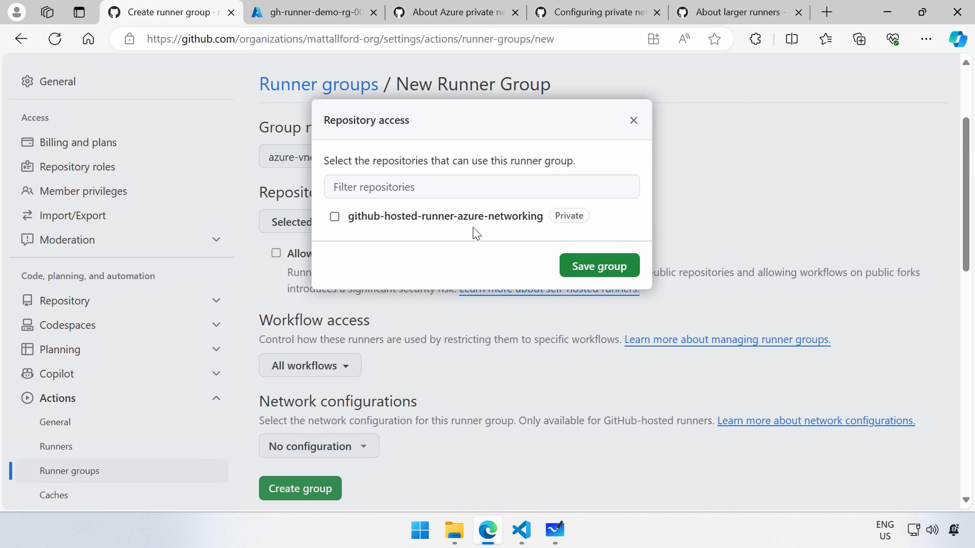
{"action": "left_click", "coordinate": [334, 216]}
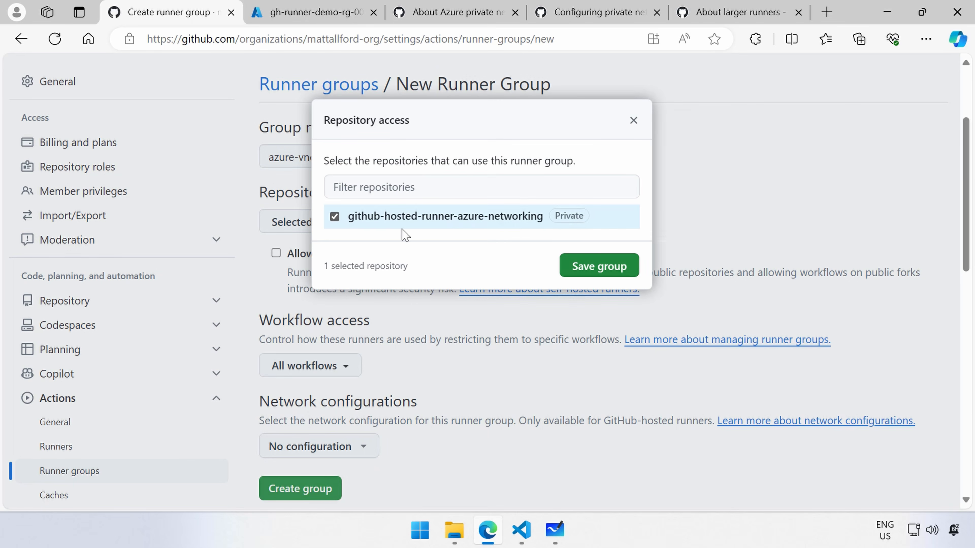
{"action": "left_click", "coordinate": [597, 266]}
Step: Assign the azure-vnet-runner-integration network configuration to the runner group and create the group
{"action": "scroll", "coordinate": [509, 234], "scroll_direction": "down", "scroll_amount": 3}
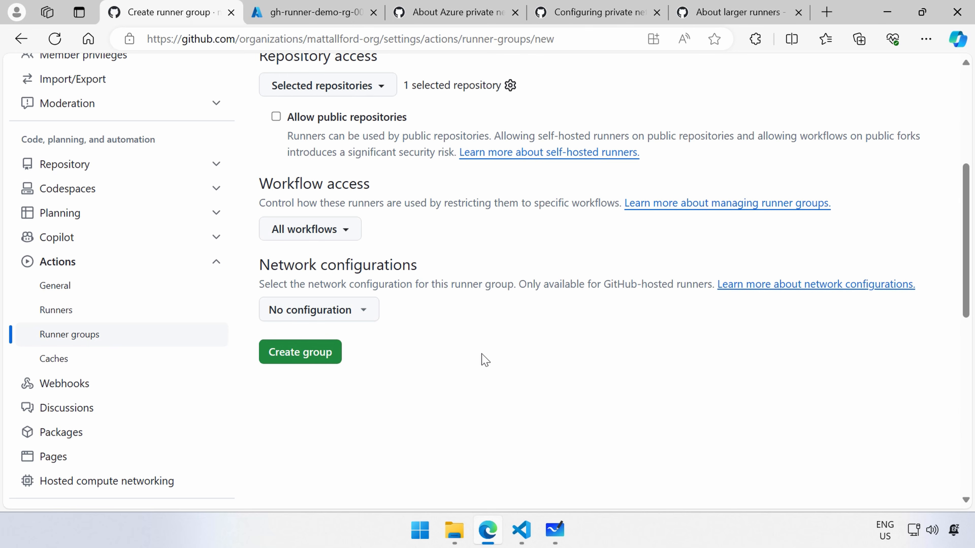
{"action": "mouse_move", "coordinate": [249, 244]}
{"action": "left_mouse_down"}
{"action": "mouse_move", "coordinate": [309, 297]}
{"action": "mouse_move", "coordinate": [462, 335]}
{"action": "mouse_move", "coordinate": [941, 328]}
{"action": "left_mouse_up"}
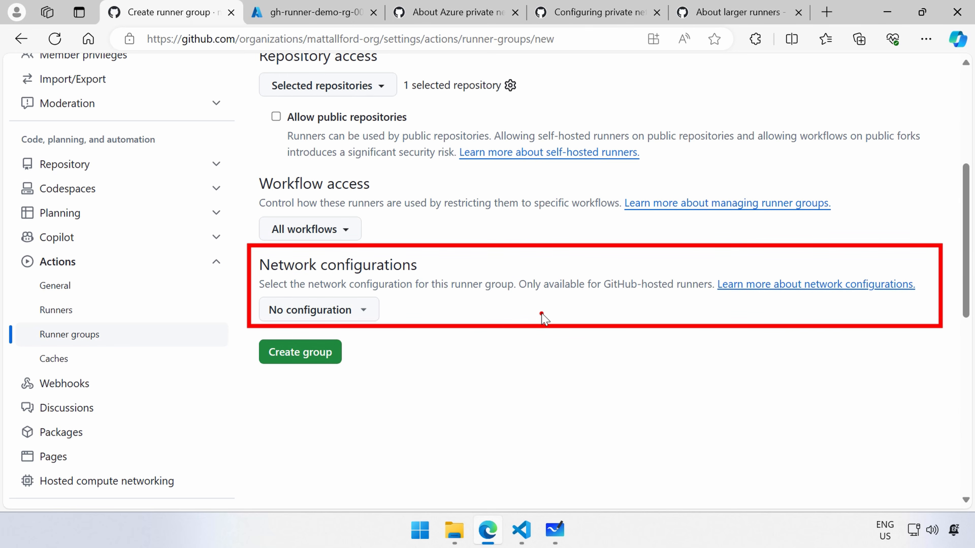
{"action": "left_click_drag", "start_coordinate": [411, 294], "coordinate": [522, 300]}
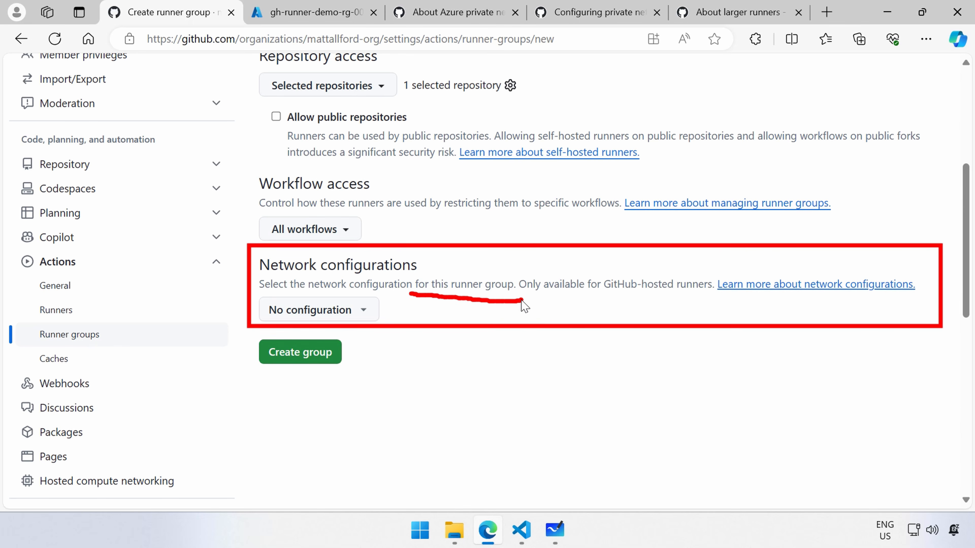
{"action": "key", "text": "Escape"}
{"action": "left_click", "coordinate": [370, 310]}
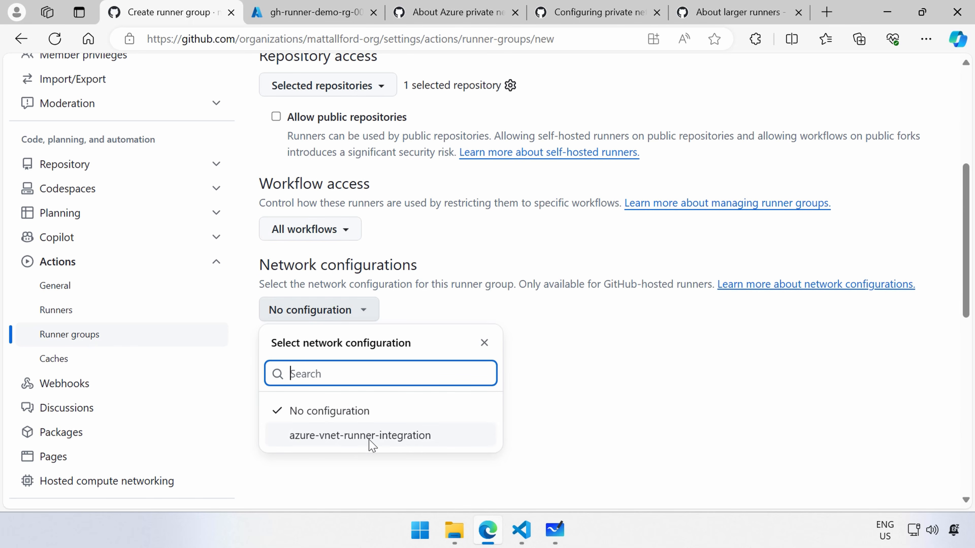
{"action": "left_click", "coordinate": [384, 437]}
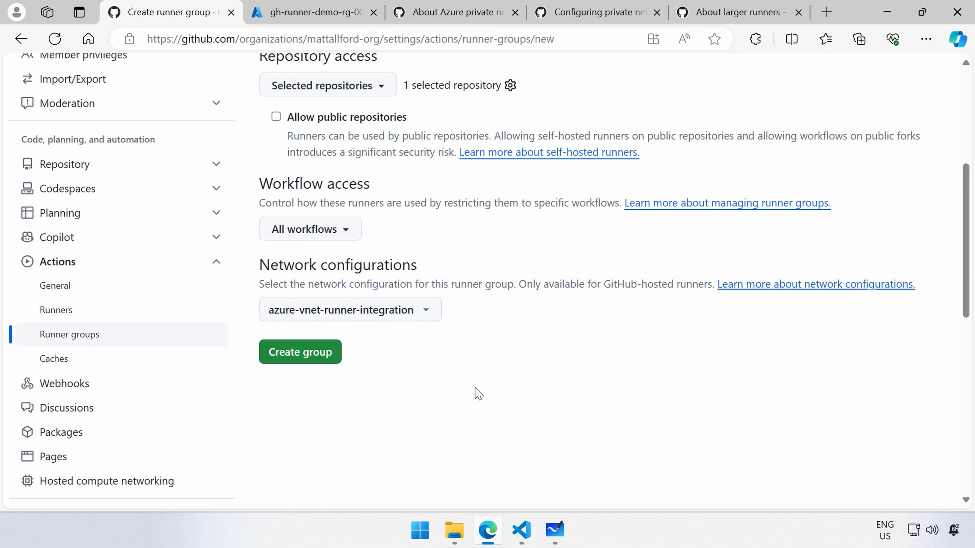
{"action": "scroll", "coordinate": [477, 394], "scroll_direction": "up", "scroll_amount": 2}
{"action": "left_click", "coordinate": [317, 420]}
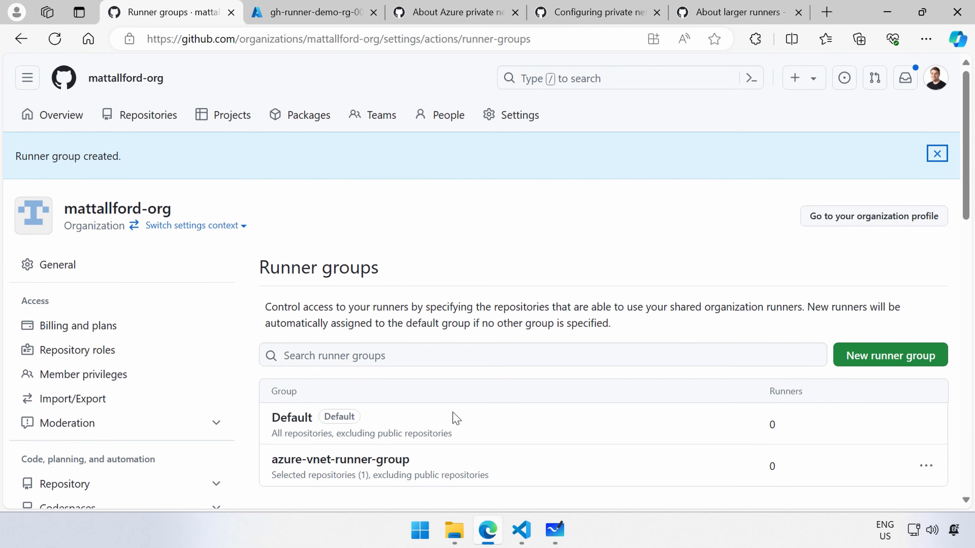
Step: Open azure-vnet-runner-group from the runner groups list and start adding a new GitHub-hosted runner to it
{"action": "scroll", "coordinate": [452, 418], "scroll_direction": "down", "scroll_amount": 2}
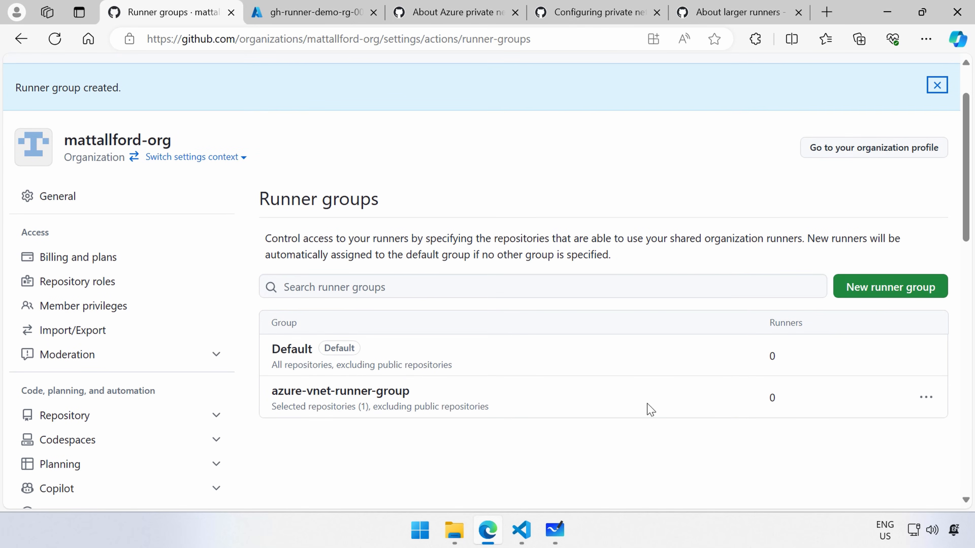
{"action": "left_click", "coordinate": [389, 392]}
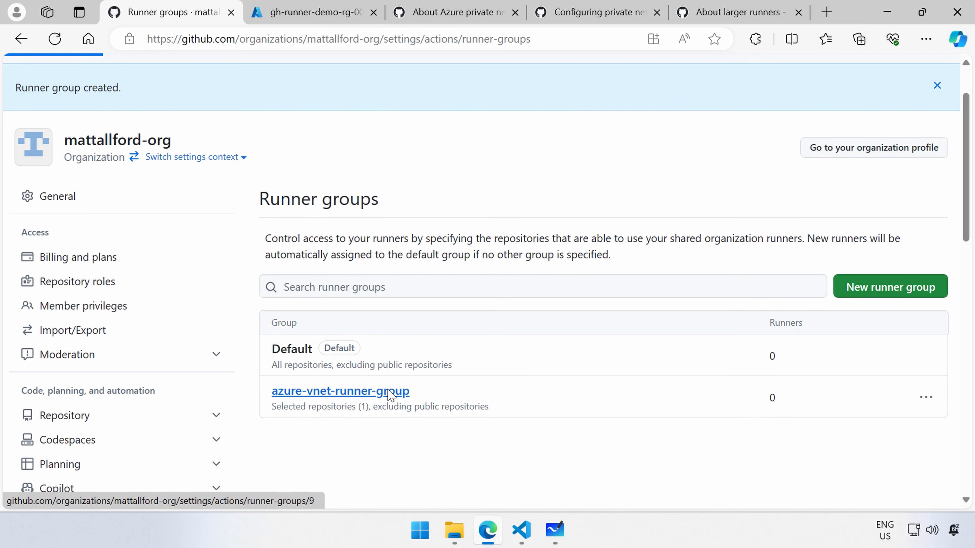
{"action": "scroll", "coordinate": [541, 384], "scroll_direction": "down", "scroll_amount": 3}
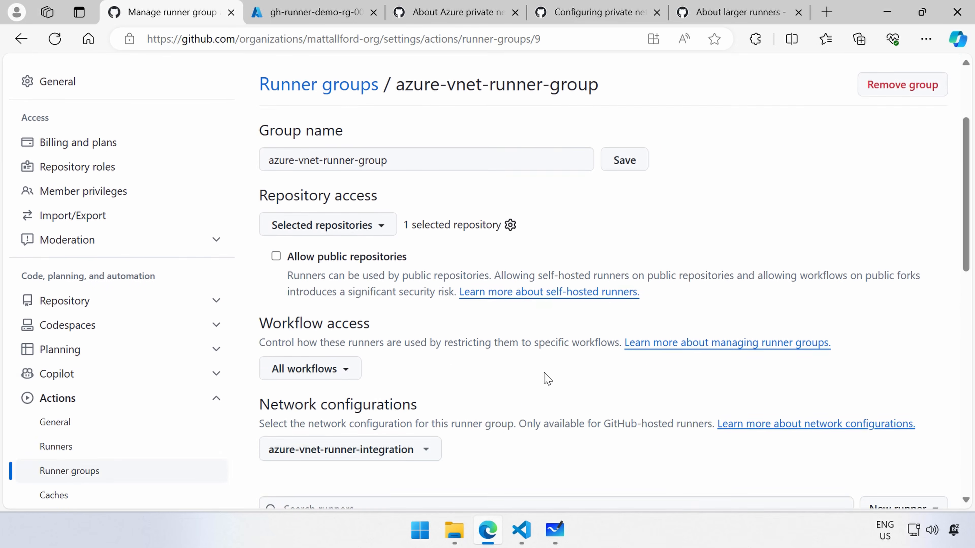
{"action": "scroll", "coordinate": [548, 379], "scroll_direction": "down", "scroll_amount": 3}
{"action": "scroll", "coordinate": [537, 368], "scroll_direction": "up", "scroll_amount": 5}
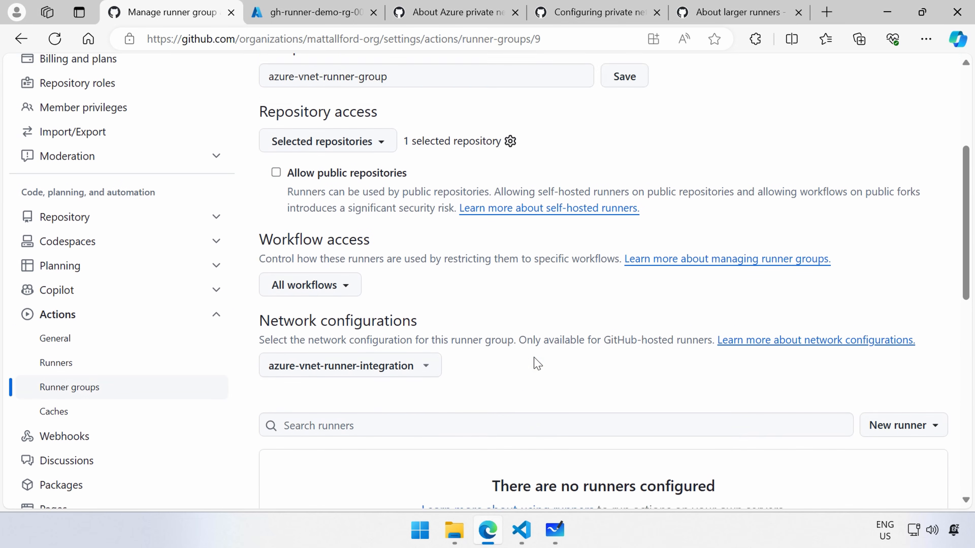
{"action": "scroll", "coordinate": [540, 279], "scroll_direction": "down", "scroll_amount": 6}
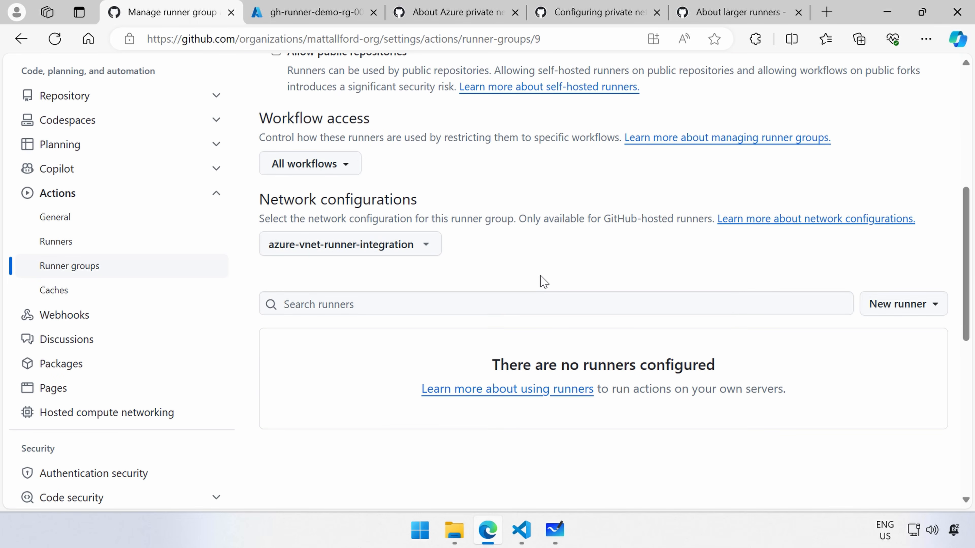
{"action": "left_click", "coordinate": [927, 313]}
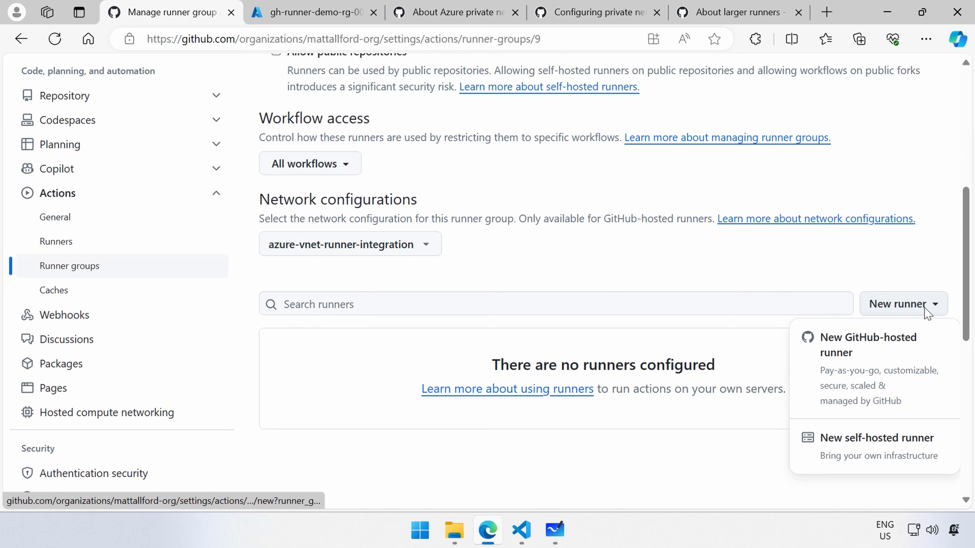
{"action": "left_click", "coordinate": [875, 352]}
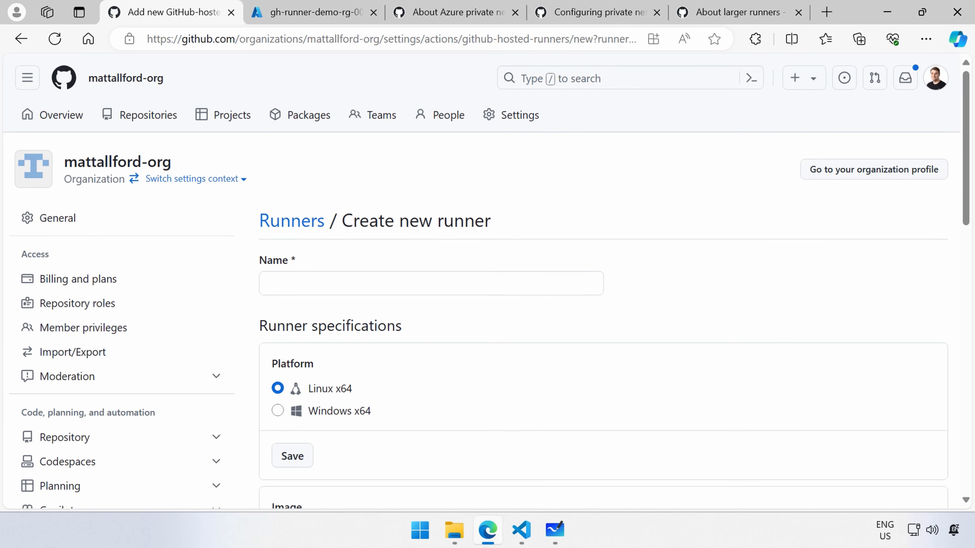
Step: Name the new runner azure-linux-runner and save Linux x64 as its platform
{"action": "left_click", "coordinate": [324, 292]}
{"action": "type", "text": "azure-linux-runner"}
{"action": "left_click", "coordinate": [515, 310]}
{"action": "scroll", "coordinate": [496, 335], "scroll_direction": "down", "scroll_amount": 3}
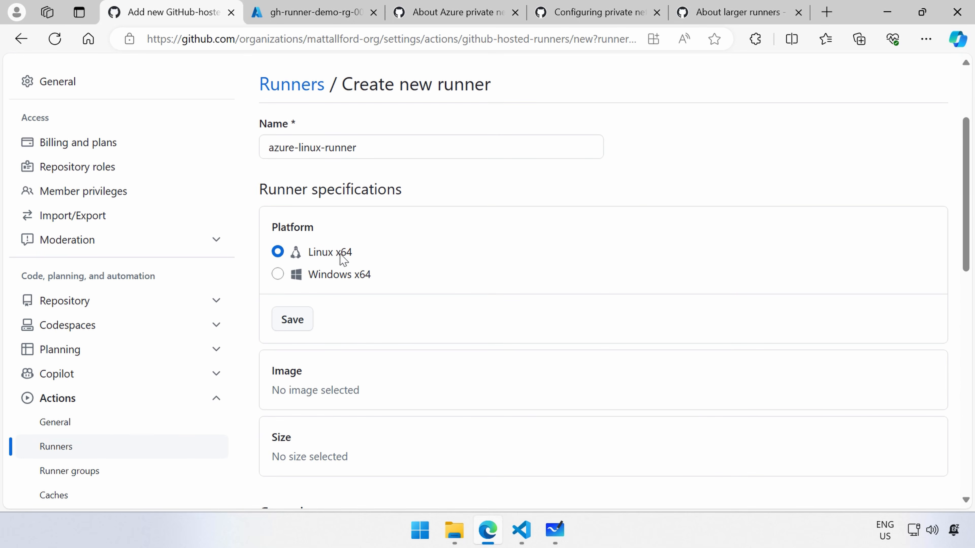
{"action": "left_click", "coordinate": [291, 326]}
Step: Check the partner images for the runner, but save the GitHub-owned Ubuntu Latest (22.04) image
{"action": "scroll", "coordinate": [420, 312], "scroll_direction": "down", "scroll_amount": 4}
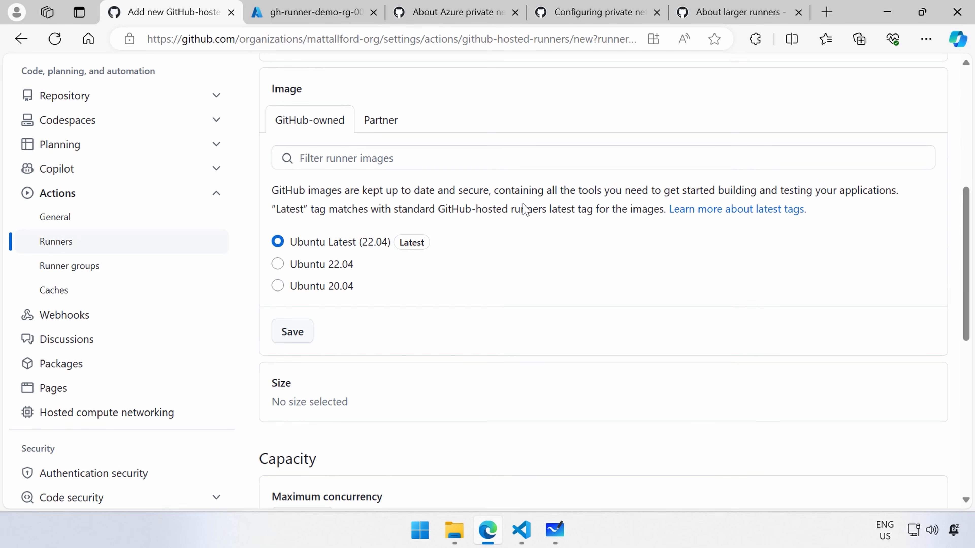
{"action": "left_click", "coordinate": [392, 132]}
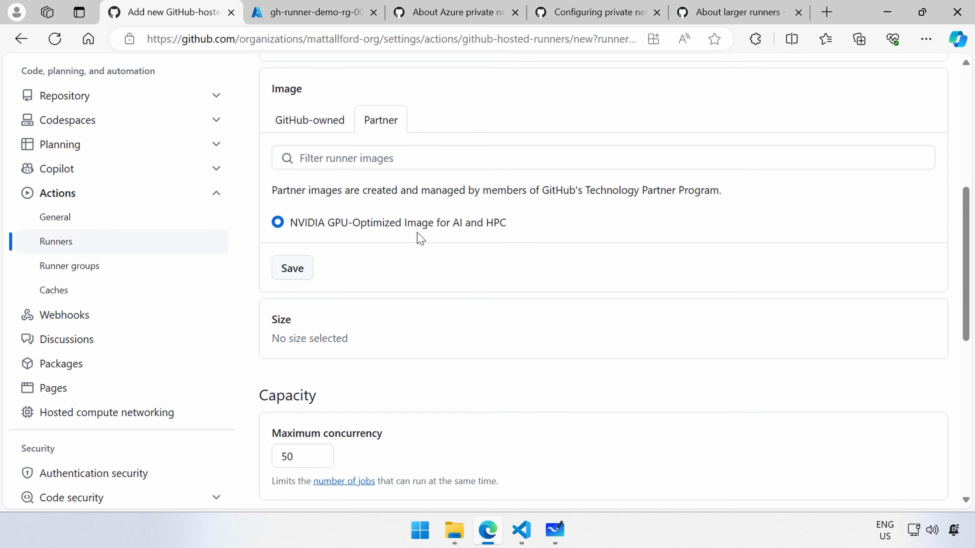
{"action": "left_click", "coordinate": [334, 125]}
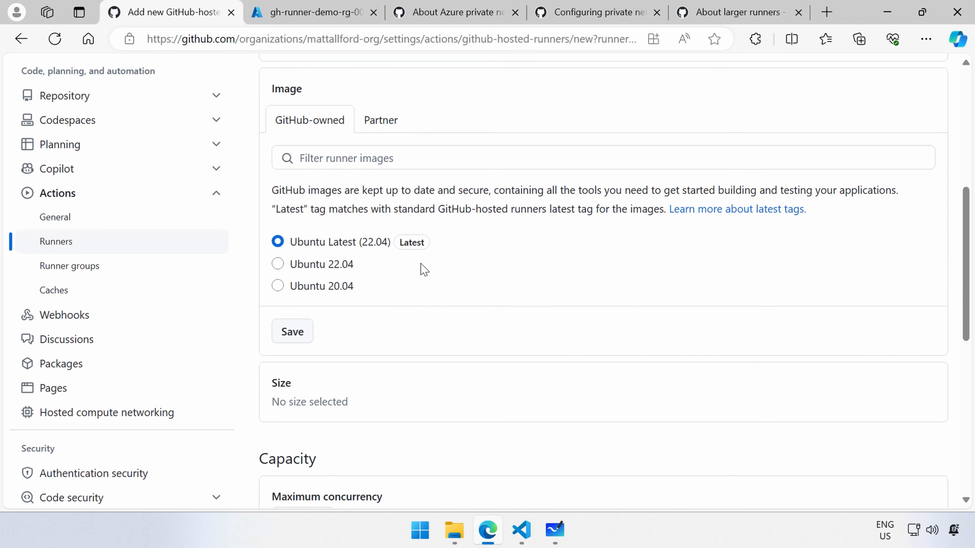
{"action": "scroll", "coordinate": [514, 255], "scroll_direction": "down", "scroll_amount": 4}
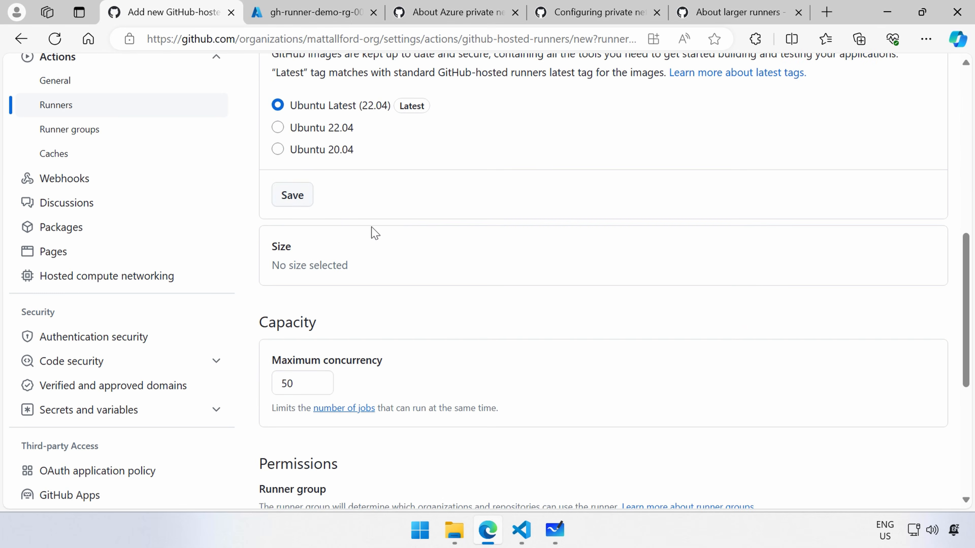
{"action": "left_click", "coordinate": [280, 205]}
Step: Save the 2-core size with 8 GB RAM and 75 GB SSD for the runner
{"action": "scroll", "coordinate": [454, 285], "scroll_direction": "up", "scroll_amount": 3}
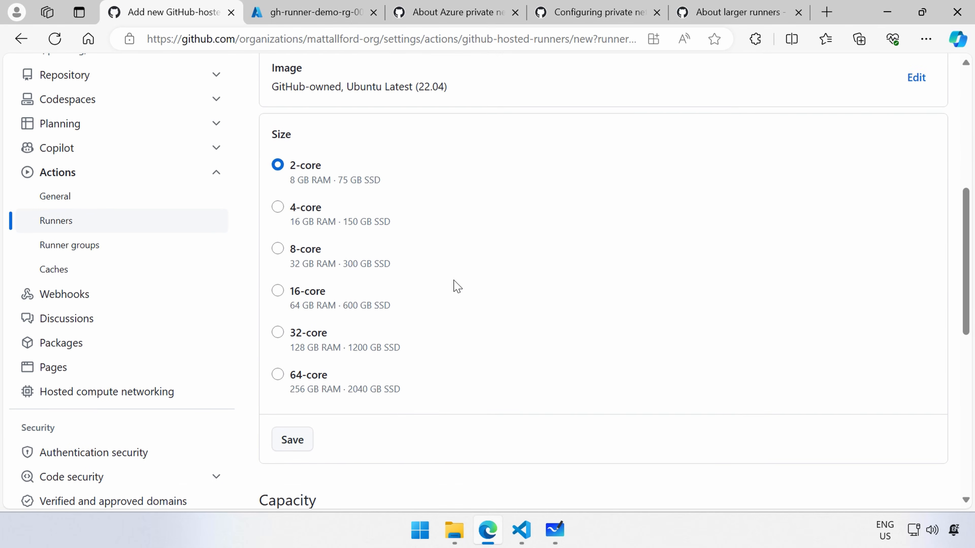
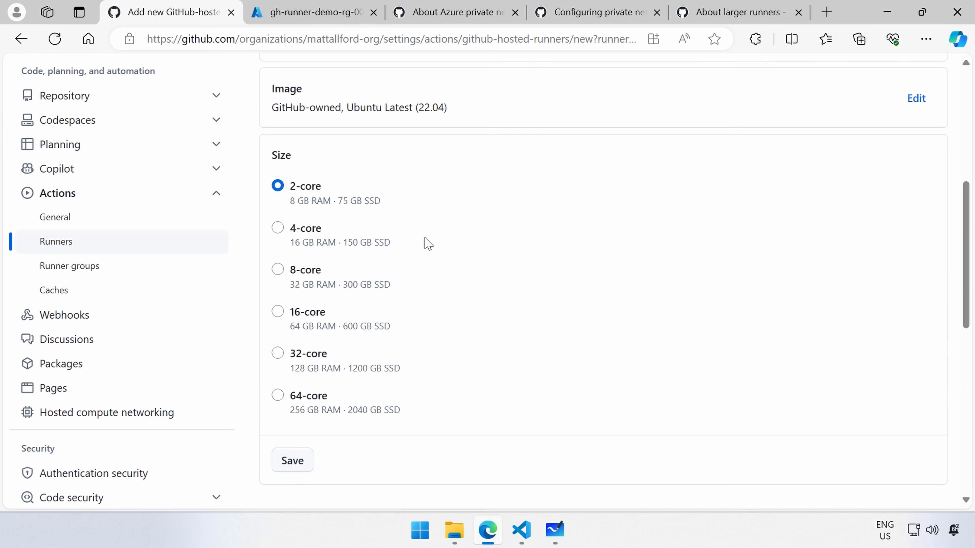
{"action": "scroll", "coordinate": [425, 244], "scroll_direction": "down", "scroll_amount": 3}
{"action": "left_click", "coordinate": [306, 328]}
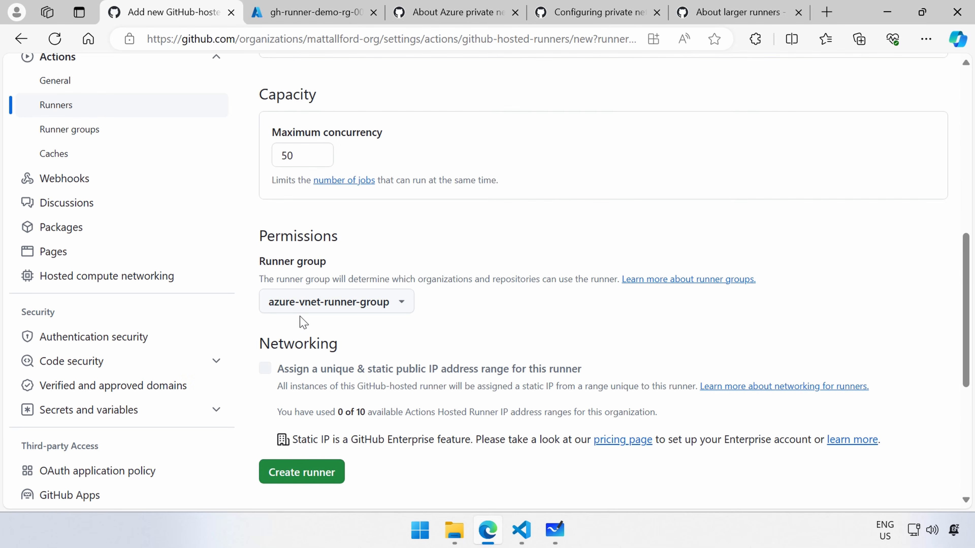
Step: Check the runner group choices, keep azure-vnet-runner-group assigned and create the runner
{"action": "scroll", "coordinate": [480, 333], "scroll_direction": "down", "scroll_amount": 3}
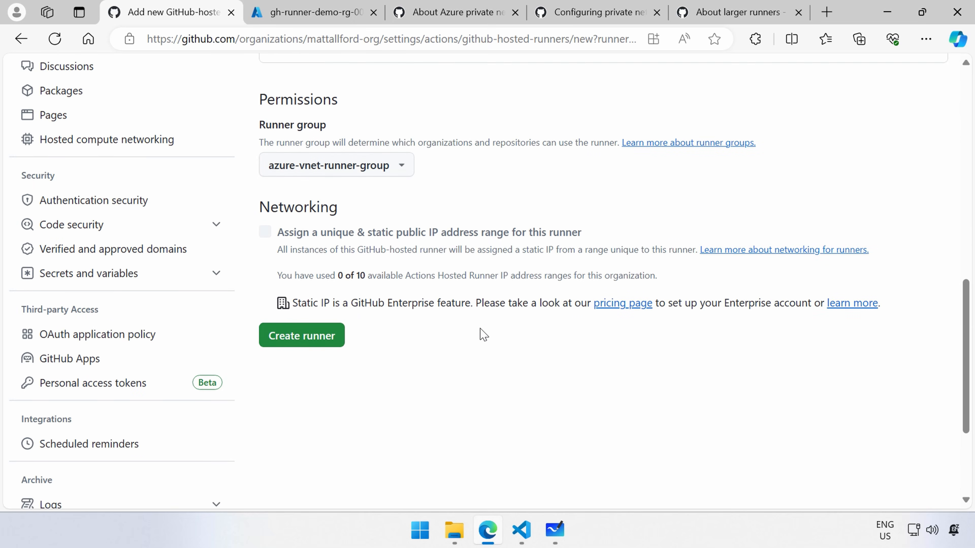
{"action": "scroll", "coordinate": [482, 334], "scroll_direction": "up", "scroll_amount": 3}
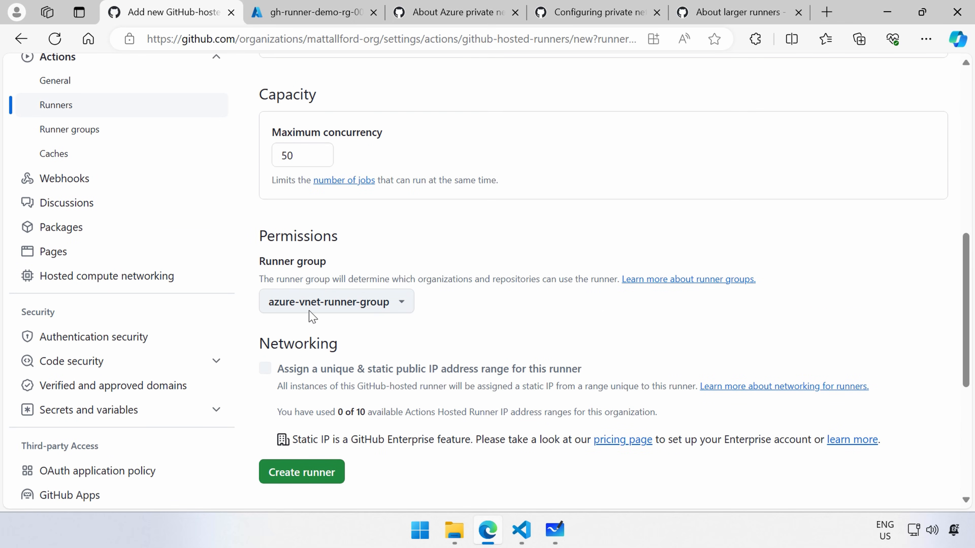
{"action": "left_click", "coordinate": [402, 307]}
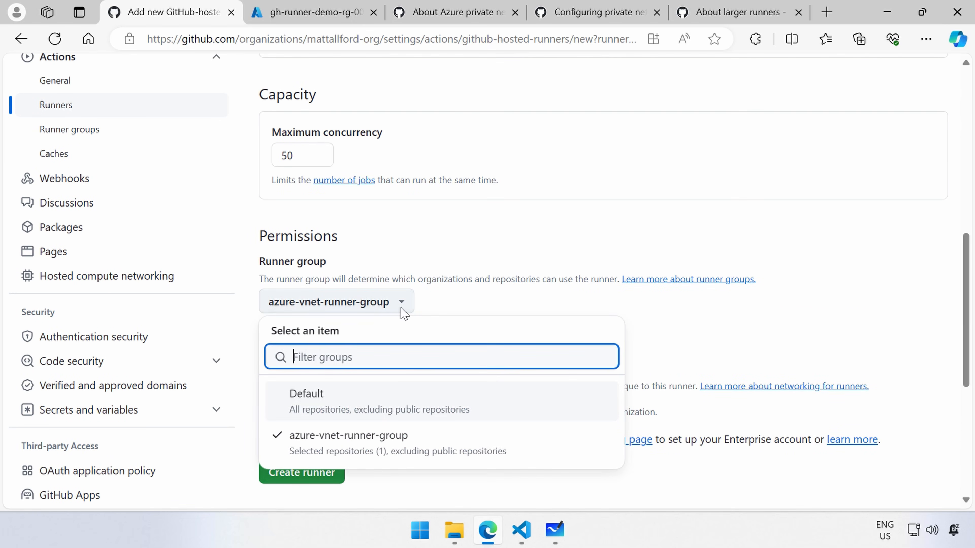
{"action": "left_click", "coordinate": [402, 309]}
{"action": "scroll", "coordinate": [503, 318], "scroll_direction": "down", "scroll_amount": 2}
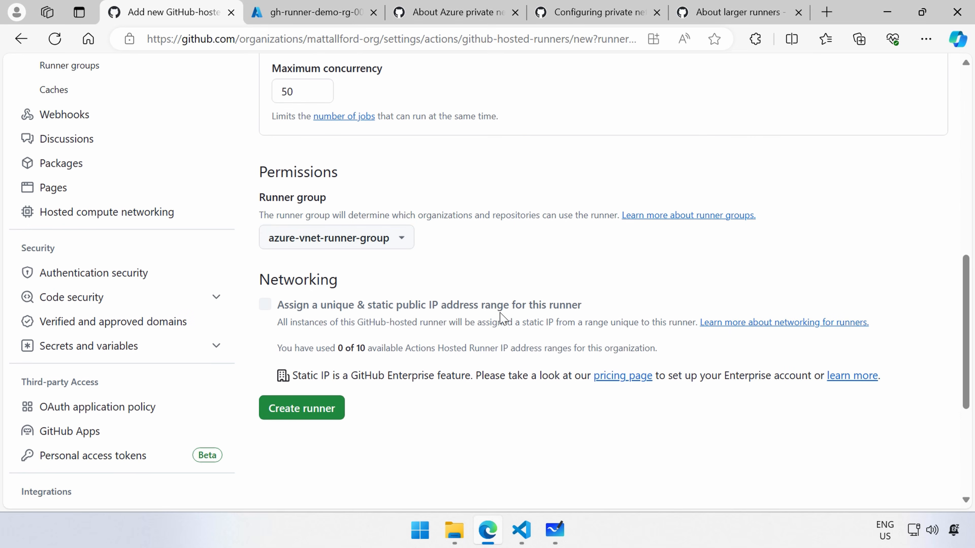
{"action": "scroll", "coordinate": [500, 318], "scroll_direction": "up", "scroll_amount": 4}
{"action": "scroll", "coordinate": [492, 327], "scroll_direction": "down", "scroll_amount": 4}
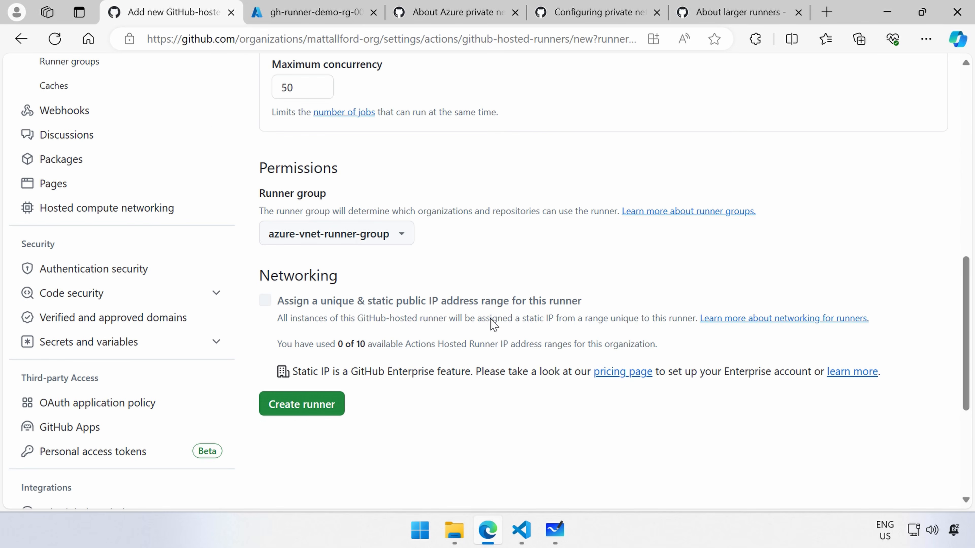
{"action": "left_click", "coordinate": [301, 405]}
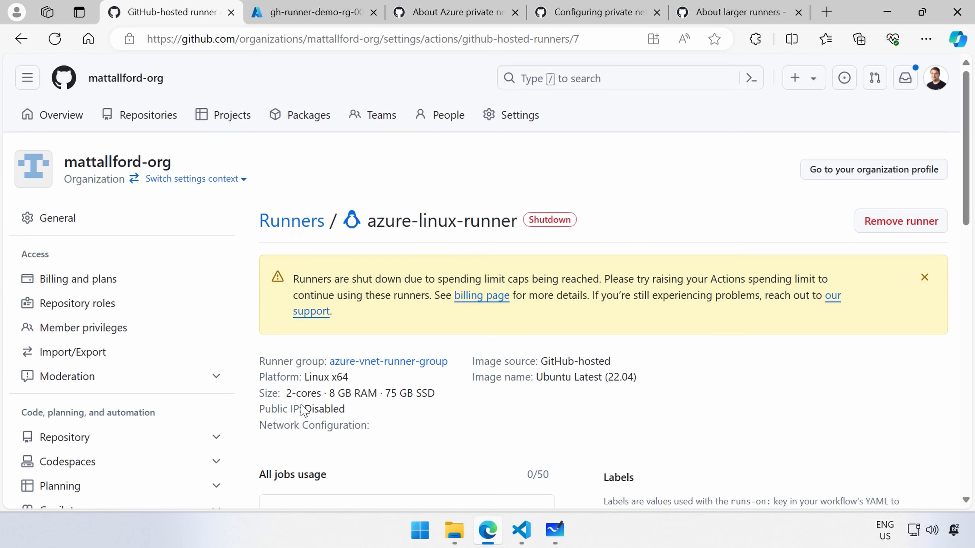
Step: Open the organization's billing page from the spending limit warning in a new browser tab and switch to it
{"action": "left_click_drag", "start_coordinate": [267, 256], "coordinate": [868, 331]}
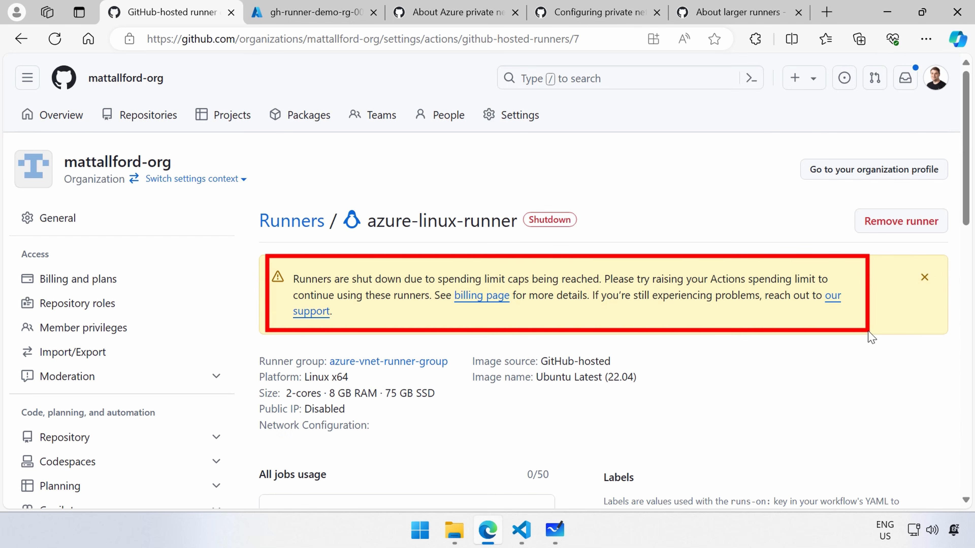
{"action": "key", "text": "Escape"}
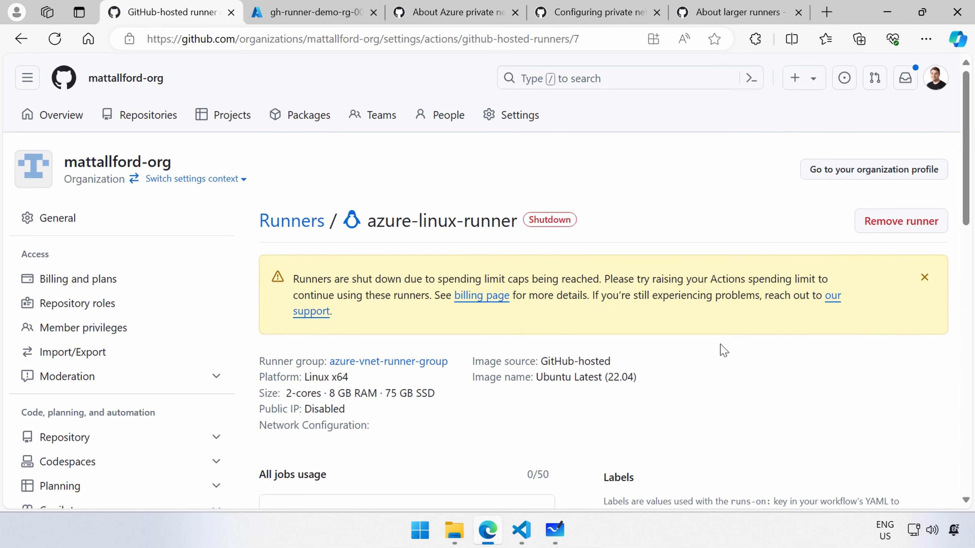
{"action": "right_click", "coordinate": [481, 297]}
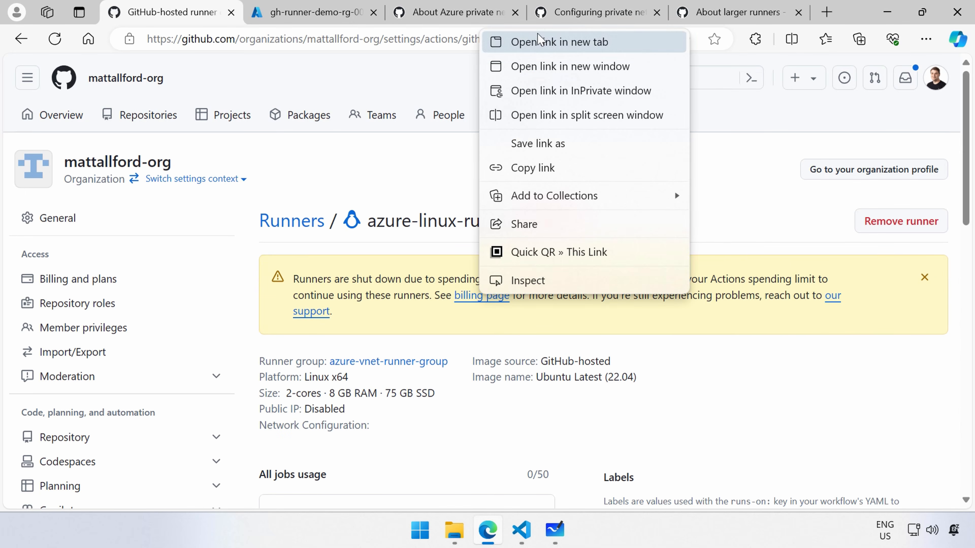
{"action": "left_click", "coordinate": [545, 41]}
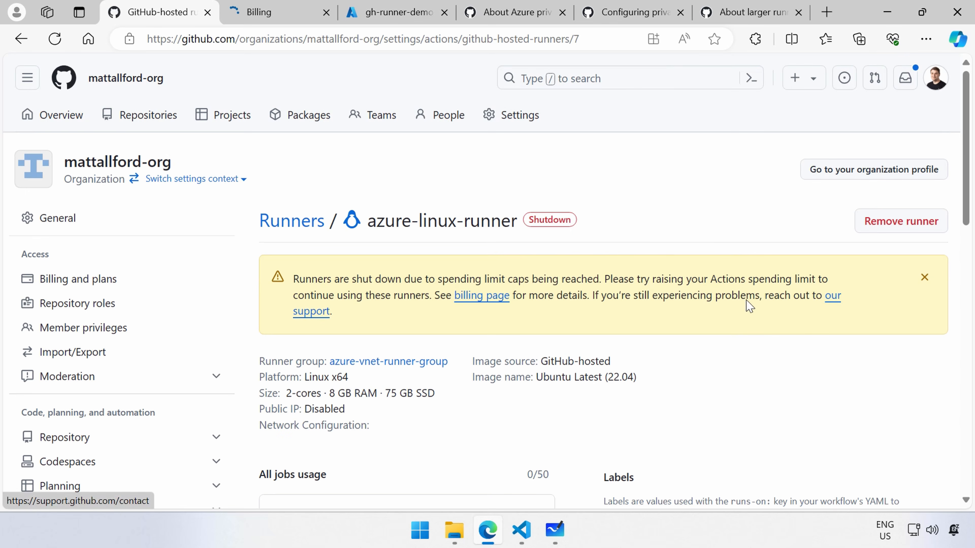
{"action": "left_click", "coordinate": [267, 15]}
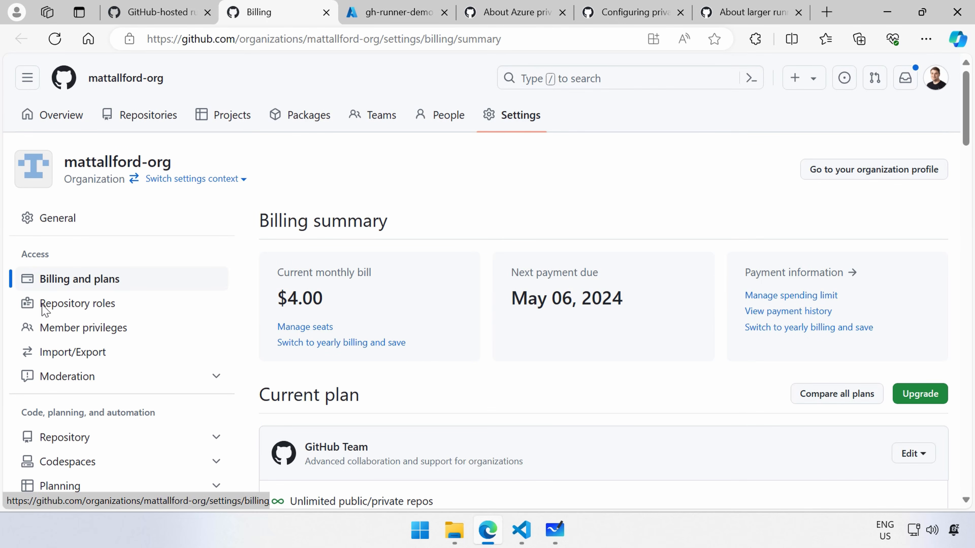
Step: Examine this month's Actions usage and the monthly spending limit on the organization's billing page
{"action": "scroll", "coordinate": [328, 272], "scroll_direction": "down", "scroll_amount": 1}
{"action": "scroll", "coordinate": [331, 272], "scroll_direction": "down", "scroll_amount": 12}
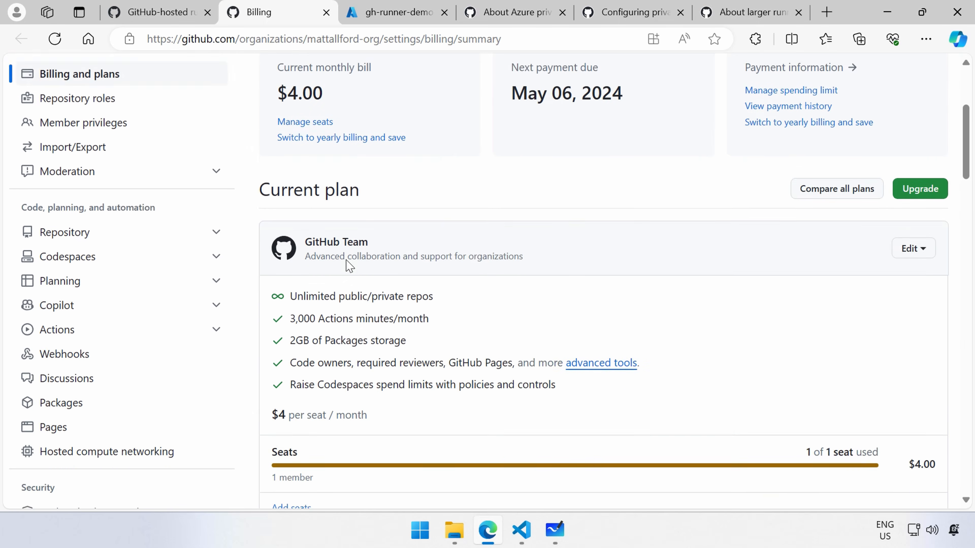
{"action": "scroll", "coordinate": [482, 281], "scroll_direction": "down", "scroll_amount": 3}
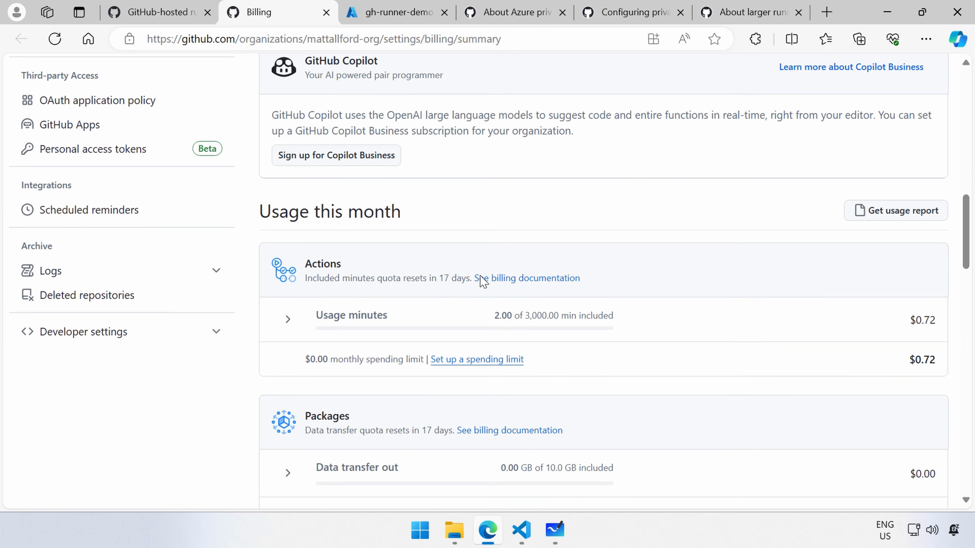
{"action": "mouse_move", "coordinate": [246, 194]}
{"action": "left_mouse_down"}
{"action": "mouse_move", "coordinate": [514, 309]}
{"action": "mouse_move", "coordinate": [937, 394]}
{"action": "mouse_move", "coordinate": [967, 389]}
{"action": "left_mouse_up"}
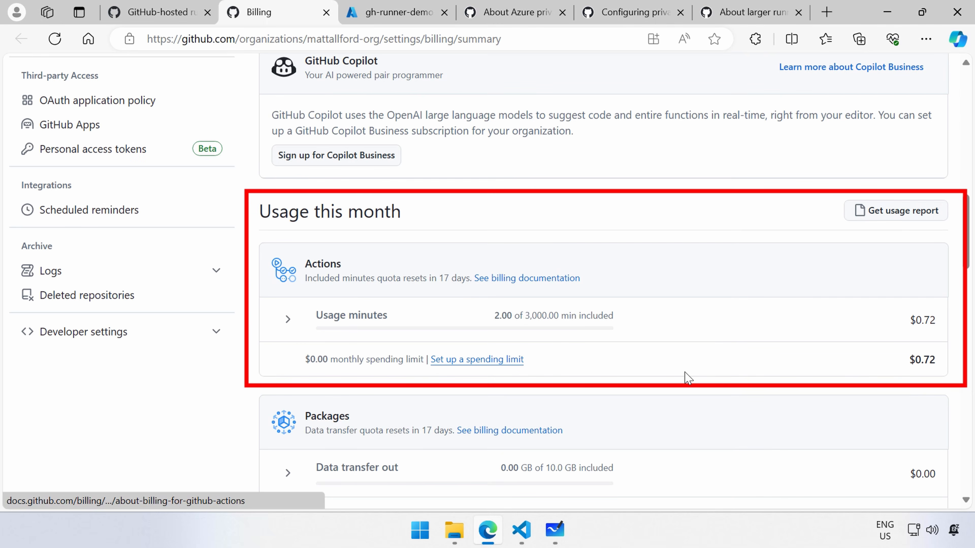
{"action": "left_click_drag", "start_coordinate": [295, 348], "coordinate": [405, 372]}
{"action": "key", "text": "Escape"}
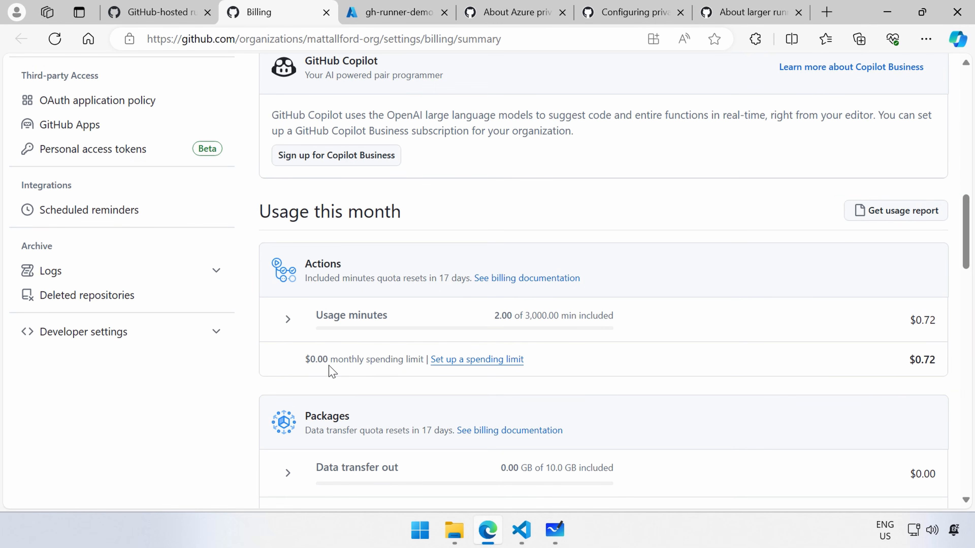
{"action": "mouse_move", "coordinate": [297, 339]}
{"action": "left_mouse_down"}
{"action": "mouse_move", "coordinate": [314, 364]}
{"action": "mouse_move", "coordinate": [545, 382]}
{"action": "left_mouse_up"}
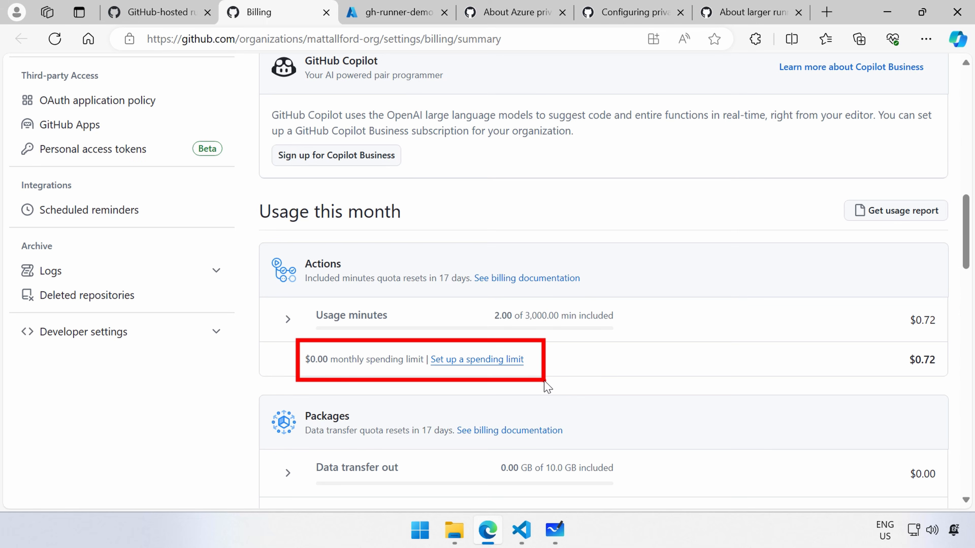
{"action": "key", "text": "Escape"}
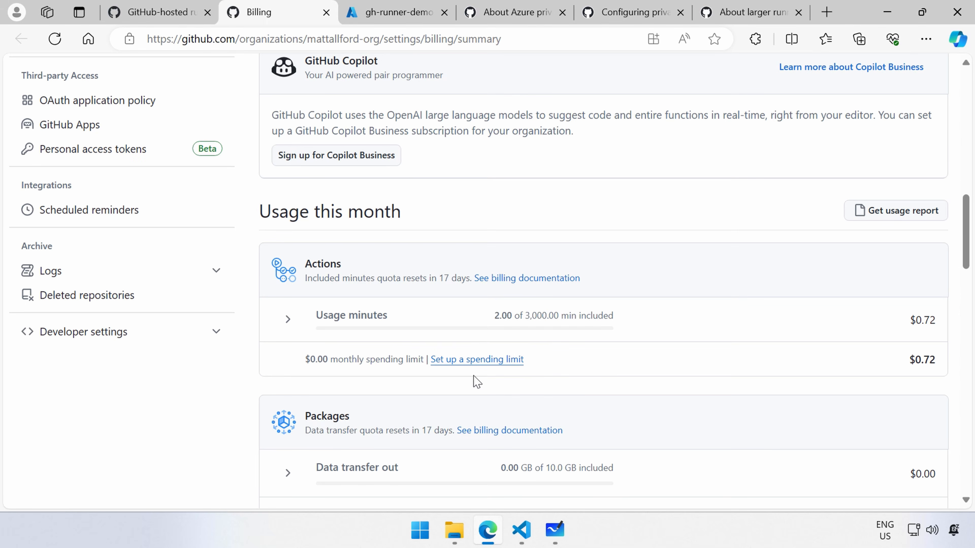
Step: Set the monthly spending limit for Actions & Packages to $5 instead of unlimited spending and update the limit
{"action": "left_click", "coordinate": [460, 360]}
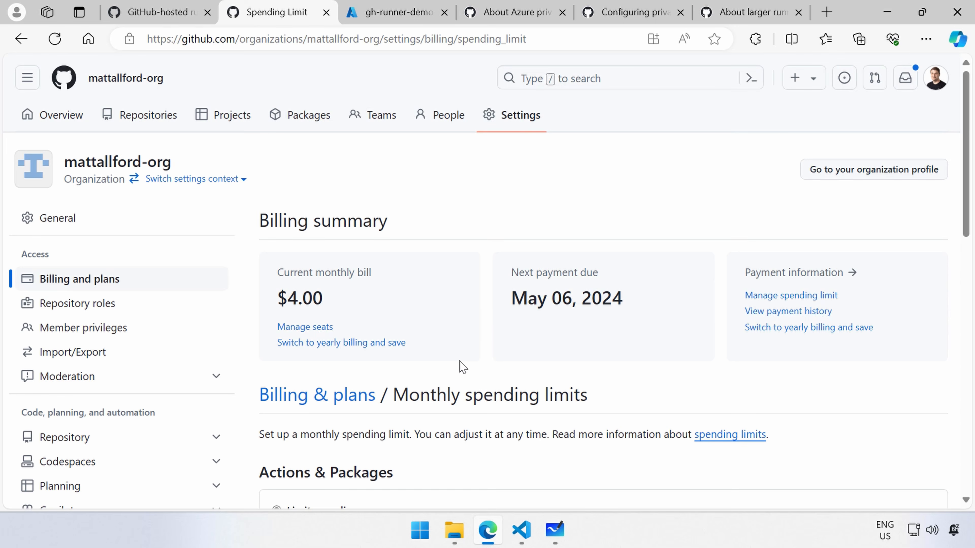
{"action": "scroll", "coordinate": [481, 321], "scroll_direction": "down", "scroll_amount": 3}
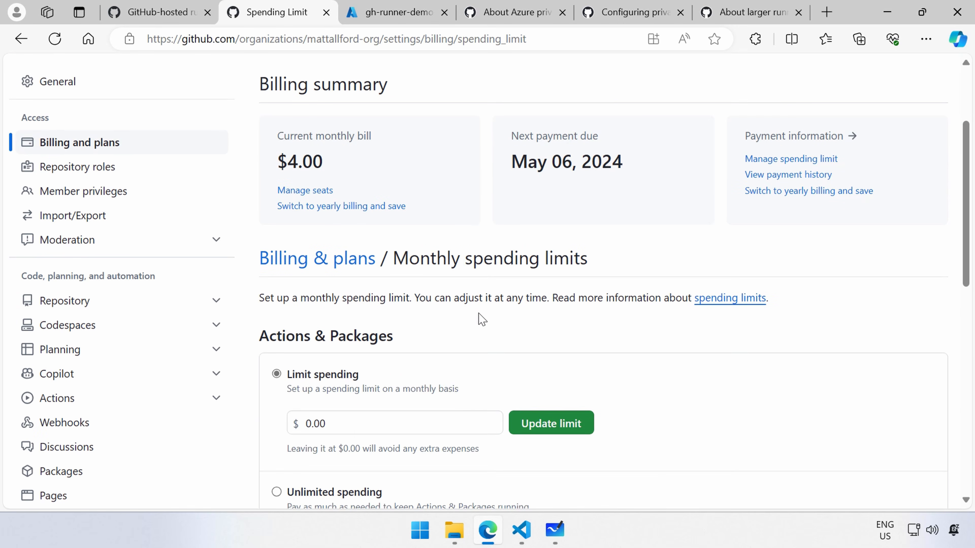
{"action": "scroll", "coordinate": [478, 307], "scroll_direction": "down", "scroll_amount": 3}
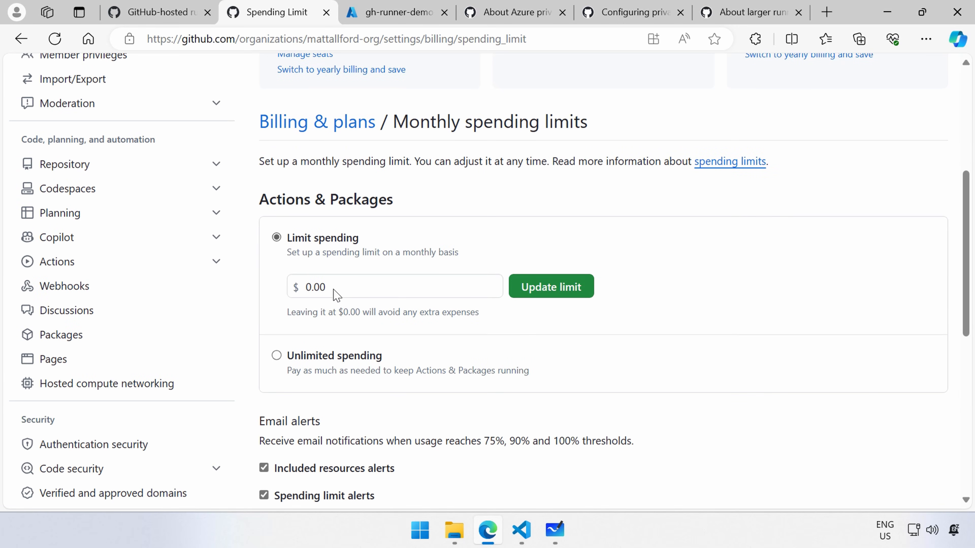
{"action": "left_click", "coordinate": [312, 357]}
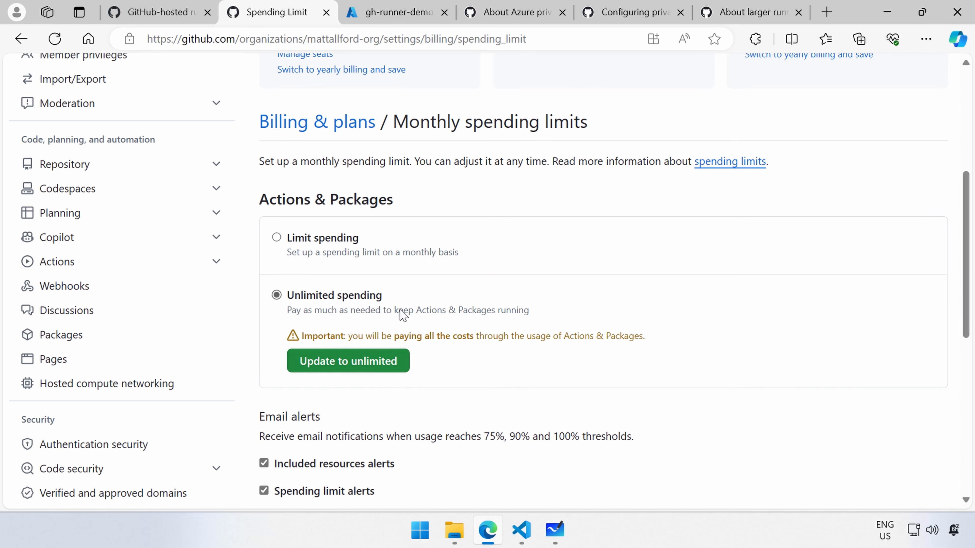
{"action": "left_click", "coordinate": [331, 239]}
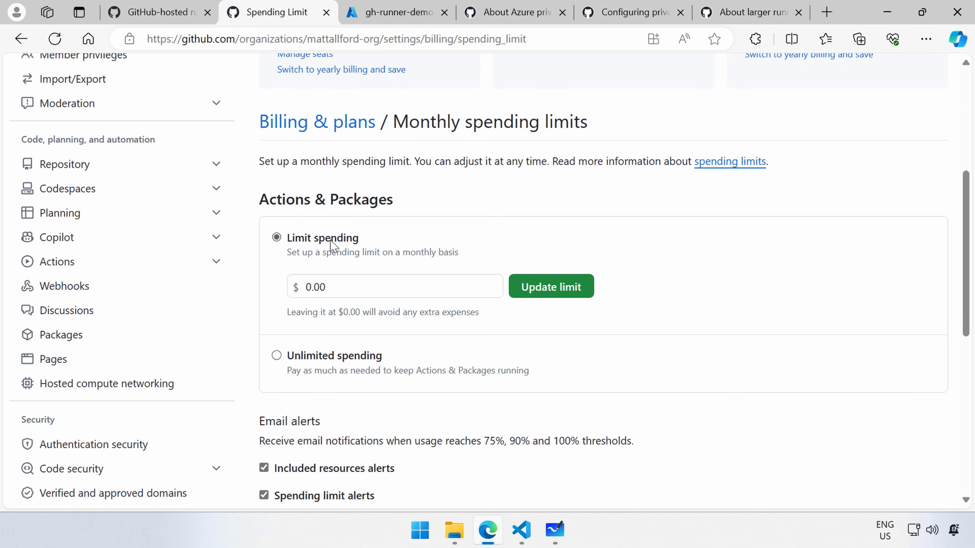
{"action": "left_click_drag", "start_coordinate": [361, 288], "coordinate": [255, 290]}
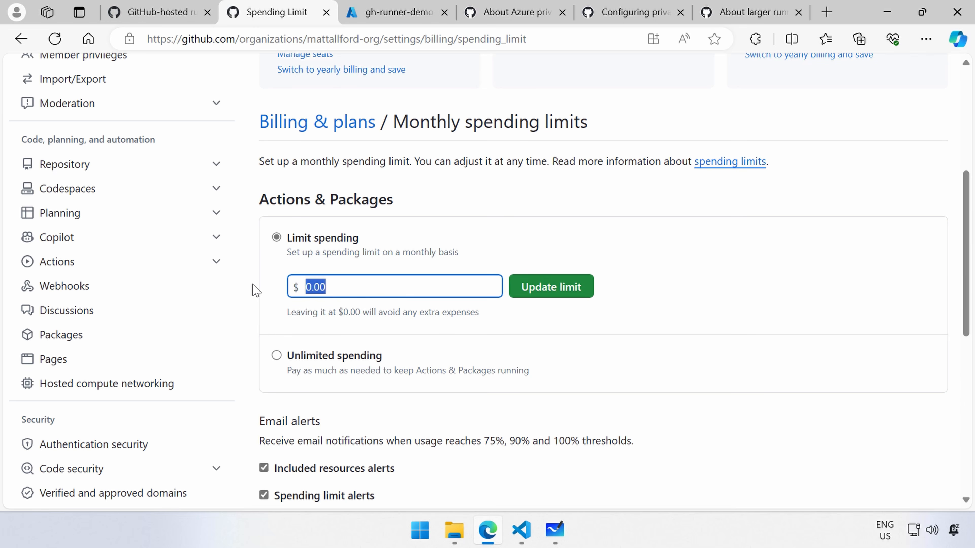
{"action": "type", "text": "5"}
{"action": "left_click", "coordinate": [540, 295]}
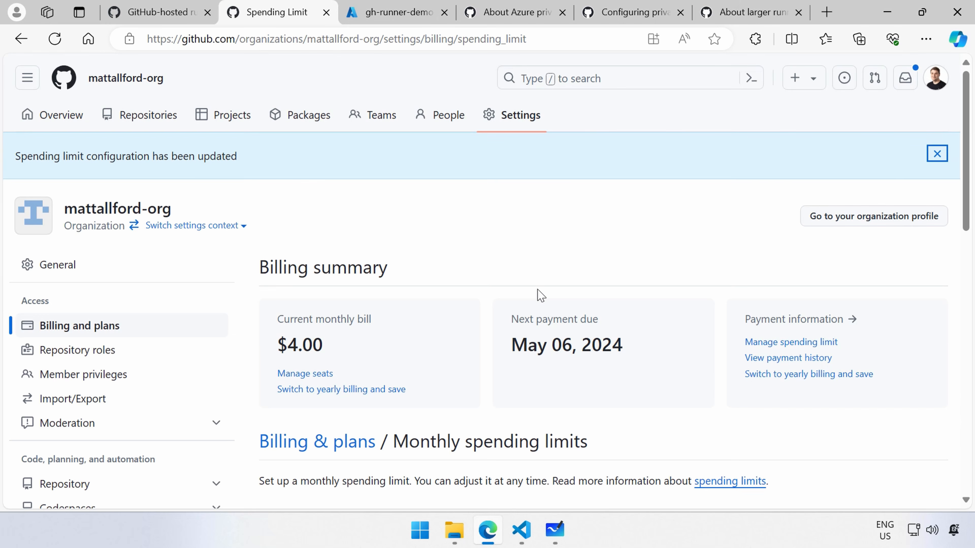
{"action": "scroll", "coordinate": [453, 269], "scroll_direction": "down", "scroll_amount": 15}
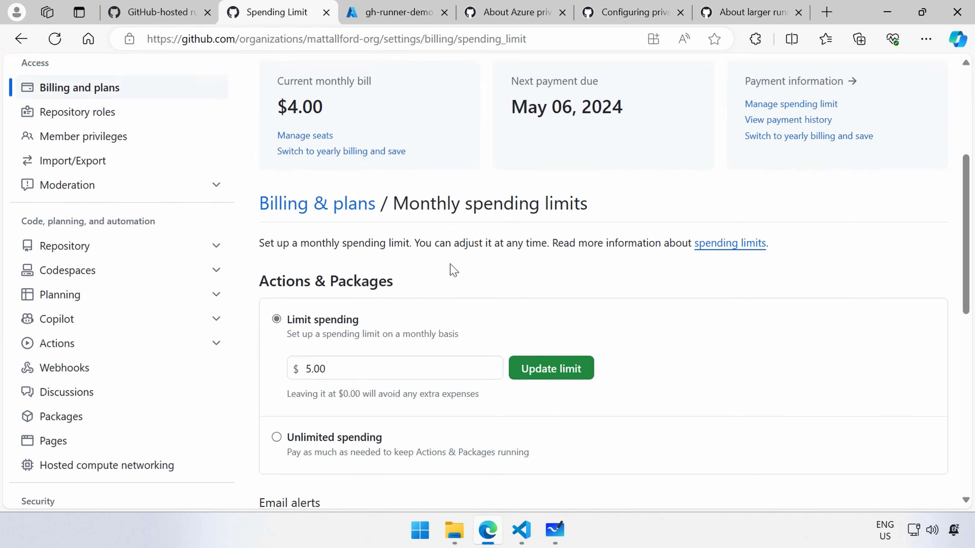
{"action": "scroll", "coordinate": [453, 270], "scroll_direction": "up", "scroll_amount": 8}
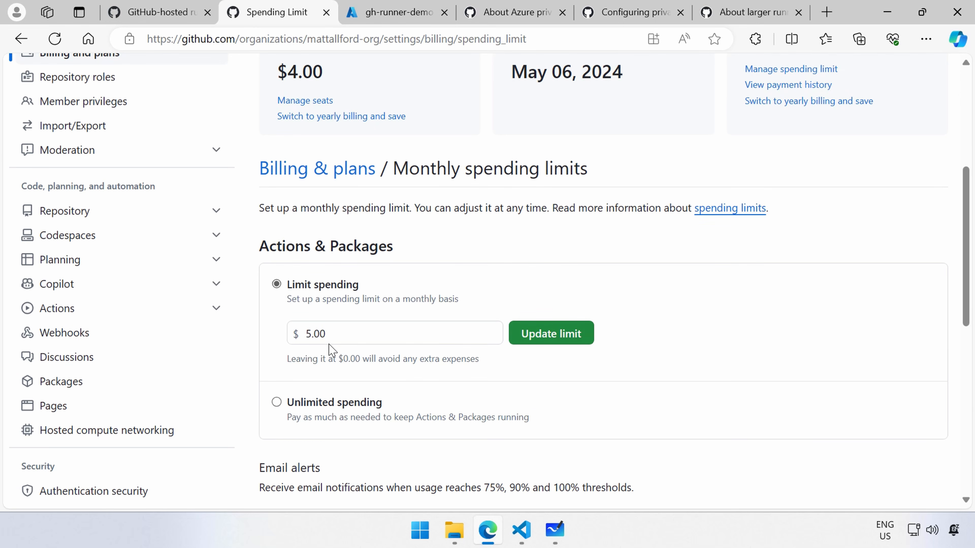
{"action": "key", "text": "Return"}
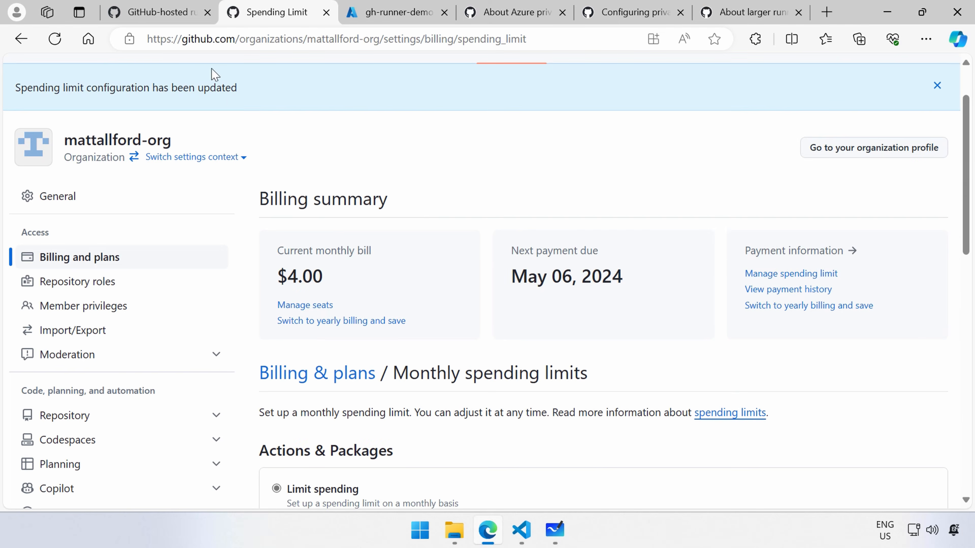
Step: Return to the azure-linux-runner page, reload it and check the runner's status and details
{"action": "left_click", "coordinate": [170, 18]}
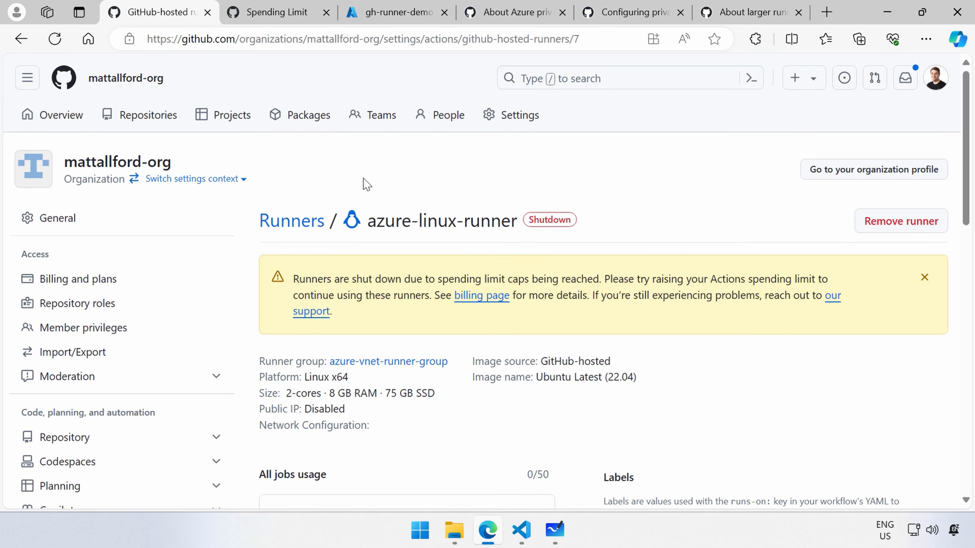
{"action": "left_click", "coordinate": [55, 41]}
{"action": "left_click_drag", "start_coordinate": [534, 220], "coordinate": [570, 226]}
{"action": "scroll", "coordinate": [618, 239], "scroll_direction": "down", "scroll_amount": 8}
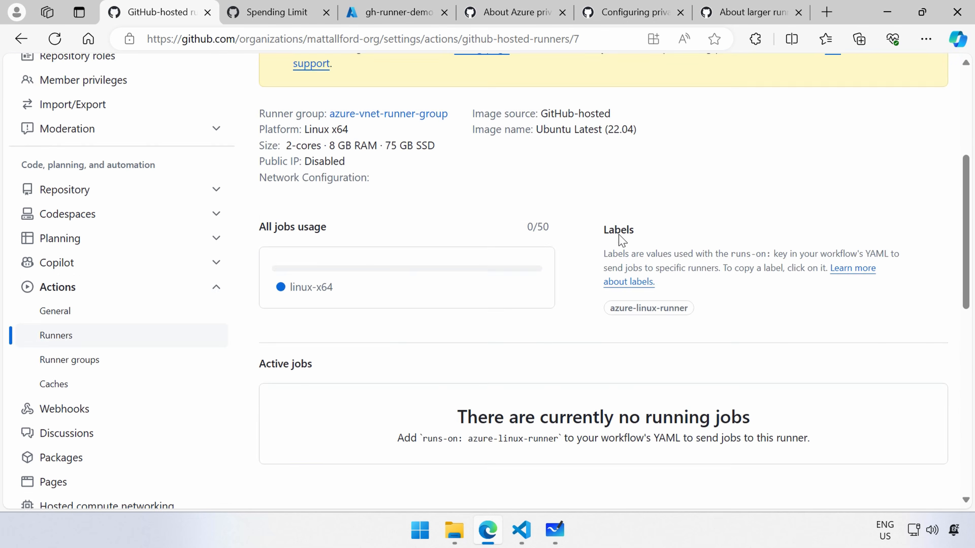
{"action": "scroll", "coordinate": [584, 232], "scroll_direction": "up", "scroll_amount": 8}
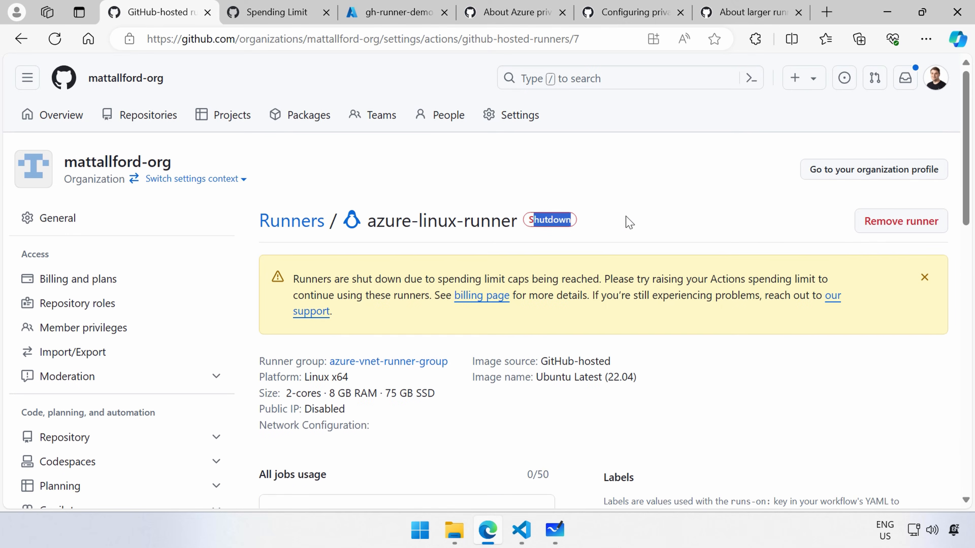
Step: Remove azure-linux-runner from the organization and confirm the removal
{"action": "left_click", "coordinate": [629, 222]}
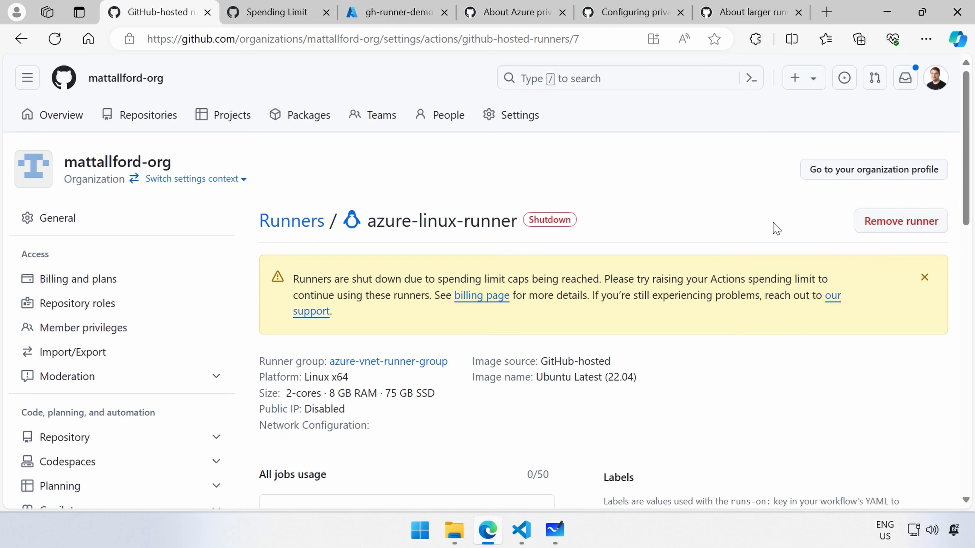
{"action": "left_click", "coordinate": [921, 227]}
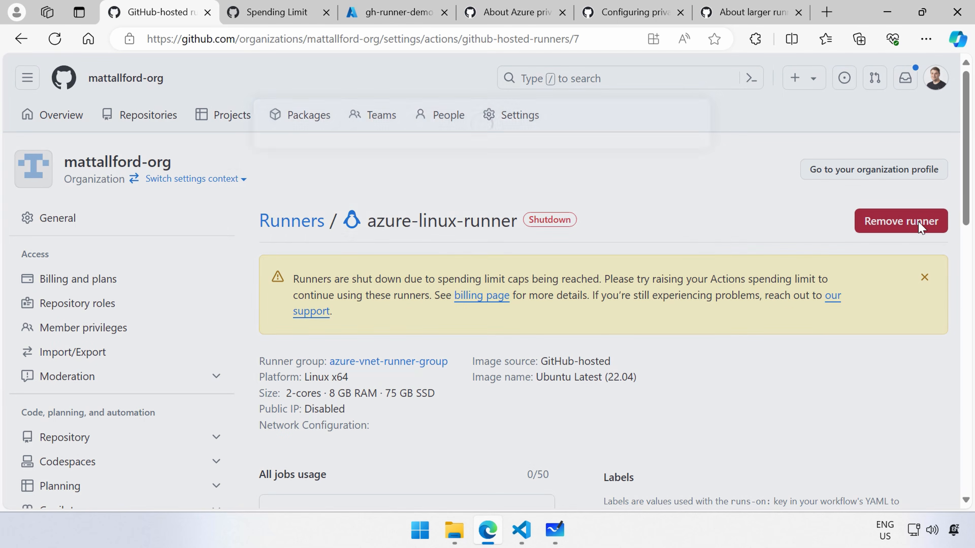
{"action": "left_click", "coordinate": [501, 226]}
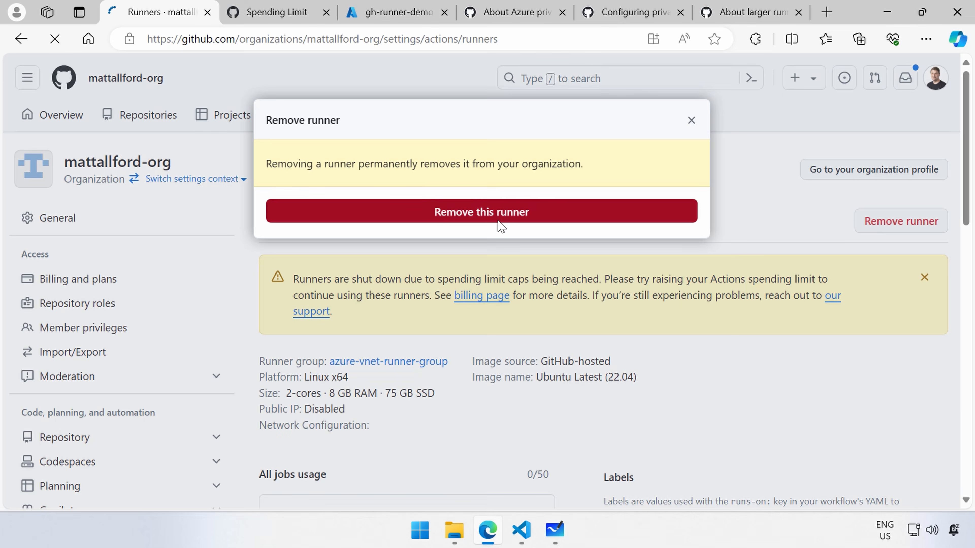
Step: Create a new GitHub-hosted Linux x64 runner named azure-linux-runner with Ubuntu Latest (22.04), the 2-core size and the Default group
{"action": "scroll", "coordinate": [499, 223], "scroll_direction": "down", "scroll_amount": 5}
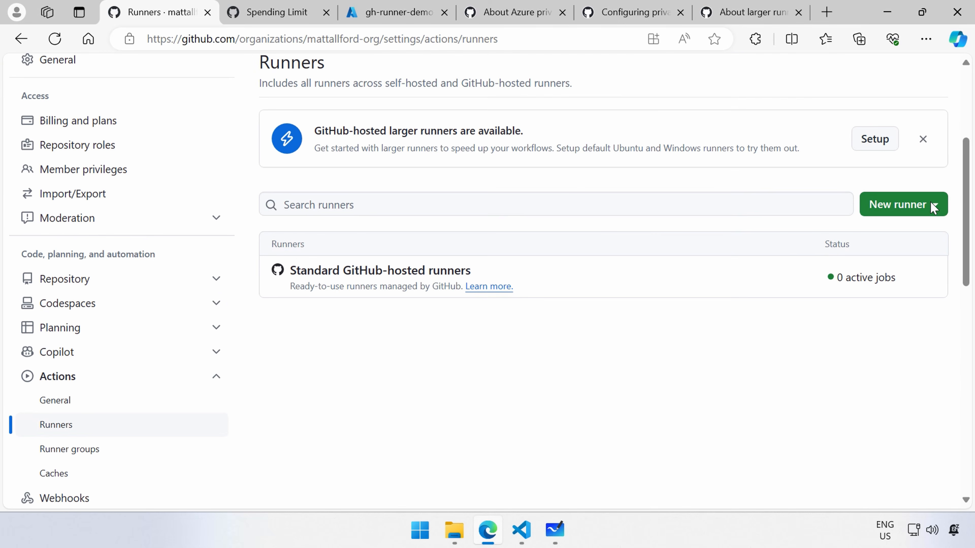
{"action": "left_click", "coordinate": [936, 208]}
{"action": "left_click", "coordinate": [865, 255]}
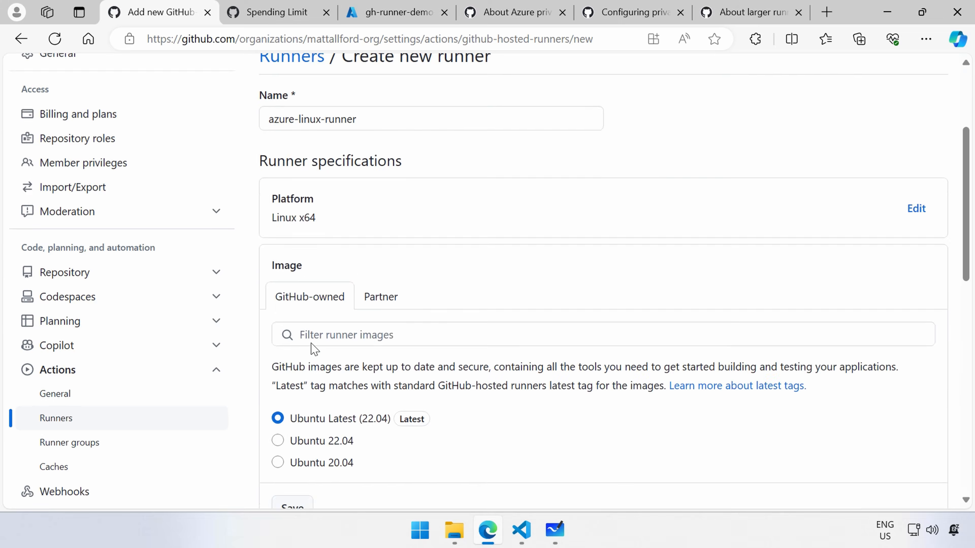
{"action": "scroll", "coordinate": [311, 349], "scroll_direction": "down", "scroll_amount": 10}
{"action": "left_click", "coordinate": [312, 405]}
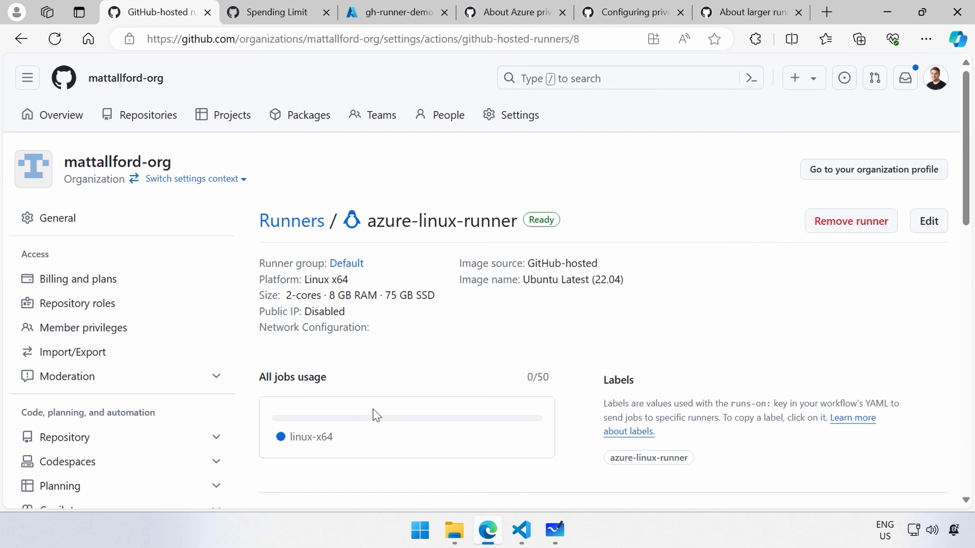
{"action": "key", "text": "super"}
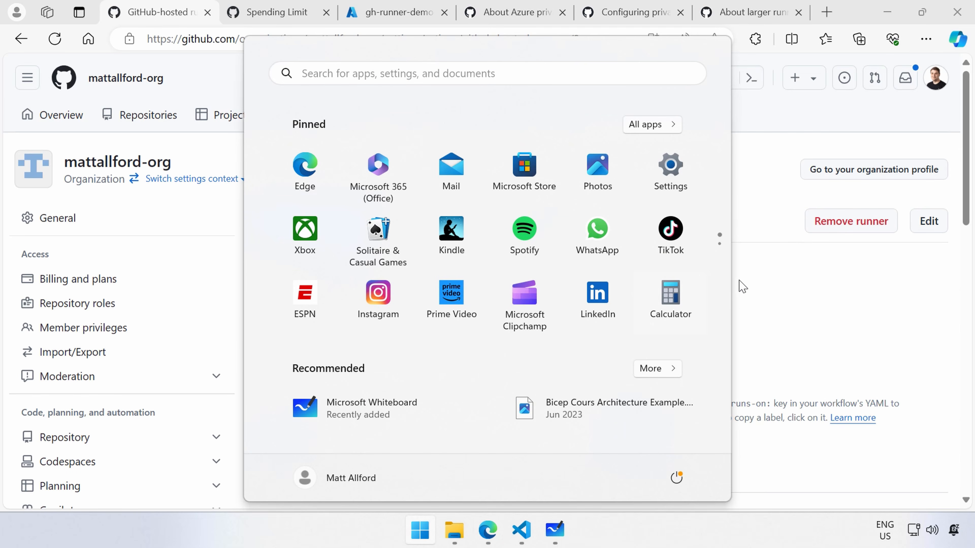
{"action": "left_click", "coordinate": [744, 292]}
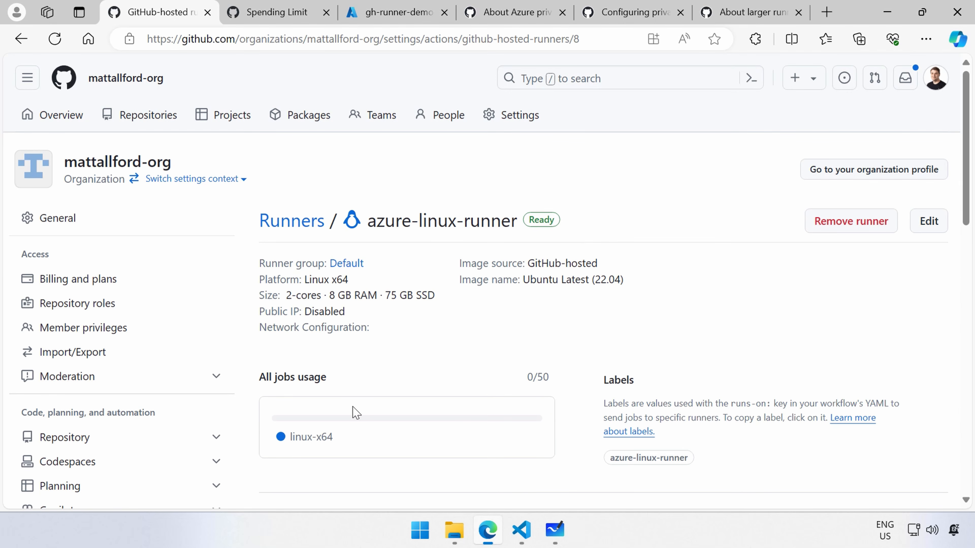
Step: Examine the new runner's label and the runs-on value used to send workflow jobs to it
{"action": "scroll", "coordinate": [357, 413], "scroll_direction": "down", "scroll_amount": 5}
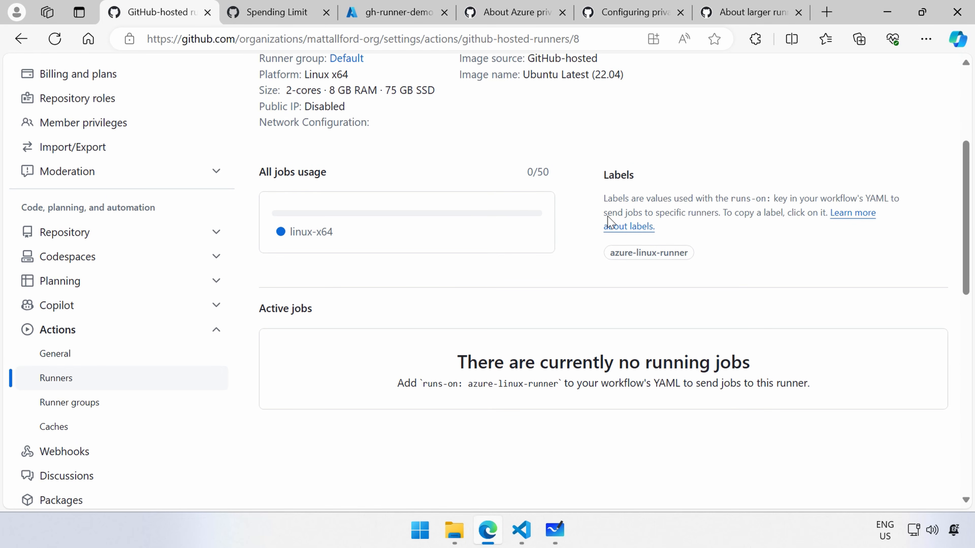
{"action": "left_click_drag", "start_coordinate": [908, 280], "coordinate": [927, 284]}
{"action": "left_click_drag", "start_coordinate": [706, 256], "coordinate": [829, 255]}
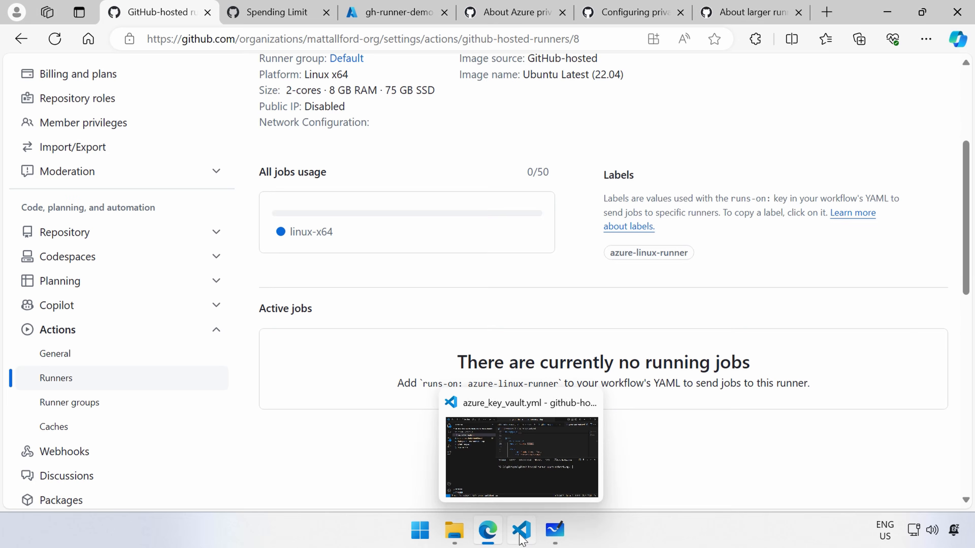
Step: Switch to Visual Studio Code and hide the terminal and file explorer around the azure_key_vault.yml workflow
{"action": "left_click", "coordinate": [522, 539]}
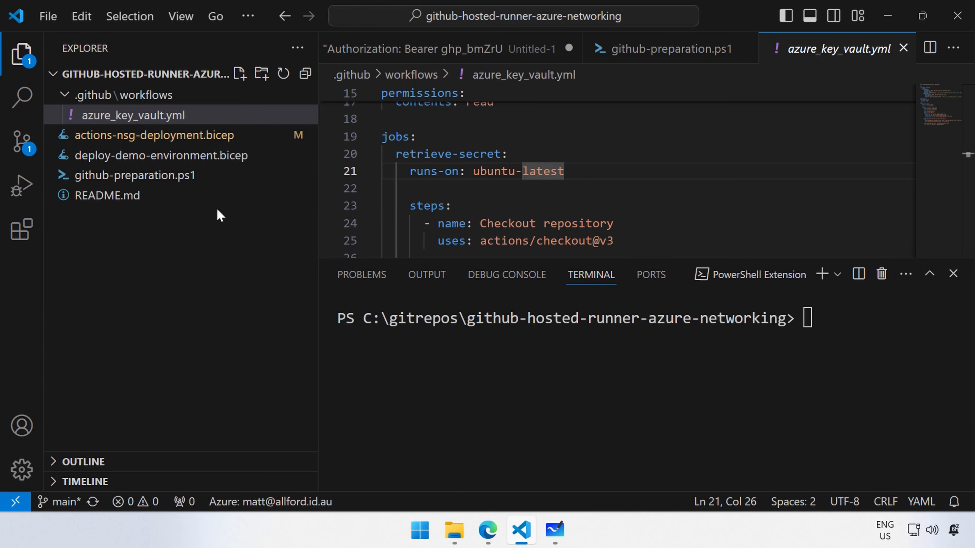
{"action": "left_click", "coordinate": [551, 201]}
{"action": "left_click", "coordinate": [590, 355]}
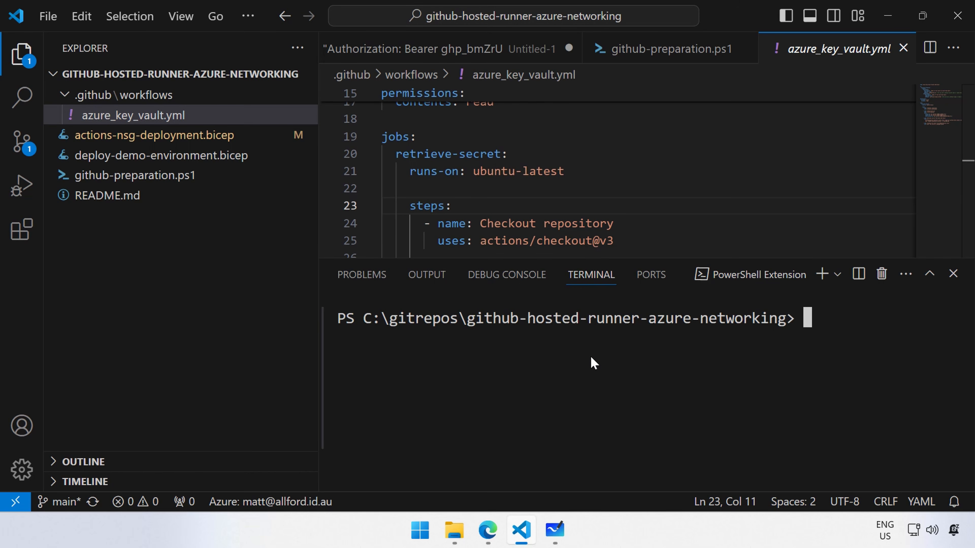
{"action": "key", "text": "ctrl+b"}
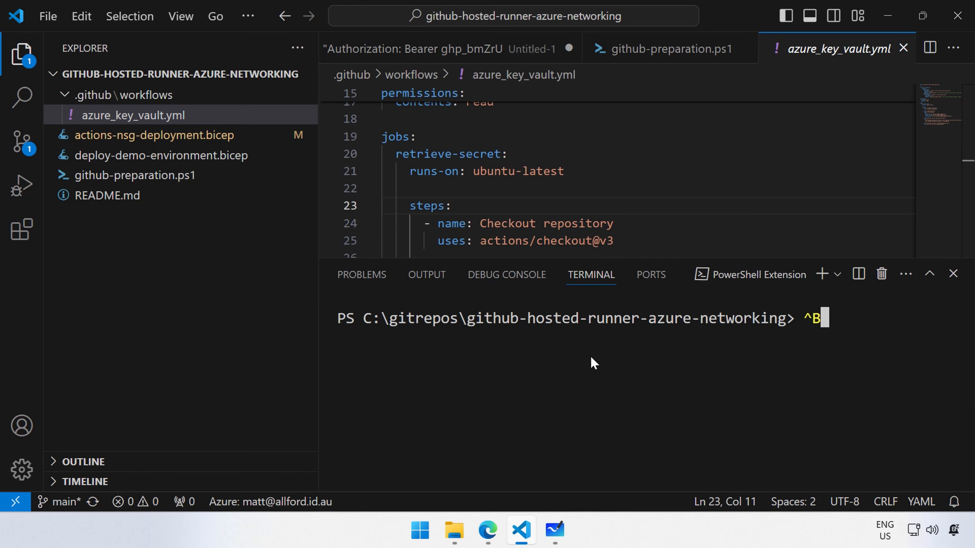
{"action": "left_click", "coordinate": [674, 235]}
{"action": "key", "text": "ctrl+b"}
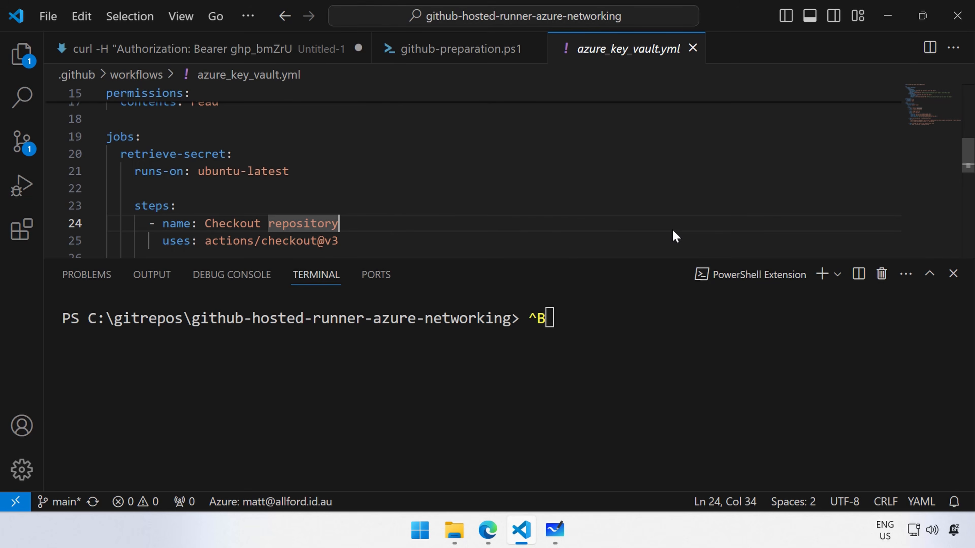
{"action": "key", "text": "ctrl+j"}
{"action": "key", "text": "ctrl+b"}
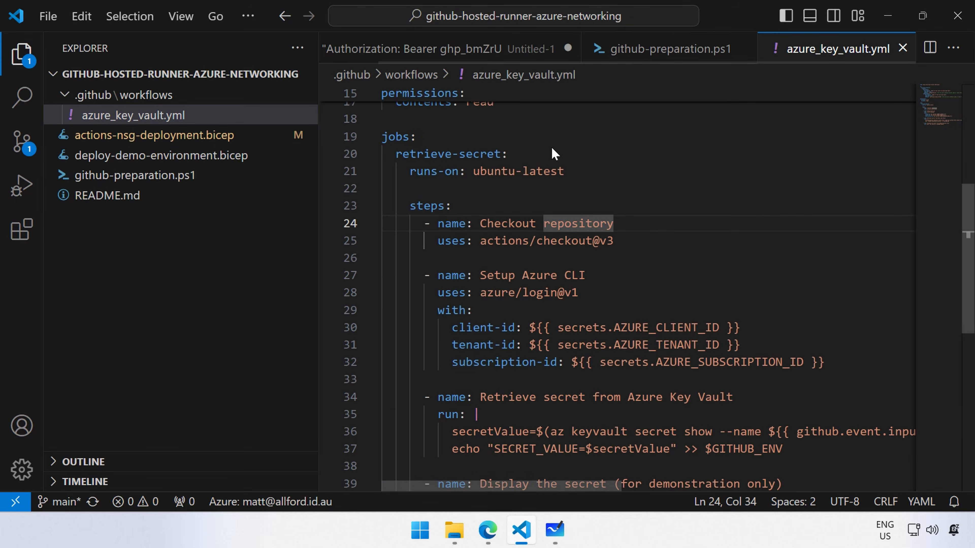
{"action": "key", "text": "ctrl+b"}
{"action": "left_click", "coordinate": [441, 243]}
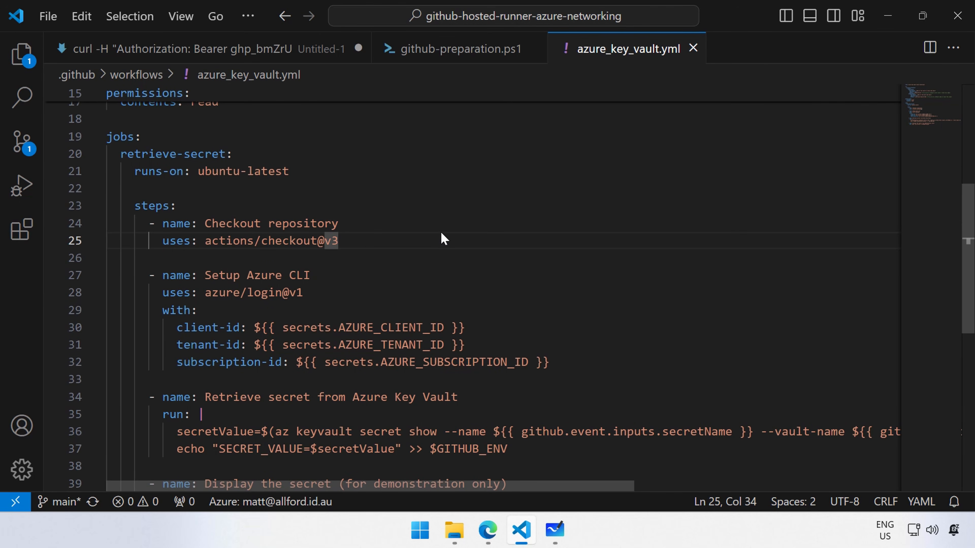
Step: Set the retrieve-secret job's runs-on value to azure-linux-runner and save azure_key_vault.yml
{"action": "scroll", "coordinate": [442, 237], "scroll_direction": "up", "scroll_amount": 1}
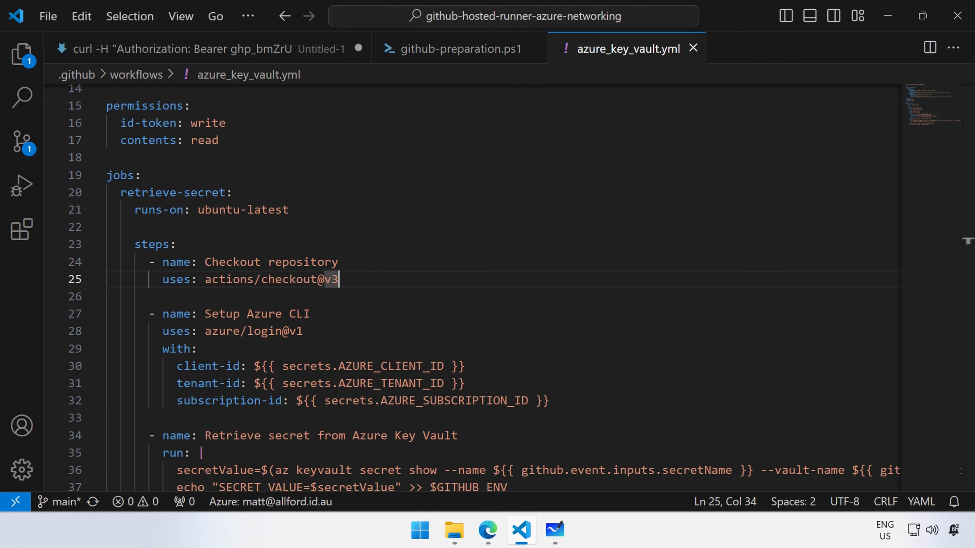
{"action": "left_click_drag", "start_coordinate": [333, 214], "coordinate": [198, 211]}
{"action": "type", "text": "azure-linux-runner"}
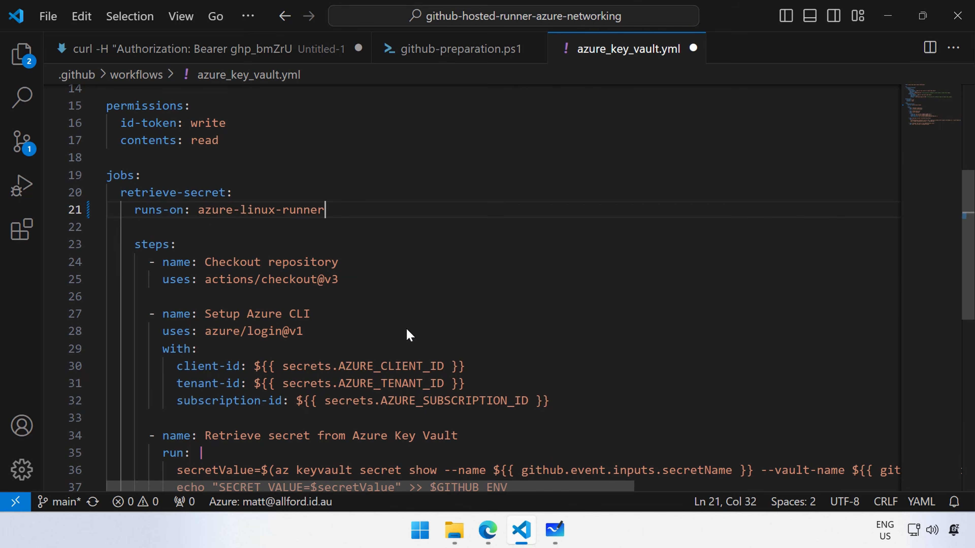
{"action": "scroll", "coordinate": [406, 328], "scroll_direction": "up", "scroll_amount": 5}
{"action": "scroll", "coordinate": [406, 328], "scroll_direction": "down", "scroll_amount": 6}
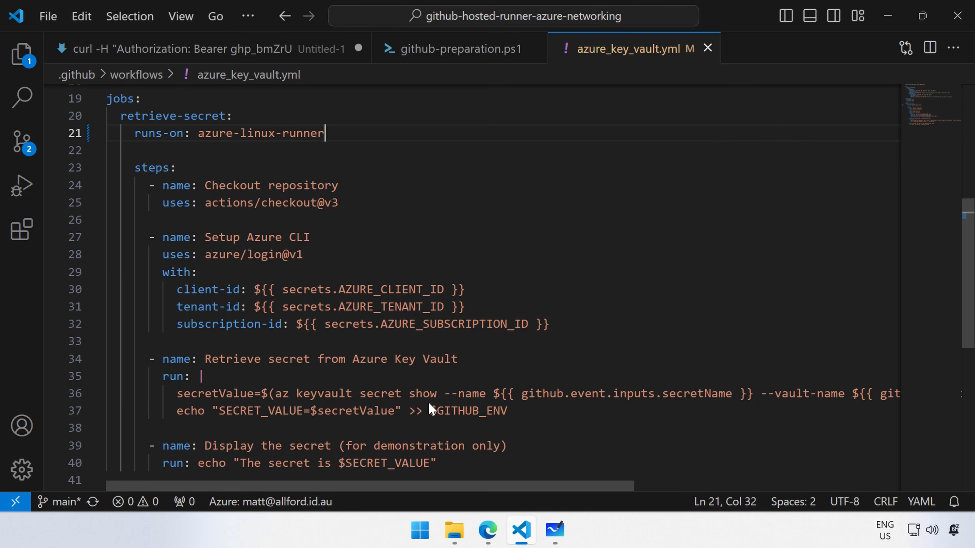
Step: In the terminal, check the repository's git status and stage all changes with git add
{"action": "key", "text": "ctrl+grave"}
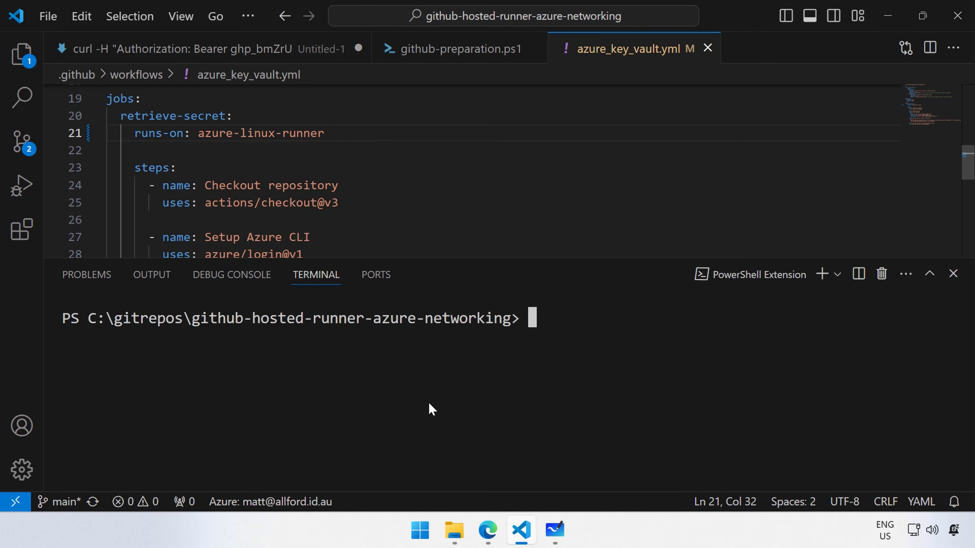
{"action": "type", "text": "git status"}
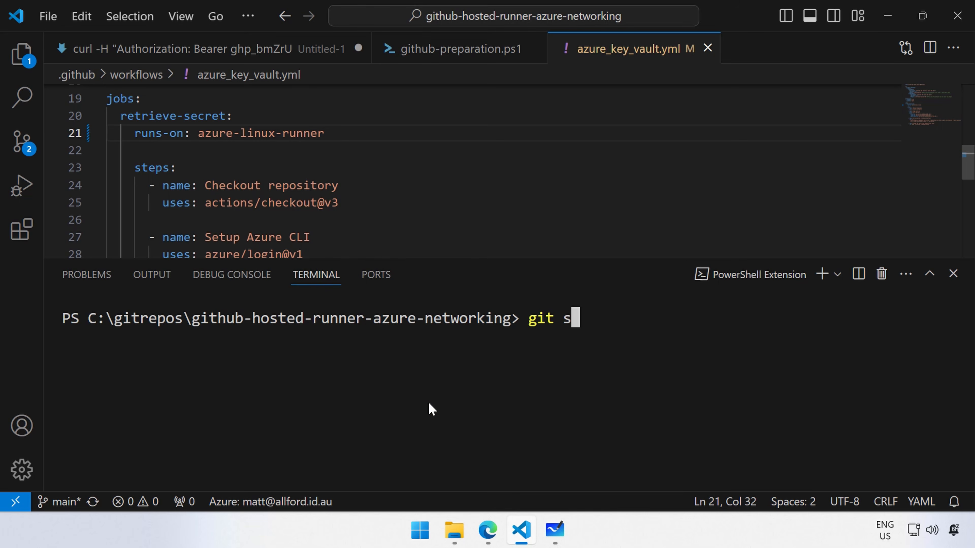
{"action": "key", "text": "Return"}
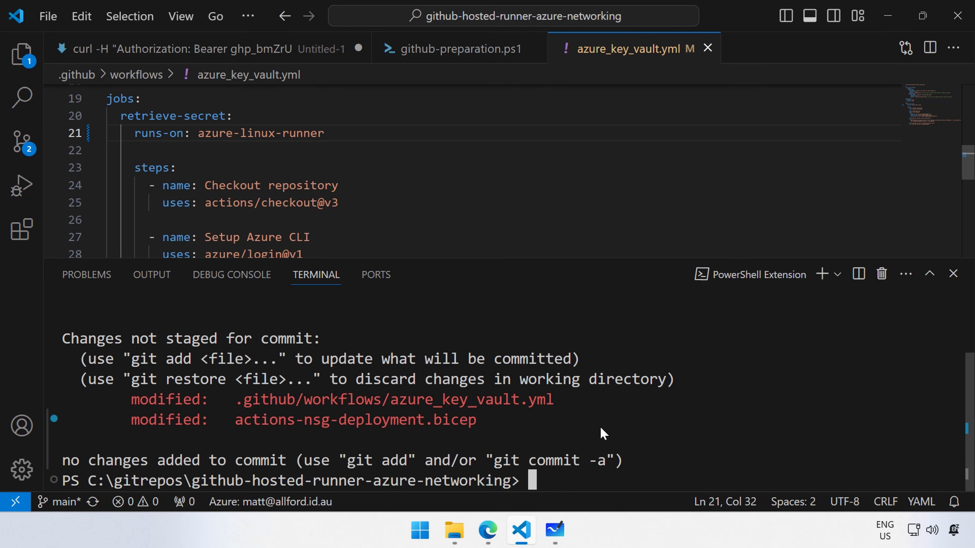
{"action": "type", "text": "git add ."}
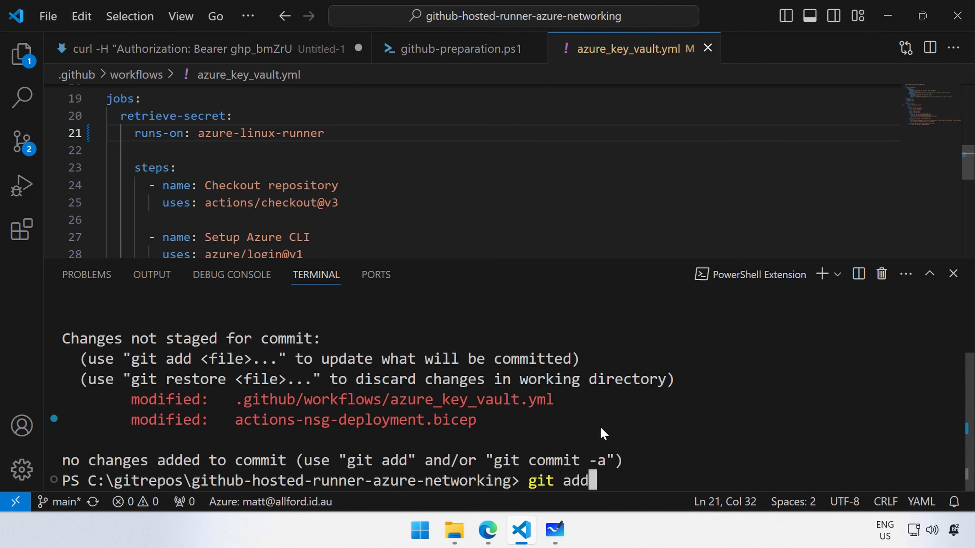
{"action": "key", "text": "Return"}
Step: Commit the staged changes with the message "changed workflow to run on azure vnet integrated runner"
{"action": "type", "text": "git co"}
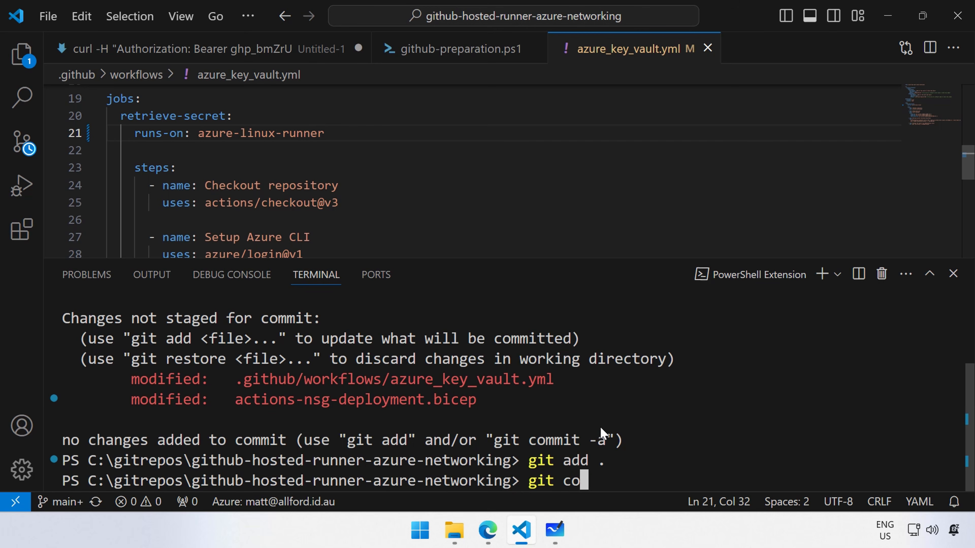
{"action": "type", "text": "mmit -m "}
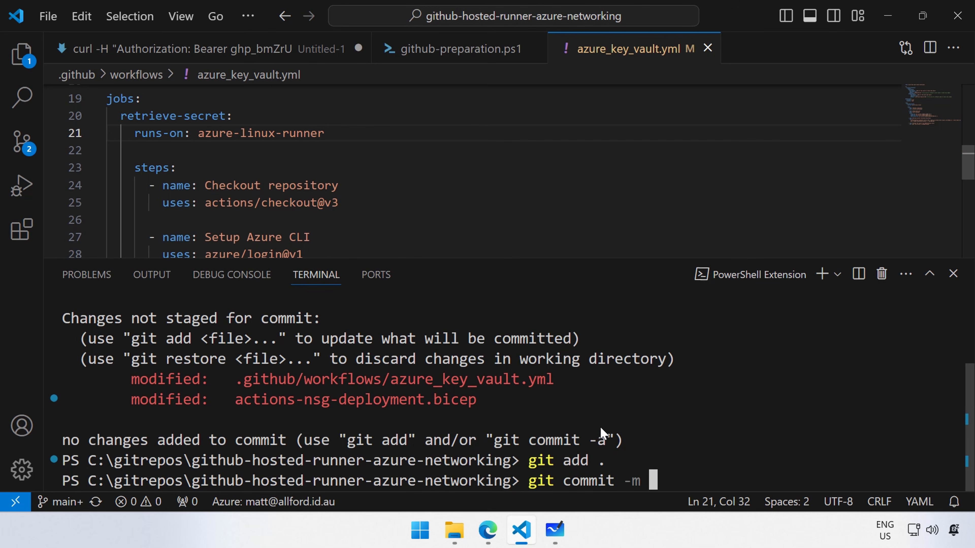
{"action": "type", "text": "\"changed wor"}
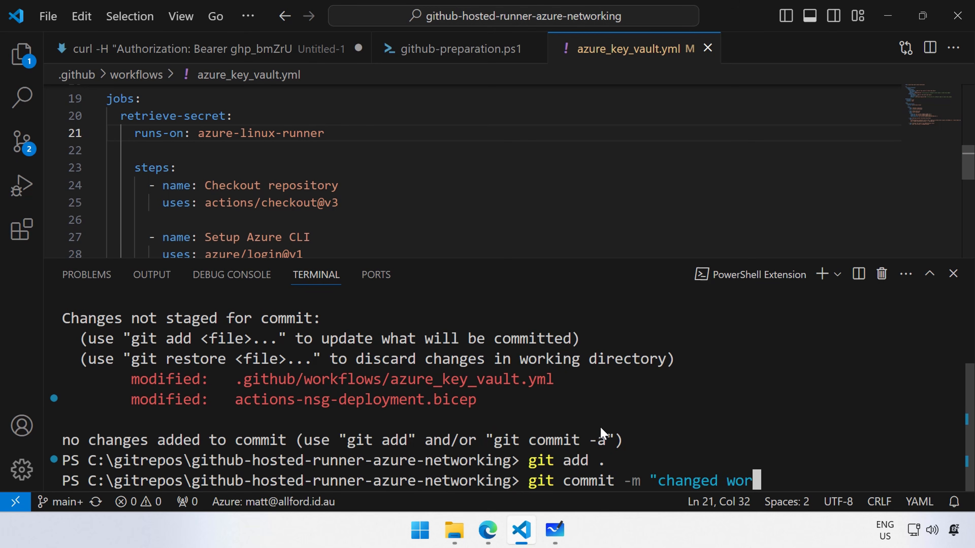
{"action": "type", "text": "kflow to r"}
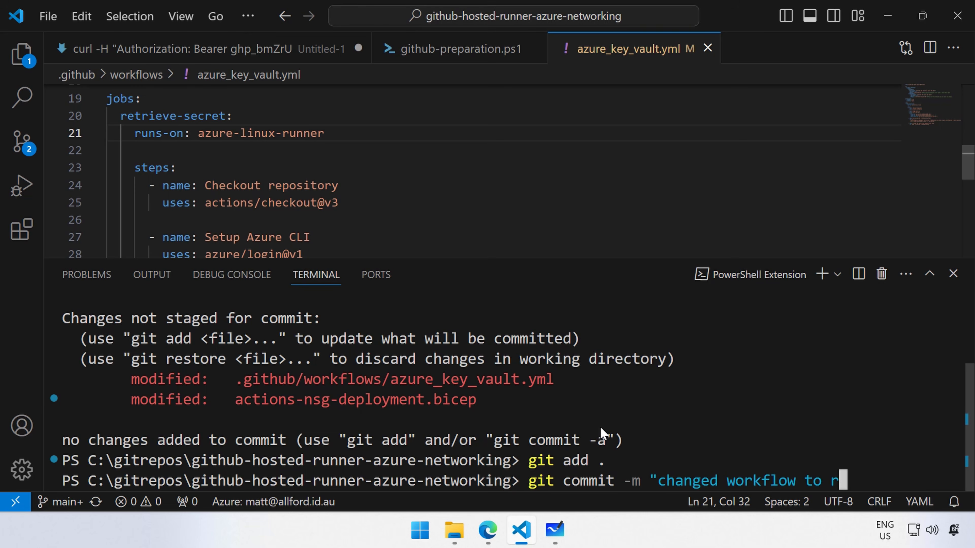
{"action": "type", "text": "un on azure vnet "}
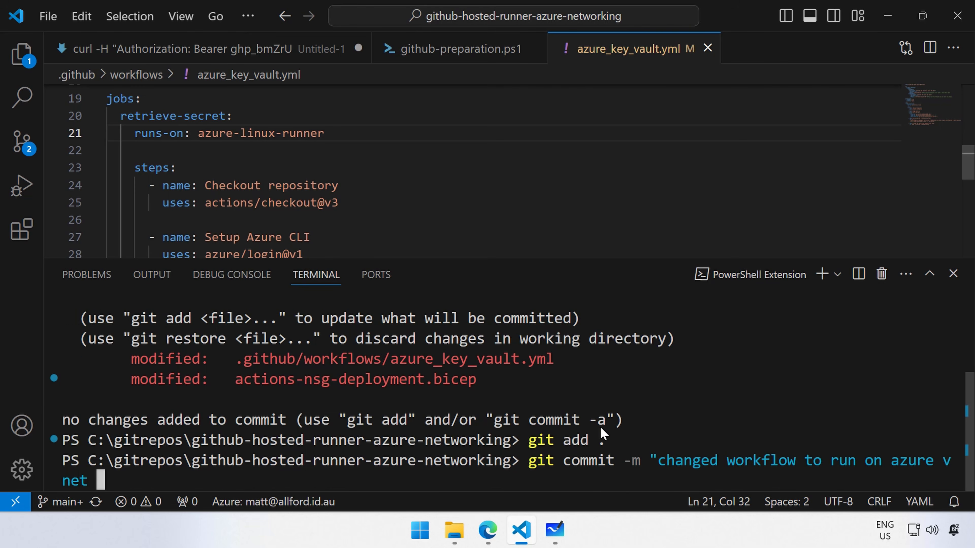
{"action": "type", "text": "integrated runner\""}
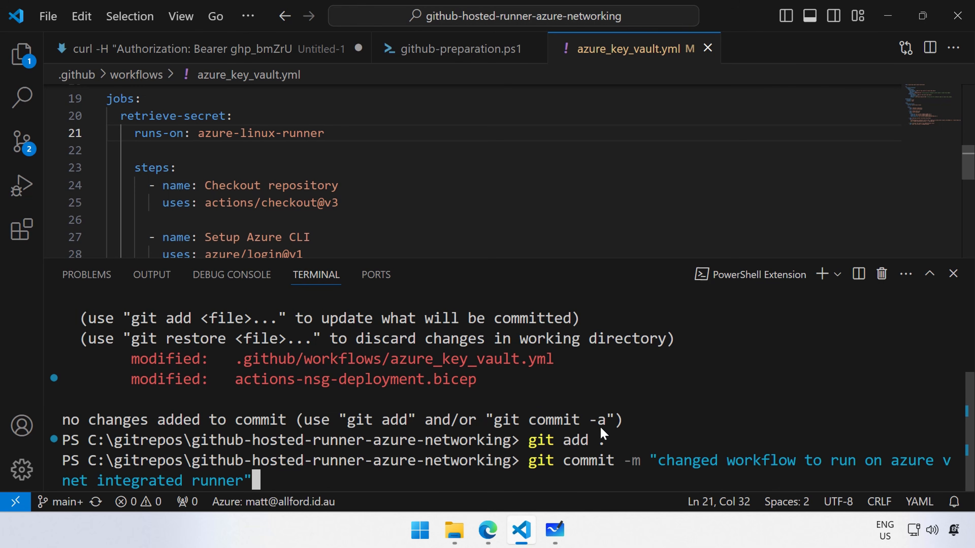
{"action": "key", "text": "Return"}
Step: Push the commit to the remote GitHub repository and clear the terminal
{"action": "type", "text": "git push"}
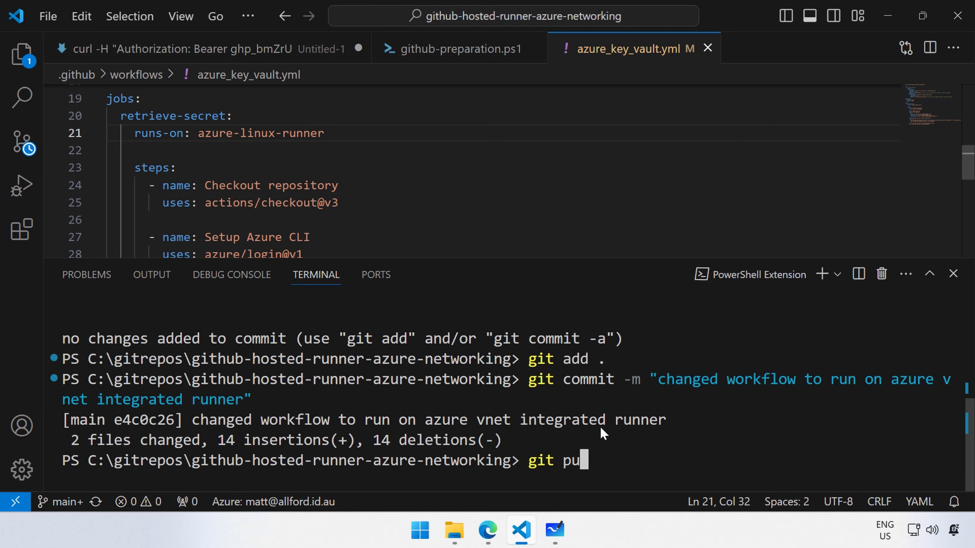
{"action": "key", "text": "Return"}
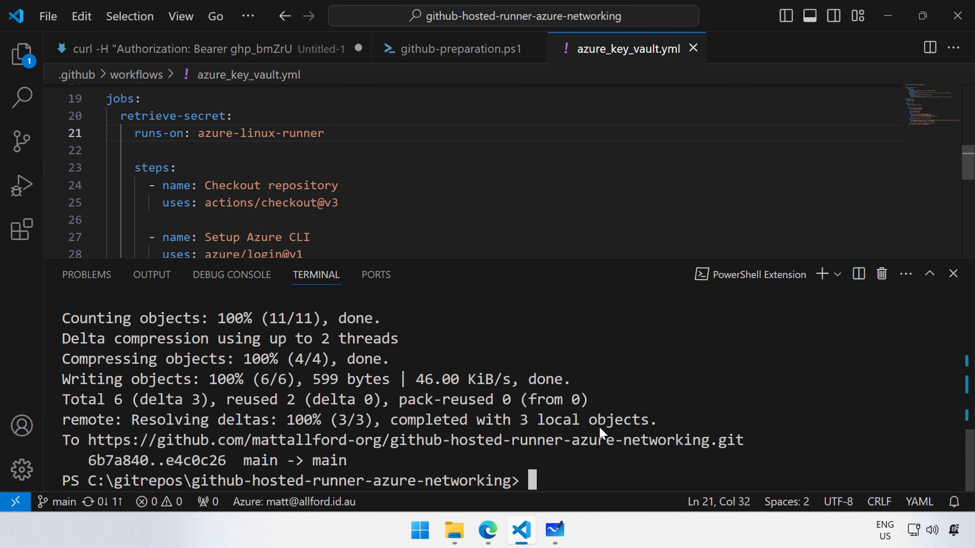
{"action": "key", "text": "ctrl+l"}
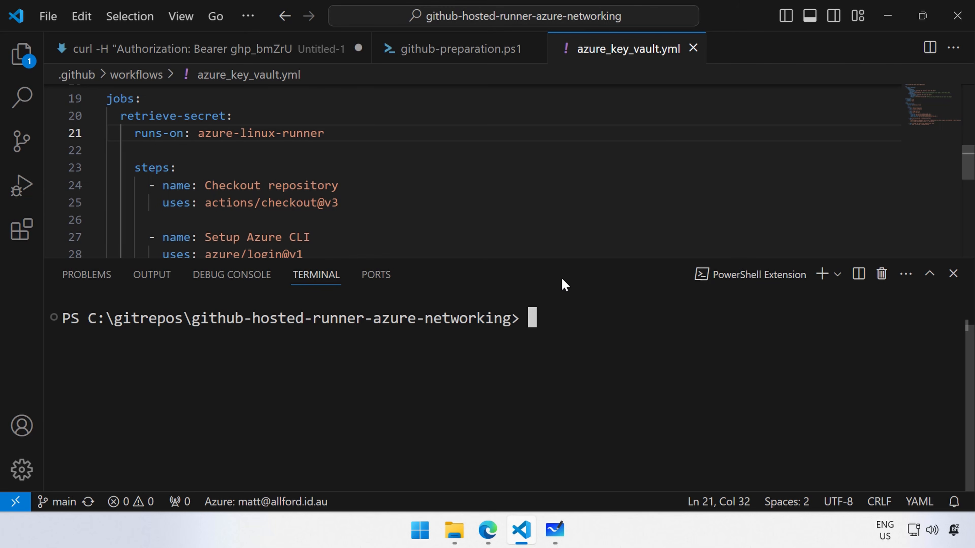
Step: Switch to the Azure portal in the browser, put its tab beside the GitHub tab, and view the connected devices of gh-runner-demo-vnet-001
{"action": "left_click", "coordinate": [591, 203]}
{"action": "left_click", "coordinate": [887, 16]}
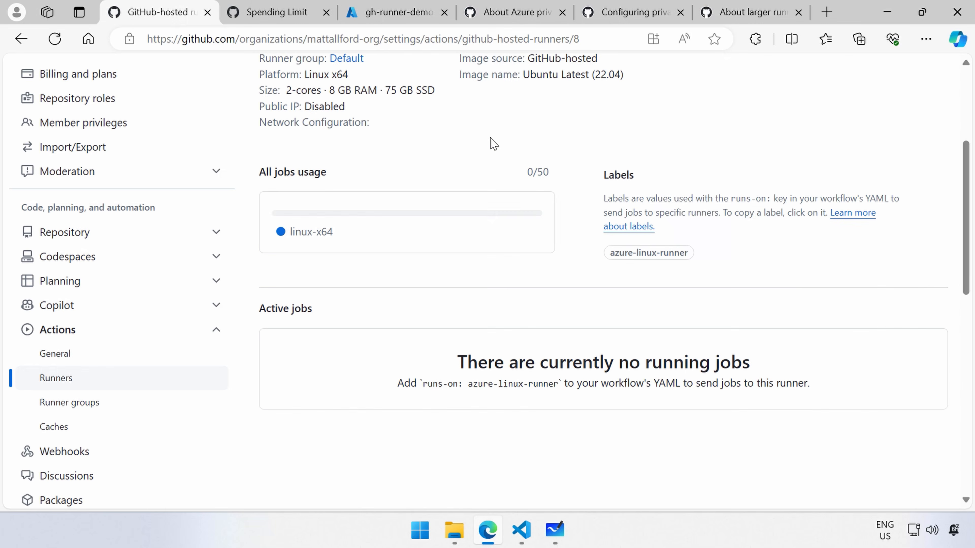
{"action": "left_click", "coordinate": [395, 13]}
{"action": "left_click_drag", "start_coordinate": [404, 21], "coordinate": [282, 17]}
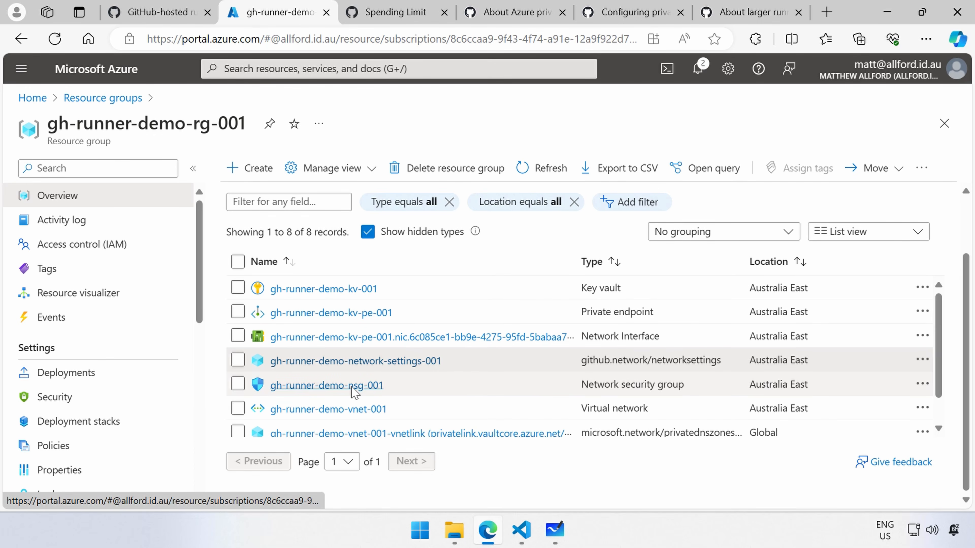
{"action": "scroll", "coordinate": [367, 384], "scroll_direction": "down", "scroll_amount": 1}
{"action": "left_click", "coordinate": [367, 377]}
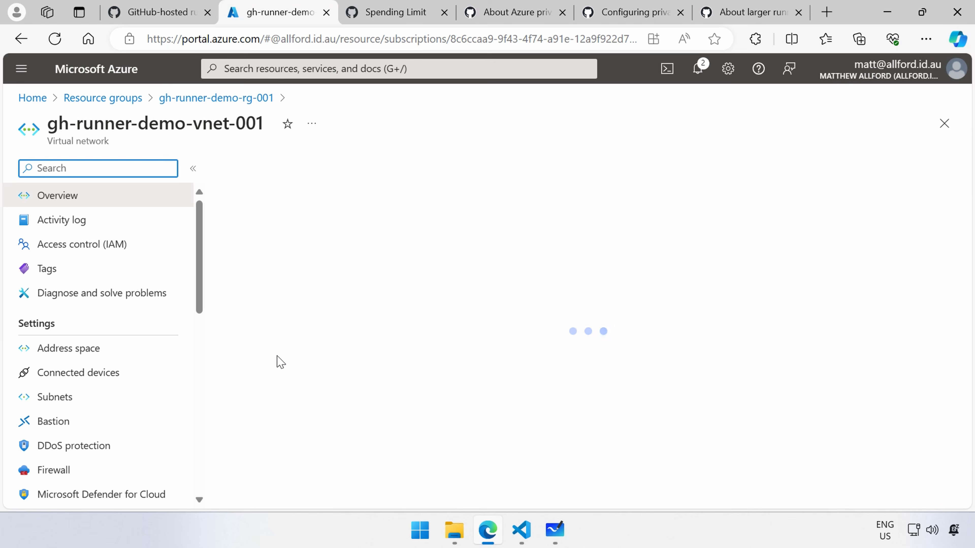
{"action": "left_click", "coordinate": [70, 374]}
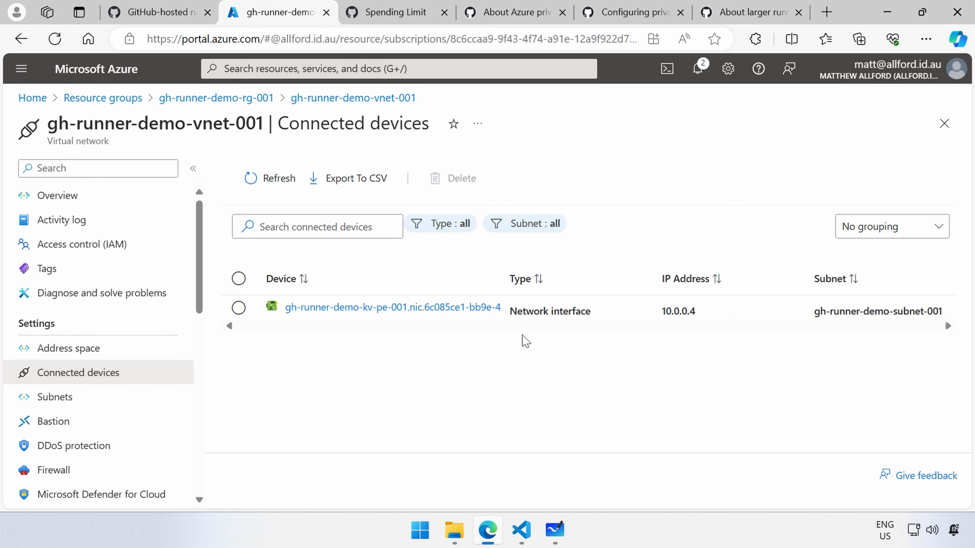
Step: Return to GitHub and show the Actions workflow runs of the github-hosted-runner-azure-networking repository
{"action": "left_click", "coordinate": [165, 21]}
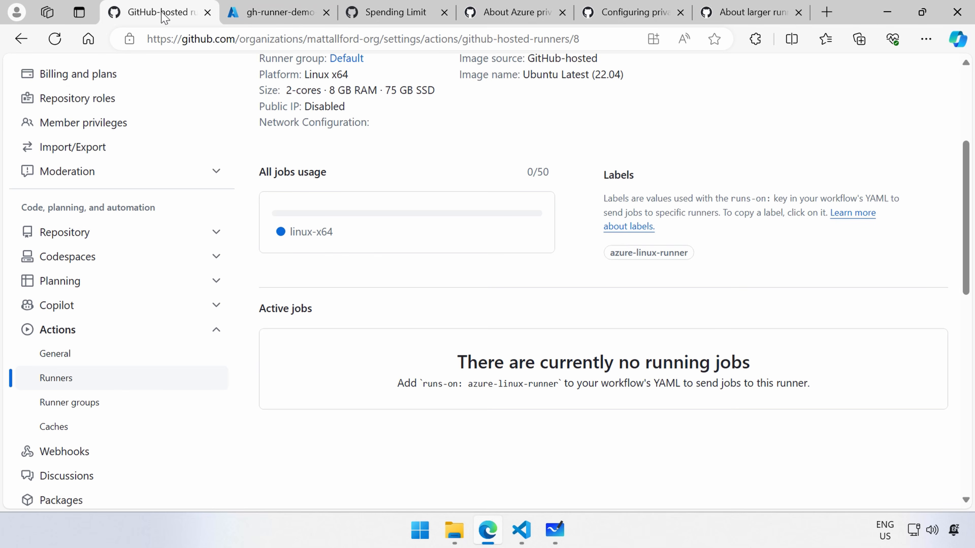
{"action": "scroll", "coordinate": [326, 267], "scroll_direction": "up", "scroll_amount": 5}
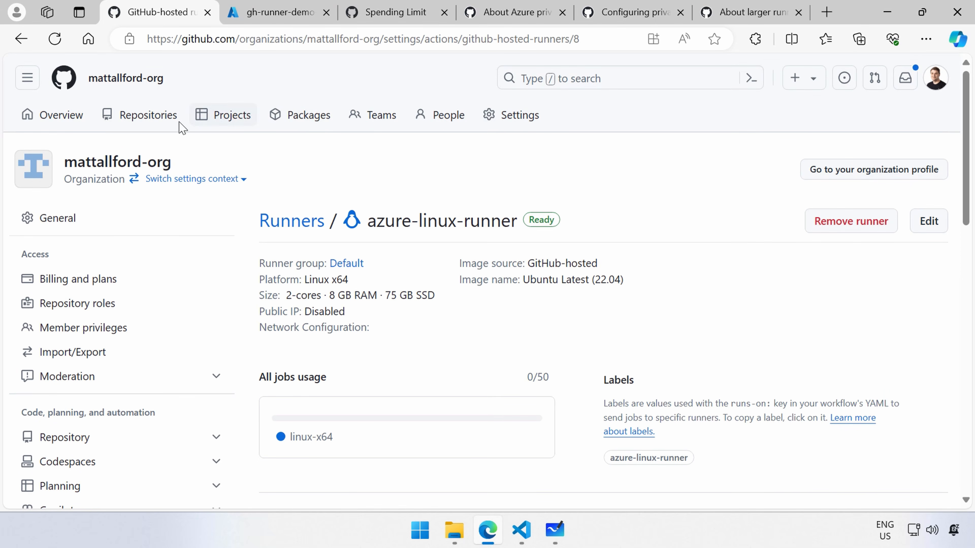
{"action": "left_click", "coordinate": [140, 115]}
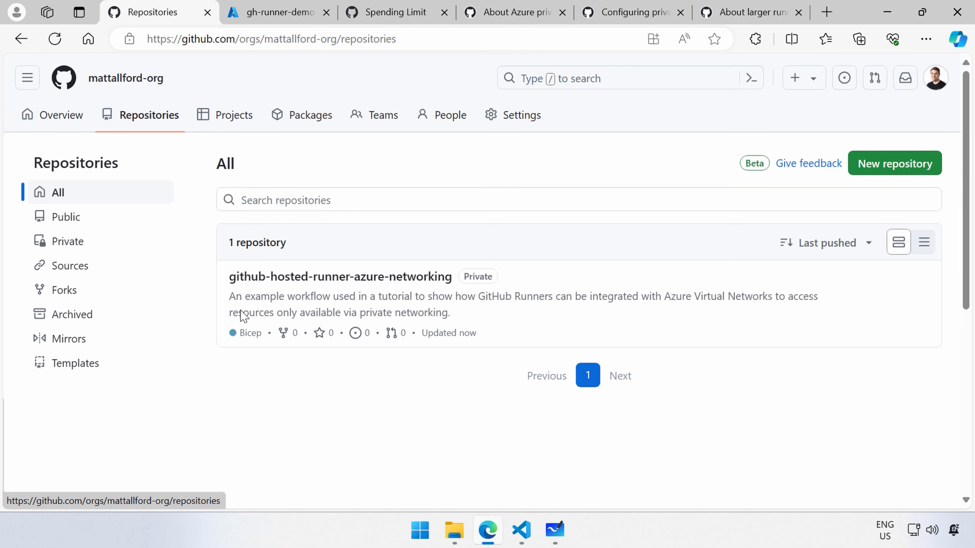
{"action": "left_click", "coordinate": [309, 278]}
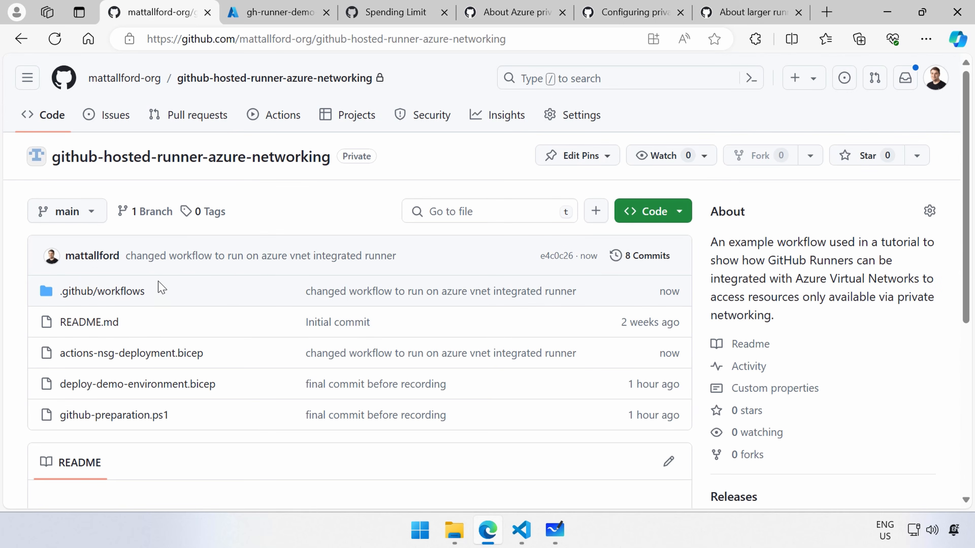
{"action": "left_click", "coordinate": [285, 109]}
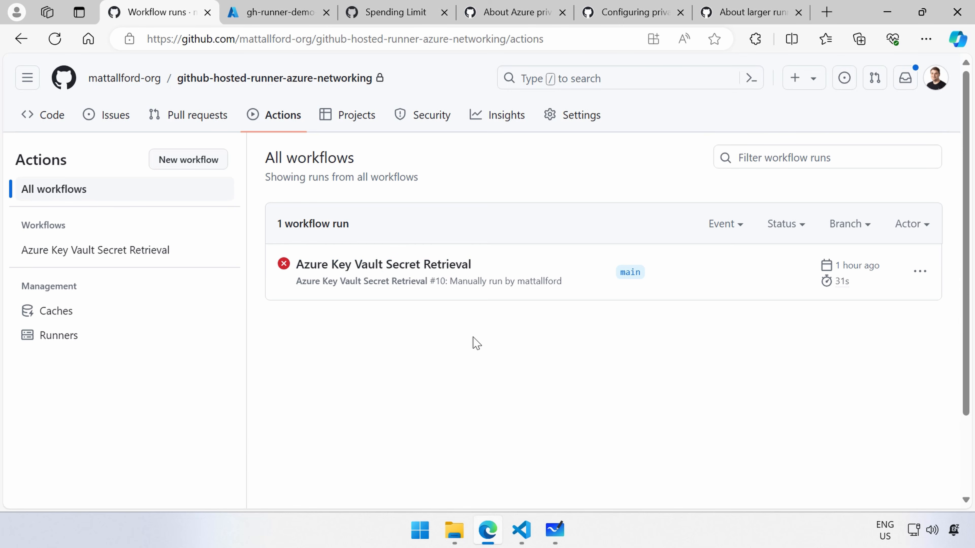
Step: Run the Azure Key Vault Secret Retrieval workflow from main with secret name mySuperSecret and vault gh-runner-demo-kv-001, and open the new run
{"action": "left_click", "coordinate": [141, 251]}
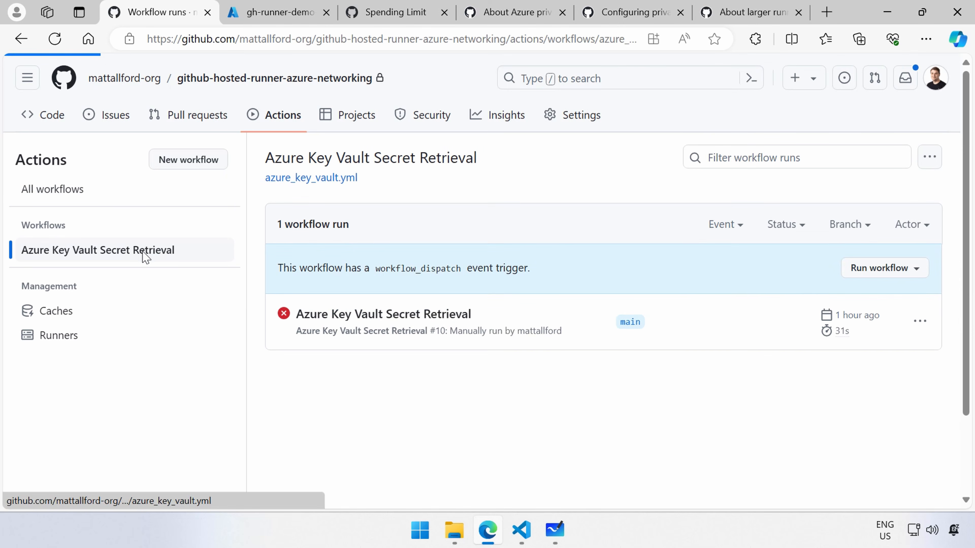
{"action": "left_click", "coordinate": [912, 271]}
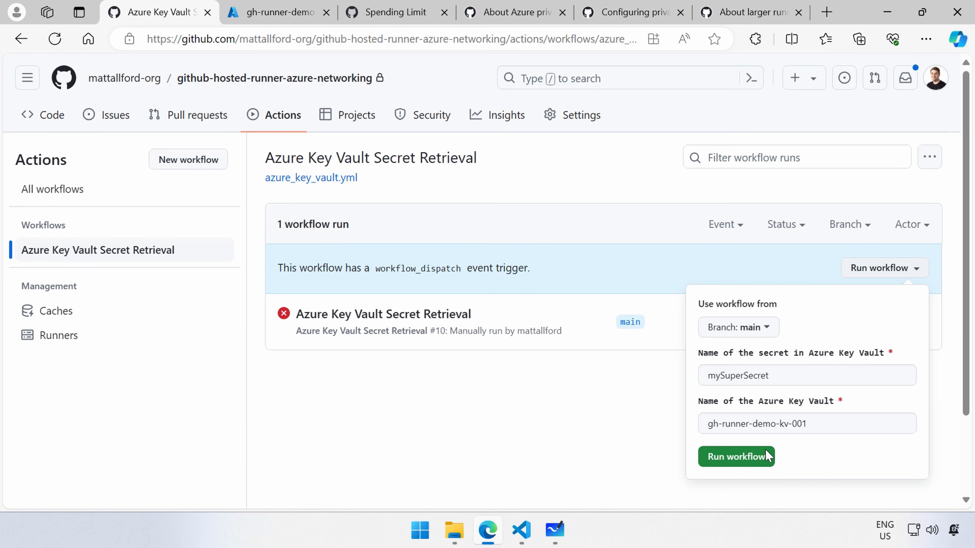
{"action": "left_click", "coordinate": [728, 463]}
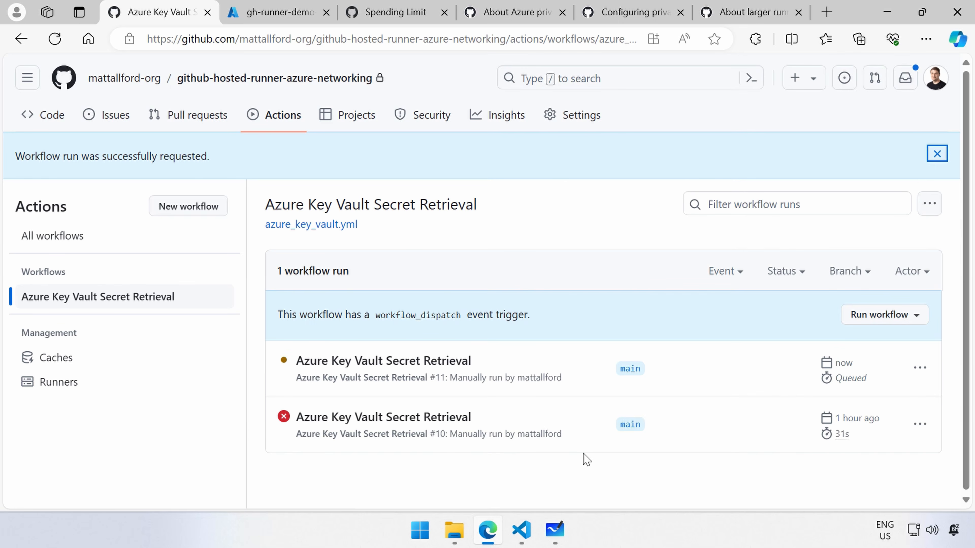
{"action": "left_click", "coordinate": [396, 368]}
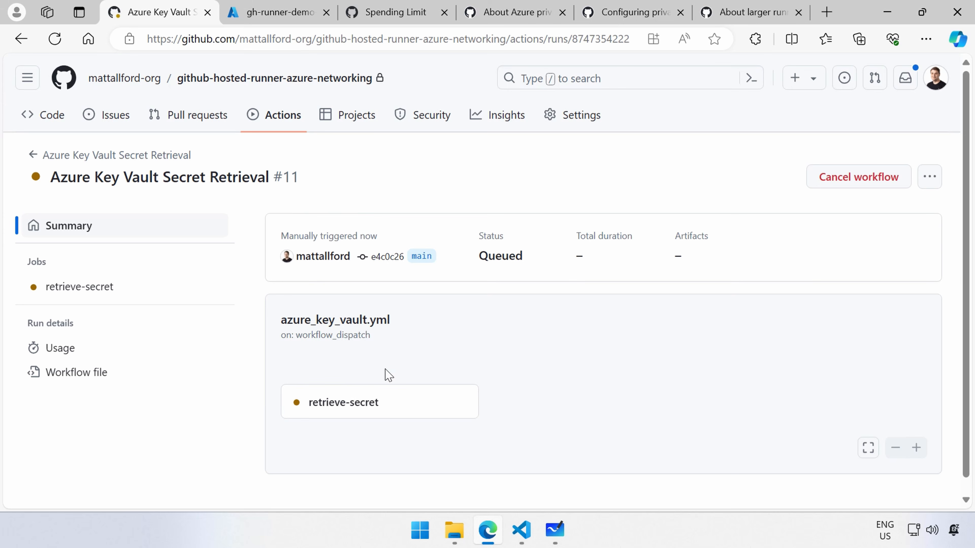
Step: Refresh the virtual network's connected devices in the Azure portal, and open the retrieve-secret job log in the GitHub workflow run
{"action": "left_click", "coordinate": [288, 17]}
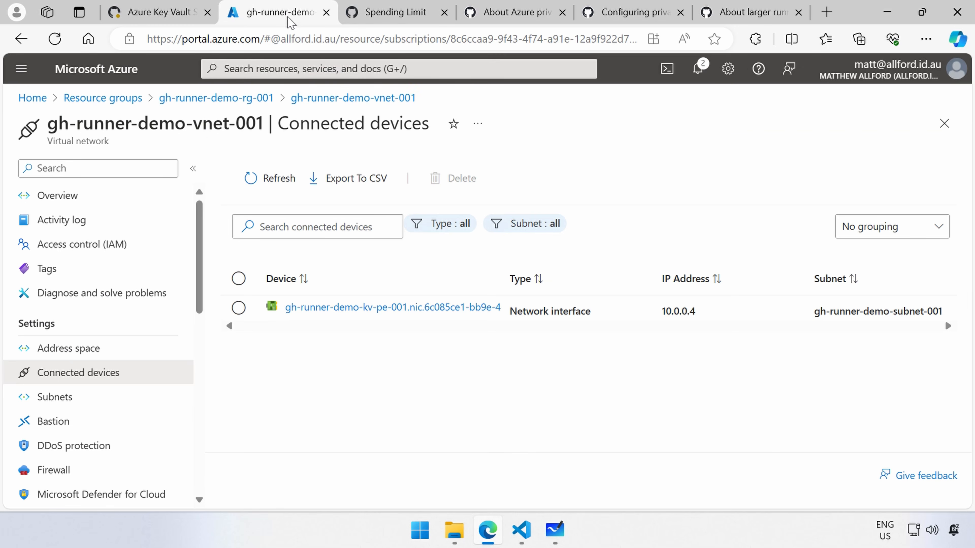
{"action": "left_click", "coordinate": [275, 188]}
{"action": "left_click", "coordinate": [160, 15]}
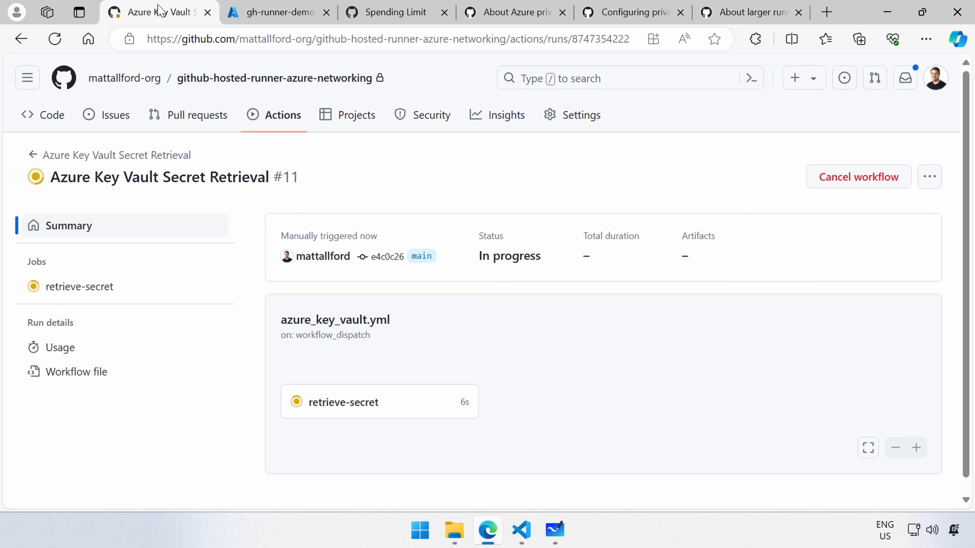
{"action": "left_click", "coordinate": [334, 403]}
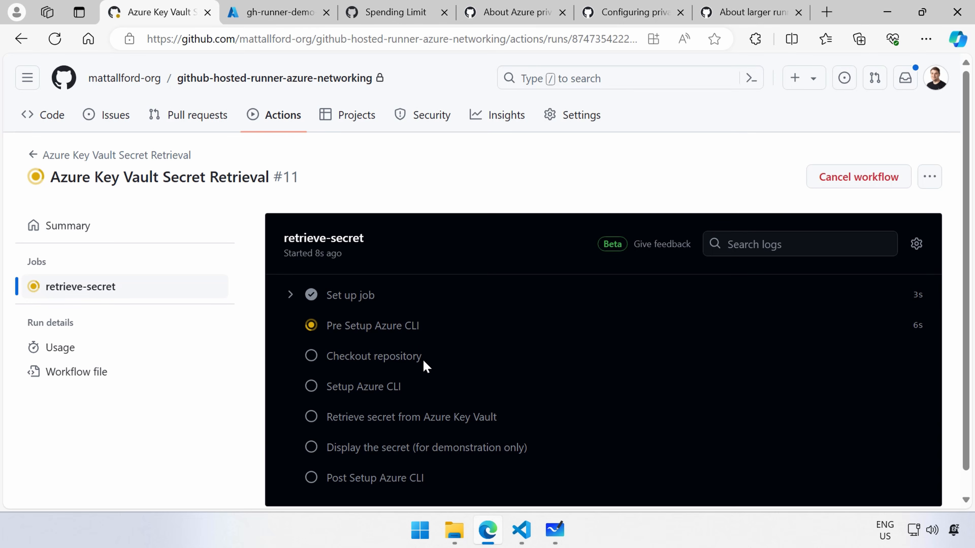
{"action": "scroll", "coordinate": [433, 414], "scroll_direction": "down", "scroll_amount": 2}
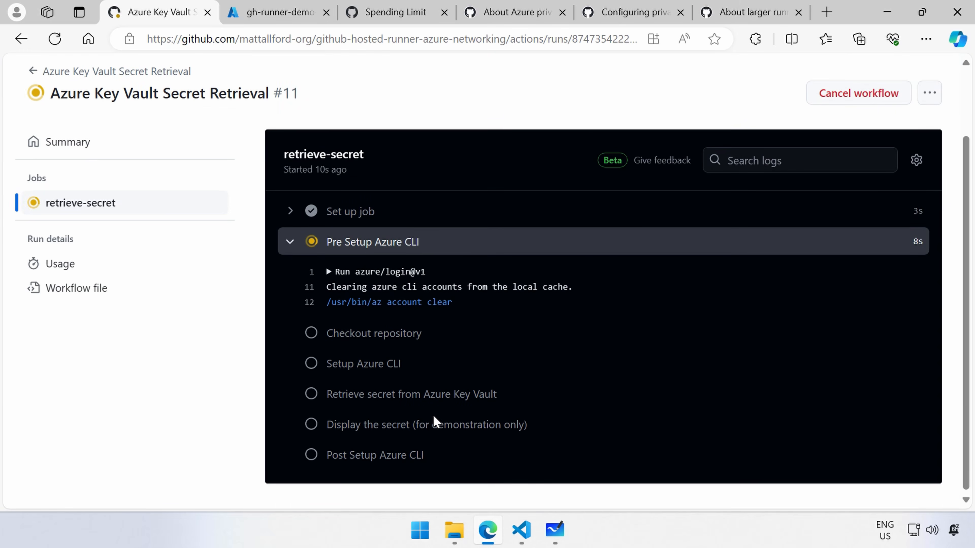
Step: Refresh the connected devices of gh-runner-demo-vnet-001 again and return to the retrieve-secret job log
{"action": "left_click", "coordinate": [259, 14]}
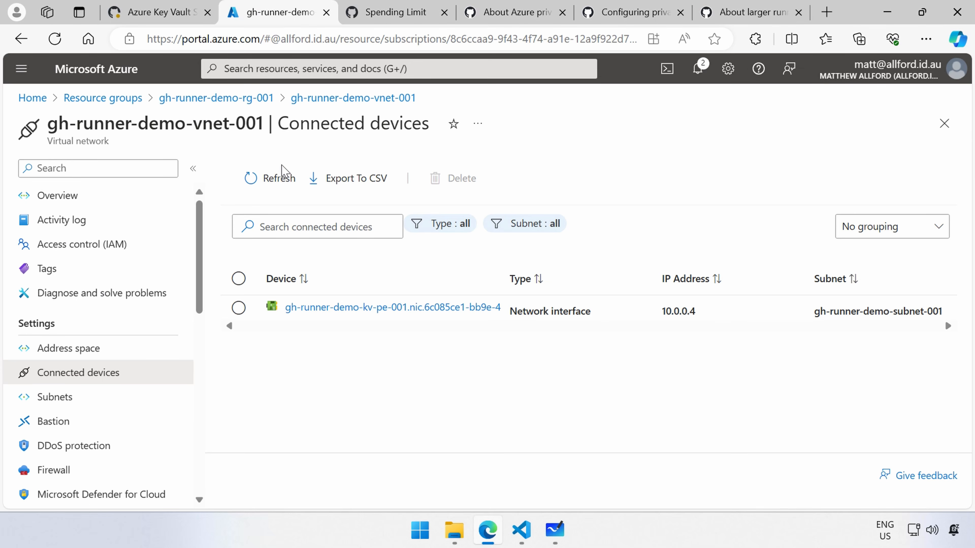
{"action": "left_click", "coordinate": [279, 178]}
{"action": "left_click", "coordinate": [279, 178]}
{"action": "left_click", "coordinate": [177, 13]}
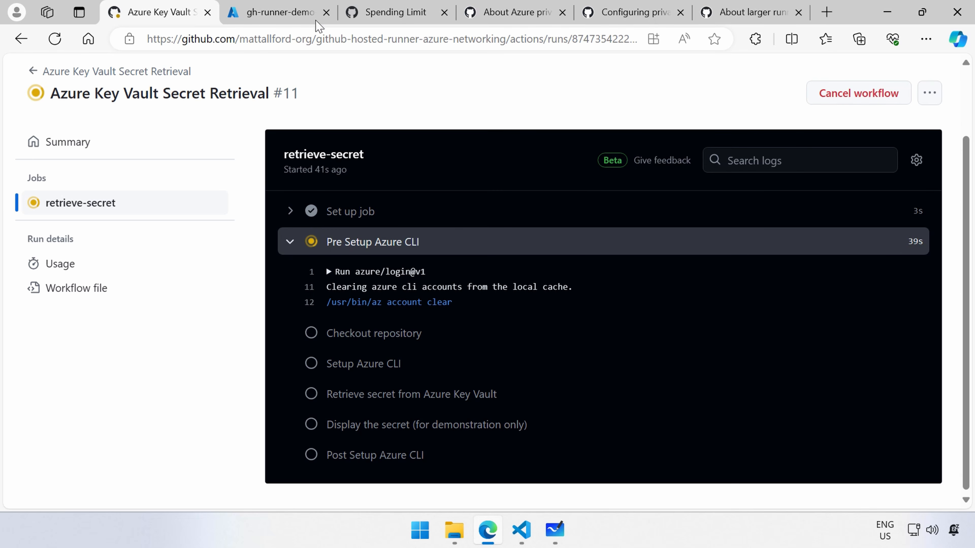
Step: Open the network security group gh-runner-demo-nsg-001 in the Azure portal and review its inbound and outbound security rules
{"action": "left_click", "coordinate": [284, 21]}
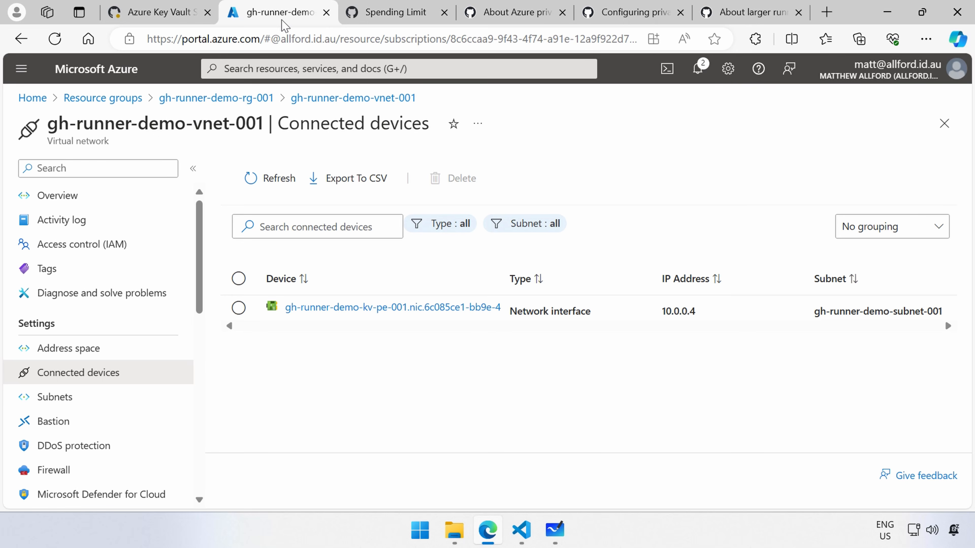
{"action": "left_click", "coordinate": [251, 99]}
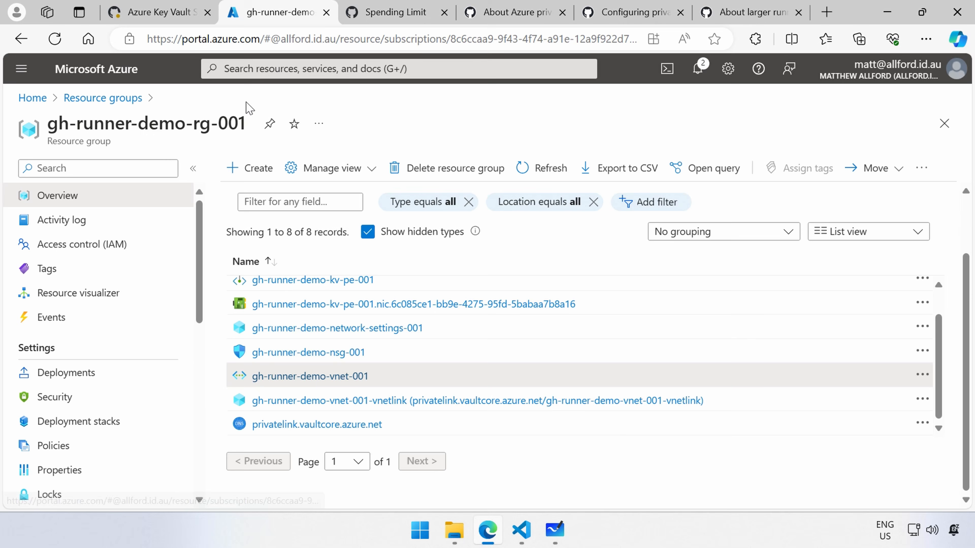
{"action": "left_click", "coordinate": [350, 352]}
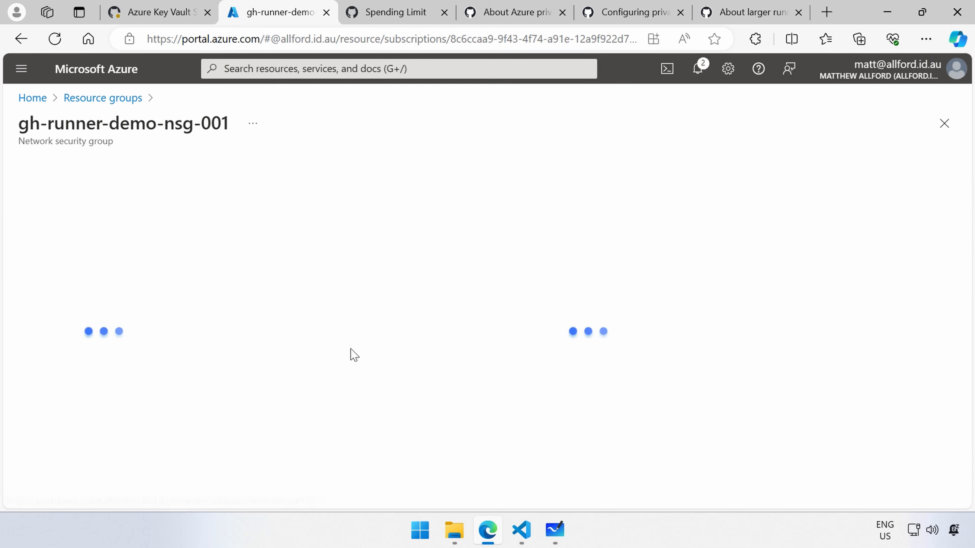
{"action": "scroll", "coordinate": [391, 350], "scroll_direction": "down", "scroll_amount": 5}
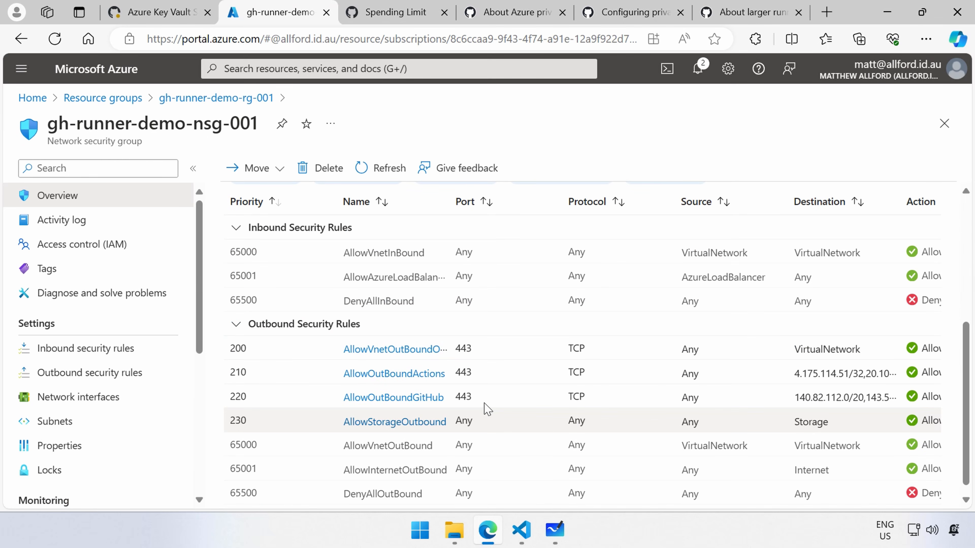
{"action": "scroll", "coordinate": [487, 409], "scroll_direction": "down", "scroll_amount": 1}
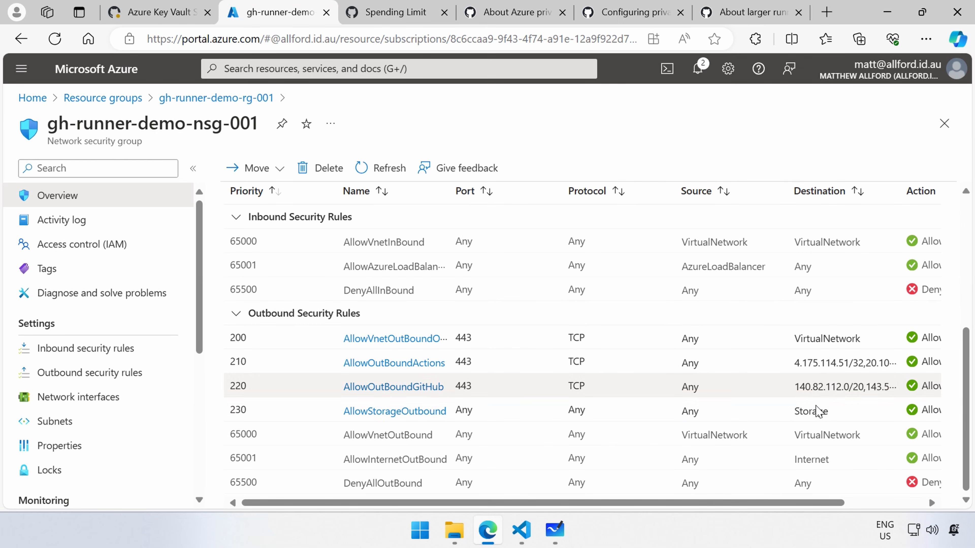
{"action": "scroll", "coordinate": [549, 396], "scroll_direction": "up", "scroll_amount": 2}
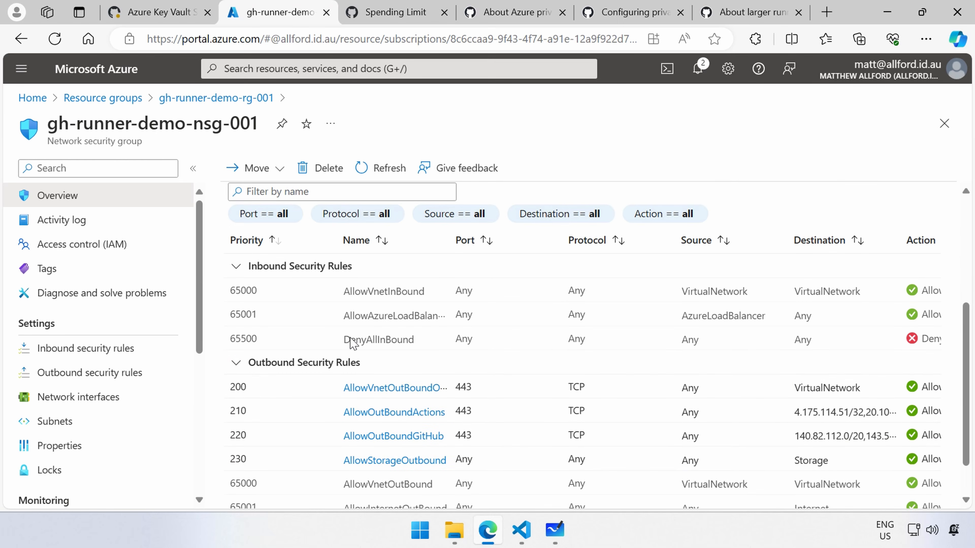
{"action": "scroll", "coordinate": [460, 351], "scroll_direction": "up", "scroll_amount": 3}
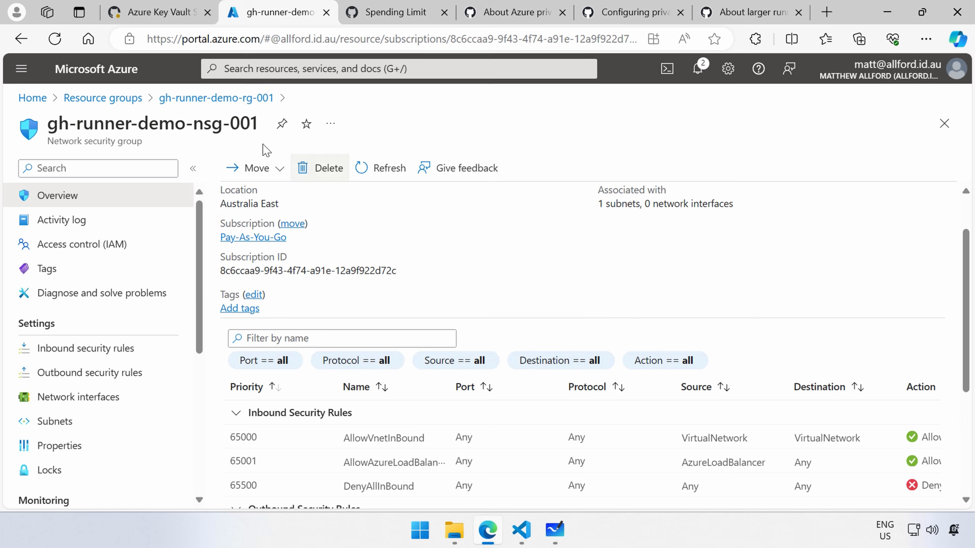
Step: Reopen the gh-runner-demo-rg-001 resource group and show the connected devices of gh-runner-demo-vnet-001
{"action": "left_click", "coordinate": [182, 18]}
{"action": "left_click", "coordinate": [288, 17]}
{"action": "left_click", "coordinate": [124, 99]}
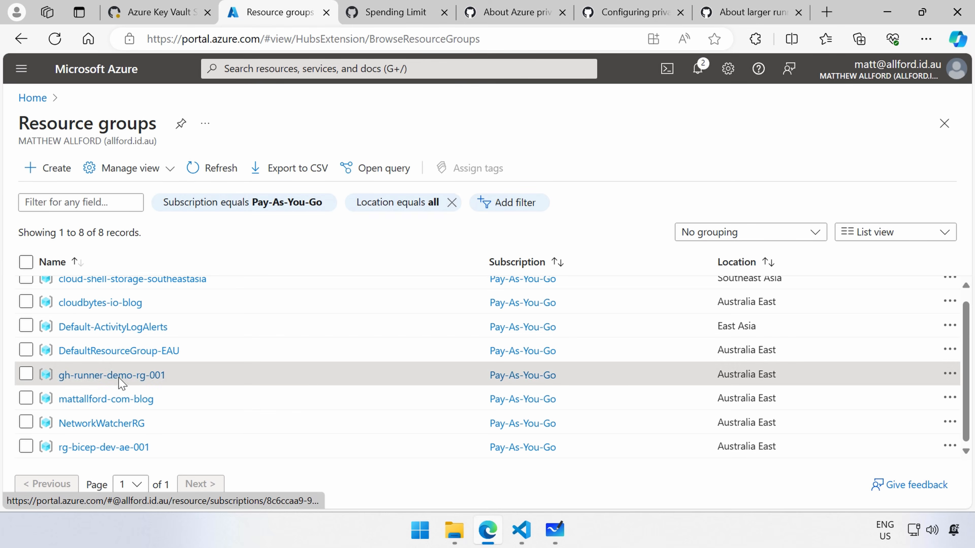
{"action": "left_click", "coordinate": [120, 376]}
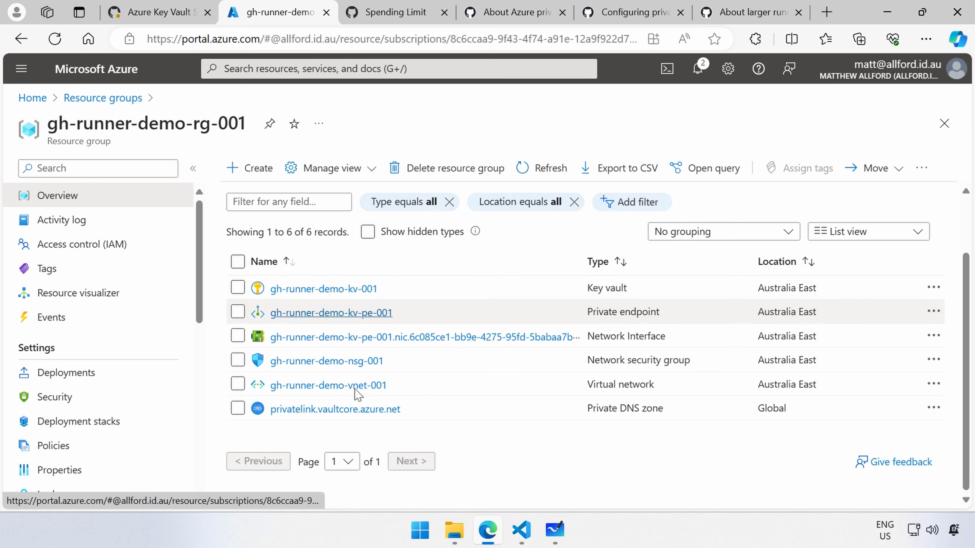
{"action": "left_click", "coordinate": [318, 386]}
{"action": "left_click", "coordinate": [60, 378]}
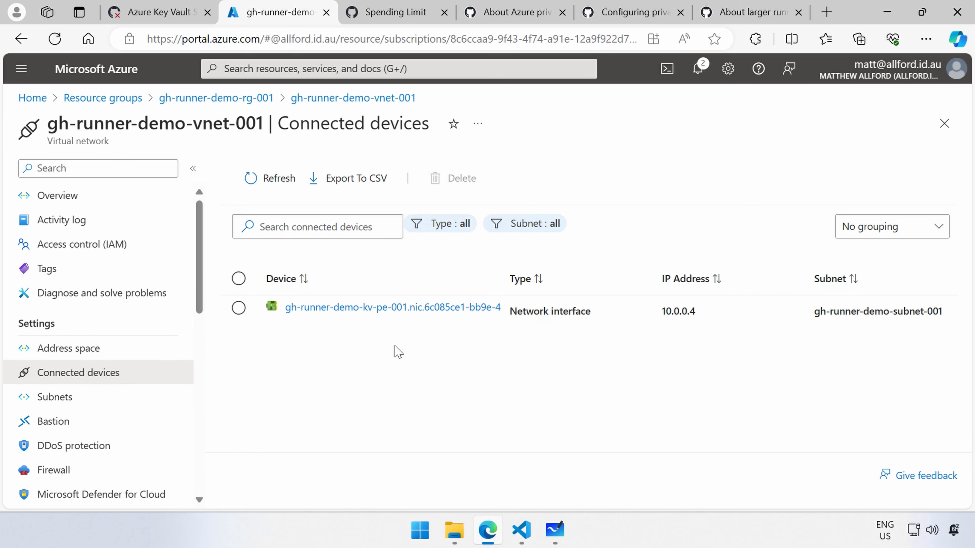
Step: Return to the retrieve-secret job log on GitHub and examine the Azure Key Vault retrieval and Azure CLI login output
{"action": "left_click", "coordinate": [167, 19]}
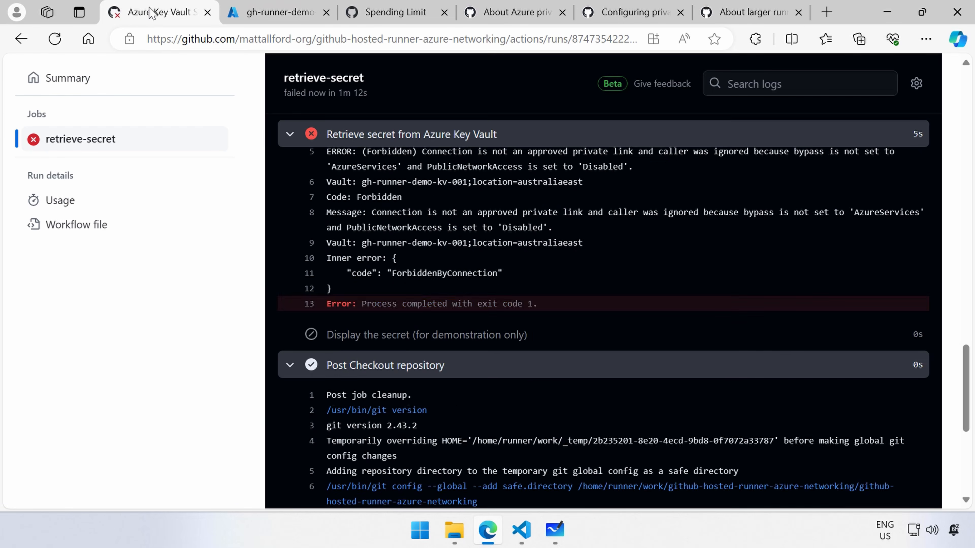
{"action": "scroll", "coordinate": [357, 286], "scroll_direction": "up", "scroll_amount": 4}
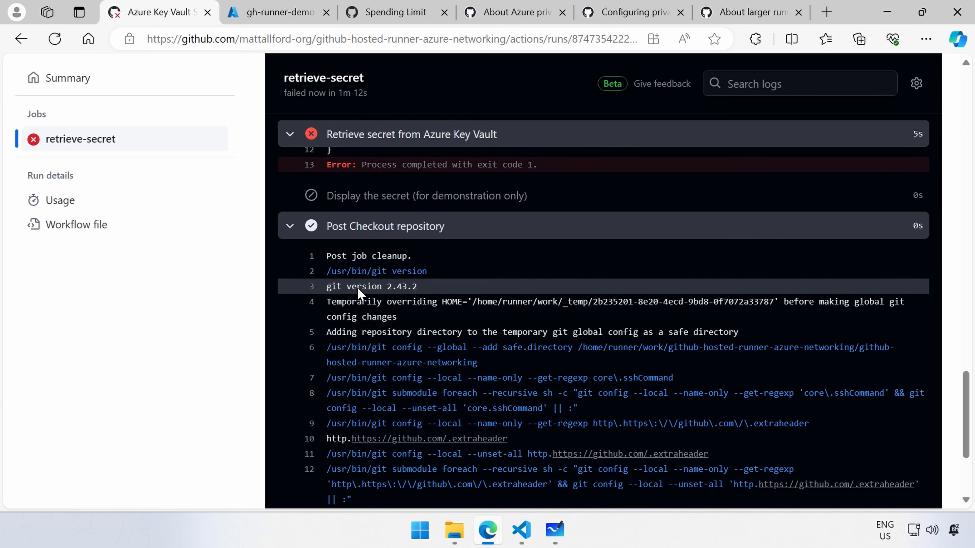
{"action": "scroll", "coordinate": [417, 318], "scroll_direction": "up", "scroll_amount": 6}
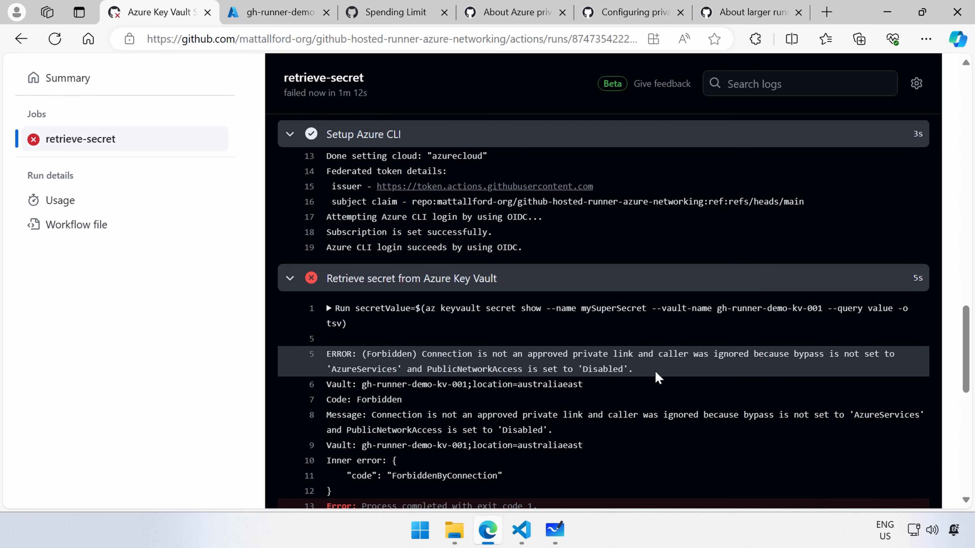
{"action": "scroll", "coordinate": [498, 359], "scroll_direction": "up", "scroll_amount": 3}
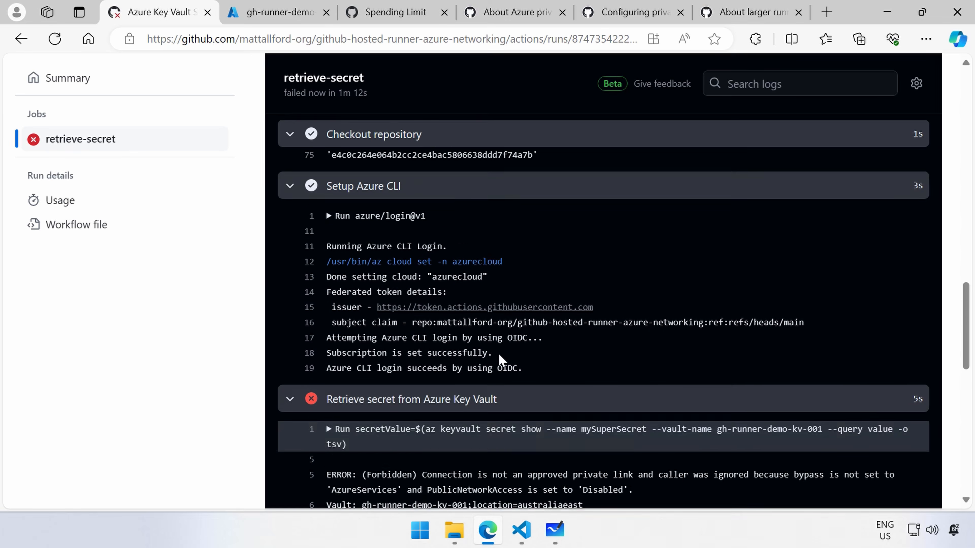
{"action": "scroll", "coordinate": [499, 359], "scroll_direction": "up", "scroll_amount": 15}
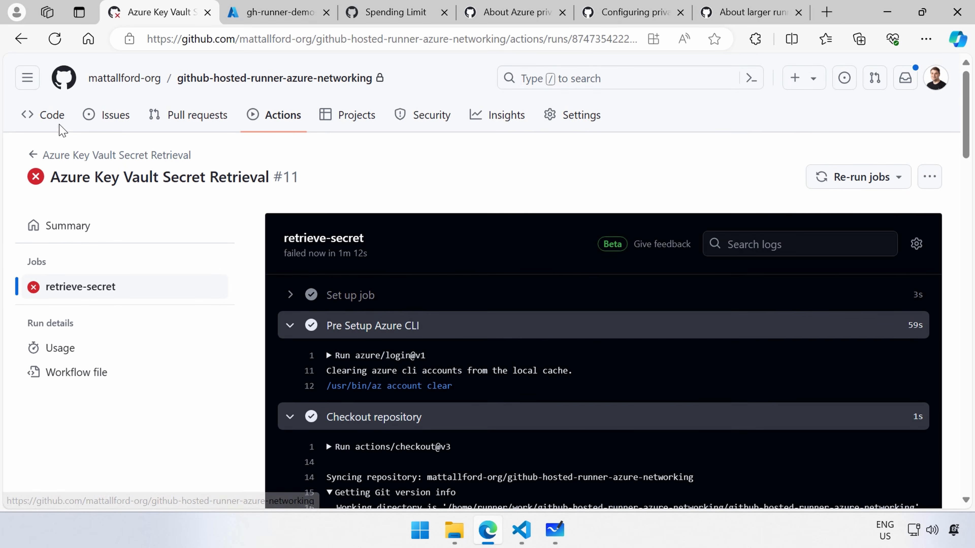
Step: Open azure_key_vault.yml from the repository's .github/workflows folder and check its runs-on label and job steps
{"action": "left_click", "coordinate": [52, 115]}
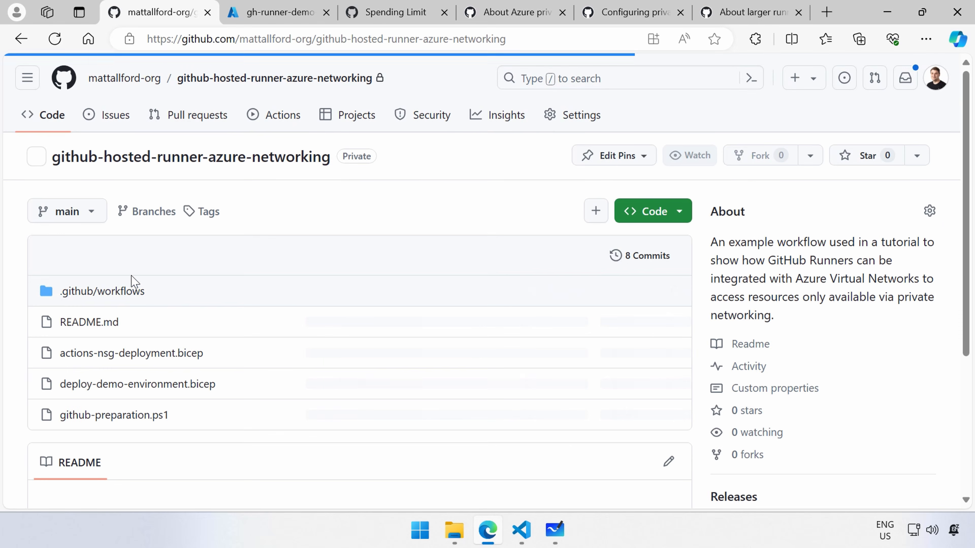
{"action": "left_click", "coordinate": [131, 296]}
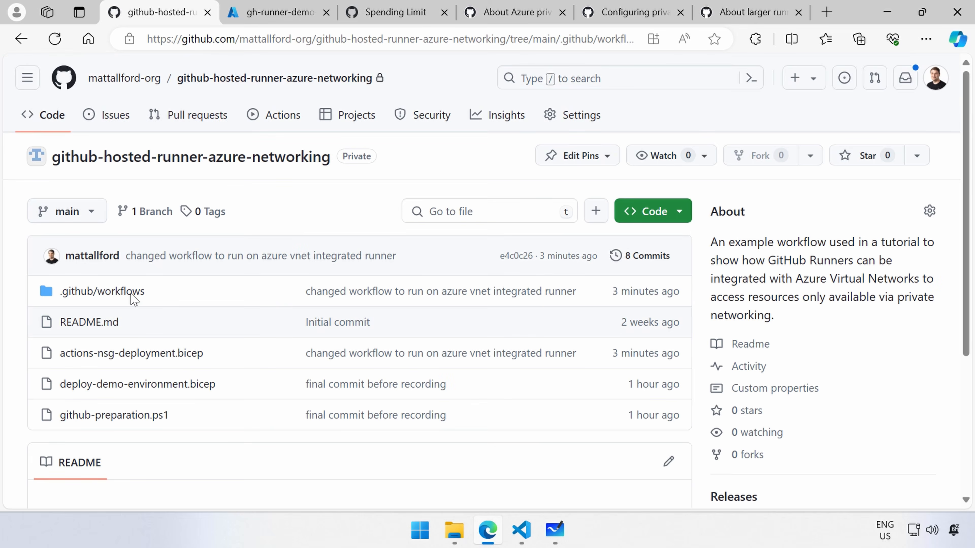
{"action": "left_click", "coordinate": [328, 307]}
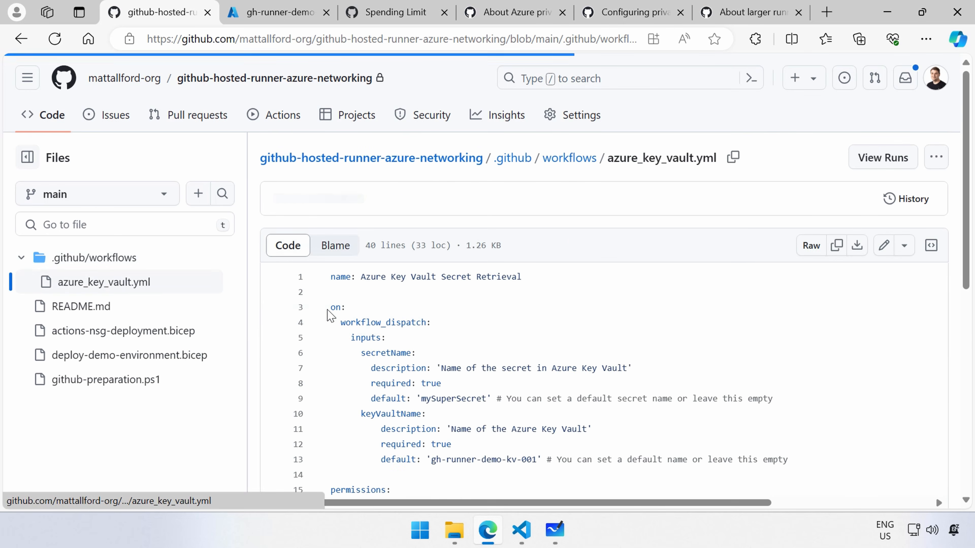
{"action": "scroll", "coordinate": [383, 341], "scroll_direction": "down", "scroll_amount": 5}
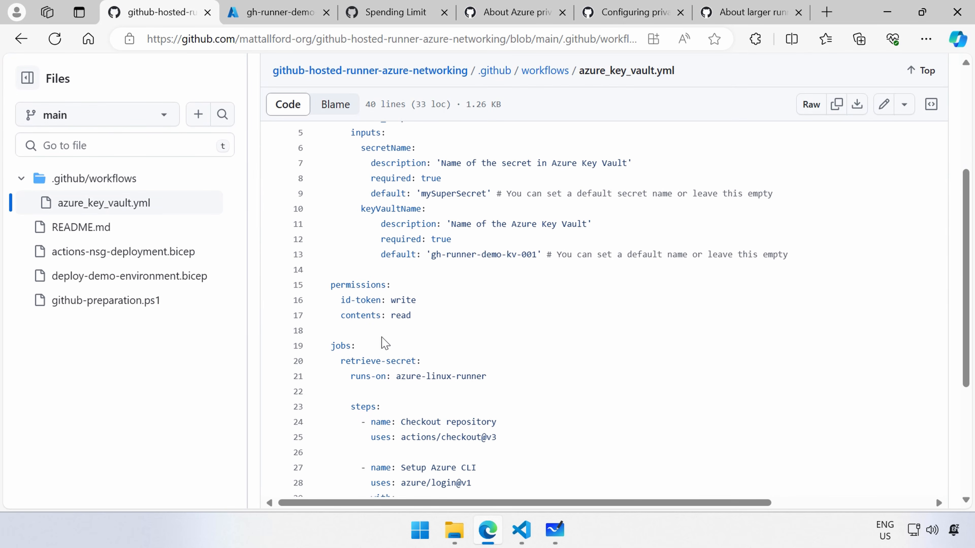
{"action": "scroll", "coordinate": [498, 384], "scroll_direction": "down", "scroll_amount": 5}
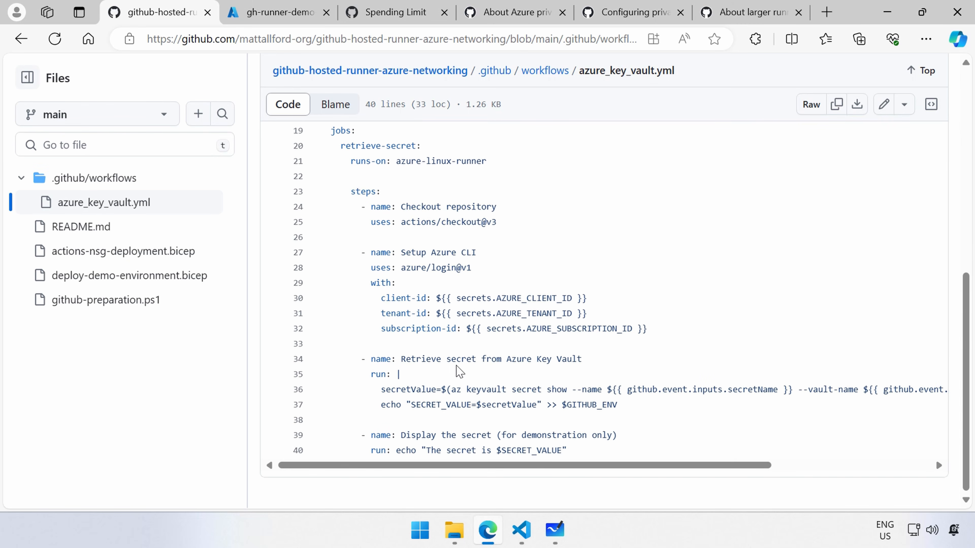
{"action": "scroll", "coordinate": [267, 130], "scroll_direction": "up", "scroll_amount": 10}
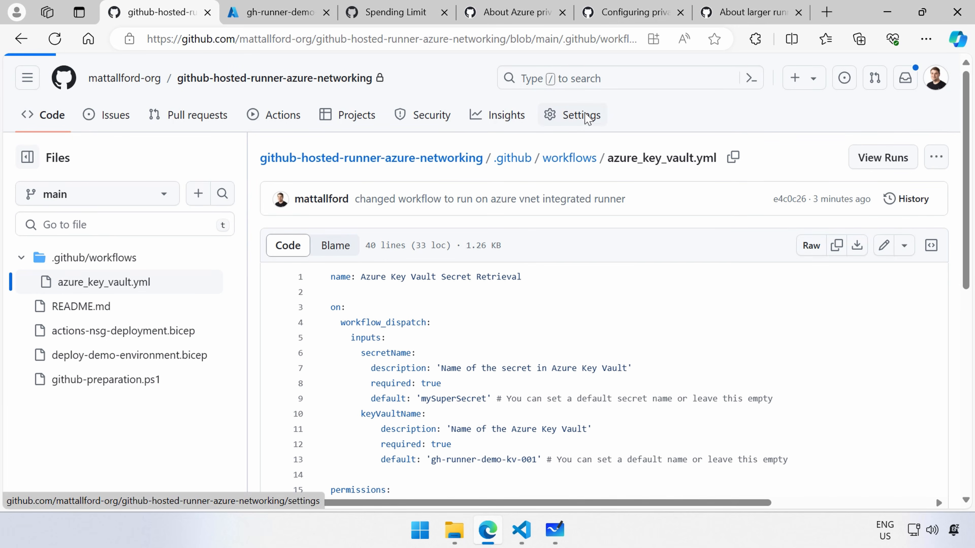
Step: Look through the general settings of the github-hosted-runner-azure-networking repository
{"action": "left_click", "coordinate": [572, 114]}
{"action": "scroll", "coordinate": [213, 294], "scroll_direction": "down", "scroll_amount": 10}
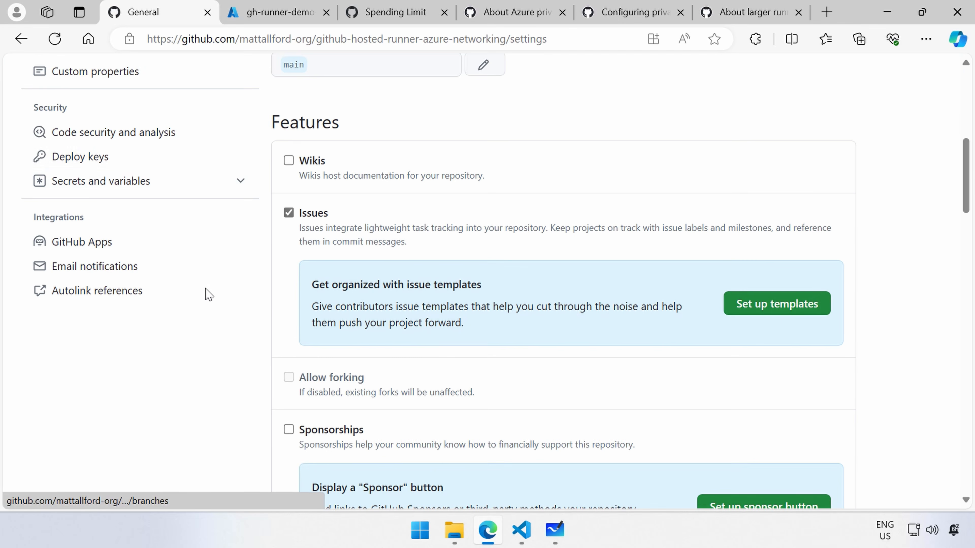
{"action": "scroll", "coordinate": [113, 150], "scroll_direction": "up", "scroll_amount": 9}
{"action": "scroll", "coordinate": [336, 138], "scroll_direction": "up", "scroll_amount": 1}
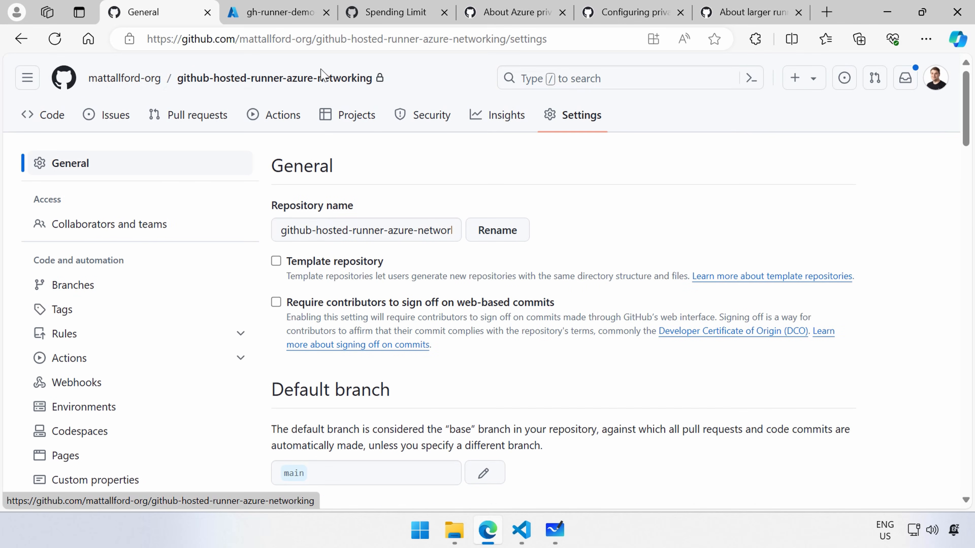
Step: Open the azure-vnet-runner-integration network configuration in the organization's hosted compute networking settings and check its virtual network and runner group
{"action": "left_click", "coordinate": [146, 80]}
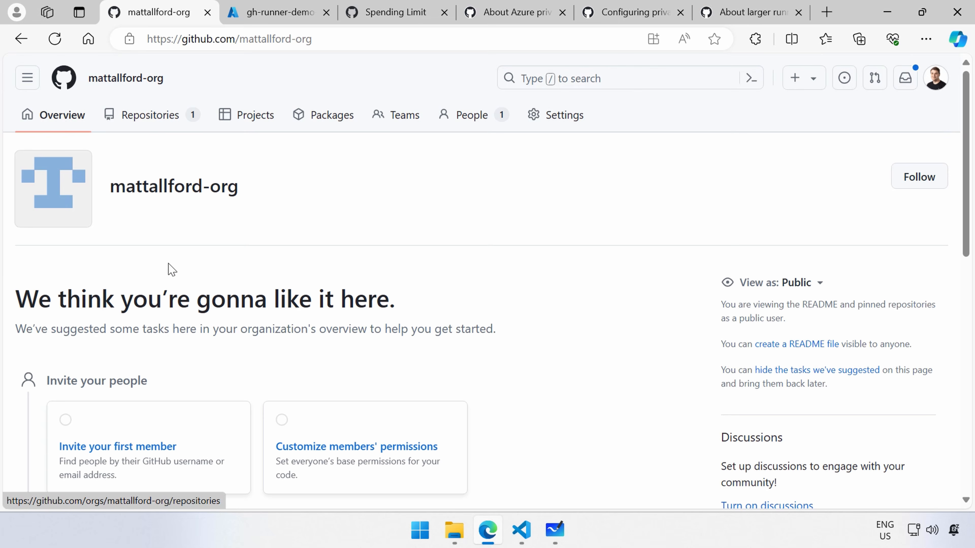
{"action": "scroll", "coordinate": [546, 74], "scroll_direction": "down", "scroll_amount": 10}
{"action": "scroll", "coordinate": [555, 102], "scroll_direction": "up", "scroll_amount": 4}
{"action": "scroll", "coordinate": [556, 102], "scroll_direction": "up", "scroll_amount": 3}
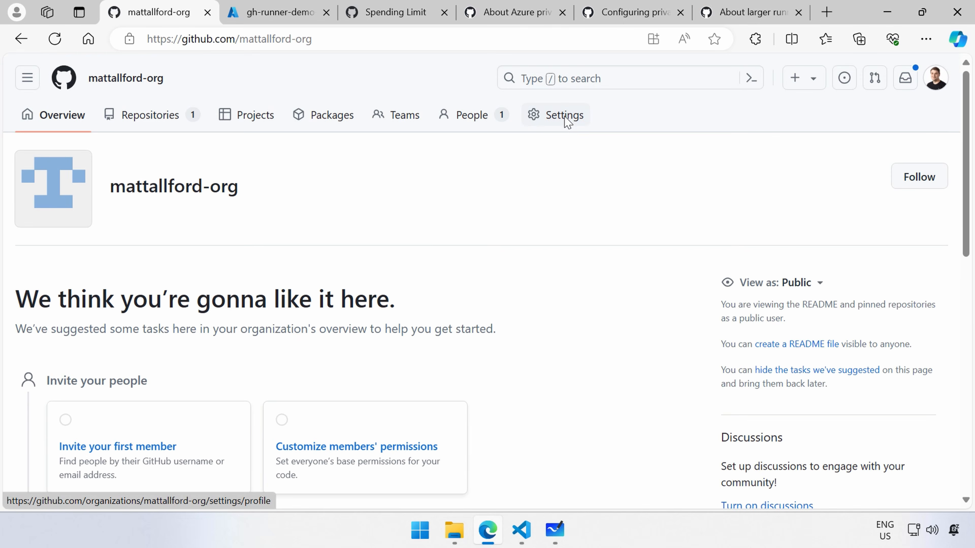
{"action": "left_click", "coordinate": [564, 115]}
{"action": "scroll", "coordinate": [493, 290], "scroll_direction": "down", "scroll_amount": 5}
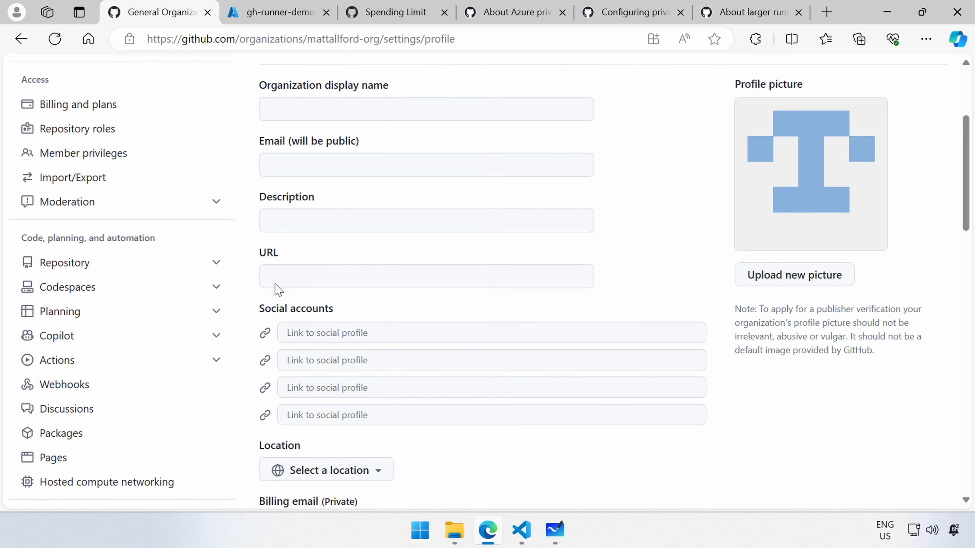
{"action": "left_click", "coordinate": [107, 452]}
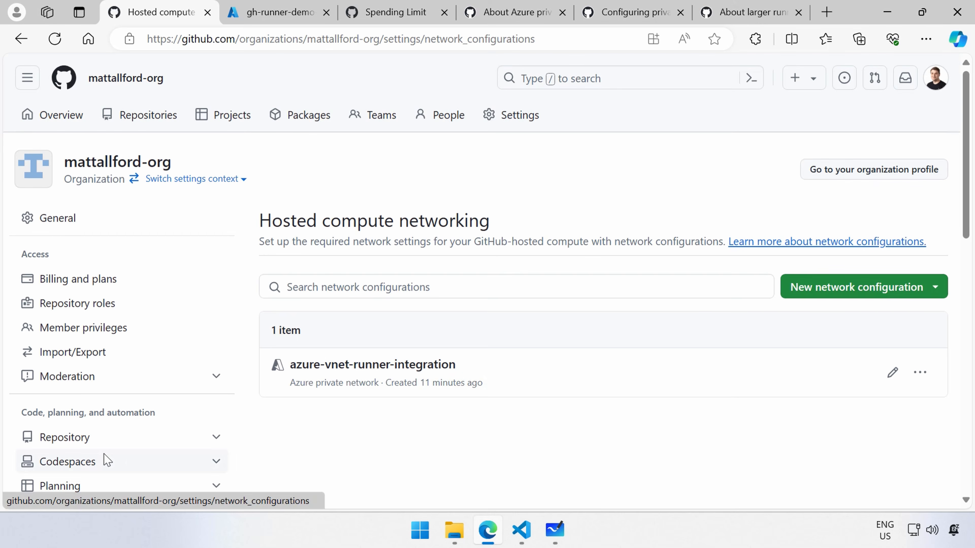
{"action": "left_click", "coordinate": [419, 370]}
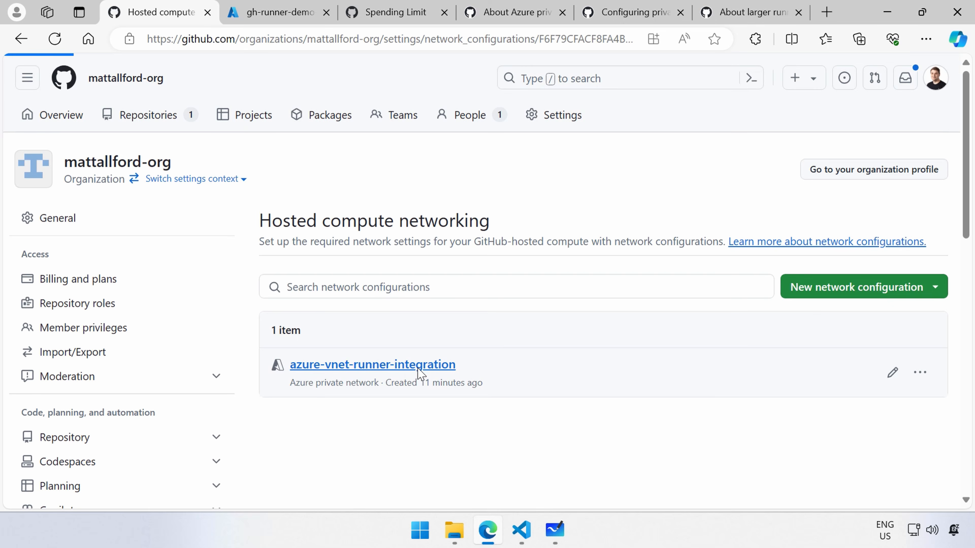
{"action": "scroll", "coordinate": [541, 362], "scroll_direction": "down", "scroll_amount": 10}
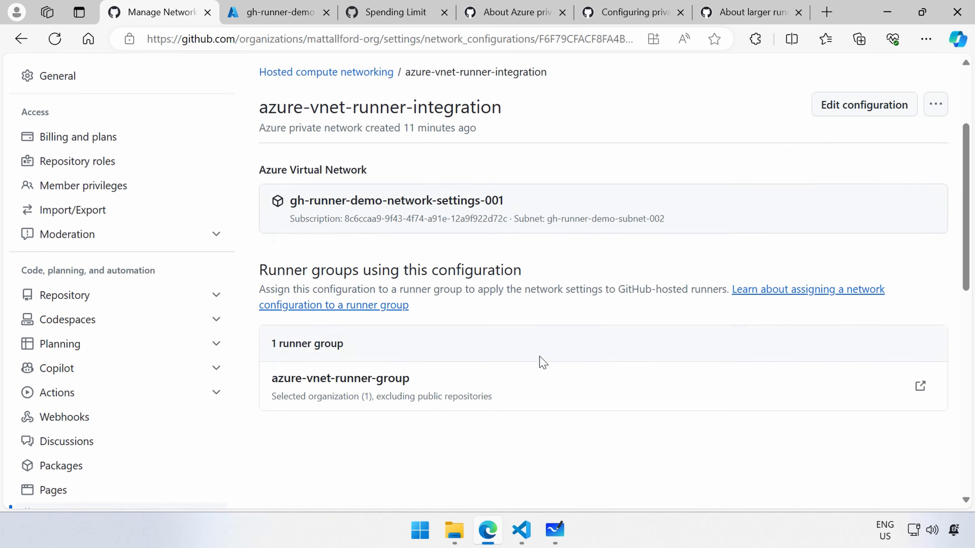
Step: Open azure-vnet-runner-group and check its repository access, network configuration and list of runners
{"action": "left_click", "coordinate": [392, 251]}
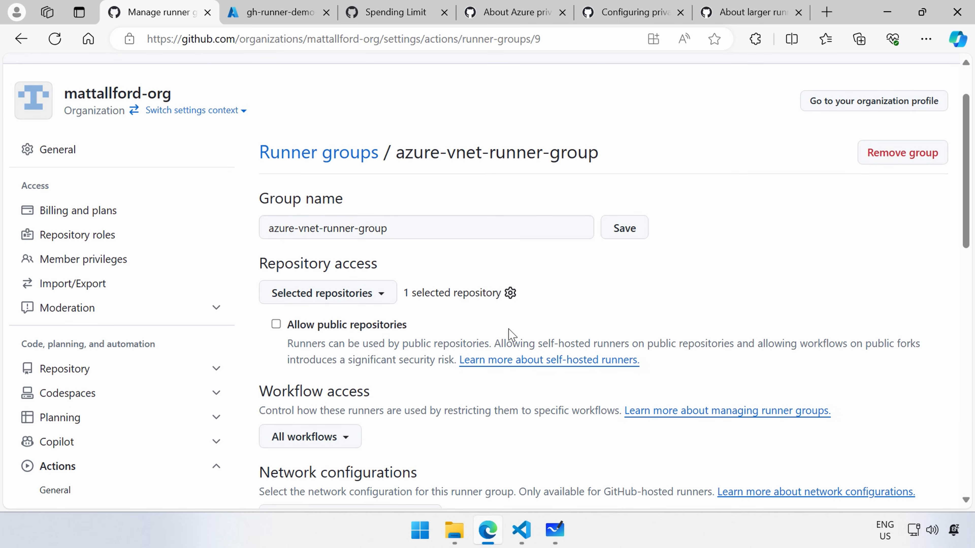
{"action": "scroll", "coordinate": [509, 333], "scroll_direction": "down", "scroll_amount": 3}
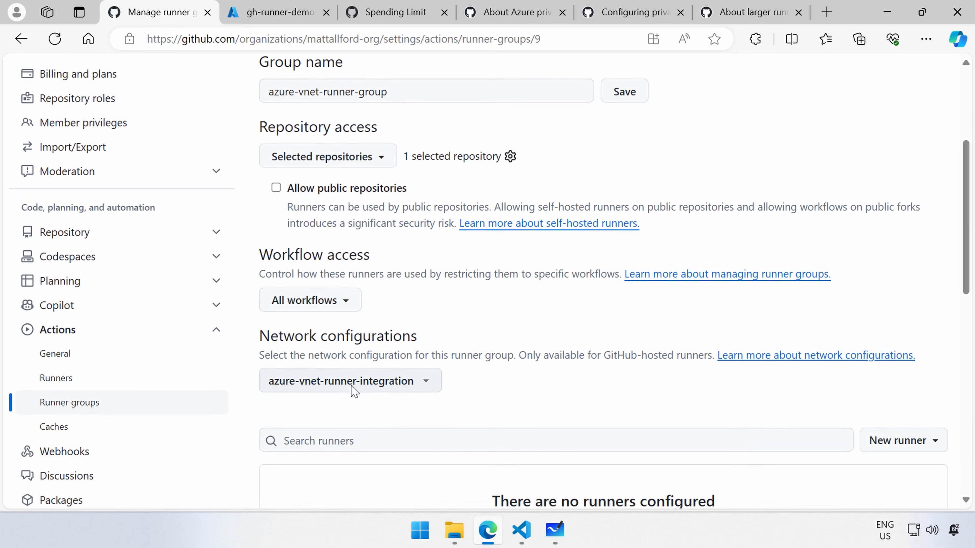
{"action": "scroll", "coordinate": [387, 327], "scroll_direction": "down", "scroll_amount": 3}
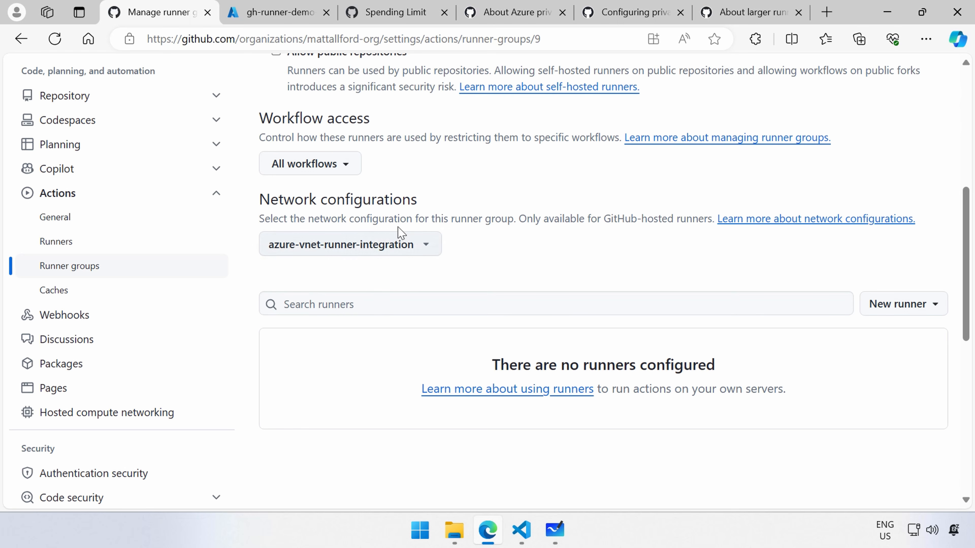
Step: Open the new GitHub-hosted runner form from azure-vnet-runner-group and check its specification, capacity, runner group and networking options
{"action": "left_click_drag", "start_coordinate": [705, 372], "coordinate": [575, 367]}
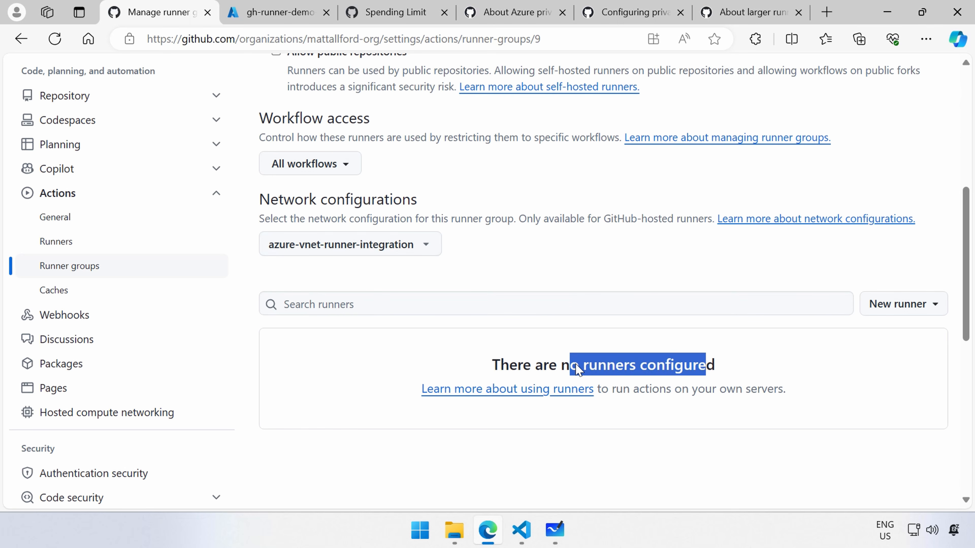
{"action": "left_click", "coordinate": [918, 306]}
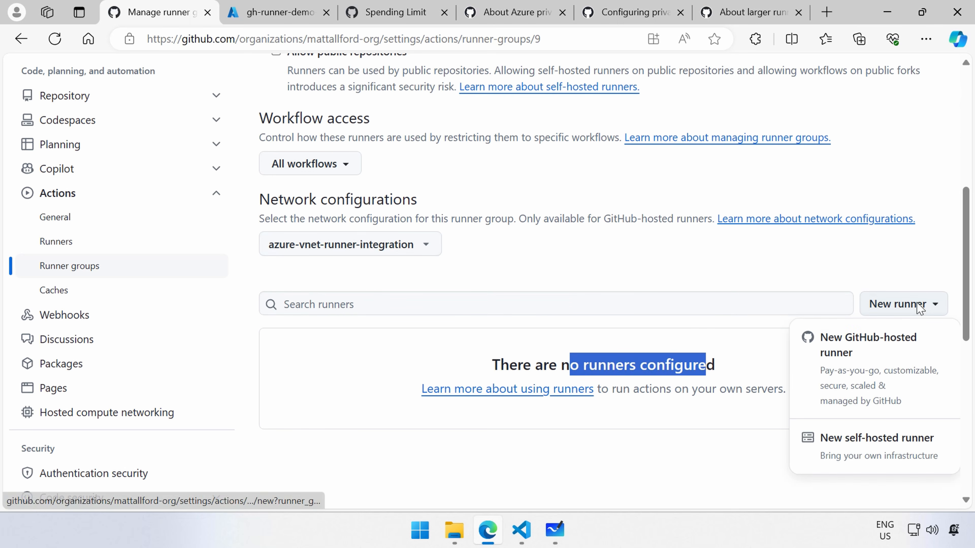
{"action": "left_click", "coordinate": [866, 348]}
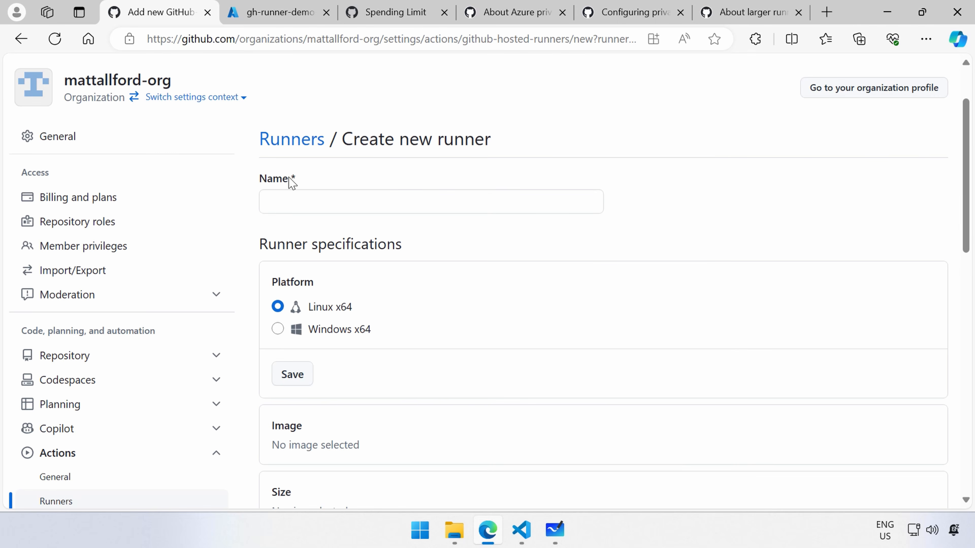
{"action": "scroll", "coordinate": [342, 348], "scroll_direction": "down", "scroll_amount": 10}
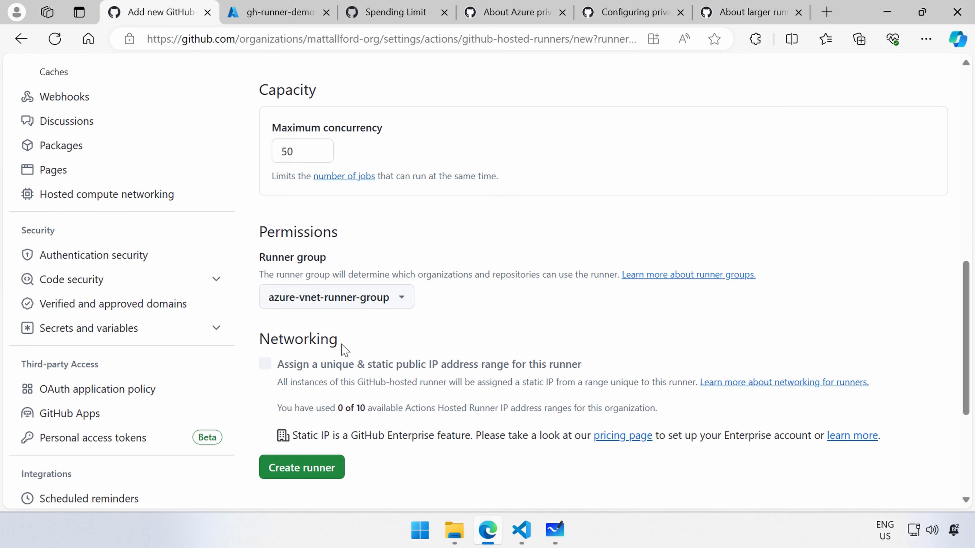
{"action": "left_click", "coordinate": [371, 298]}
{"action": "left_click", "coordinate": [371, 298]}
{"action": "scroll", "coordinate": [472, 323], "scroll_direction": "up", "scroll_amount": 10}
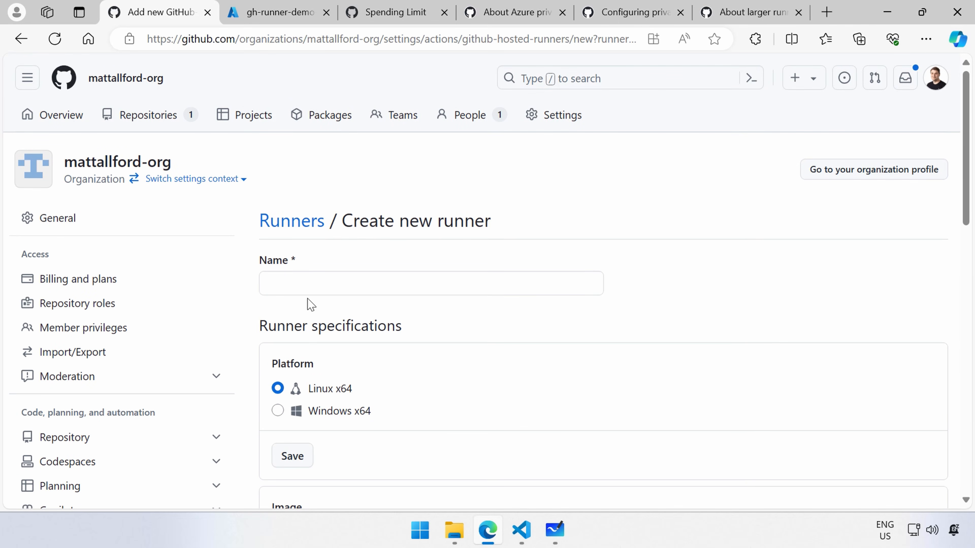
Step: Remove the existing azure-linux-runner of the Default group from the organization's runners
{"action": "left_click", "coordinate": [302, 227]}
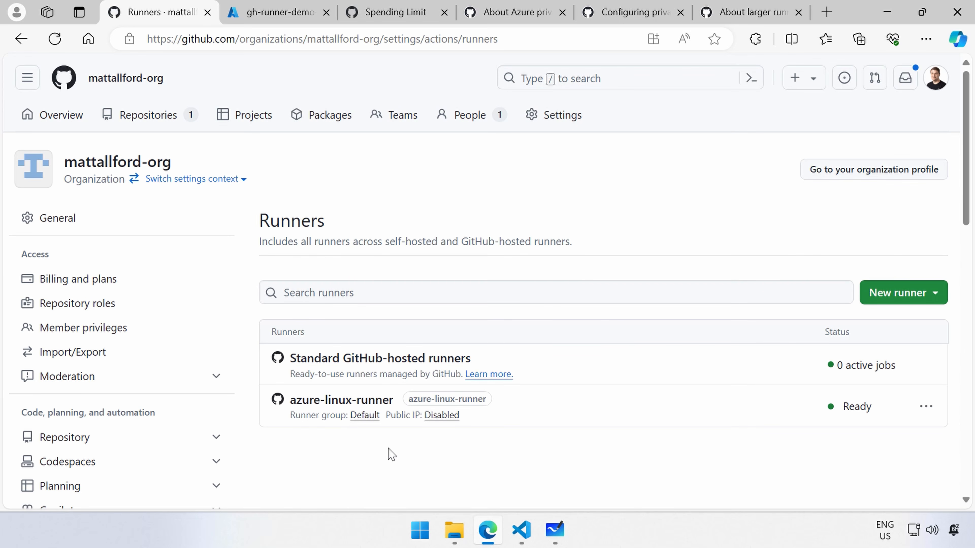
{"action": "left_click_drag", "start_coordinate": [370, 431], "coordinate": [422, 504]}
{"action": "left_click", "coordinate": [925, 406]}
{"action": "left_click", "coordinate": [772, 455]}
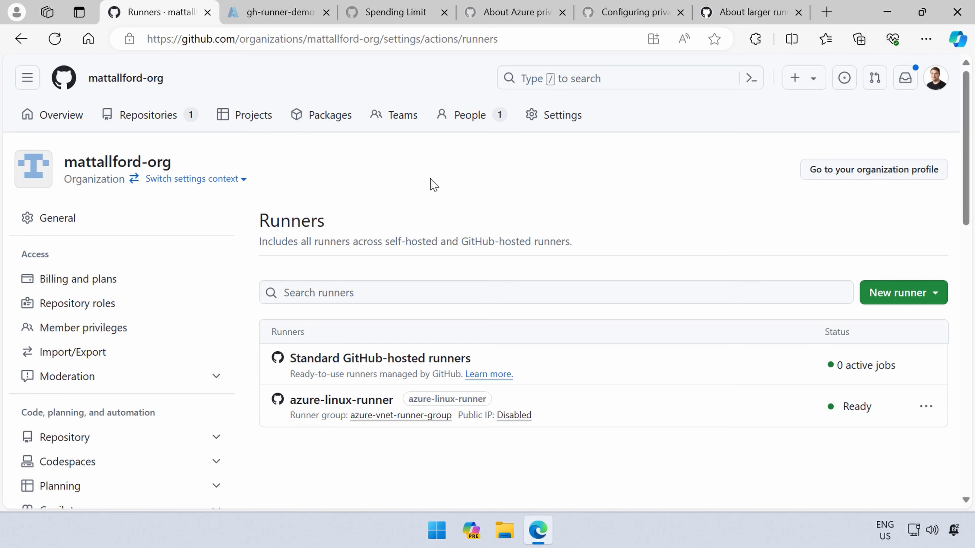
Step: Open azure-linux-runner for editing and look through its runner group choices without changing the assignment
{"action": "scroll", "coordinate": [433, 184], "scroll_direction": "down", "scroll_amount": 2}
{"action": "scroll", "coordinate": [363, 230], "scroll_direction": "down", "scroll_amount": 3}
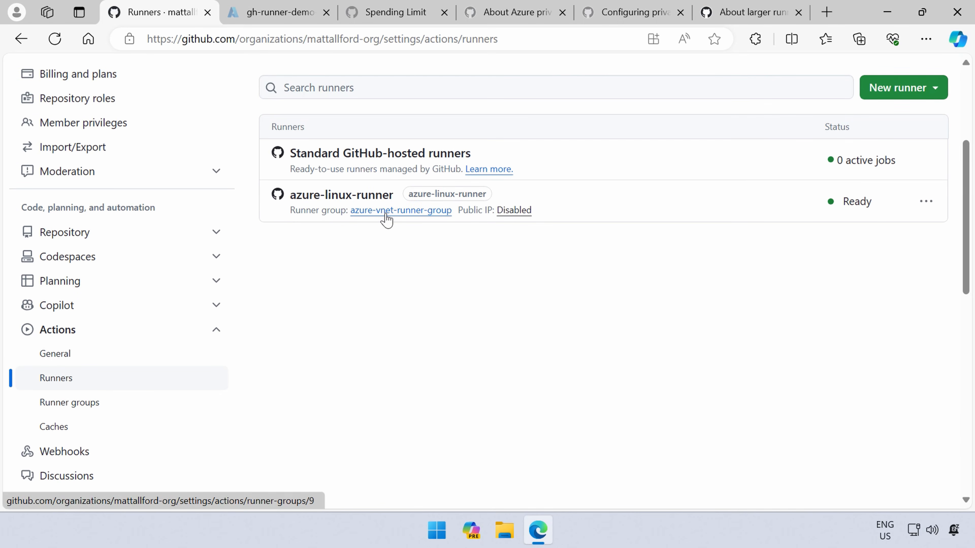
{"action": "left_click", "coordinate": [922, 207]}
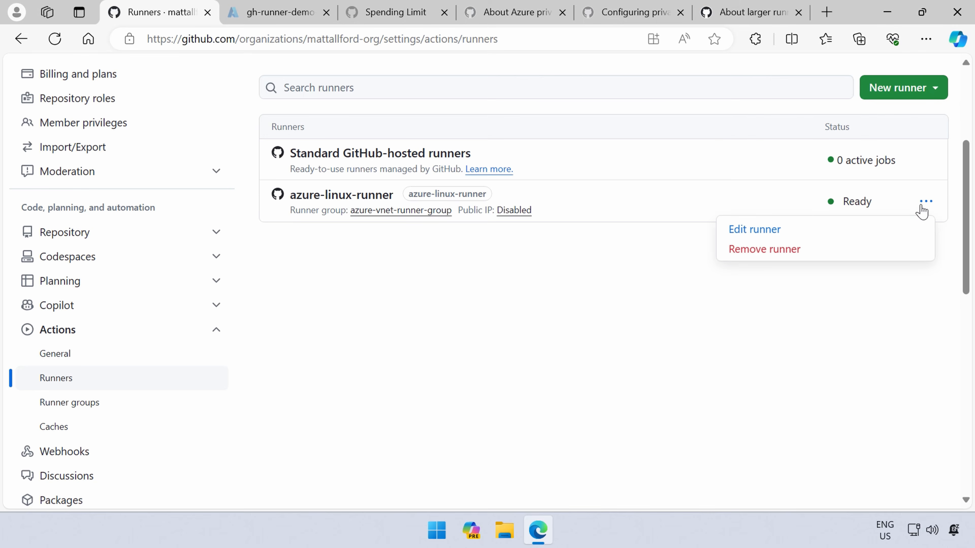
{"action": "left_click", "coordinate": [766, 235]}
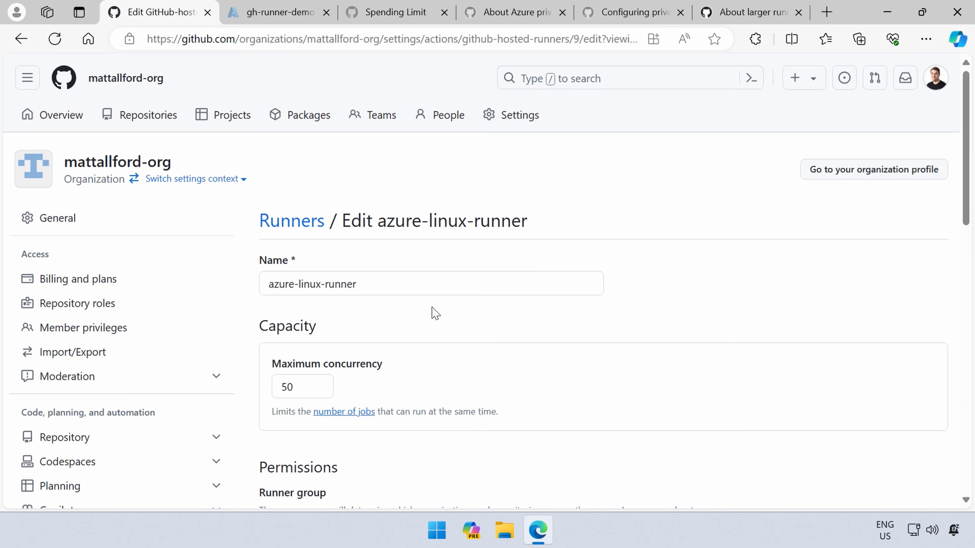
{"action": "scroll", "coordinate": [409, 353], "scroll_direction": "down", "scroll_amount": 5}
{"action": "left_click", "coordinate": [355, 336]}
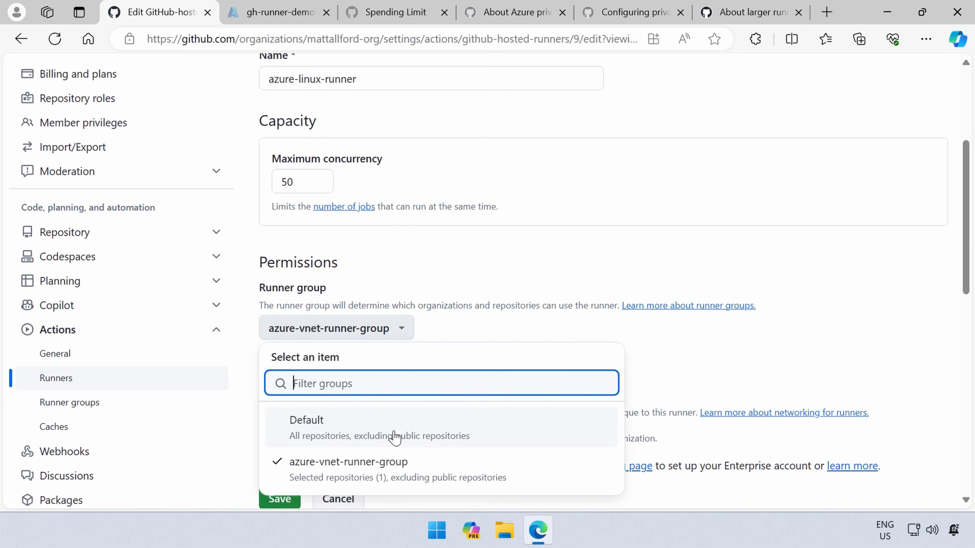
{"action": "left_click", "coordinate": [688, 381]}
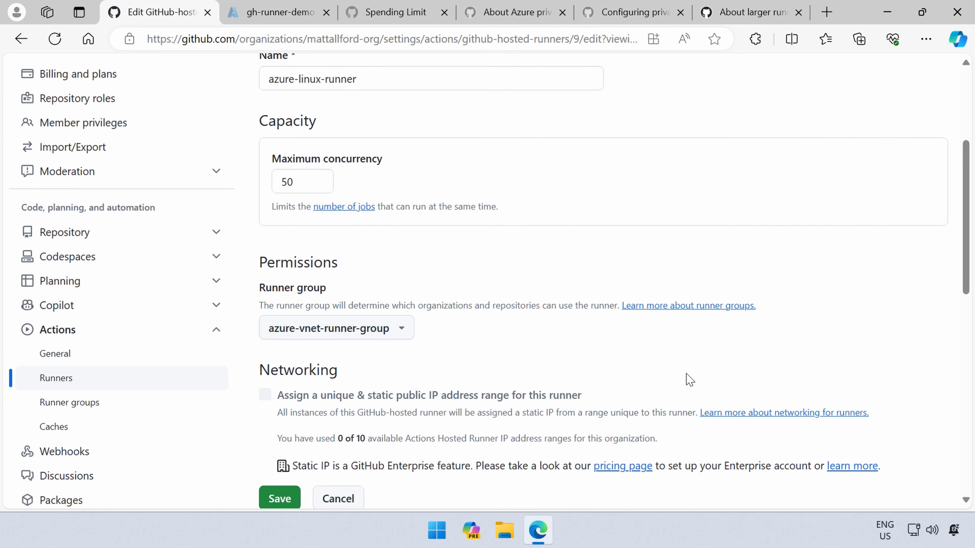
{"action": "scroll", "coordinate": [577, 381], "scroll_direction": "up", "scroll_amount": 5}
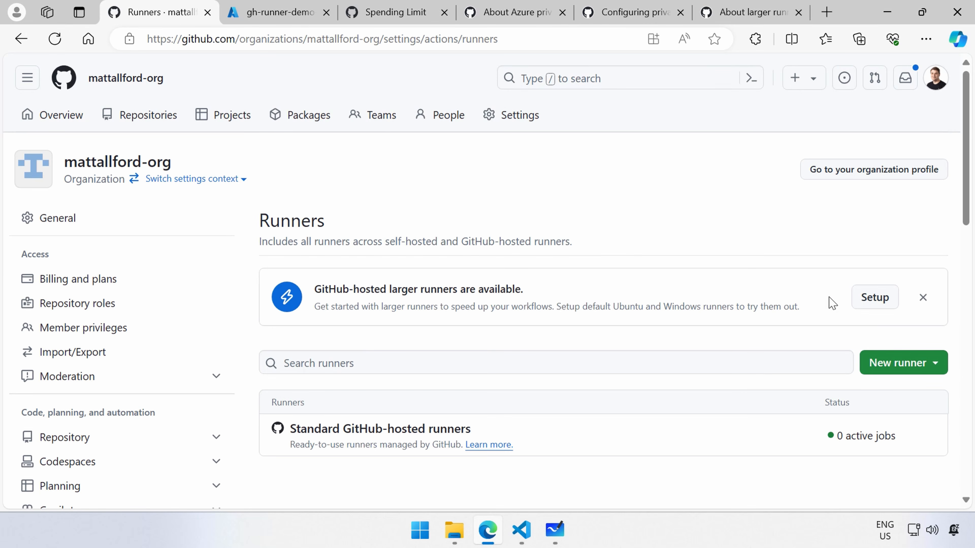
Step: Start a new GitHub-hosted runner for the organization and name it azure-linux-runner
{"action": "left_click", "coordinate": [913, 371]}
{"action": "left_click", "coordinate": [868, 411]}
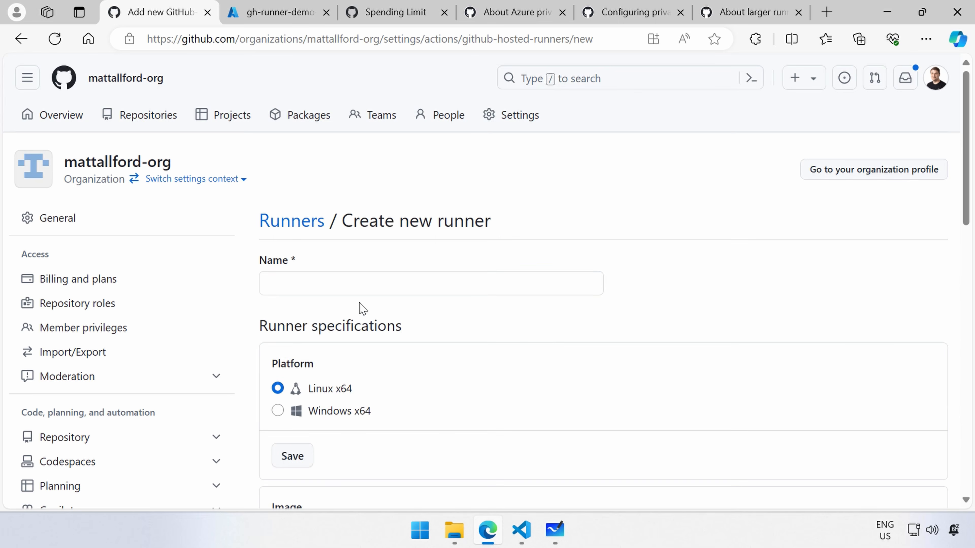
{"action": "left_click", "coordinate": [361, 288]}
{"action": "key", "text": "Down"}
{"action": "key", "text": "Return"}
{"action": "left_click", "coordinate": [466, 307]}
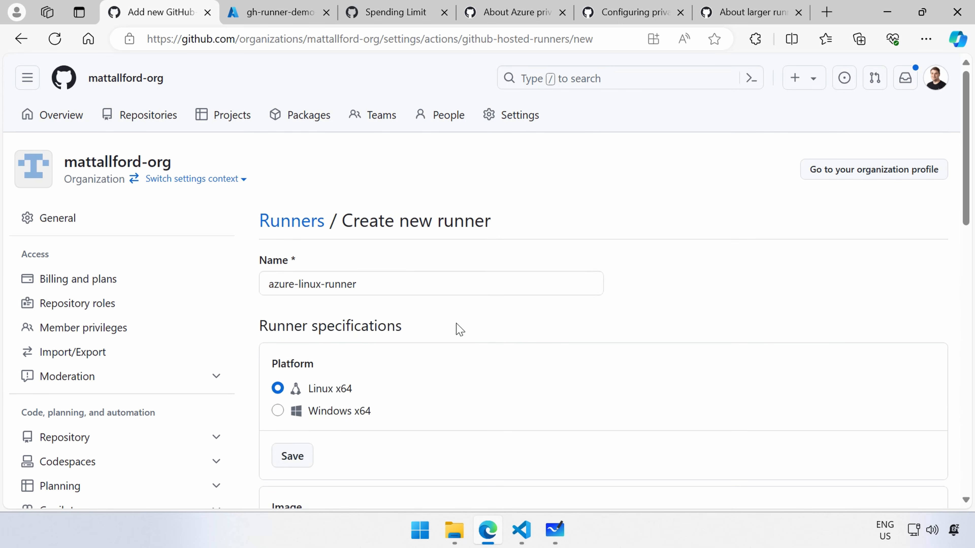
Step: Specify the new runner with the Linux x64 platform, the Ubuntu Latest (22.04) image and the 2-core size
{"action": "scroll", "coordinate": [466, 307], "scroll_direction": "down", "scroll_amount": 3}
{"action": "left_click", "coordinate": [282, 321]}
{"action": "scroll", "coordinate": [311, 359], "scroll_direction": "down", "scroll_amount": 5}
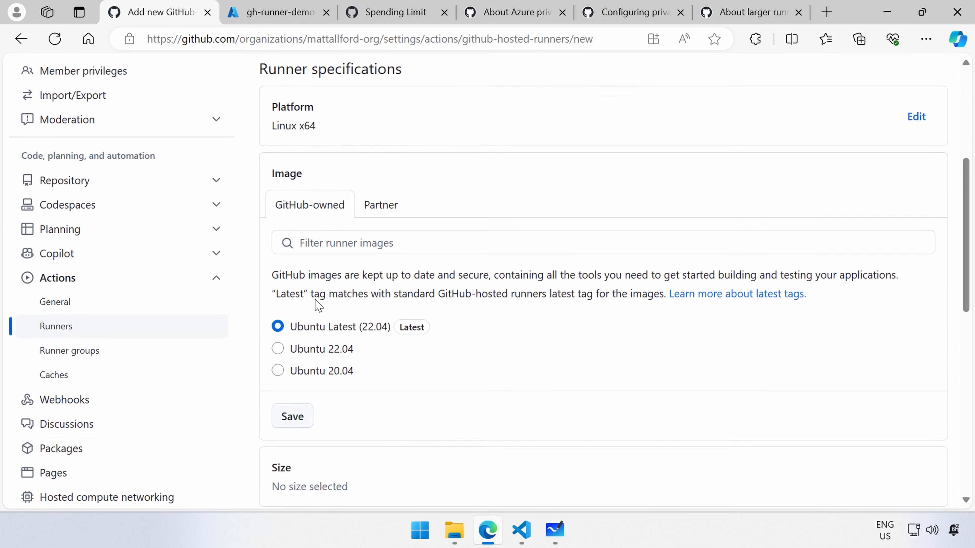
{"action": "left_click", "coordinate": [294, 332]}
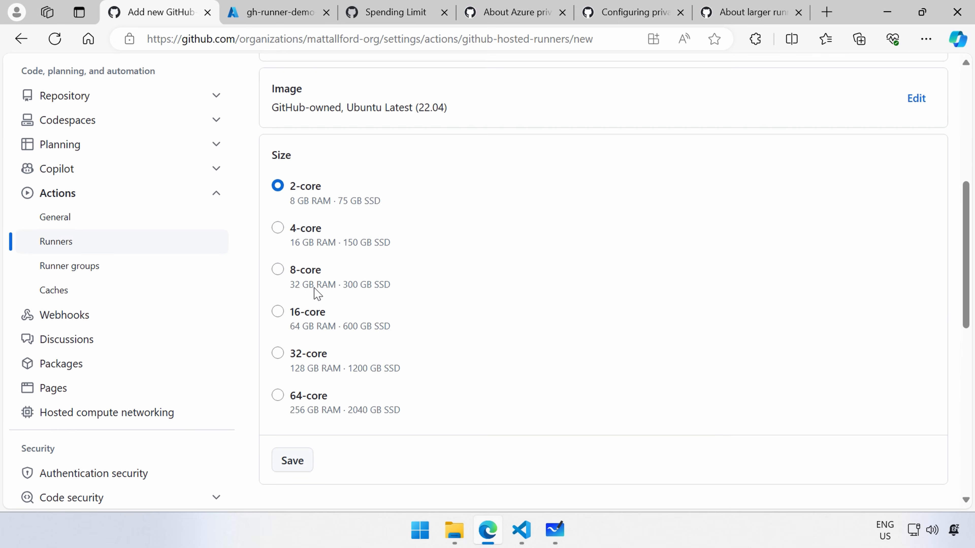
{"action": "scroll", "coordinate": [315, 292], "scroll_direction": "down", "scroll_amount": 12}
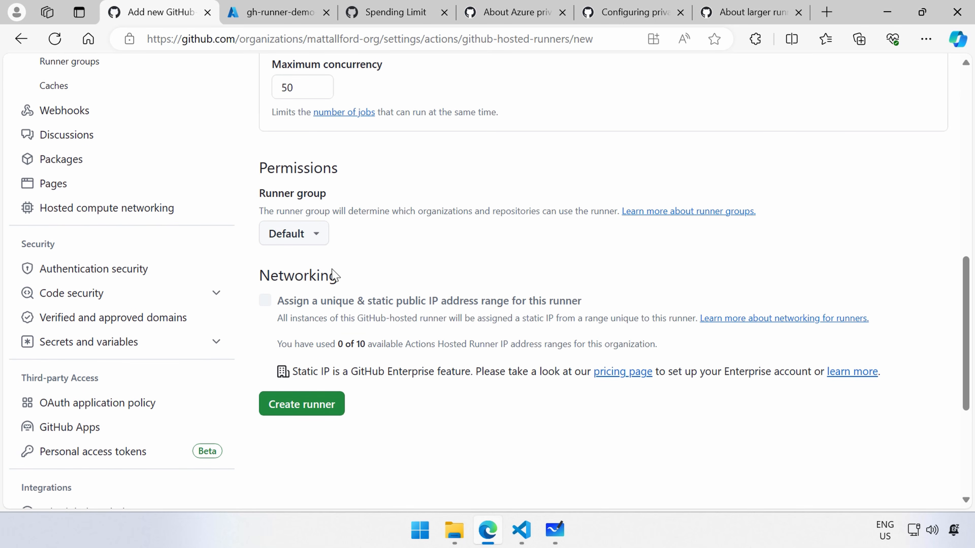
Step: Assign the new runner to azure-vnet-runner-group and create it
{"action": "left_click", "coordinate": [317, 235]}
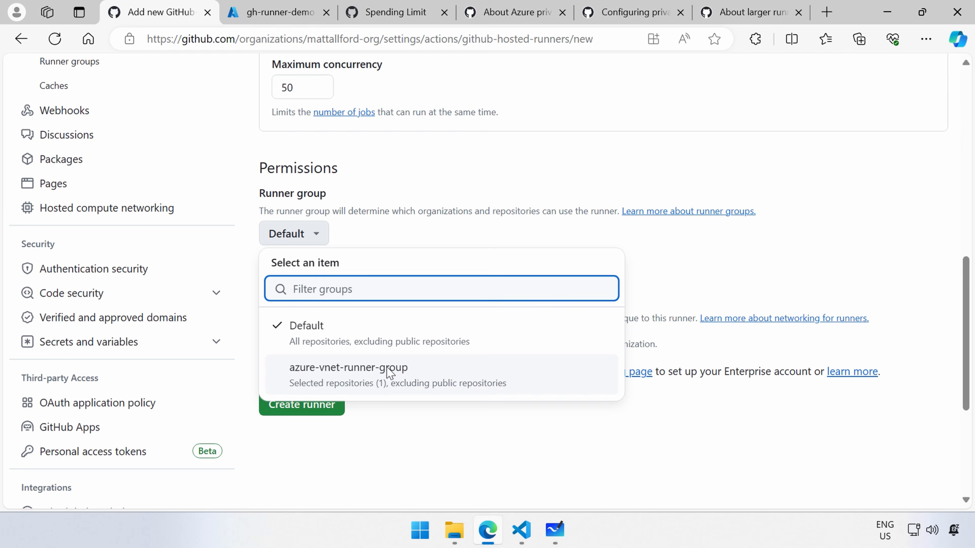
{"action": "left_click", "coordinate": [388, 371]}
{"action": "left_click", "coordinate": [318, 408]}
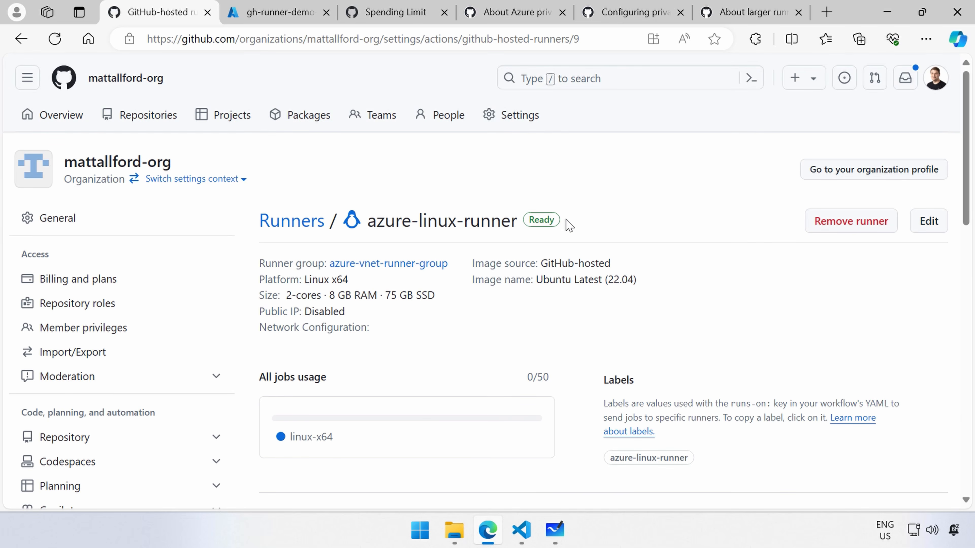
Step: Run the Azure Key Vault Secret Retrieval workflow of github-hosted-runner-azure-networking from main for mySuperSecret in gh-runner-demo-kv-001
{"action": "left_click", "coordinate": [169, 116]}
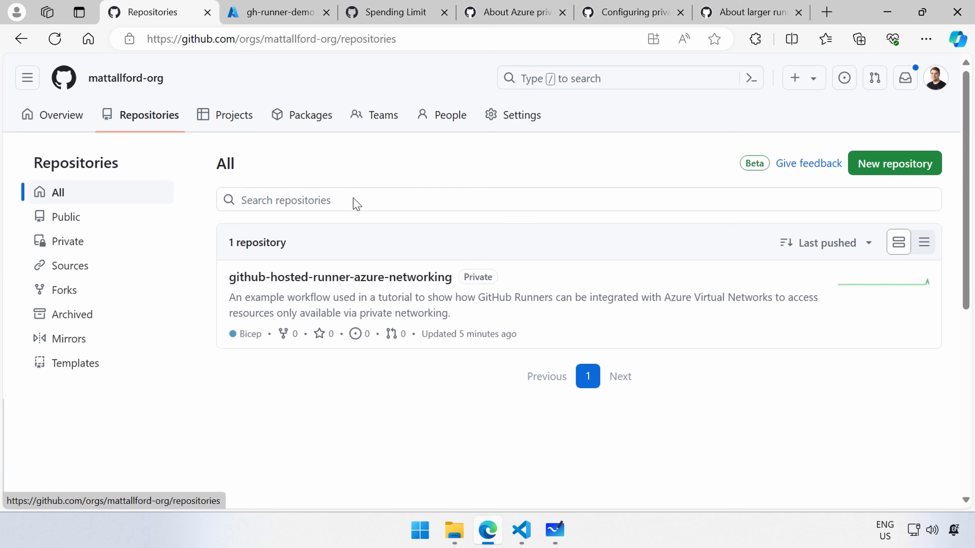
{"action": "left_click", "coordinate": [434, 279]}
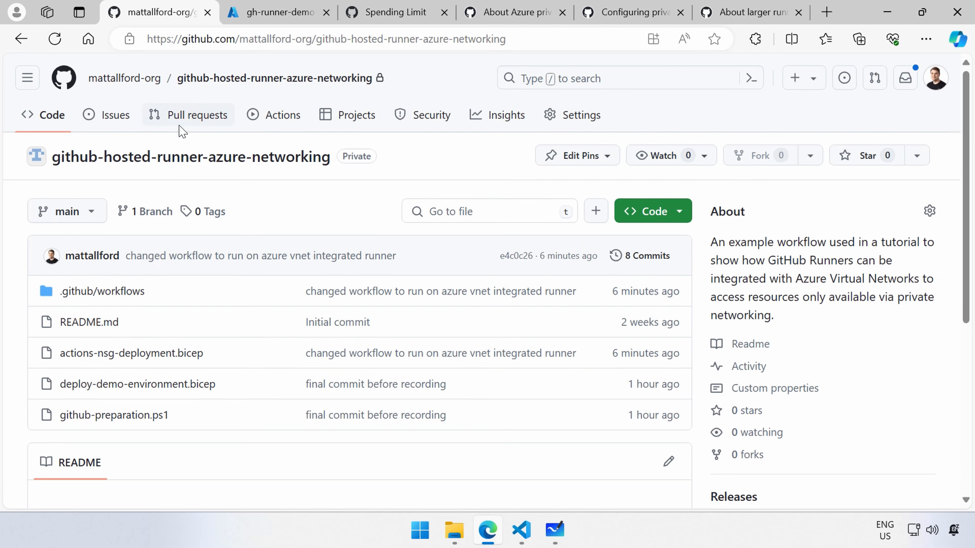
{"action": "left_click", "coordinate": [286, 122]}
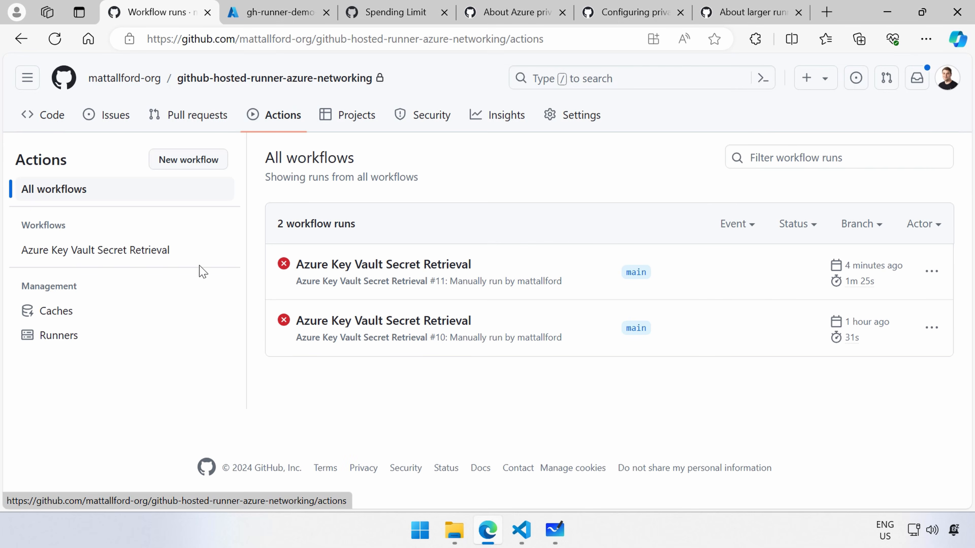
{"action": "left_click", "coordinate": [120, 256]}
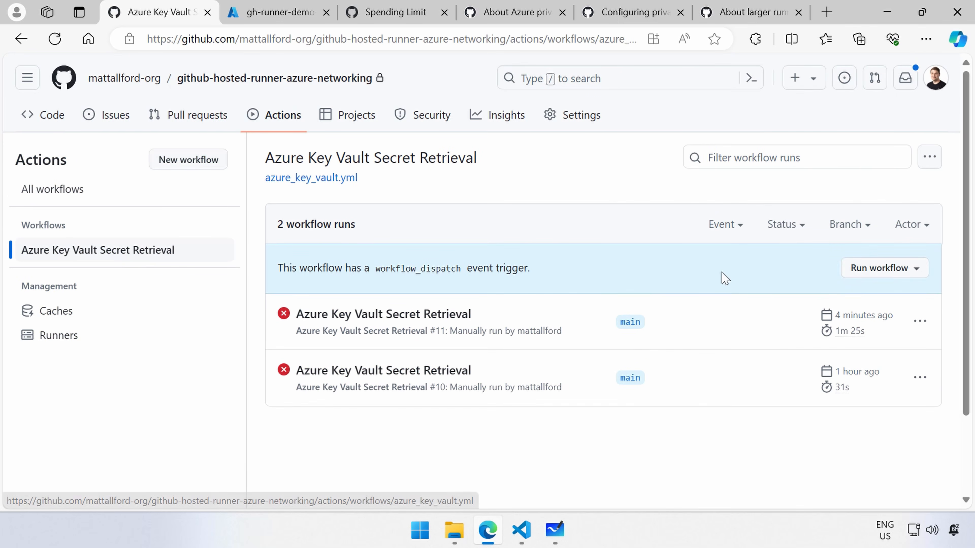
{"action": "left_click", "coordinate": [880, 269]}
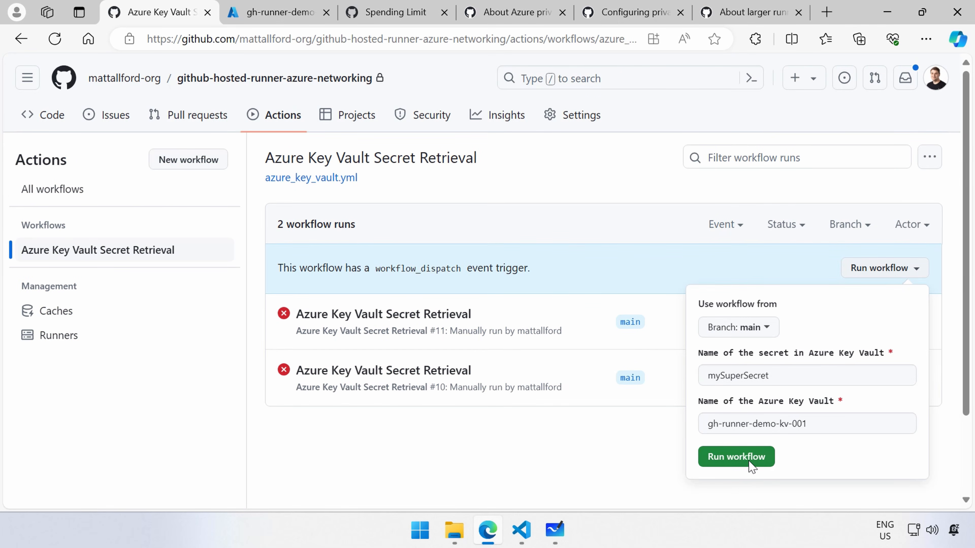
{"action": "left_click", "coordinate": [750, 466]}
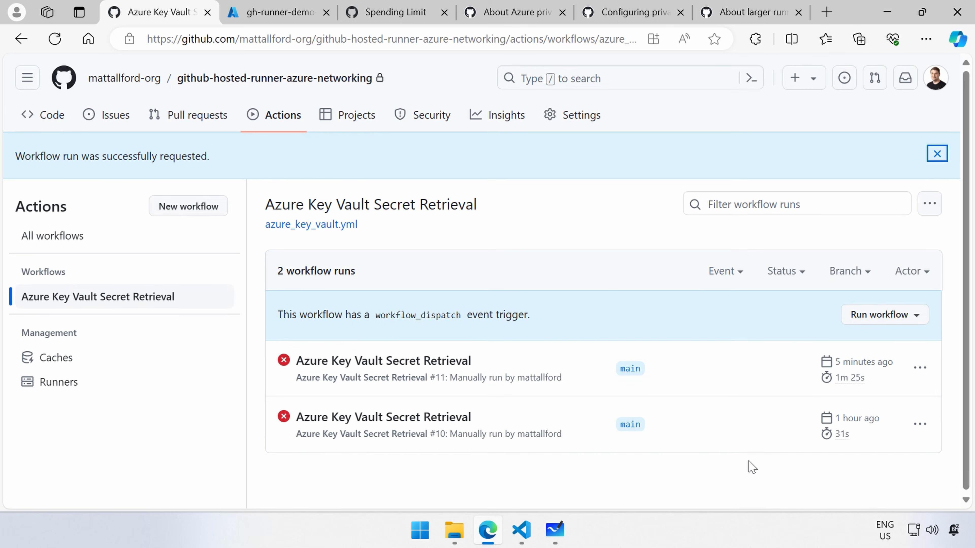
Step: Open the newly started workflow run and view its retrieve-secret job
{"action": "scroll", "coordinate": [752, 468], "scroll_direction": "down", "scroll_amount": 1}
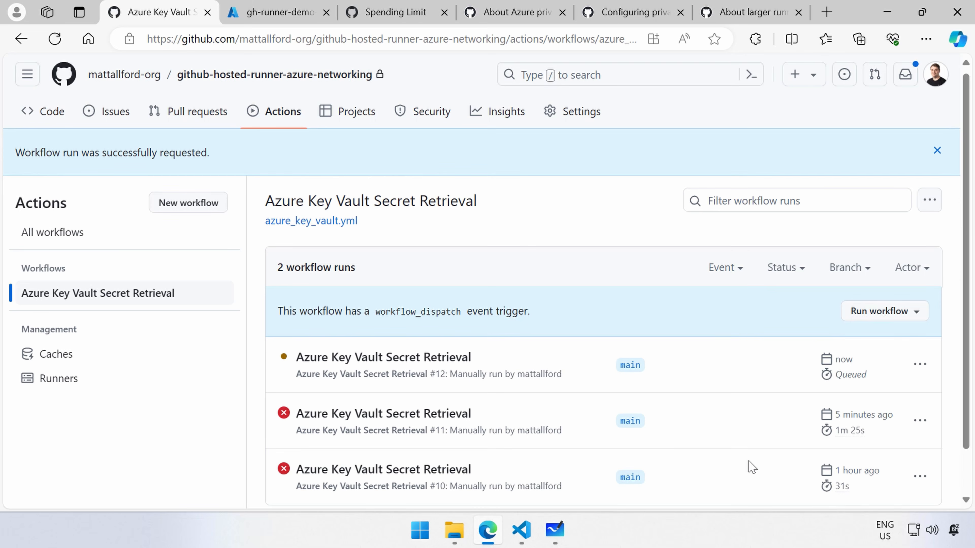
{"action": "left_click", "coordinate": [437, 359]}
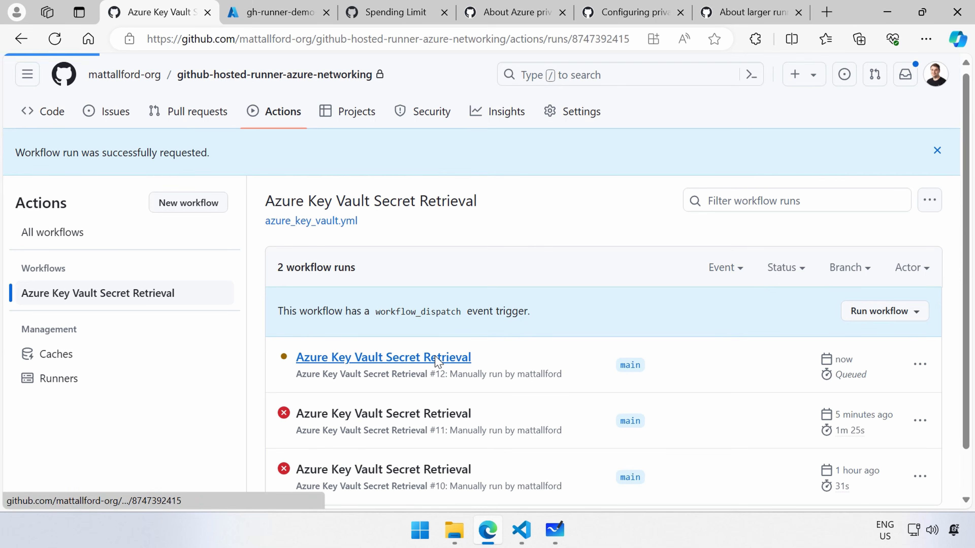
{"action": "left_click", "coordinate": [337, 410]}
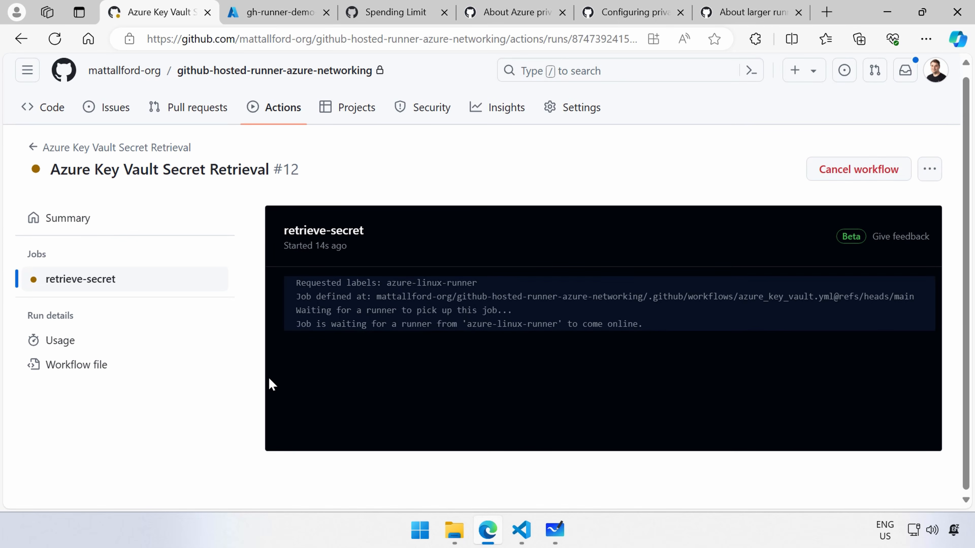
Step: Switch to the Azure portal and refresh the connected devices of gh-runner-demo-vnet-001
{"action": "left_click", "coordinate": [273, 12]}
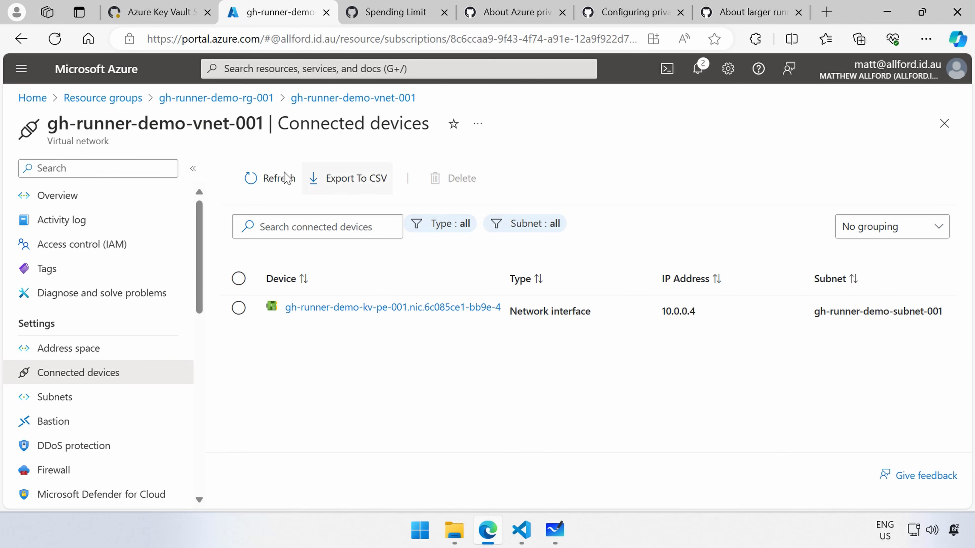
{"action": "left_click", "coordinate": [269, 184]}
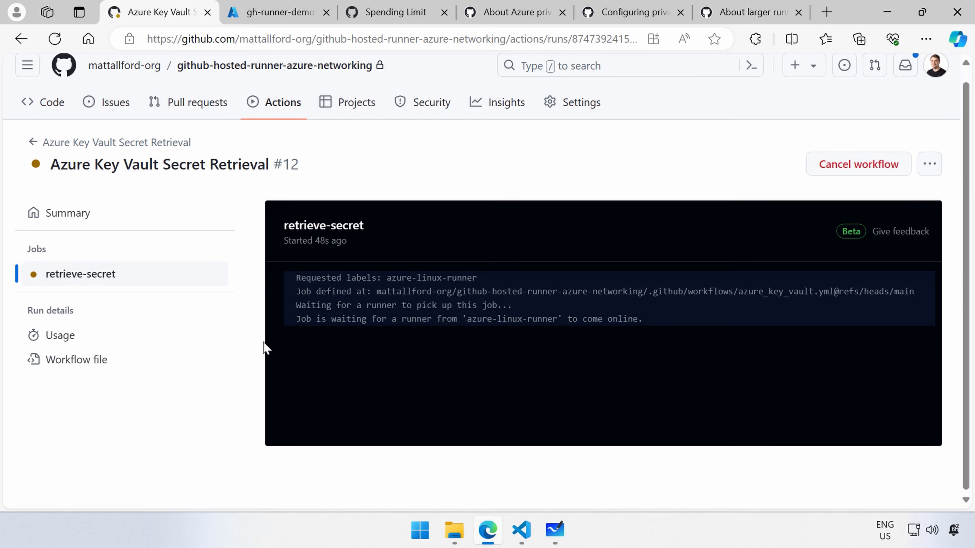
Step: Return to the workflow run on GitHub, reload the retrieve-secret job and look over its log steps
{"action": "scroll", "coordinate": [241, 343], "scroll_direction": "down", "scroll_amount": 1}
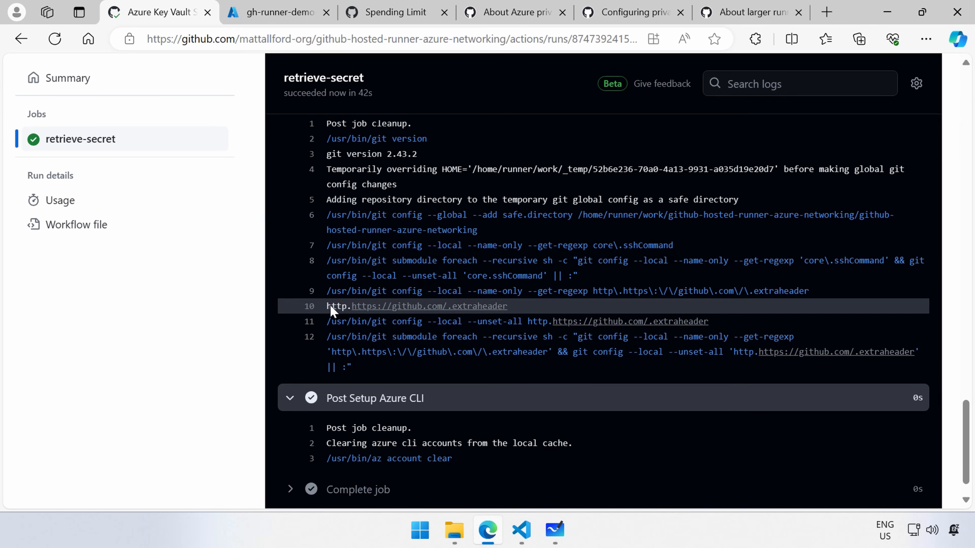
{"action": "scroll", "coordinate": [378, 274], "scroll_direction": "up", "scroll_amount": 20}
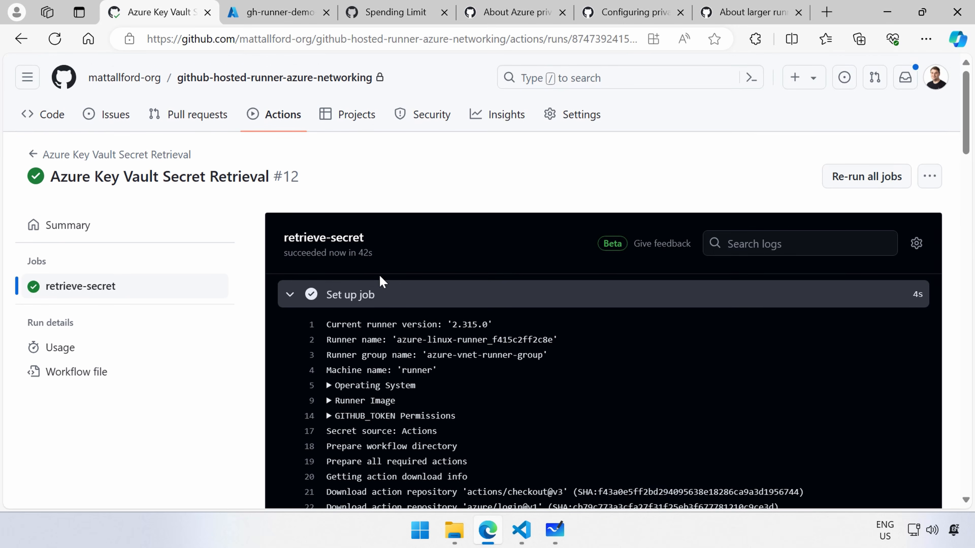
{"action": "left_click", "coordinate": [104, 290]}
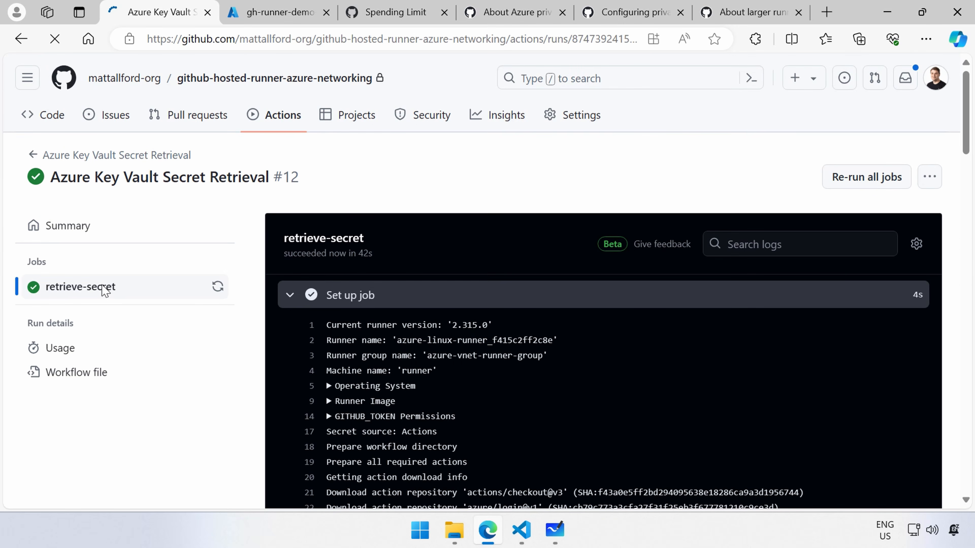
{"action": "scroll", "coordinate": [316, 328], "scroll_direction": "down", "scroll_amount": 3}
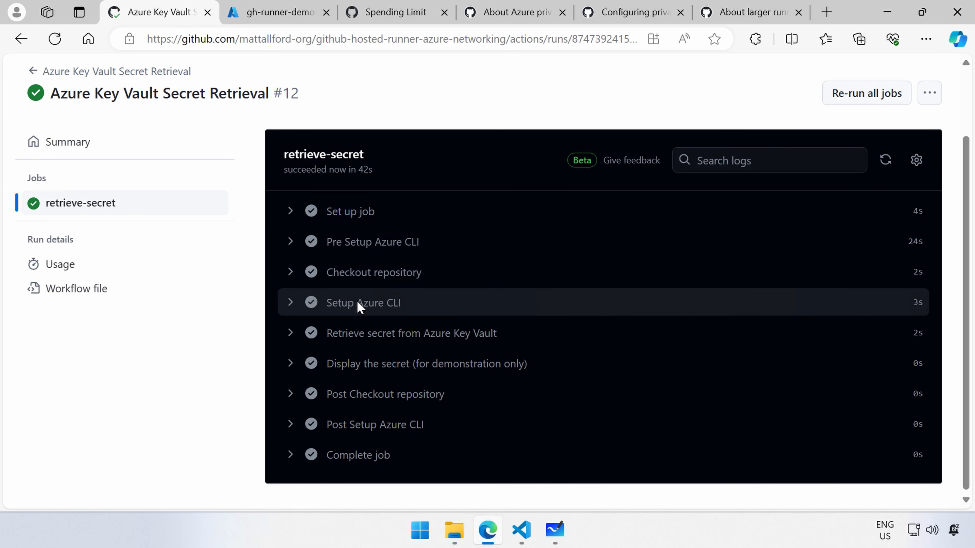
Step: Inspect the log output of the job's Retrieve secret from Azure Key Vault step and its Display the secret (for demonstration only) step
{"action": "left_click", "coordinate": [291, 339]}
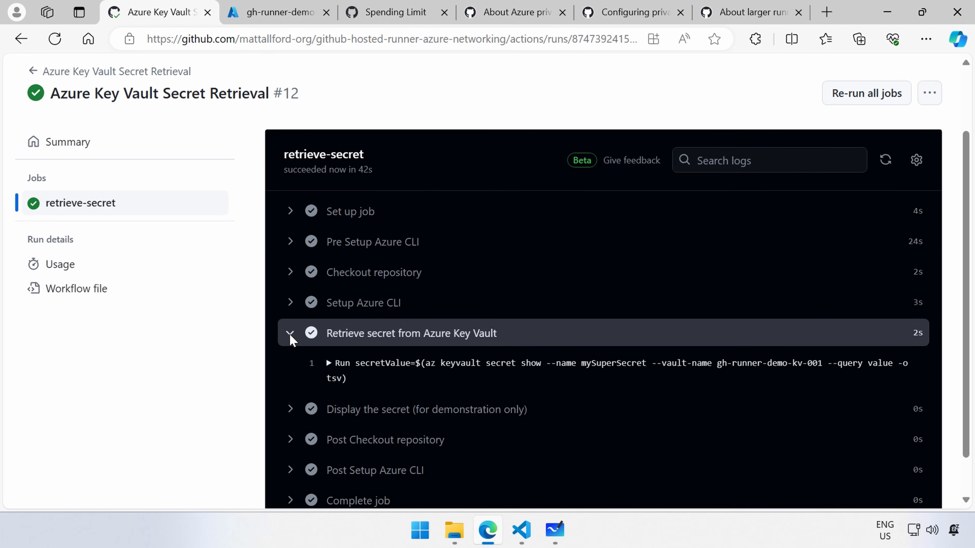
{"action": "left_click", "coordinate": [291, 334]}
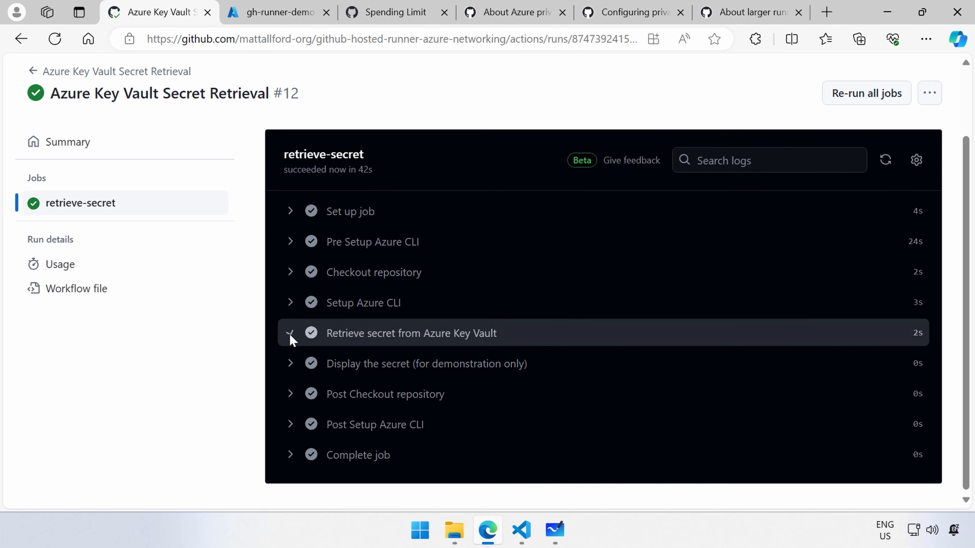
{"action": "left_click", "coordinate": [289, 364]}
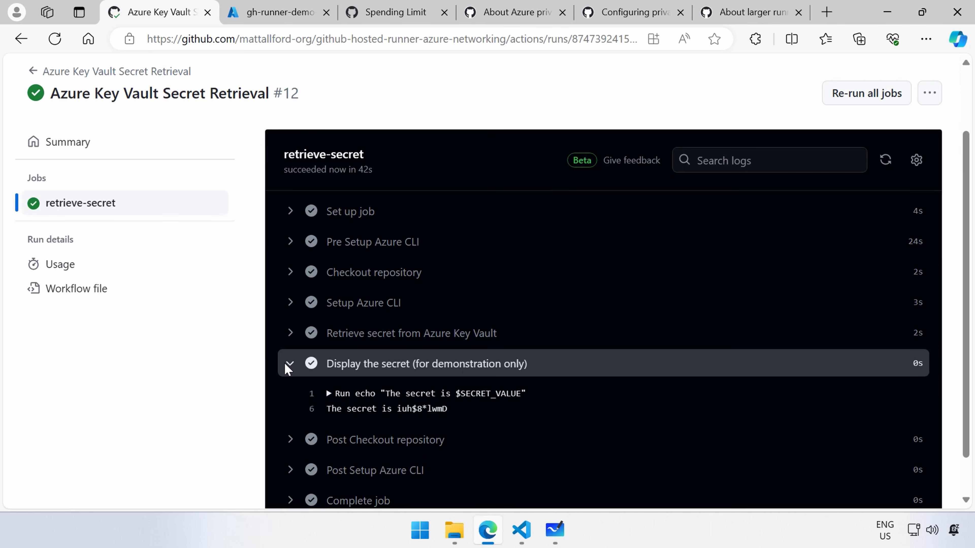
{"action": "scroll", "coordinate": [227, 413], "scroll_direction": "up", "scroll_amount": 4}
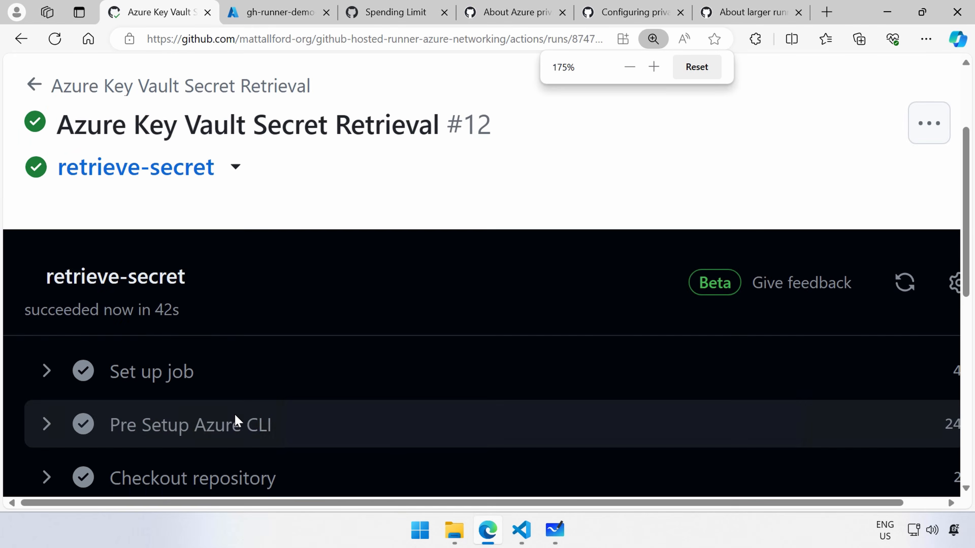
{"action": "scroll", "coordinate": [257, 423], "scroll_direction": "down", "scroll_amount": 6}
{"action": "scroll", "coordinate": [257, 422], "scroll_direction": "up", "scroll_amount": 1}
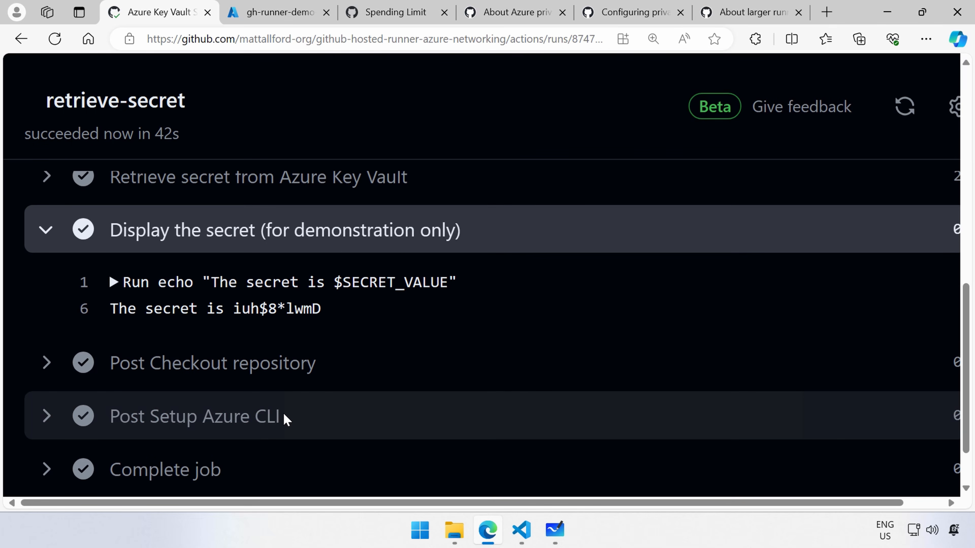
{"action": "key", "text": "super"}
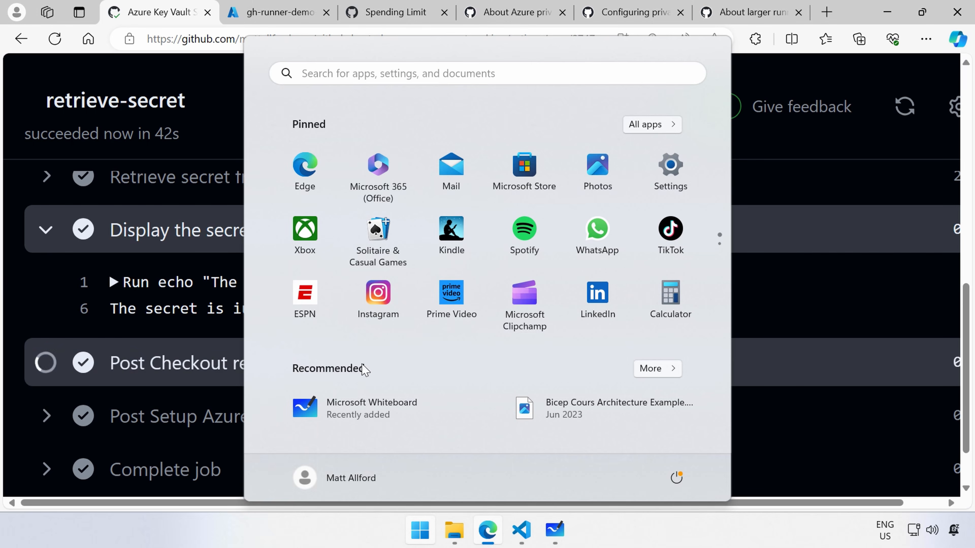
{"action": "left_click", "coordinate": [219, 379]}
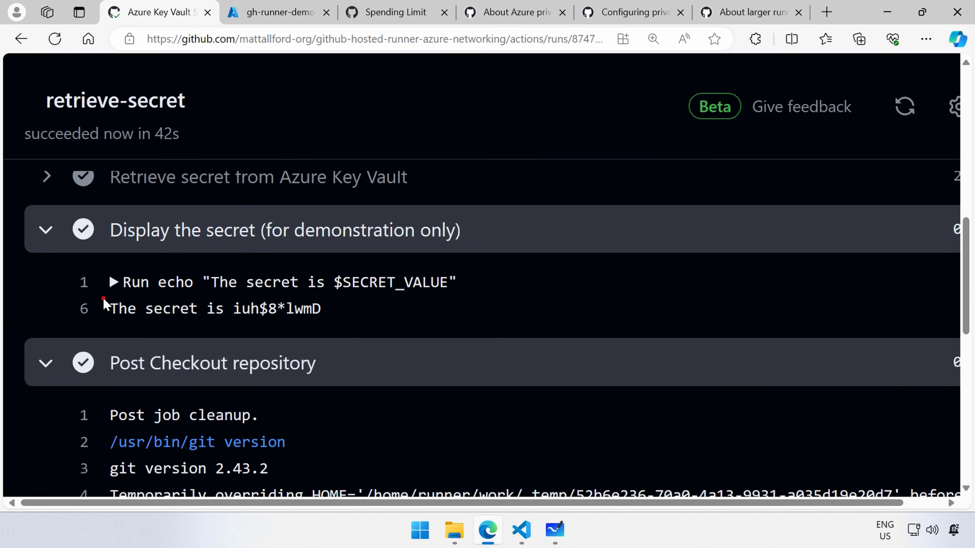
{"action": "left_click_drag", "start_coordinate": [155, 307], "coordinate": [357, 327]}
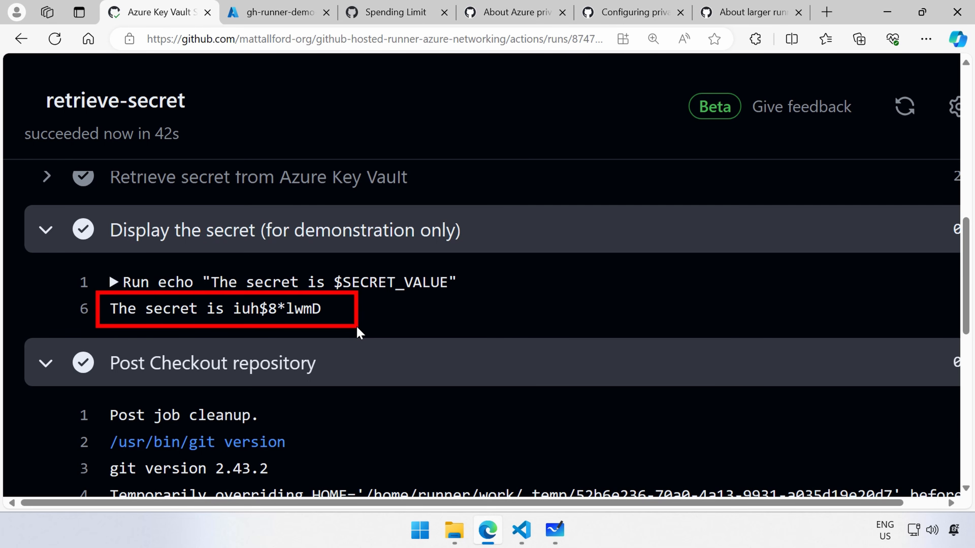